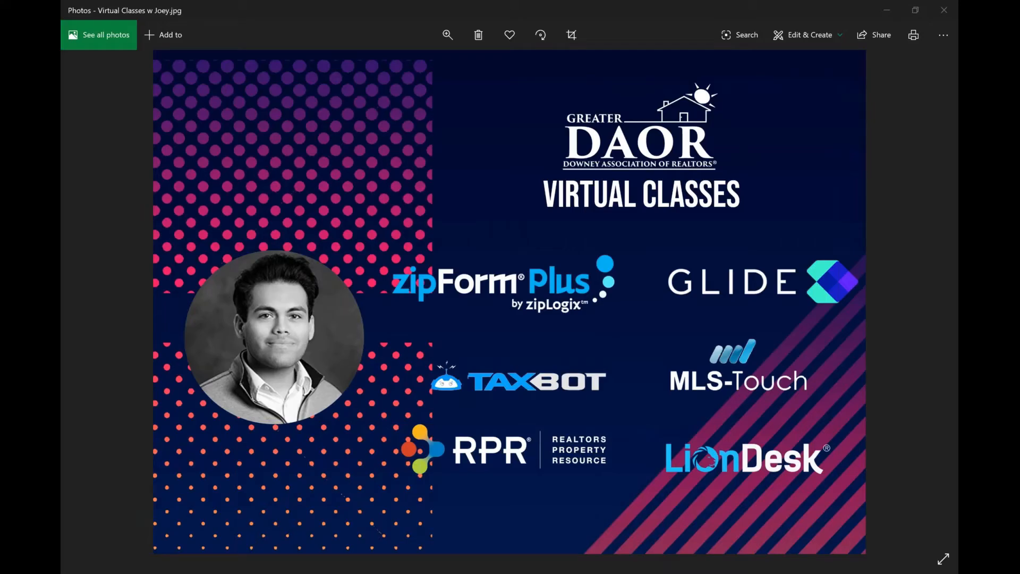
Minimize the virtual classes image and look through the class announcement slides on the DAOR home page
{"action": "left_click", "coordinate": [886, 10]}
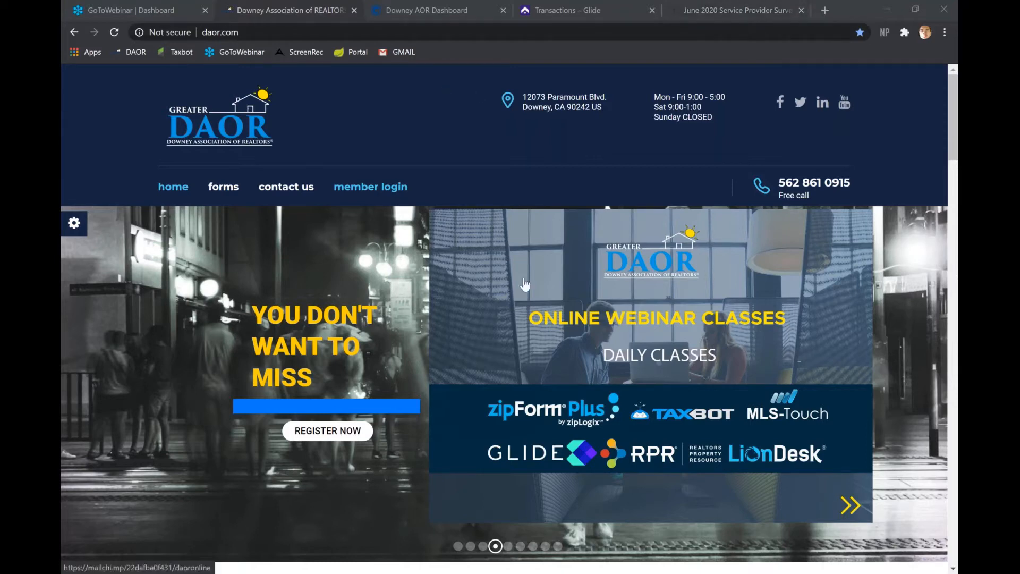
{"action": "scroll", "coordinate": [467, 483], "scroll_direction": "down", "scroll_amount": 1}
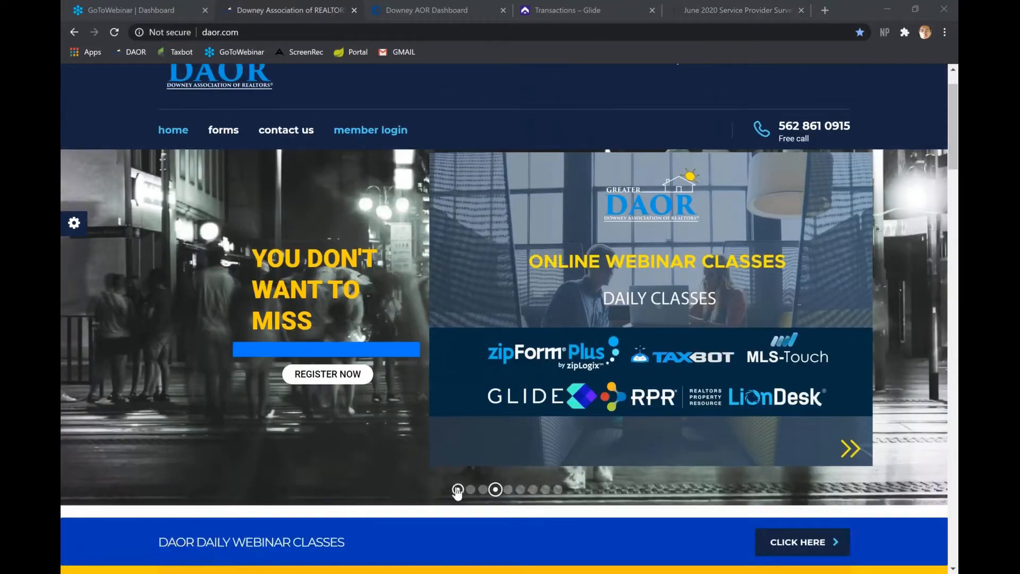
{"action": "left_click", "coordinate": [470, 491]}
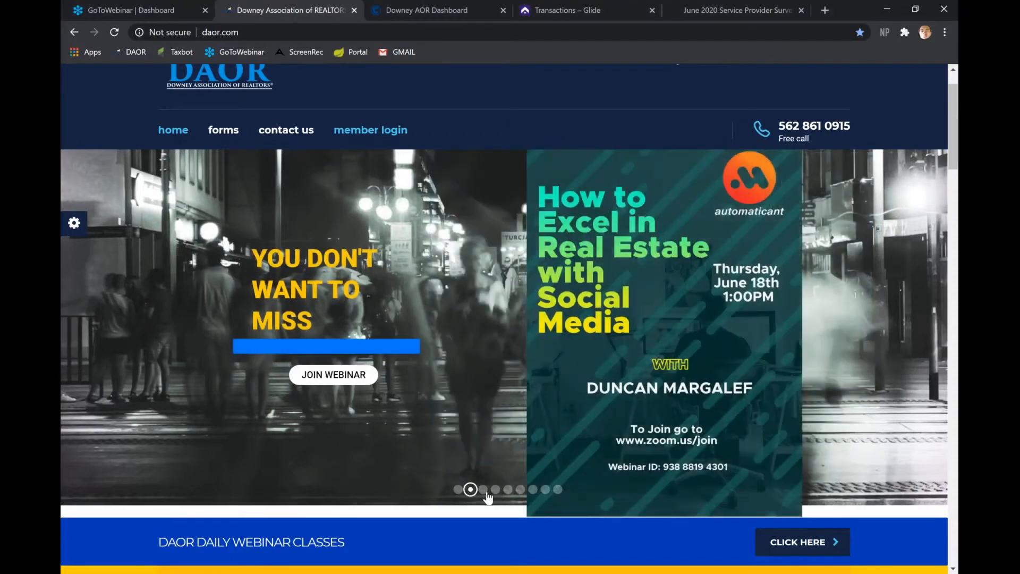
{"action": "left_click", "coordinate": [484, 490]}
{"action": "scroll", "coordinate": [273, 481], "scroll_direction": "down", "scroll_amount": 1}
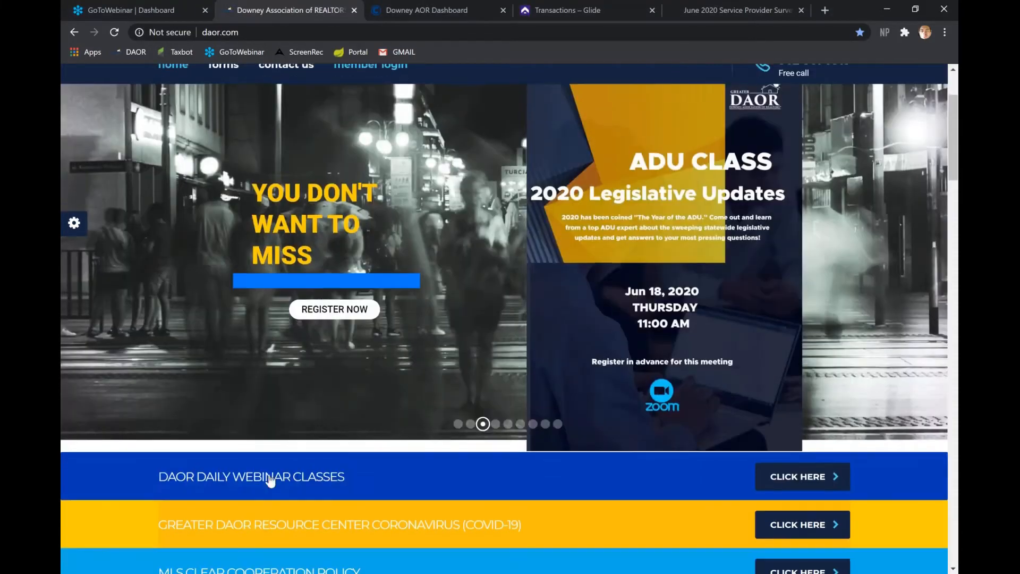
{"action": "left_click", "coordinate": [495, 424]}
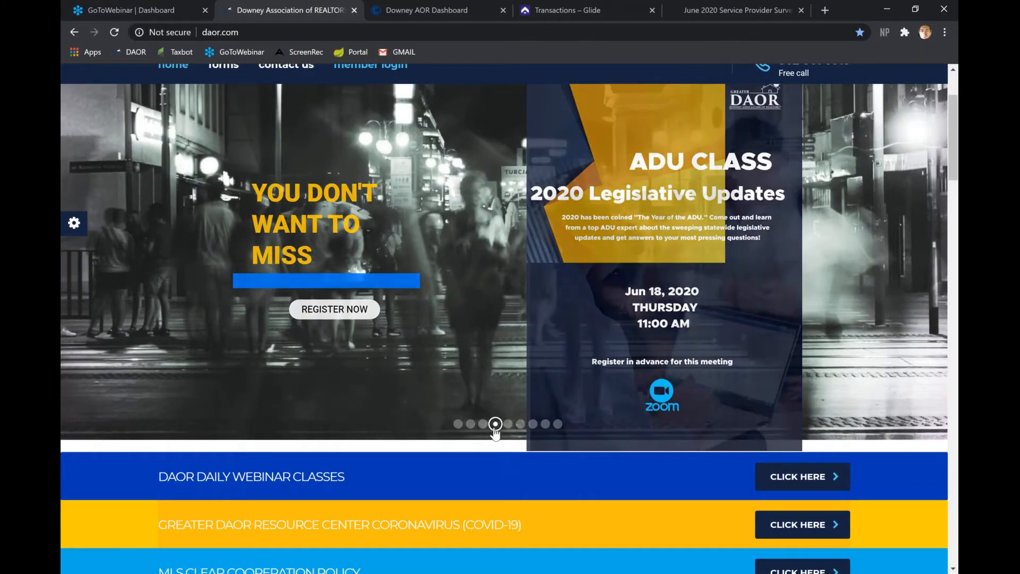
{"action": "scroll", "coordinate": [582, 391], "scroll_direction": "up", "scroll_amount": 1}
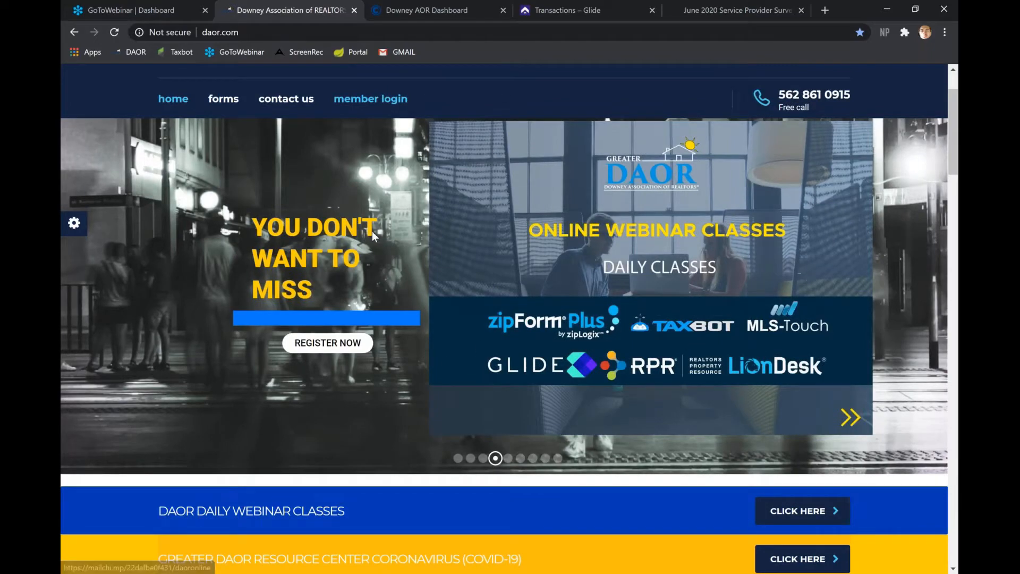
{"action": "scroll", "coordinate": [372, 231], "scroll_direction": "up", "scroll_amount": 2}
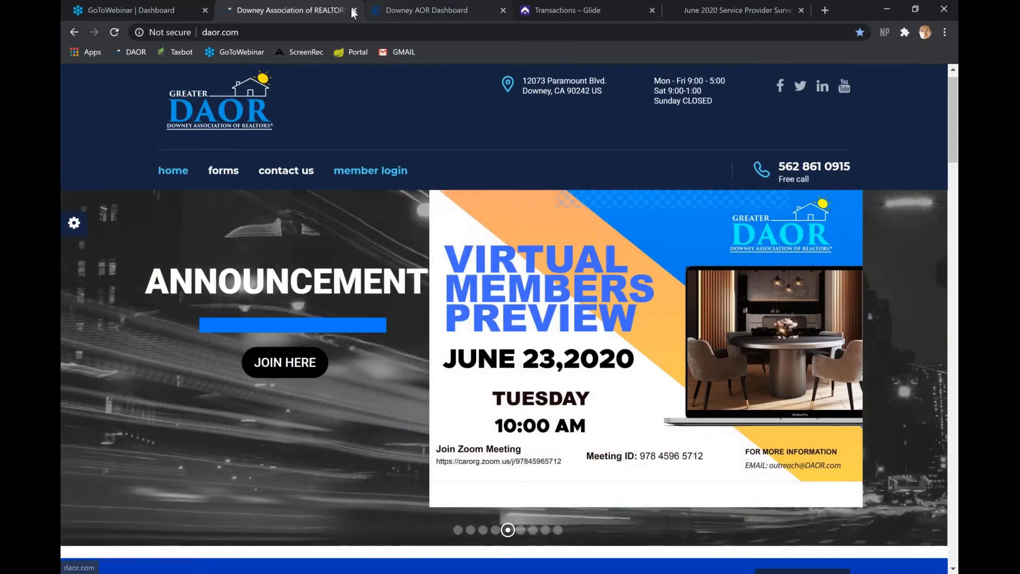
Close the DAOR home page and the Downey AOR dashboard to get to Glide's transactions page
{"action": "left_click", "coordinate": [355, 9]}
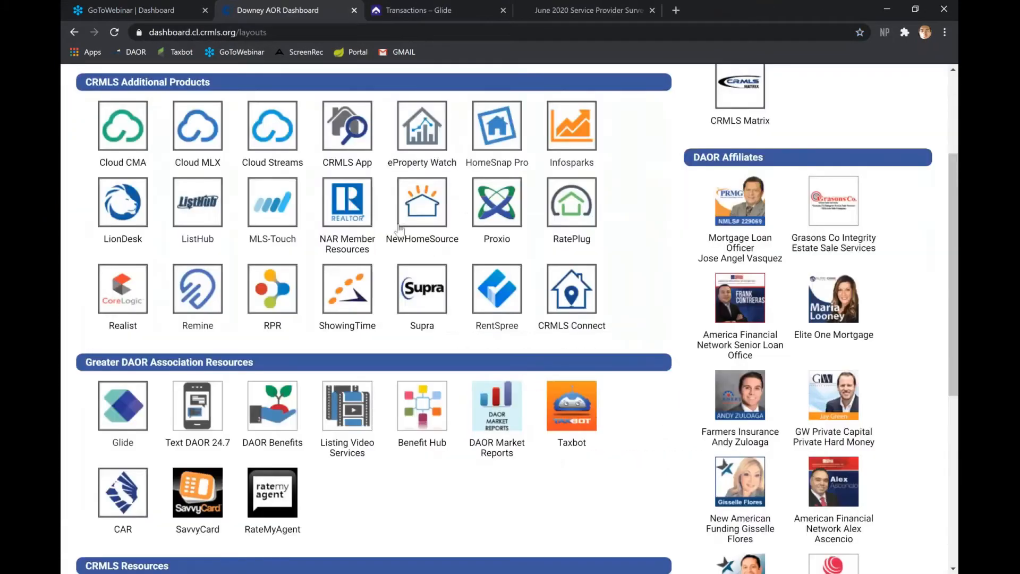
{"action": "scroll", "coordinate": [396, 197], "scroll_direction": "down", "scroll_amount": 2}
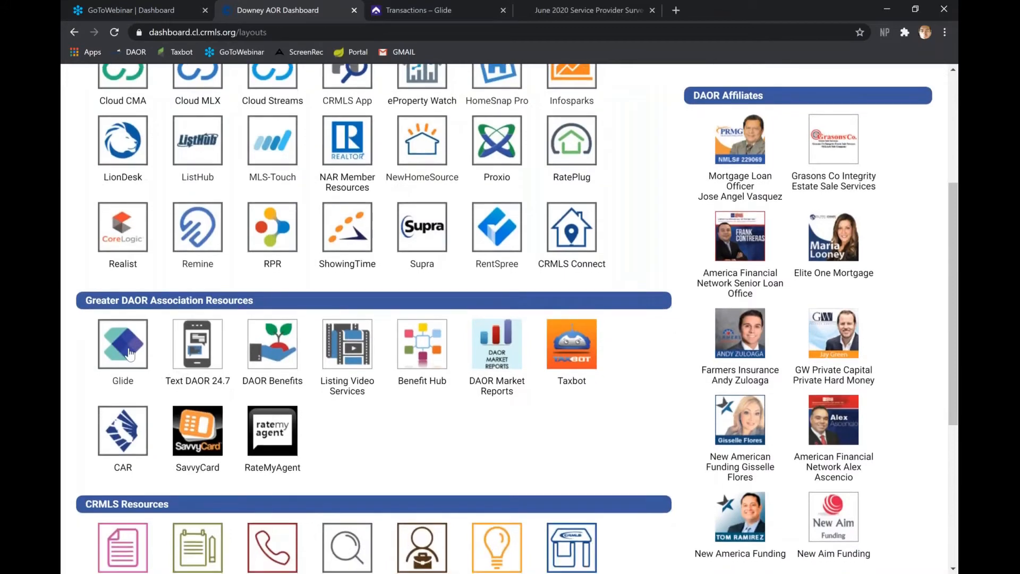
{"action": "left_click", "coordinate": [354, 11]}
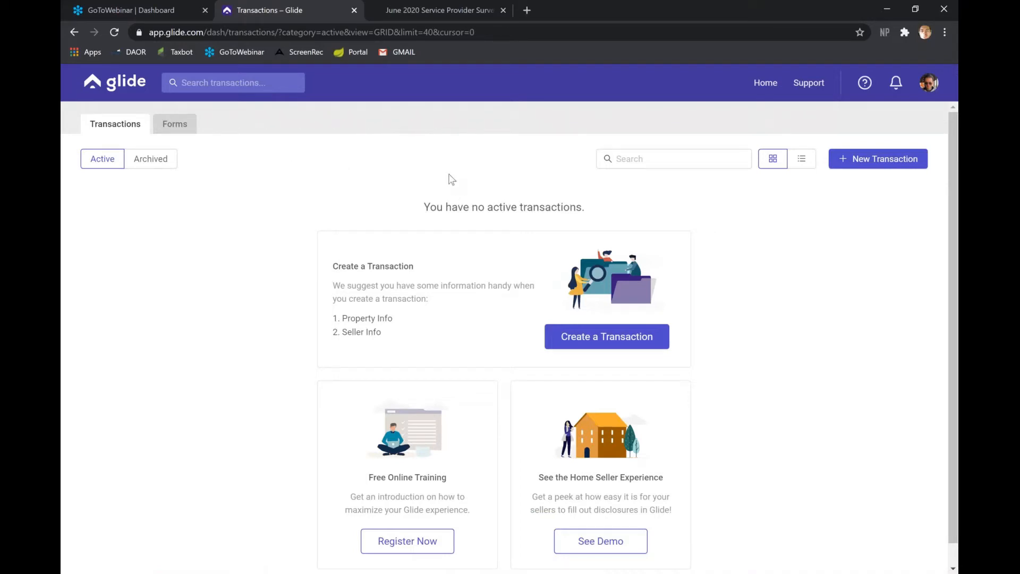
Open the Glide account settings and review the profile and broker firm information
{"action": "scroll", "coordinate": [448, 177], "scroll_direction": "down", "scroll_amount": 1}
{"action": "scroll", "coordinate": [541, 174], "scroll_direction": "up", "scroll_amount": 1}
{"action": "left_click", "coordinate": [926, 91]}
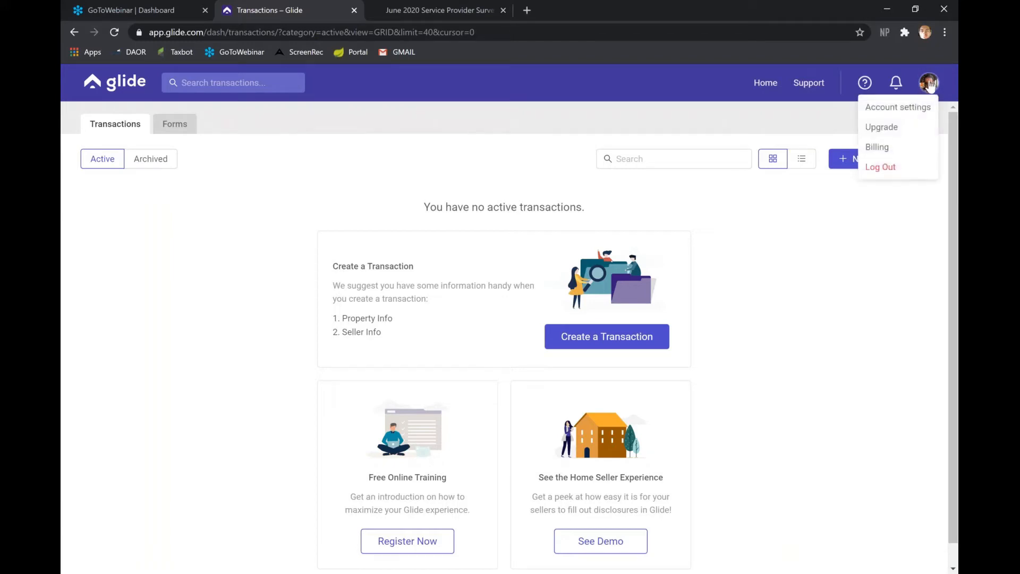
{"action": "left_click", "coordinate": [918, 107]}
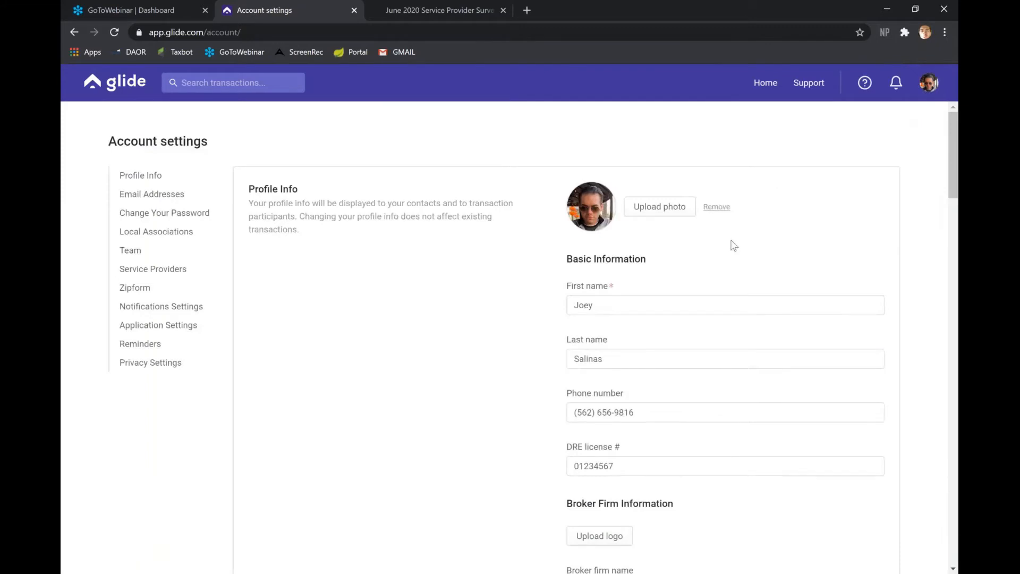
{"action": "scroll", "coordinate": [717, 237], "scroll_direction": "down", "scroll_amount": 1}
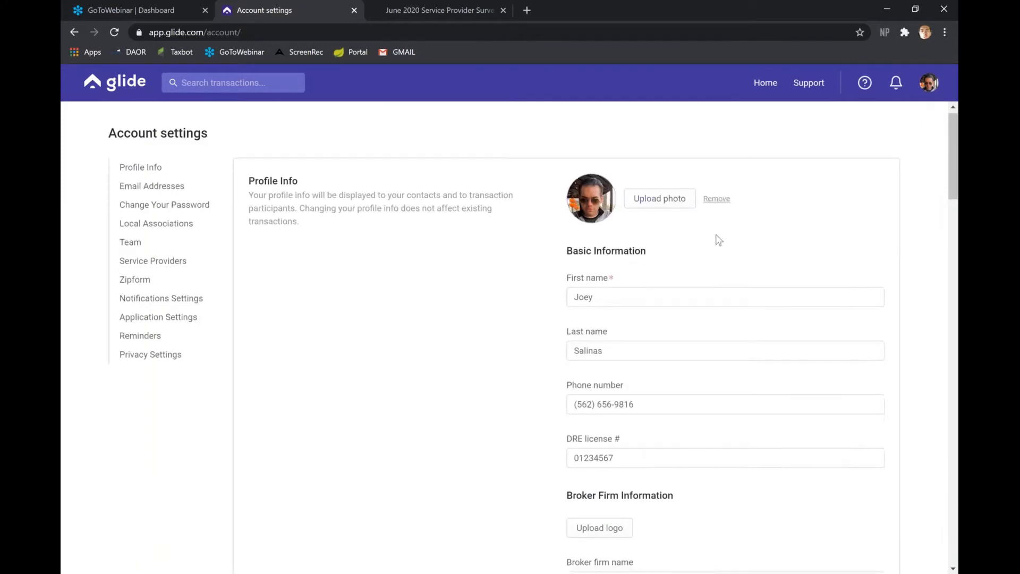
{"action": "scroll", "coordinate": [676, 296], "scroll_direction": "down", "scroll_amount": 2}
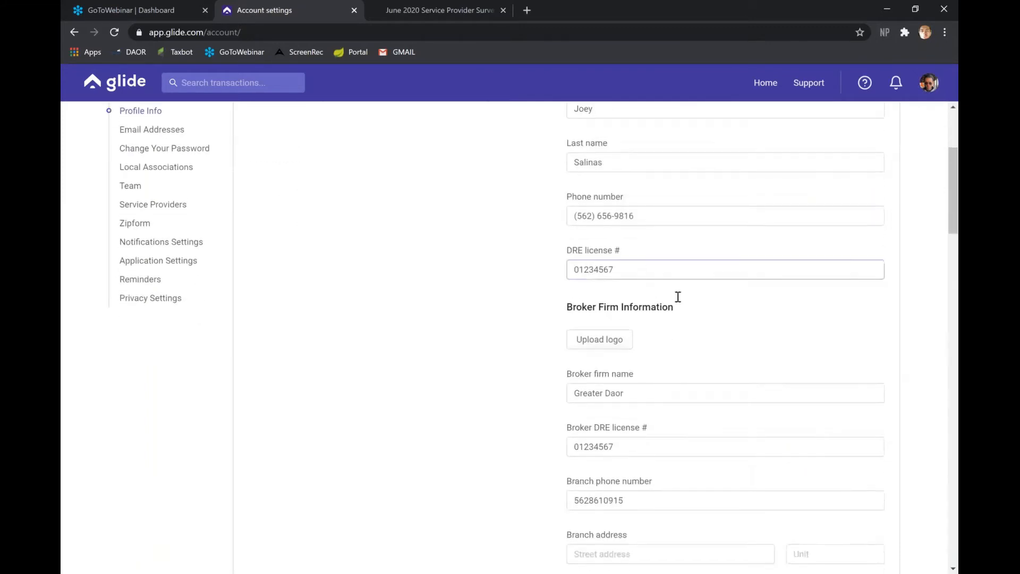
{"action": "left_click", "coordinate": [675, 392]}
{"action": "scroll", "coordinate": [675, 391], "scroll_direction": "down", "scroll_amount": 2}
{"action": "left_click", "coordinate": [692, 346]}
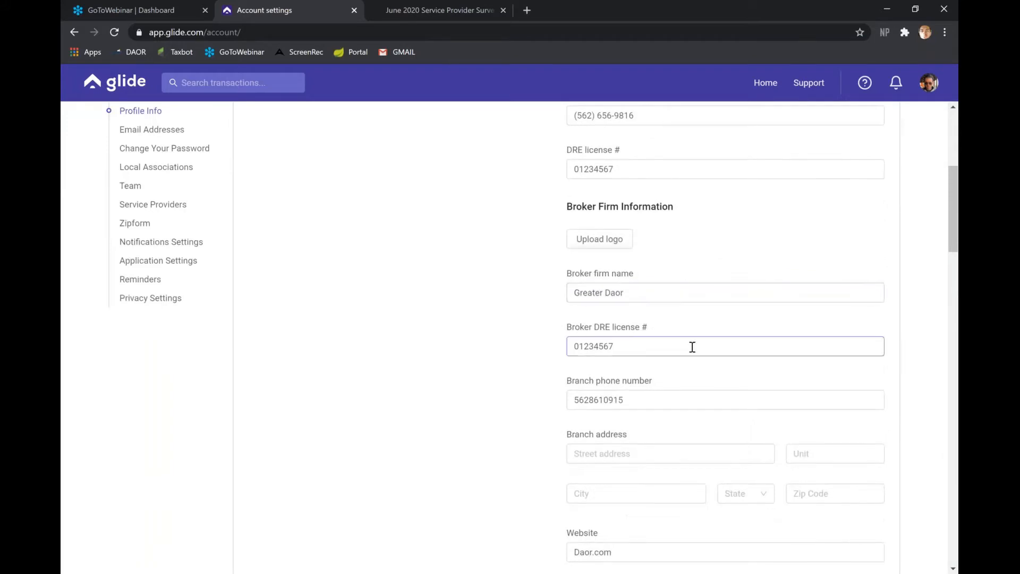
{"action": "scroll", "coordinate": [692, 346], "scroll_direction": "down", "scroll_amount": 1}
{"action": "scroll", "coordinate": [692, 347], "scroll_direction": "down", "scroll_amount": 4}
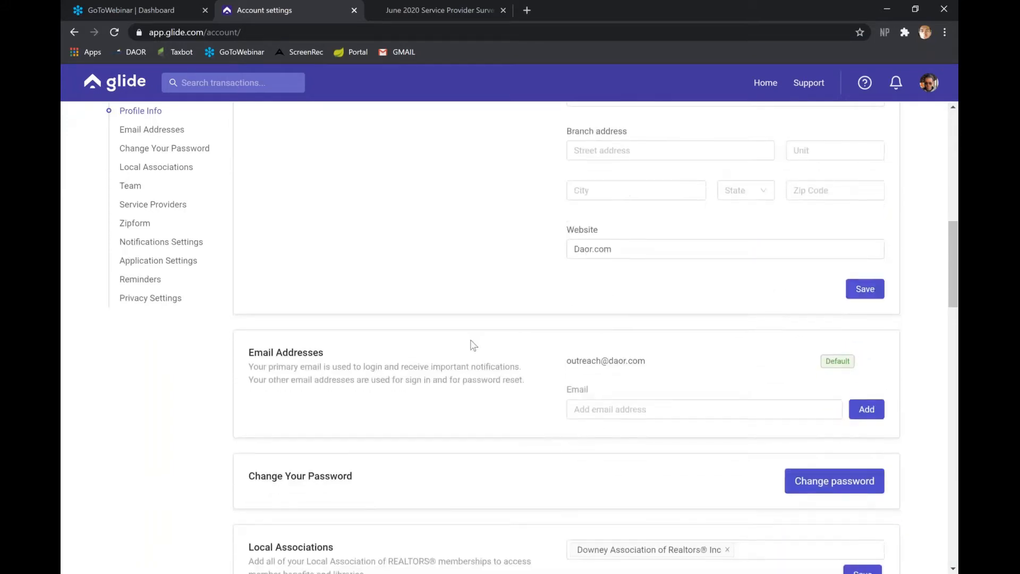
Review the account's email, password, local association, team, service provider and zipForm Plus integration settings
{"action": "scroll", "coordinate": [473, 345], "scroll_direction": "down", "scroll_amount": 1}
{"action": "scroll", "coordinate": [546, 339], "scroll_direction": "down", "scroll_amount": 1}
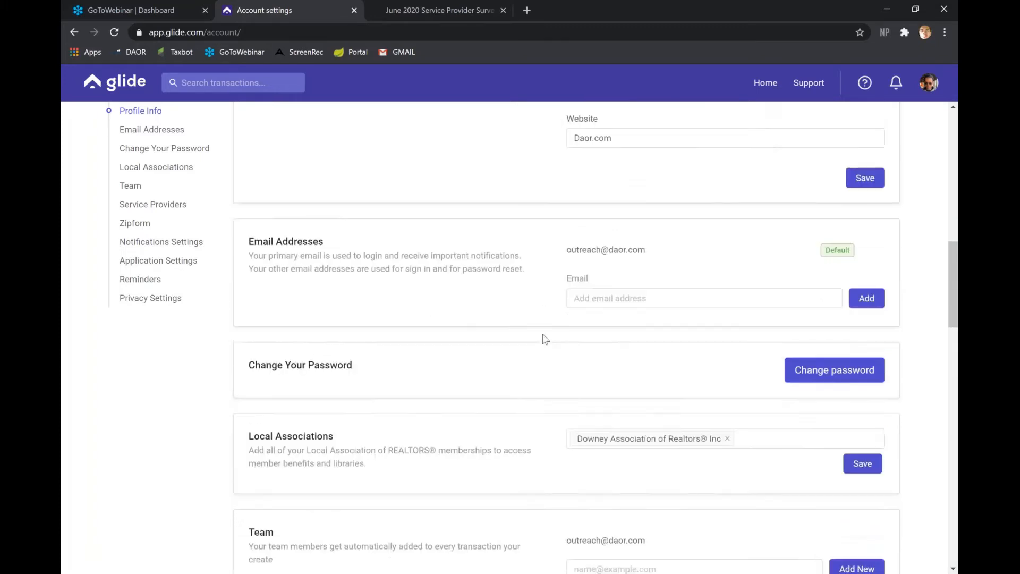
{"action": "scroll", "coordinate": [546, 339], "scroll_direction": "down", "scroll_amount": 1}
{"action": "scroll", "coordinate": [546, 339], "scroll_direction": "down", "scroll_amount": 3}
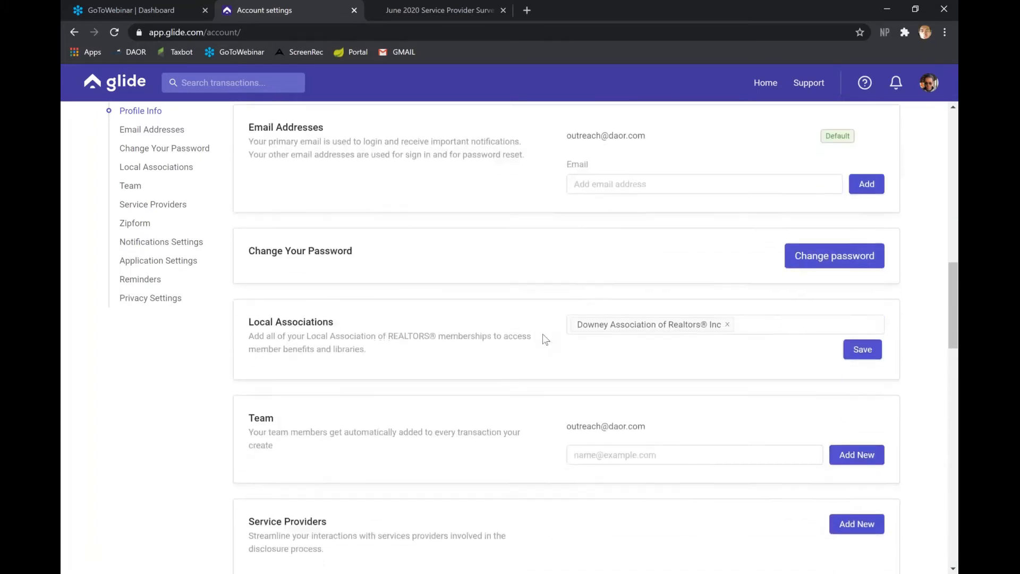
{"action": "scroll", "coordinate": [546, 339], "scroll_direction": "down", "scroll_amount": 4}
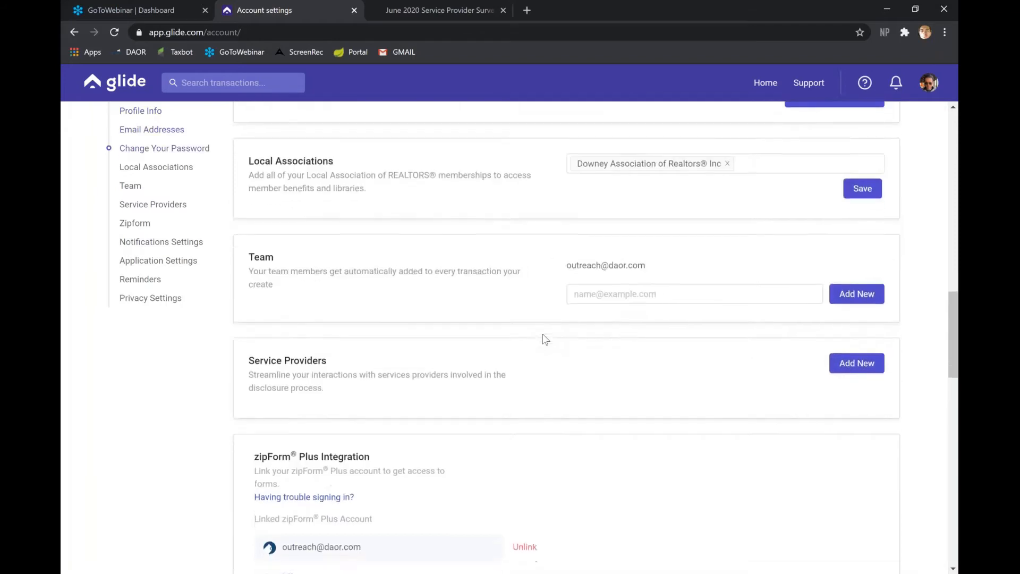
{"action": "scroll", "coordinate": [545, 339], "scroll_direction": "down", "scroll_amount": 1}
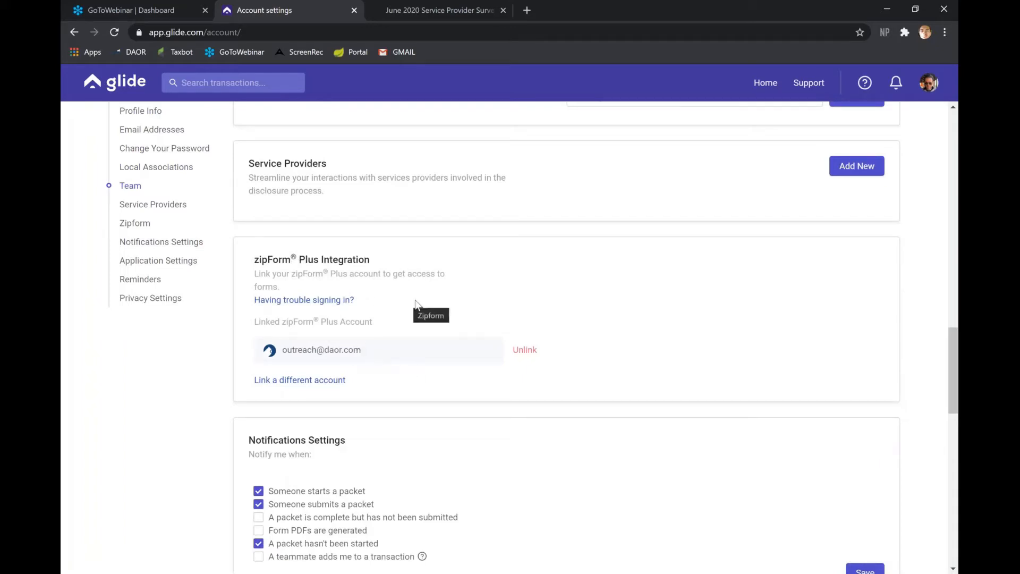
Review the notification and application settings, and check the list of notifications that need action
{"action": "scroll", "coordinate": [416, 304], "scroll_direction": "down", "scroll_amount": 1}
{"action": "scroll", "coordinate": [419, 304], "scroll_direction": "down", "scroll_amount": 1}
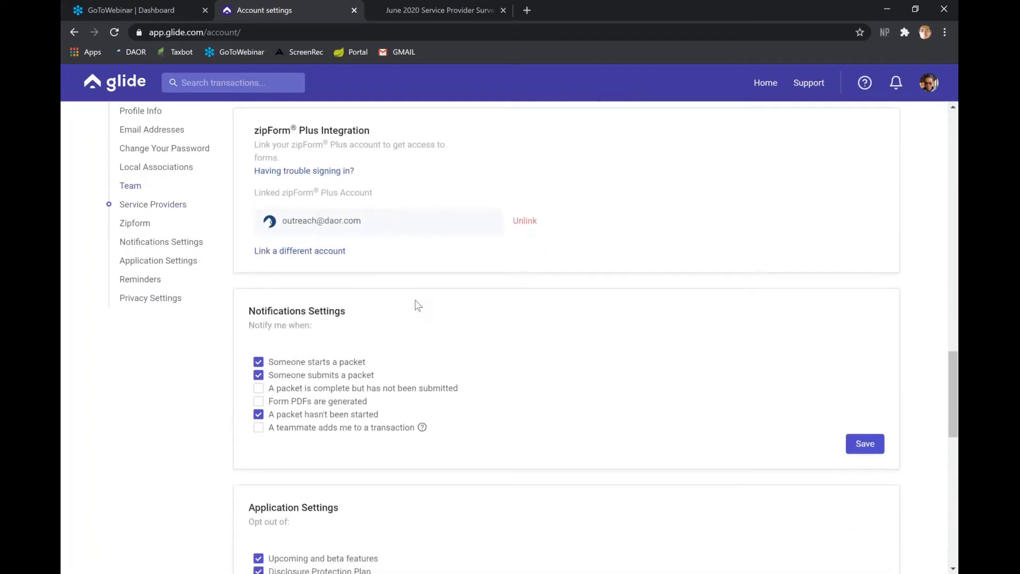
{"action": "scroll", "coordinate": [418, 304], "scroll_direction": "down", "scroll_amount": 1}
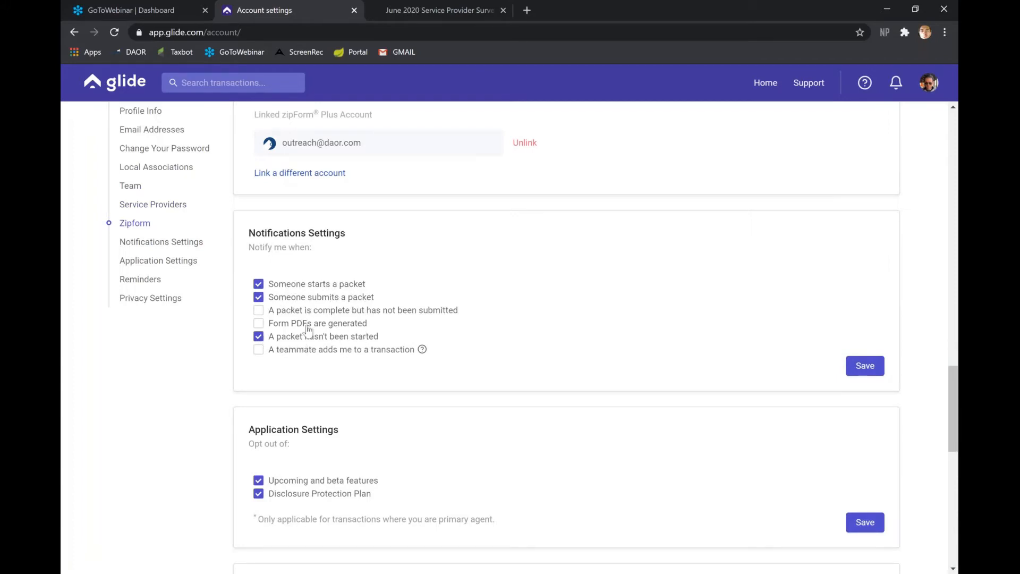
{"action": "left_click", "coordinate": [897, 92]}
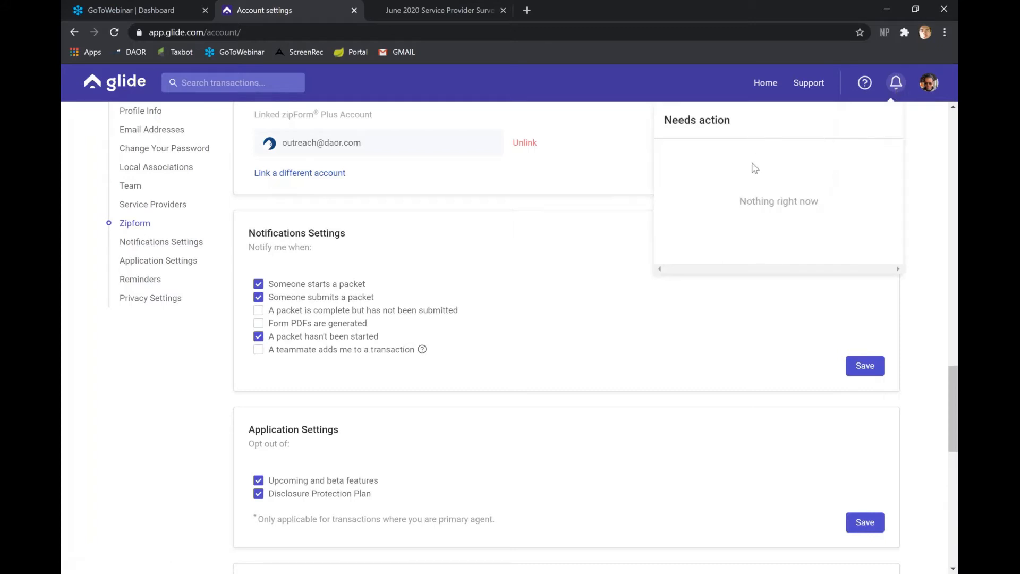
{"action": "left_click", "coordinate": [639, 154]}
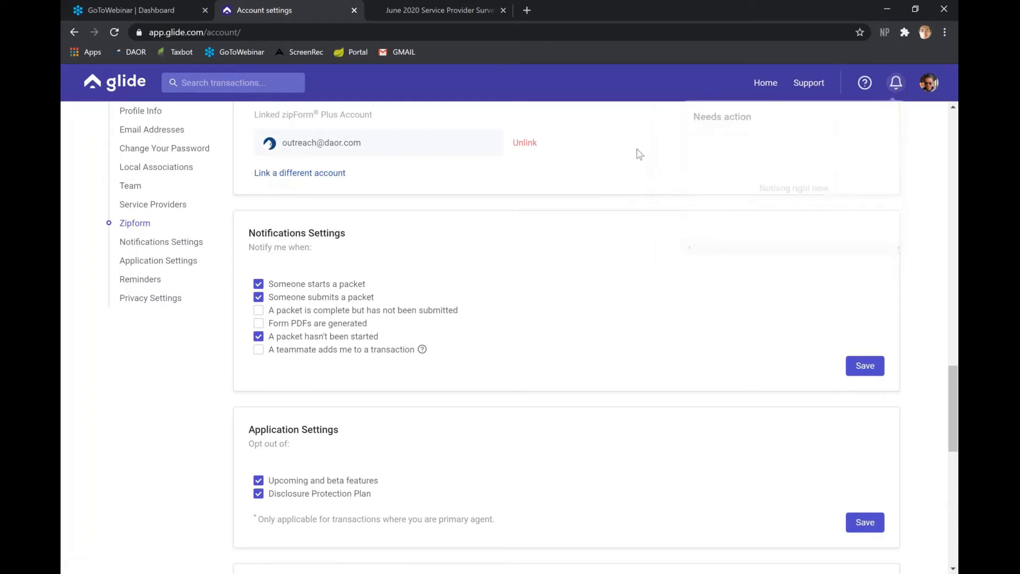
Examine the fields of a new Seller Disclosures reminder and leave the form without saving
{"action": "scroll", "coordinate": [518, 361], "scroll_direction": "down", "scroll_amount": 8}
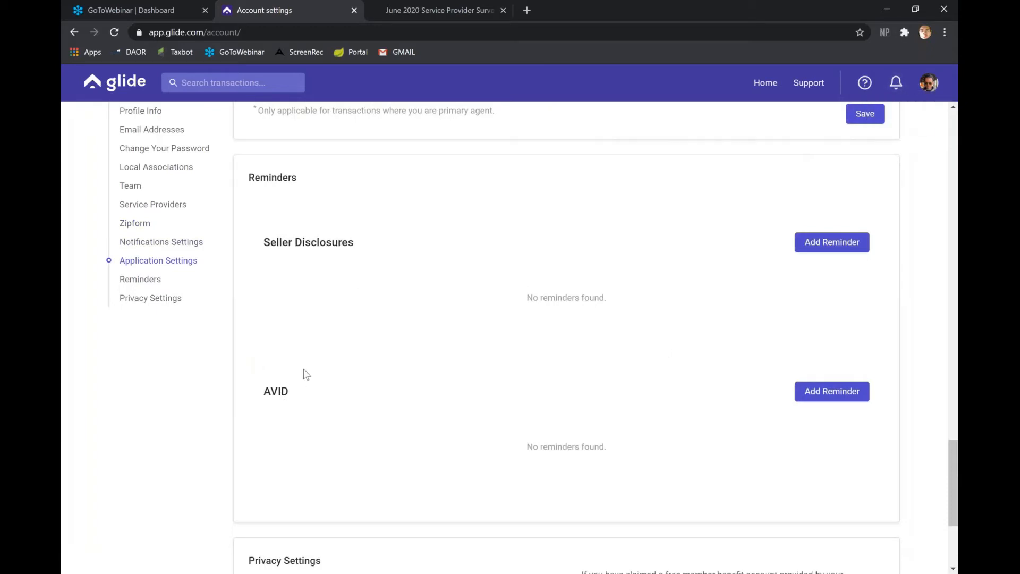
{"action": "left_click", "coordinate": [830, 247]}
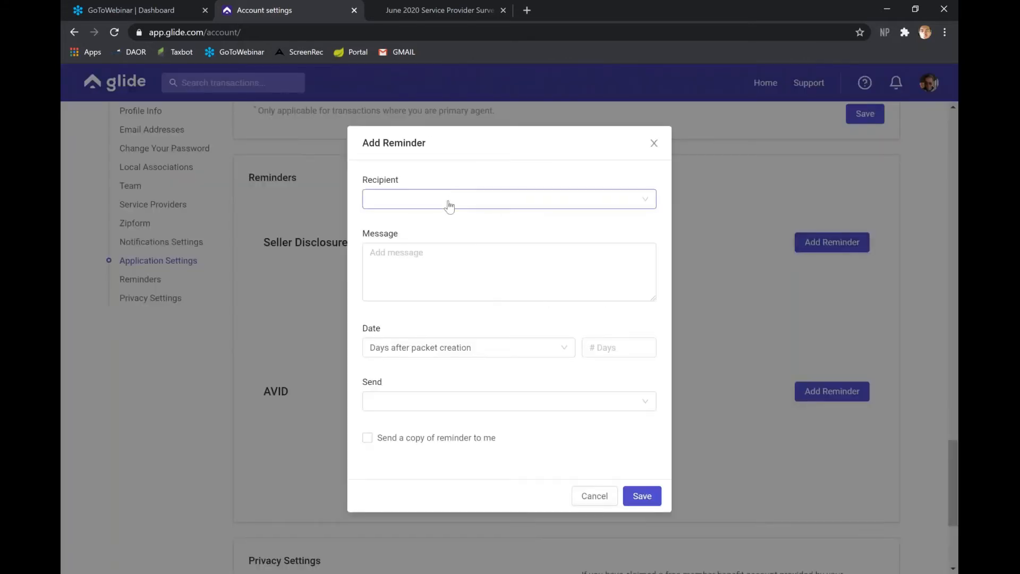
{"action": "left_click", "coordinate": [421, 266]}
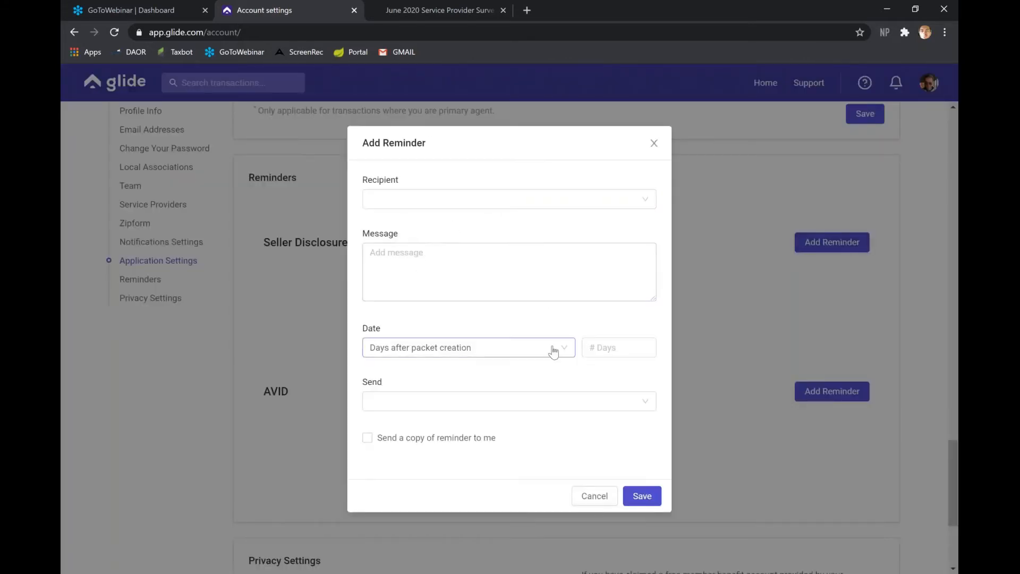
{"action": "left_click", "coordinate": [622, 350]}
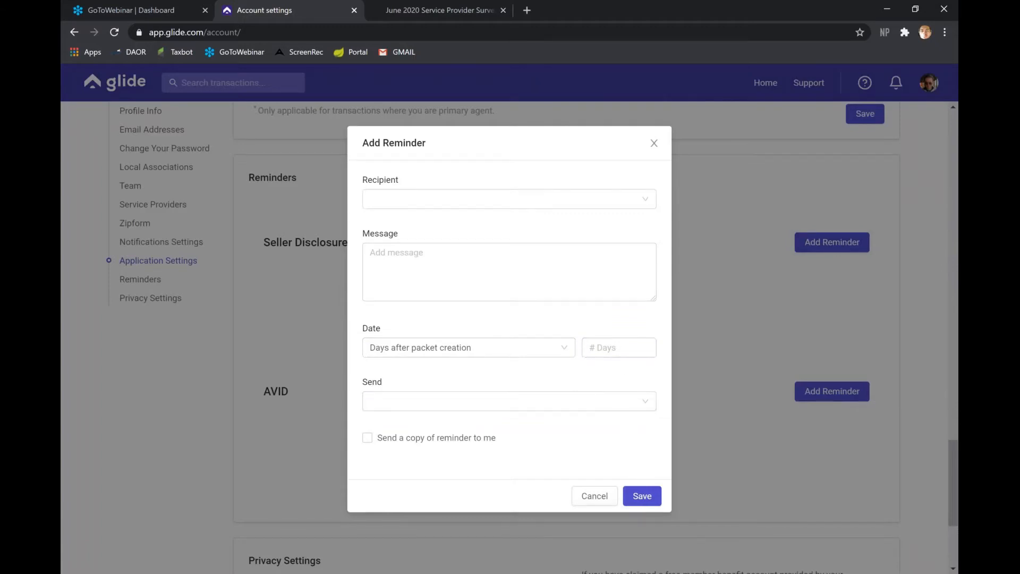
{"action": "left_click", "coordinate": [595, 495]}
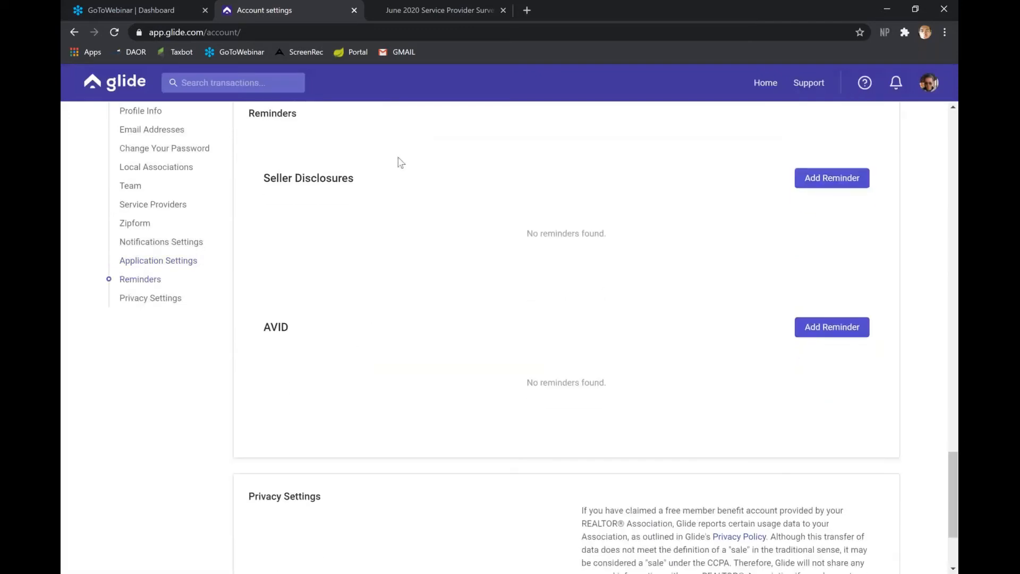
Look over the remaining account settings down to the privacy section and return to the transactions dashboard
{"action": "scroll", "coordinate": [399, 159], "scroll_direction": "down", "scroll_amount": 3}
{"action": "scroll", "coordinate": [401, 162], "scroll_direction": "up", "scroll_amount": 20}
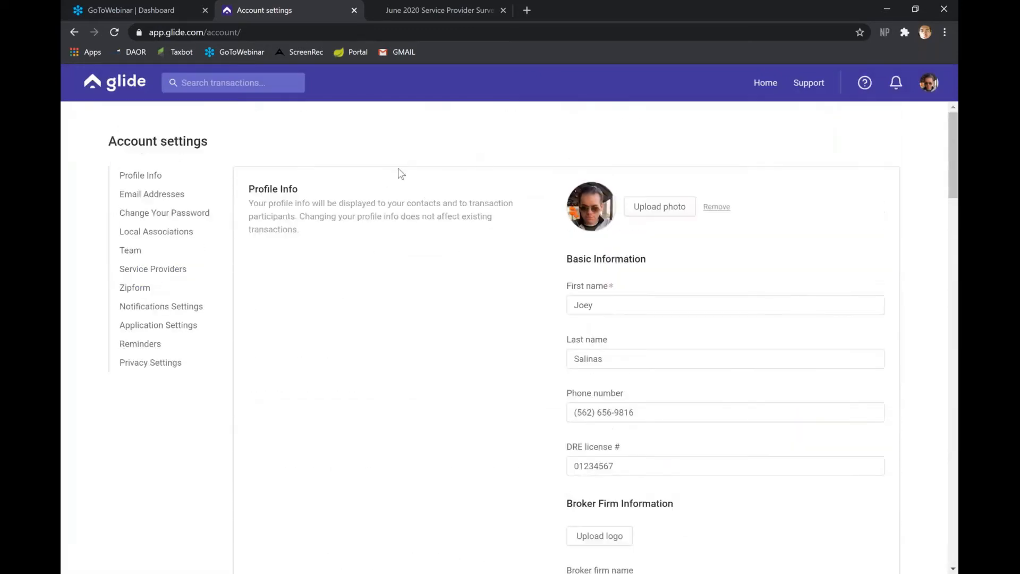
{"action": "left_click", "coordinate": [94, 86]}
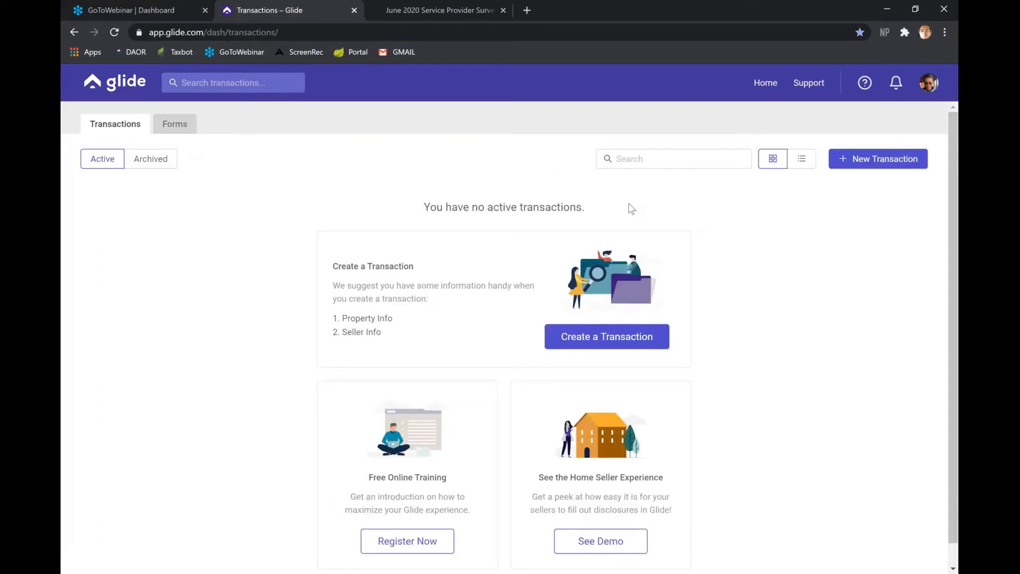
Start a new transaction and link it to the existing zipForm Plus listing that has a complete property address
{"action": "left_click", "coordinate": [867, 162]}
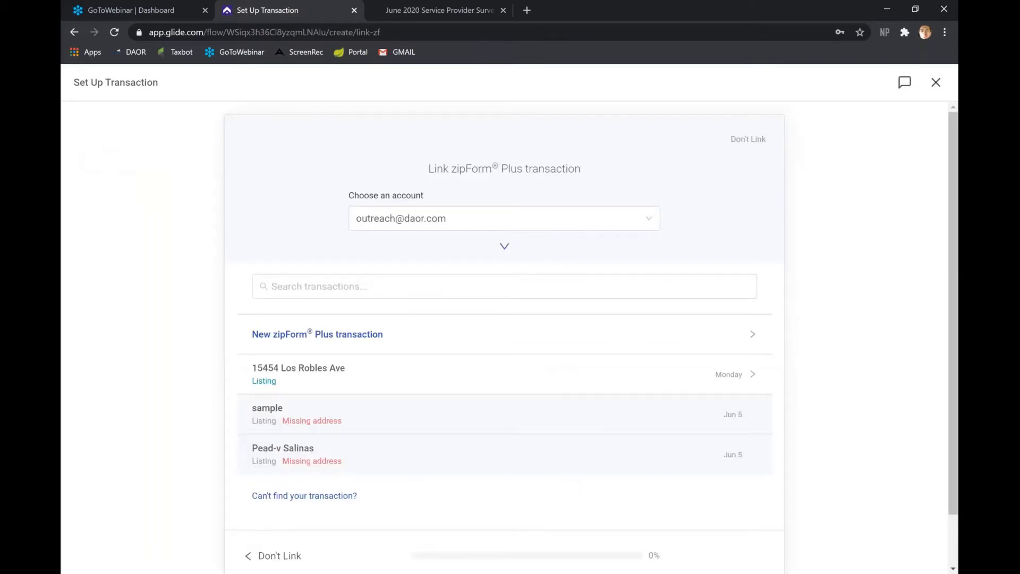
{"action": "scroll", "coordinate": [585, 369], "scroll_direction": "down", "scroll_amount": 1}
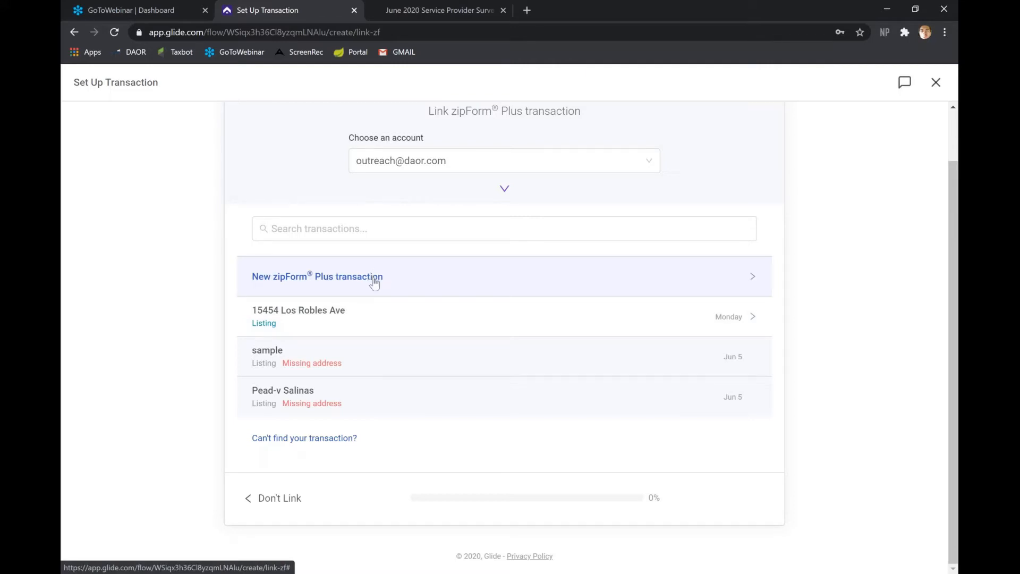
{"action": "left_click", "coordinate": [378, 314]}
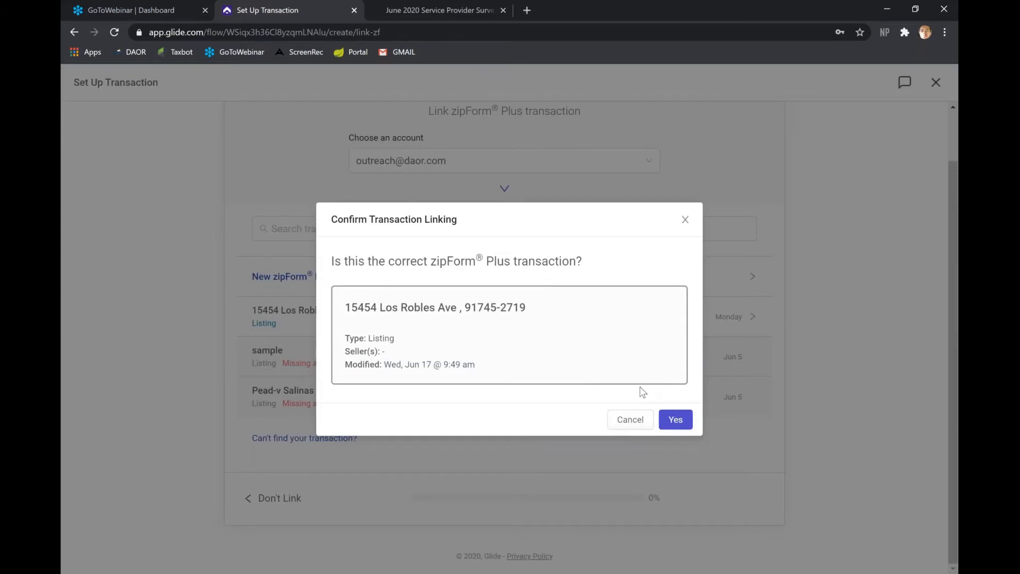
{"action": "left_click", "coordinate": [677, 419]}
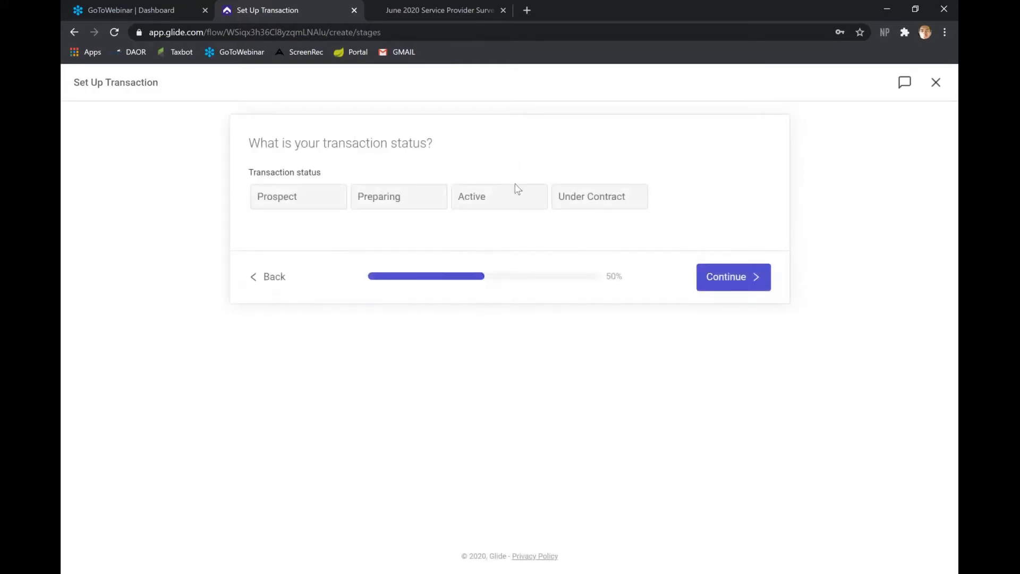
Complete the transaction setup with the status Active and the account holder's own saved contact as Listing Agent
{"action": "left_click", "coordinate": [513, 198]}
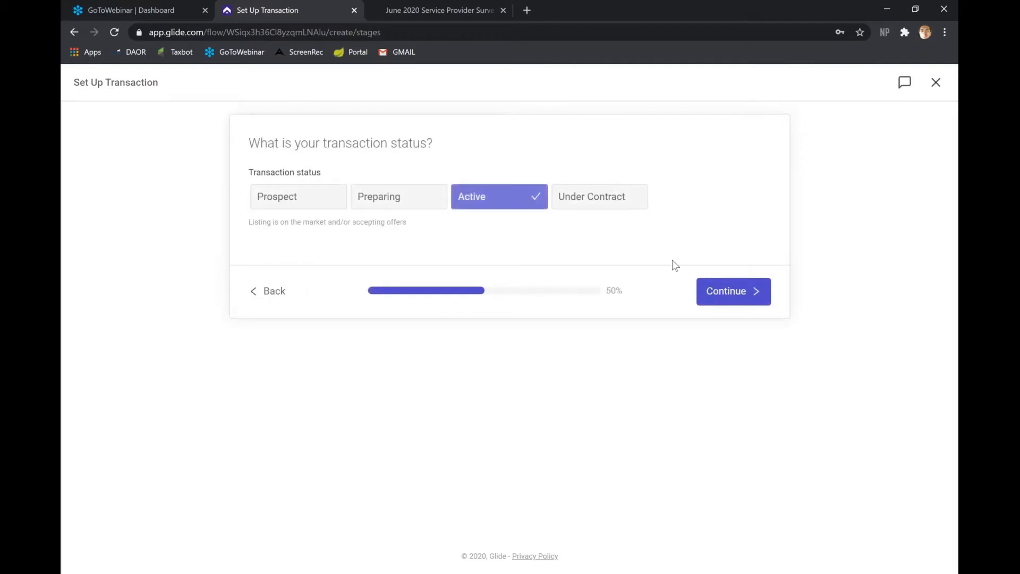
{"action": "left_click", "coordinate": [733, 296]}
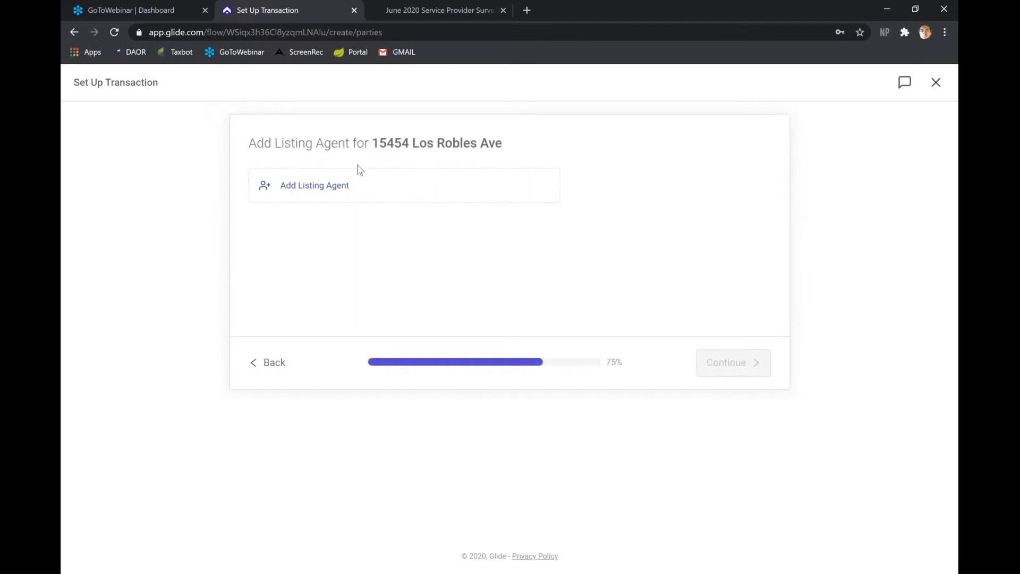
{"action": "left_click", "coordinate": [319, 190]}
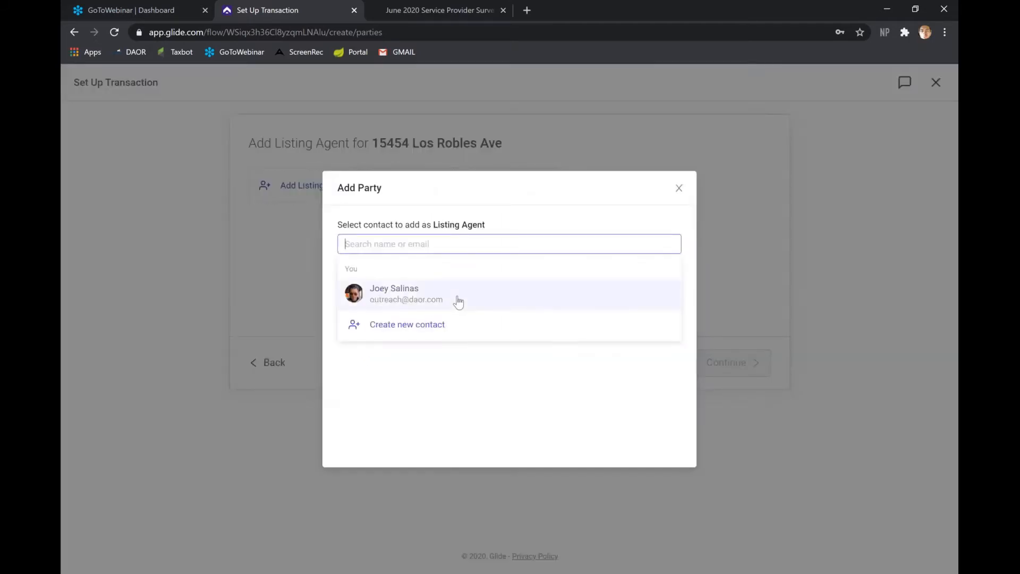
{"action": "left_click", "coordinate": [458, 302]}
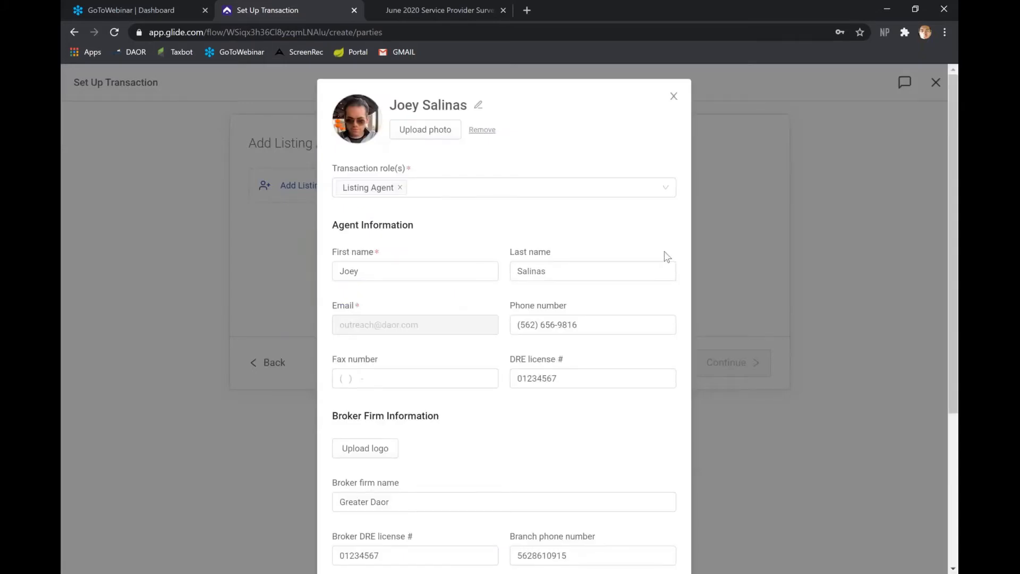
{"action": "scroll", "coordinate": [668, 257], "scroll_direction": "down", "scroll_amount": 4}
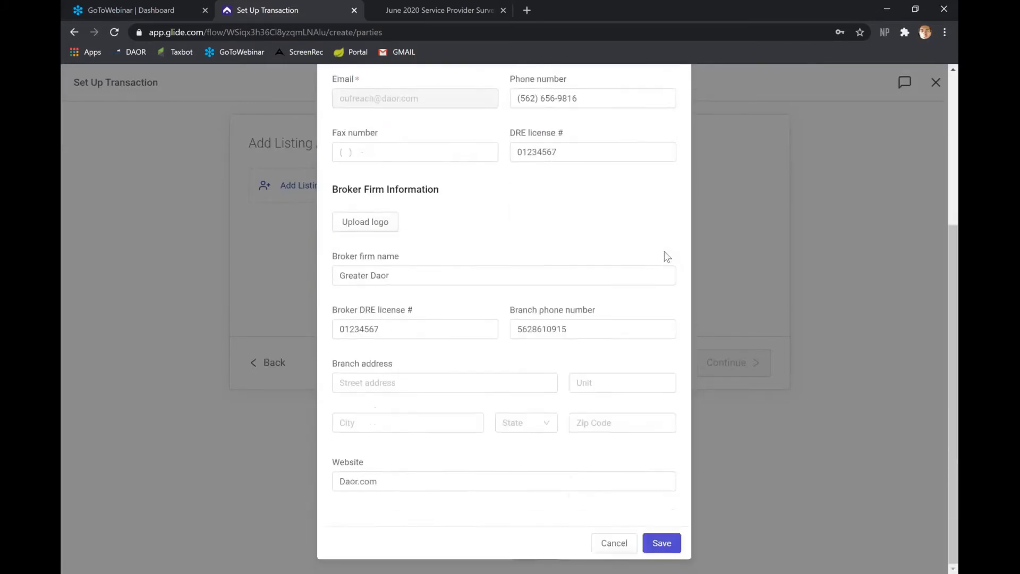
{"action": "left_click", "coordinate": [659, 543]}
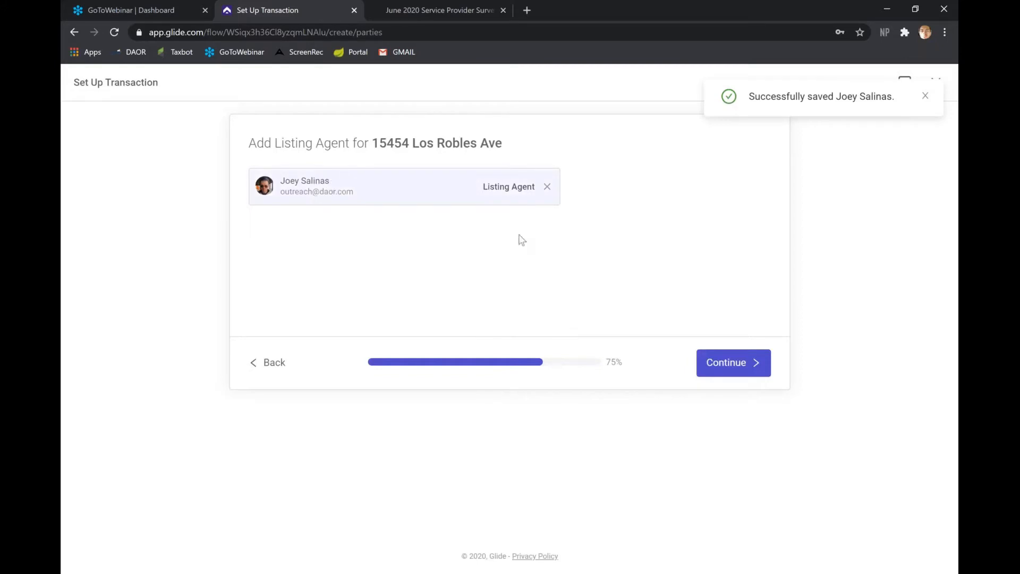
{"action": "left_click", "coordinate": [725, 361]}
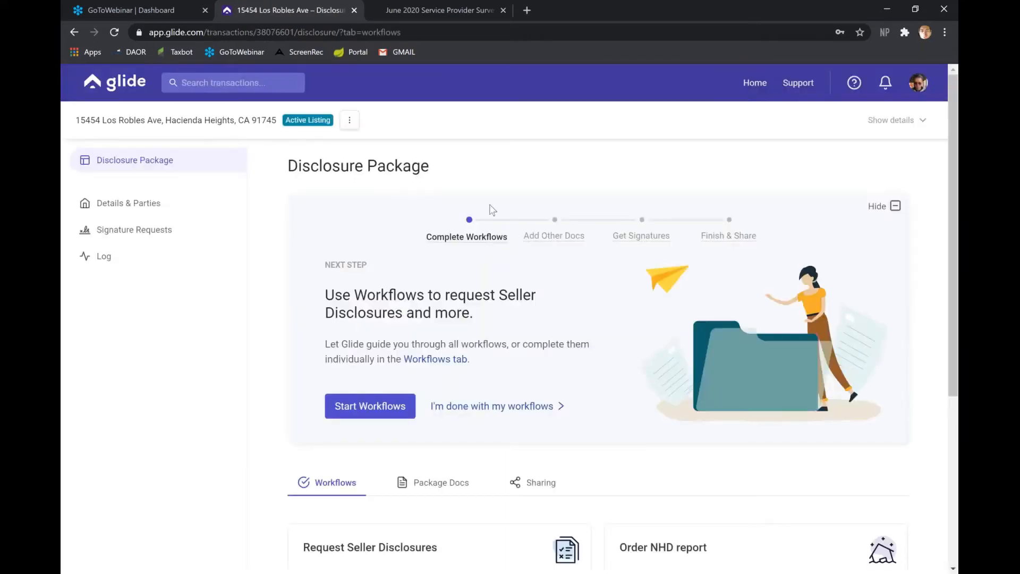
Read the explanations of the four disclosure package stages, from Complete Workflows to Finish & Share, and collapse the next-step guide
{"action": "scroll", "coordinate": [454, 185], "scroll_direction": "down", "scroll_amount": 1}
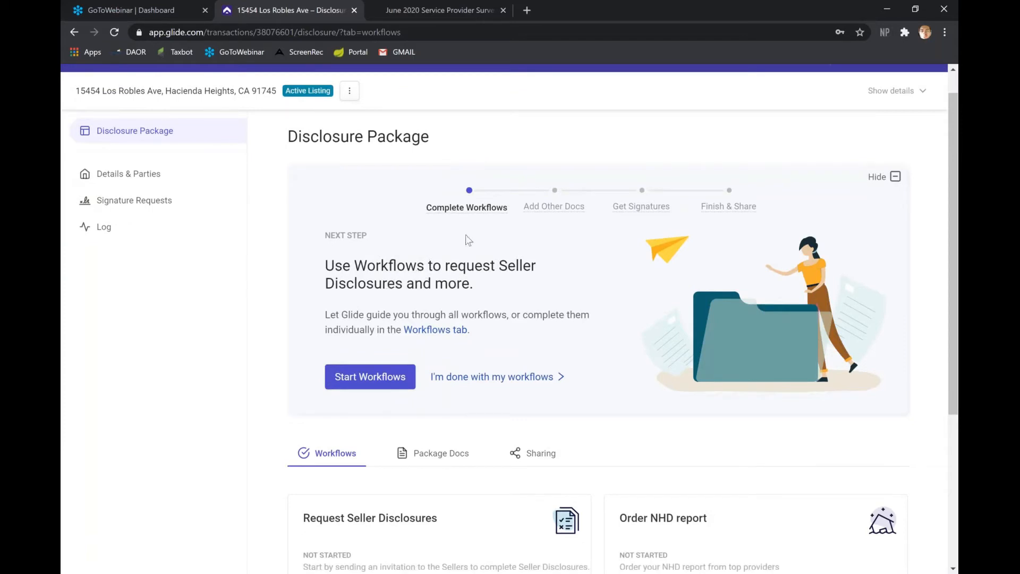
{"action": "mouse_move", "coordinate": [491, 213]}
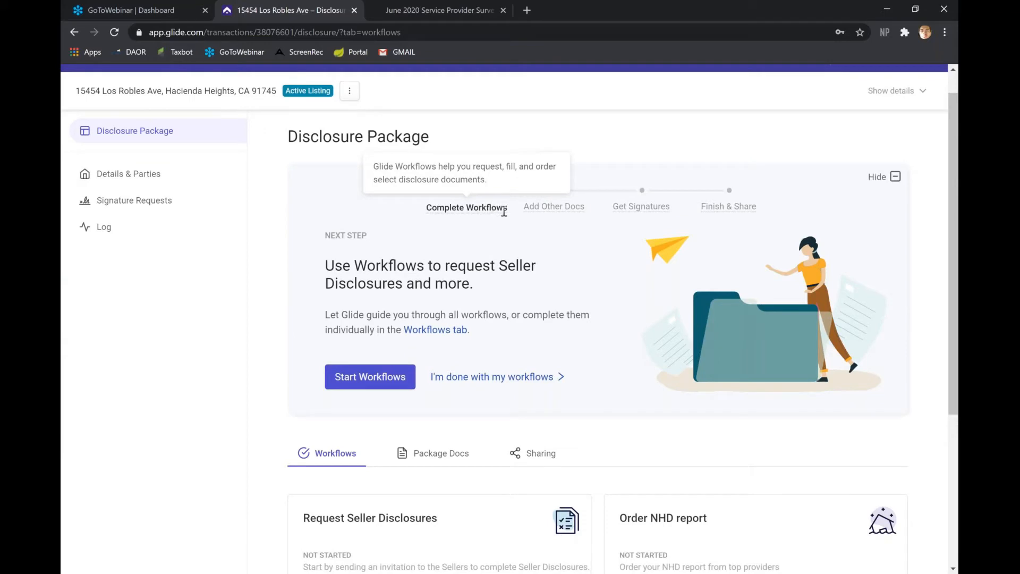
{"action": "mouse_move", "coordinate": [558, 207]}
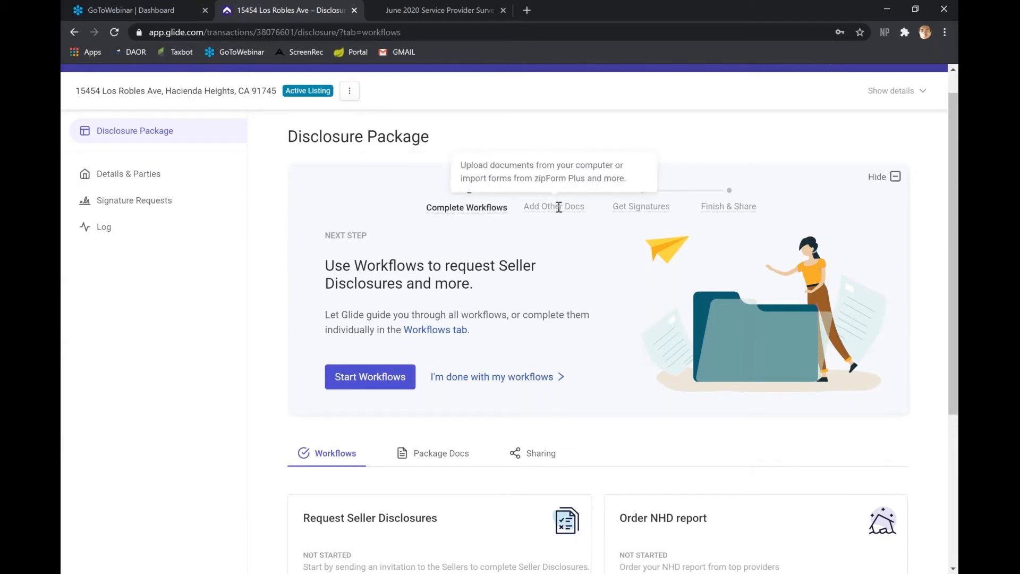
{"action": "mouse_move", "coordinate": [635, 209]}
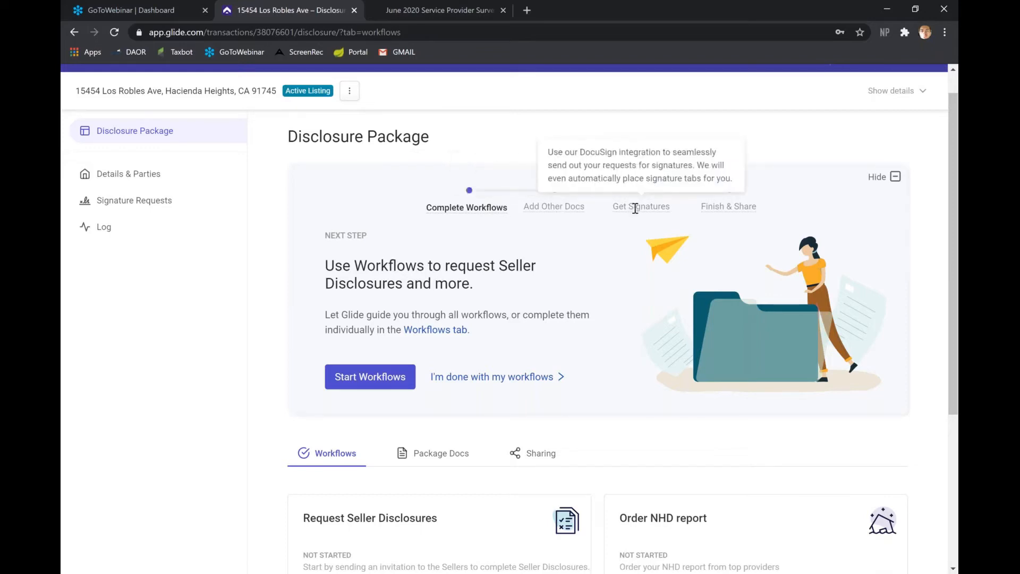
{"action": "mouse_move", "coordinate": [725, 205]}
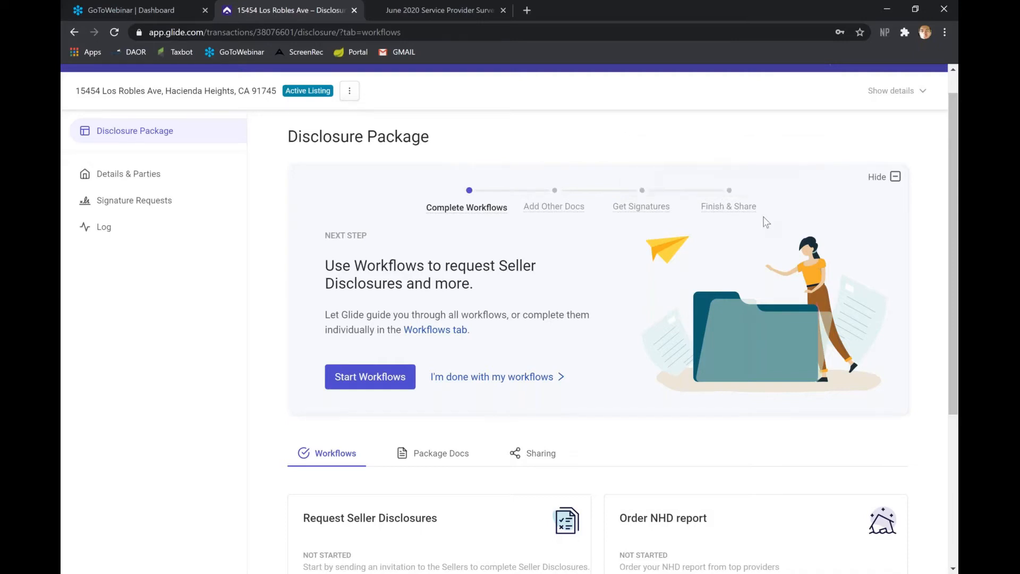
{"action": "left_click", "coordinate": [895, 178]}
Review the disclosure package's available workflows, its document sources and its sharing options, and return to the workflows
{"action": "scroll", "coordinate": [877, 193], "scroll_direction": "down", "scroll_amount": 1}
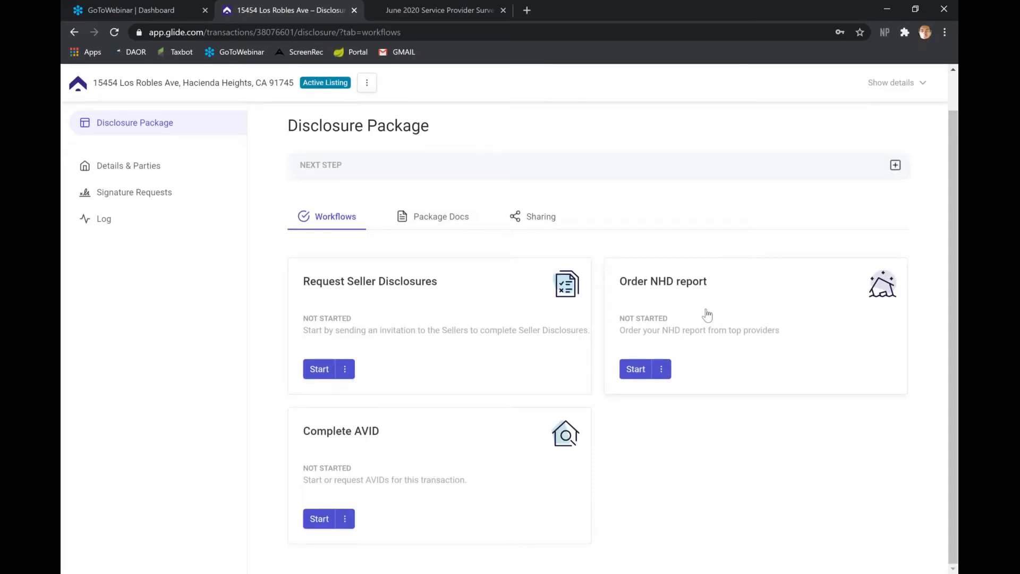
{"action": "scroll", "coordinate": [449, 345], "scroll_direction": "up", "scroll_amount": 1}
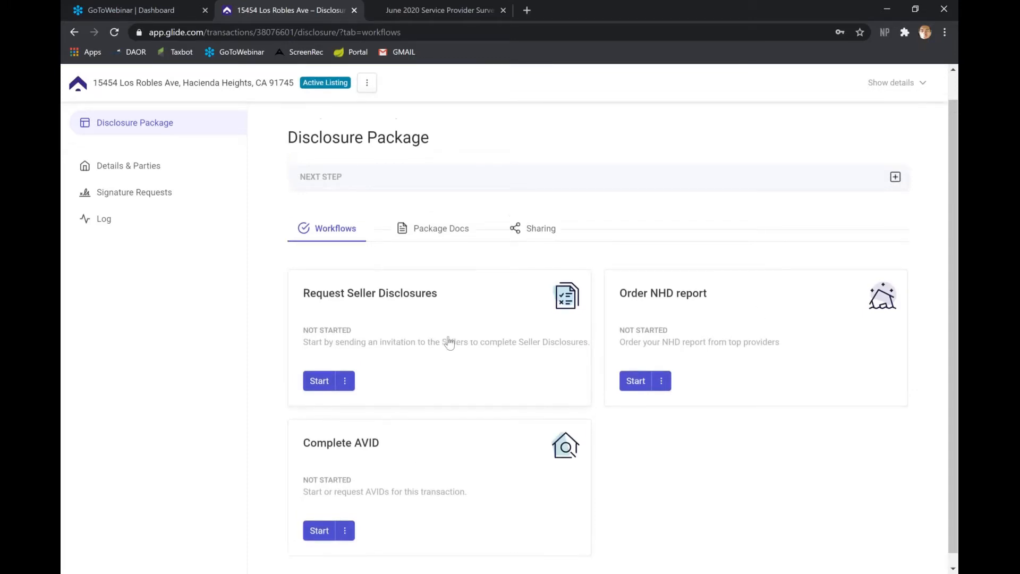
{"action": "scroll", "coordinate": [449, 343], "scroll_direction": "up", "scroll_amount": 1}
{"action": "left_click", "coordinate": [443, 259]}
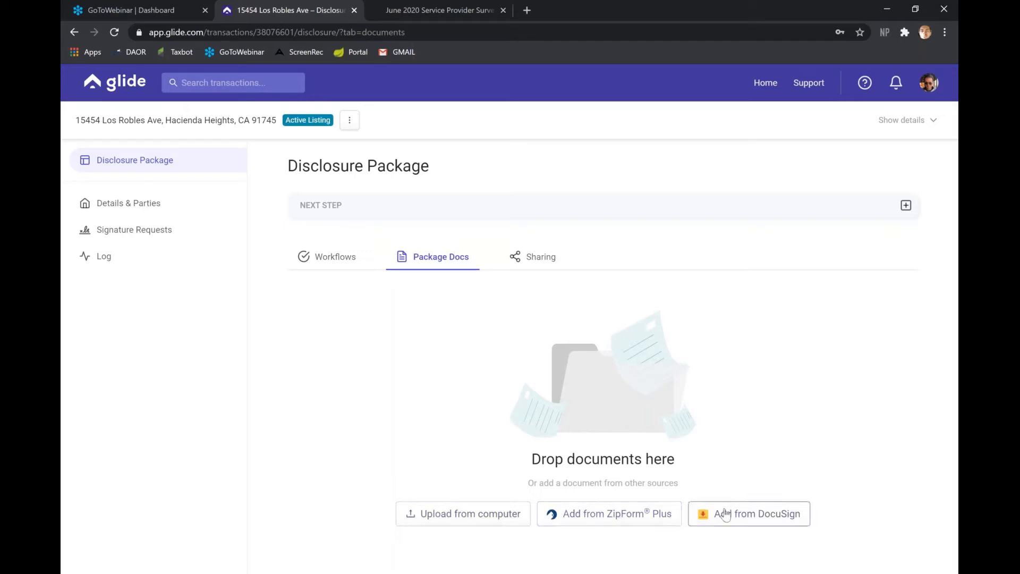
{"action": "left_click", "coordinate": [545, 259]}
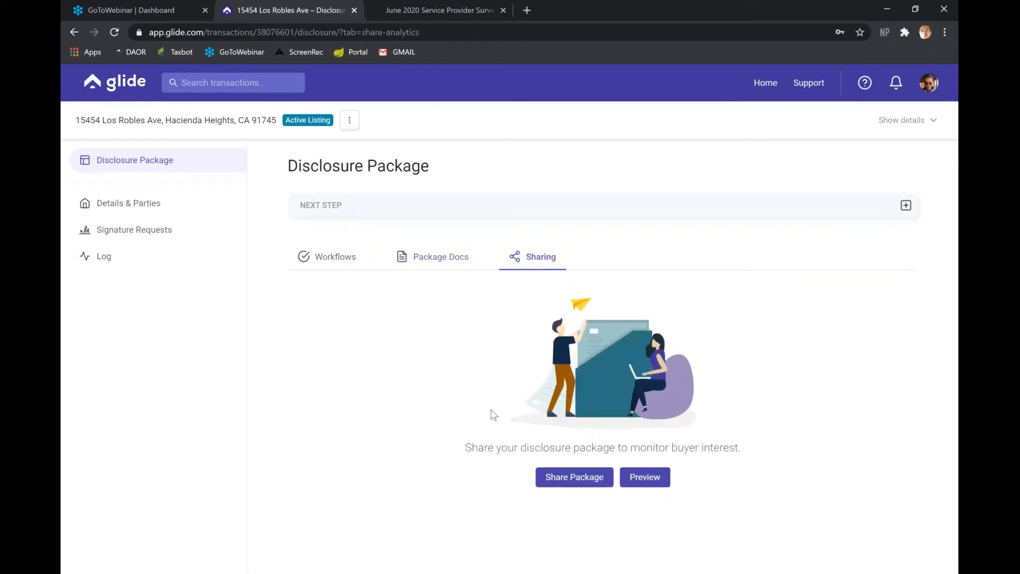
{"action": "left_click", "coordinate": [320, 259]}
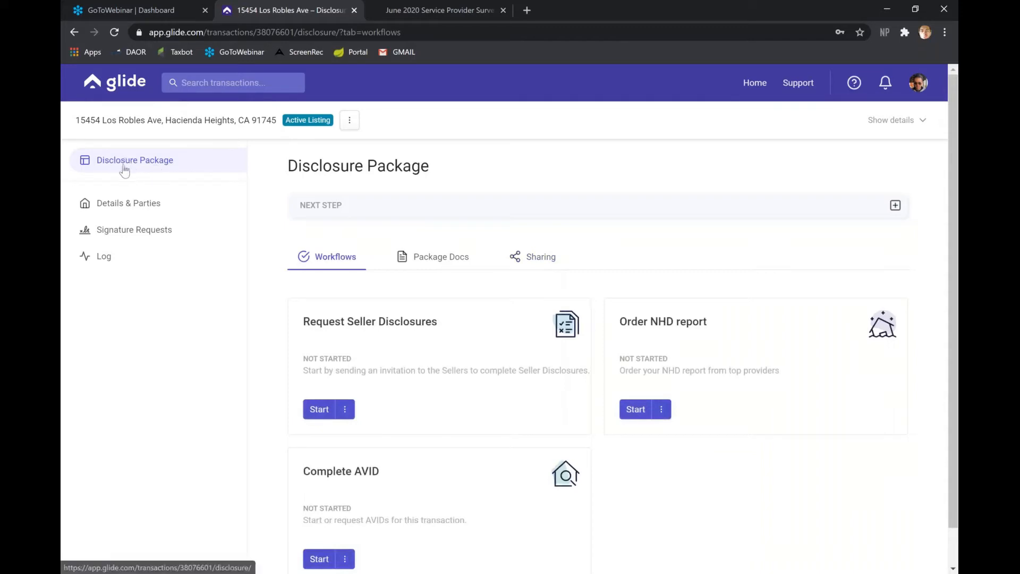
Examine the transaction's Parties and zipForm Plus Linking details, collapsing each section after viewing it
{"action": "left_click", "coordinate": [128, 210]}
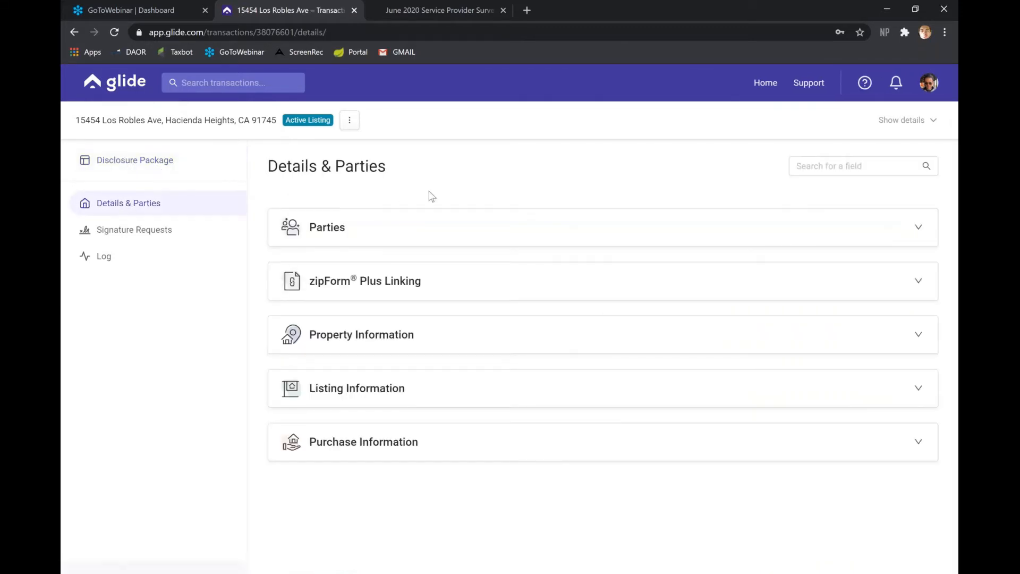
{"action": "left_click", "coordinate": [418, 244]}
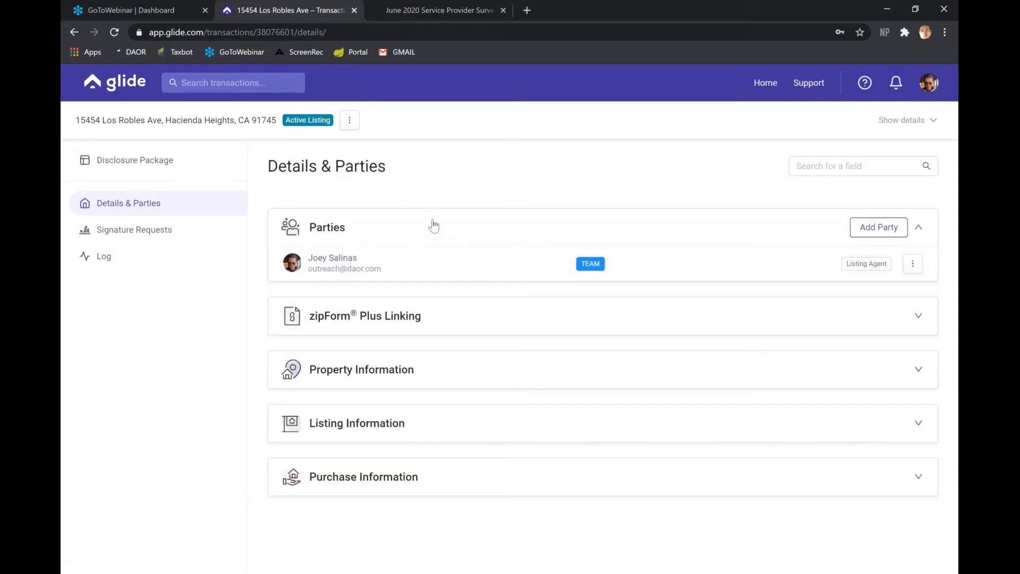
{"action": "left_click", "coordinate": [433, 227]}
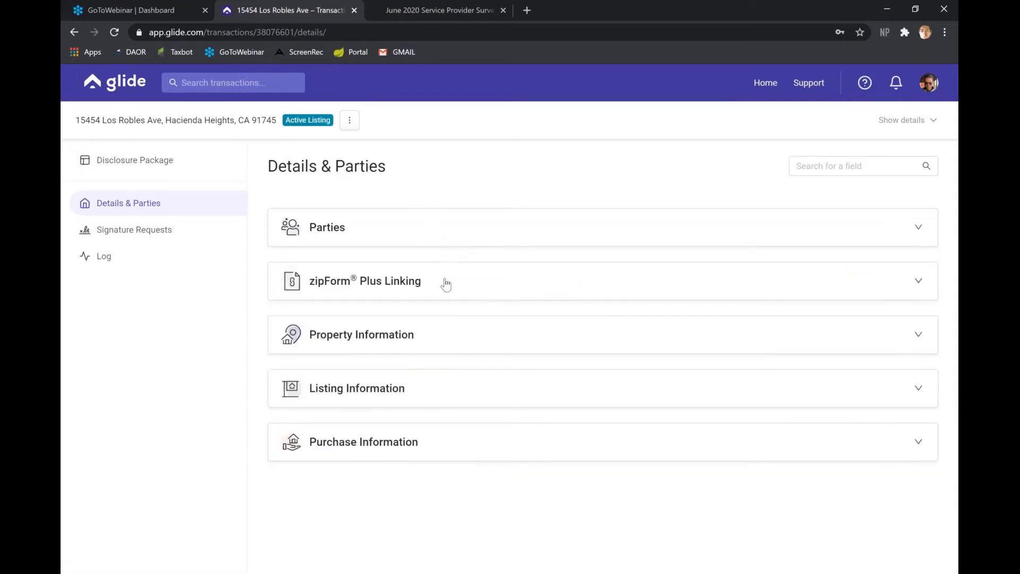
{"action": "left_click", "coordinate": [445, 285]}
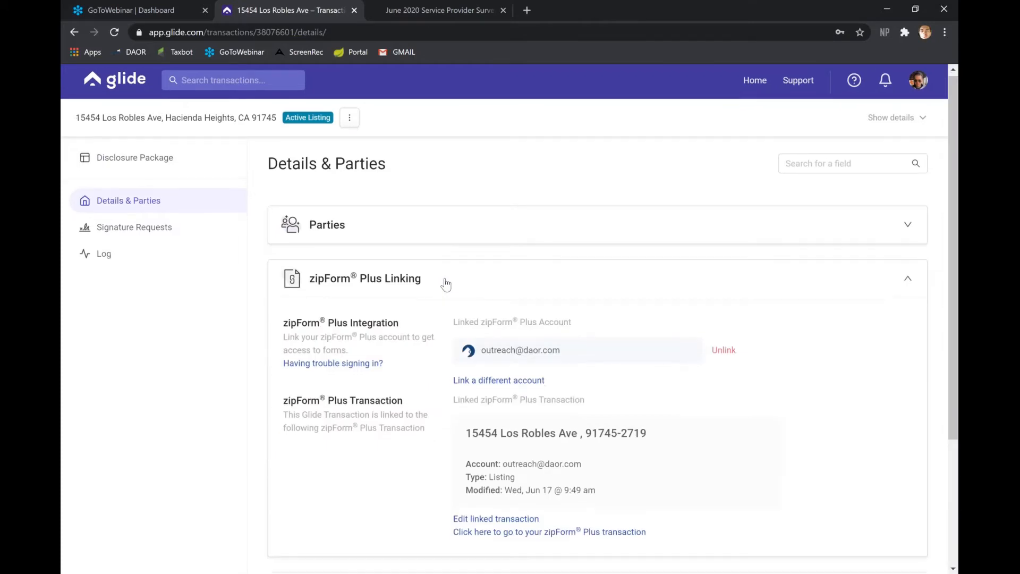
{"action": "scroll", "coordinate": [445, 284], "scroll_direction": "down", "scroll_amount": 1}
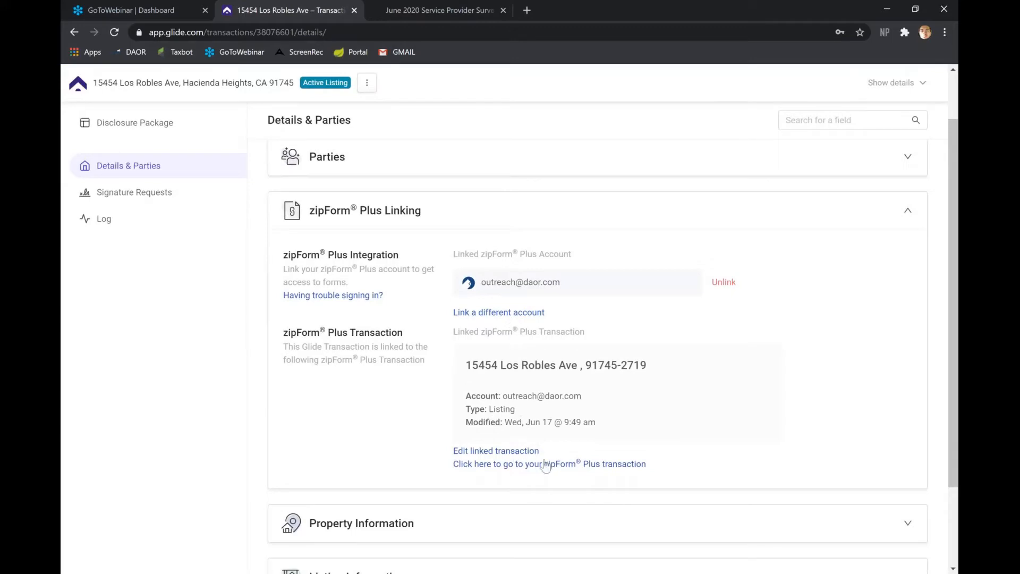
{"action": "scroll", "coordinate": [417, 389], "scroll_direction": "down", "scroll_amount": 2}
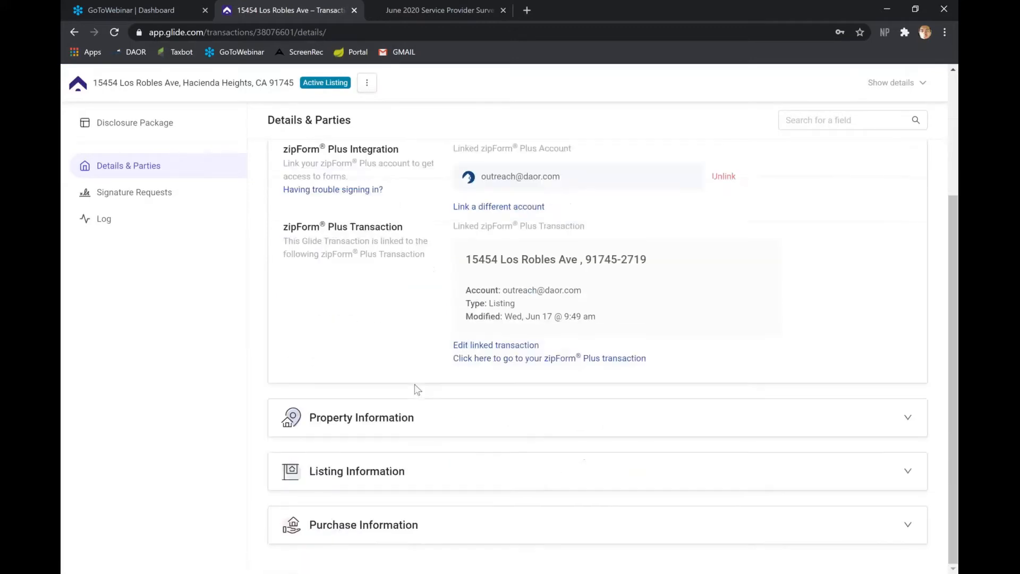
{"action": "scroll", "coordinate": [404, 329], "scroll_direction": "up", "scroll_amount": 3}
{"action": "left_click", "coordinate": [384, 271]}
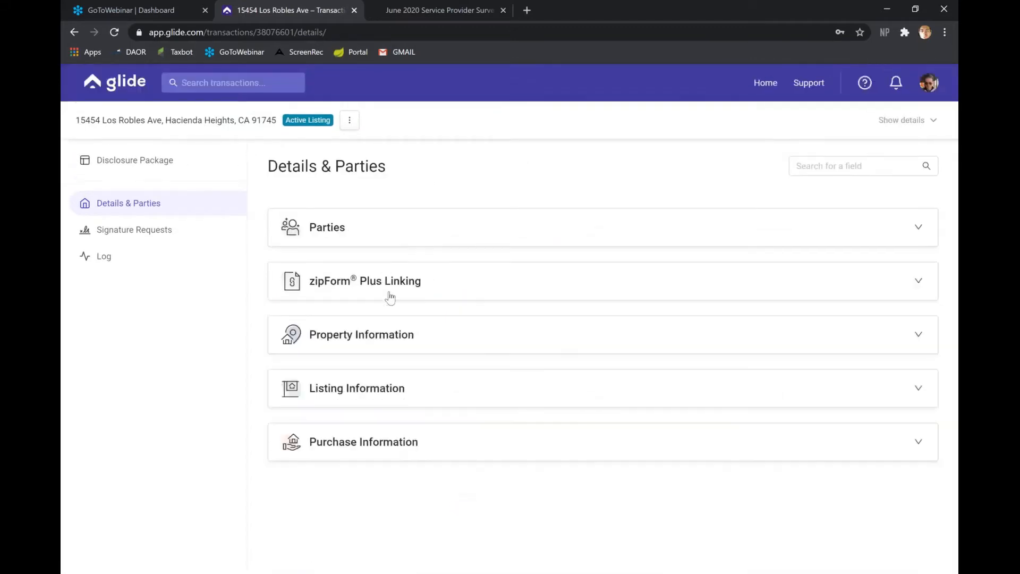
Look through the fields of the Property Information and Listing Information sections, collapsing each one after viewing it
{"action": "left_click", "coordinate": [399, 338]}
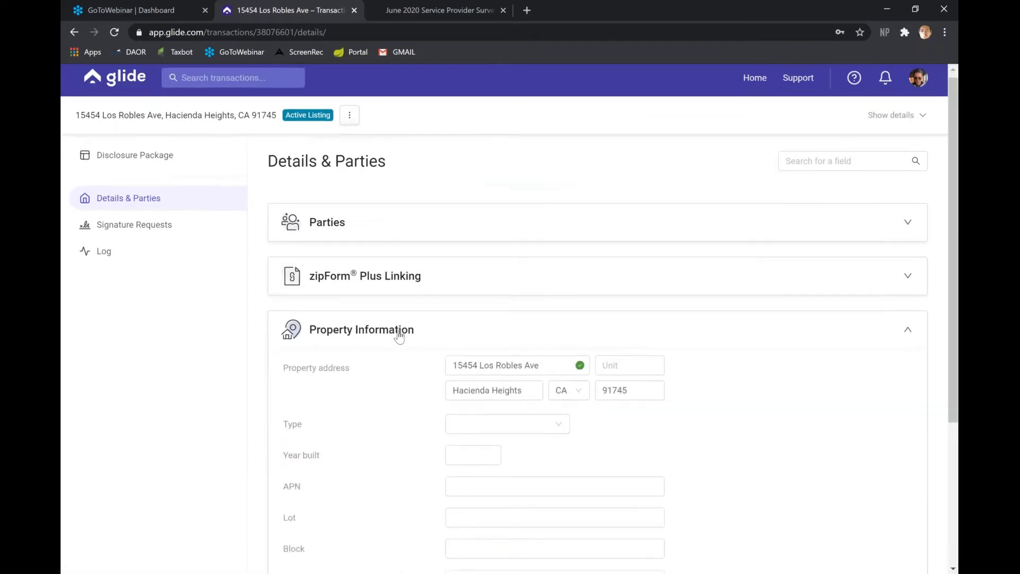
{"action": "scroll", "coordinate": [383, 308], "scroll_direction": "down", "scroll_amount": 2}
{"action": "scroll", "coordinate": [388, 274], "scroll_direction": "down", "scroll_amount": 1}
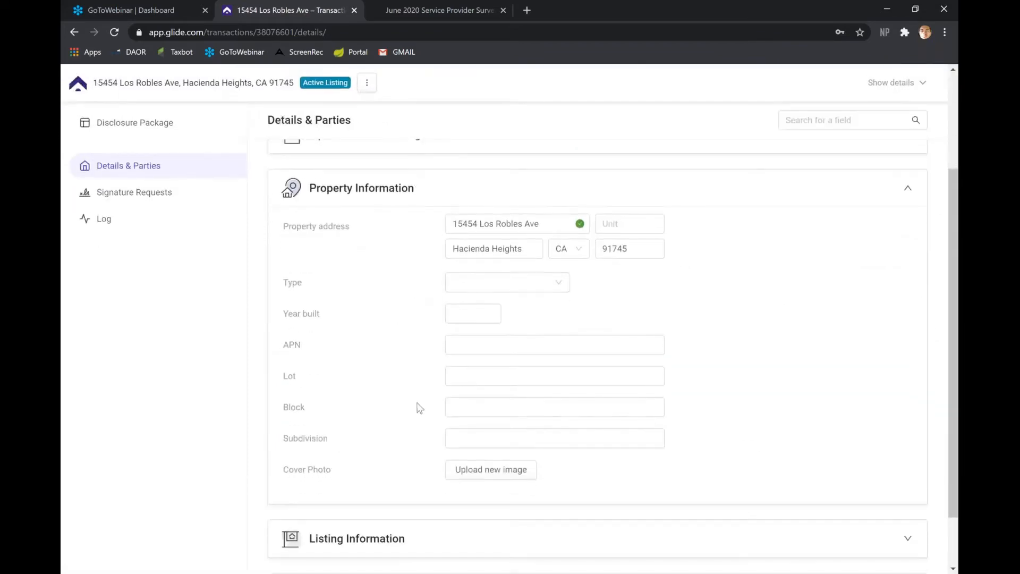
{"action": "left_click", "coordinate": [378, 194]}
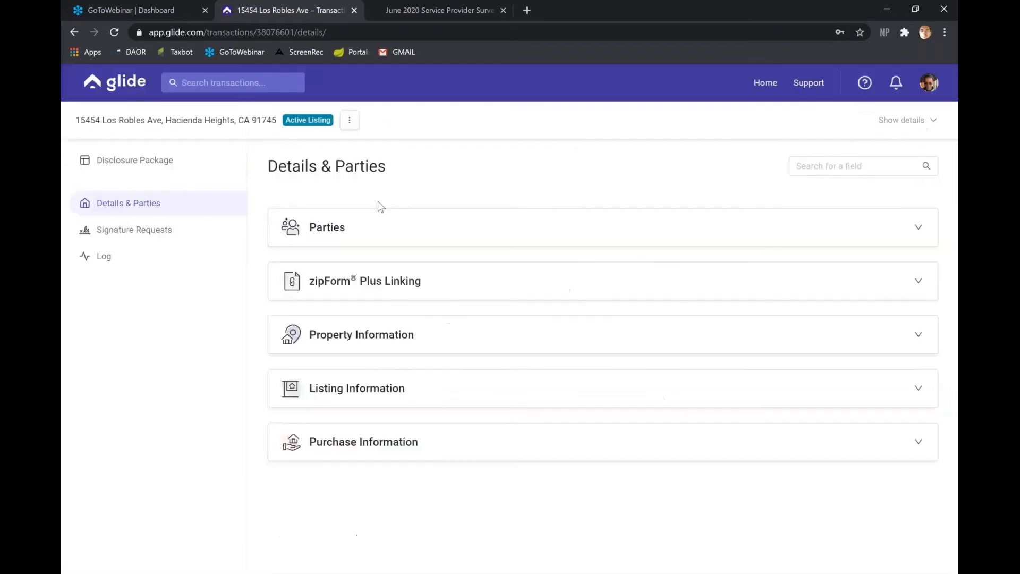
{"action": "left_click", "coordinate": [408, 398]}
{"action": "scroll", "coordinate": [406, 396], "scroll_direction": "down", "scroll_amount": 6}
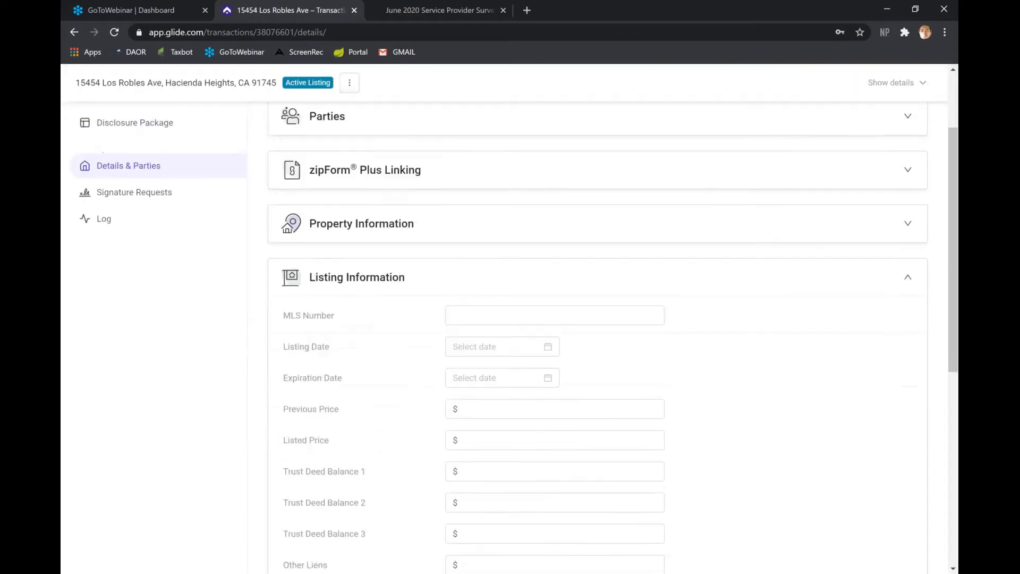
{"action": "scroll", "coordinate": [406, 395], "scroll_direction": "up", "scroll_amount": 2}
{"action": "scroll", "coordinate": [405, 333], "scroll_direction": "up", "scroll_amount": 3}
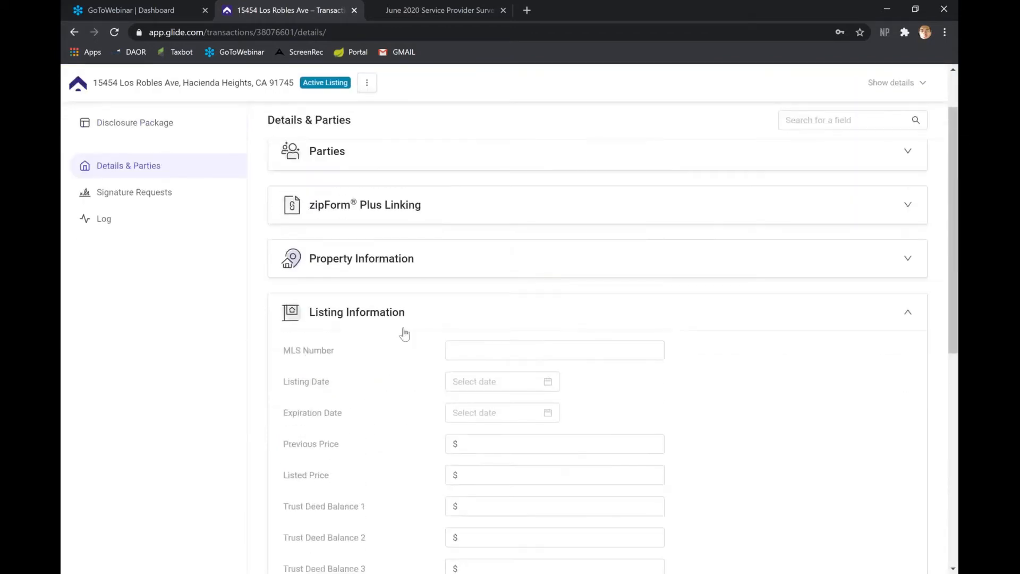
{"action": "left_click", "coordinate": [404, 333]}
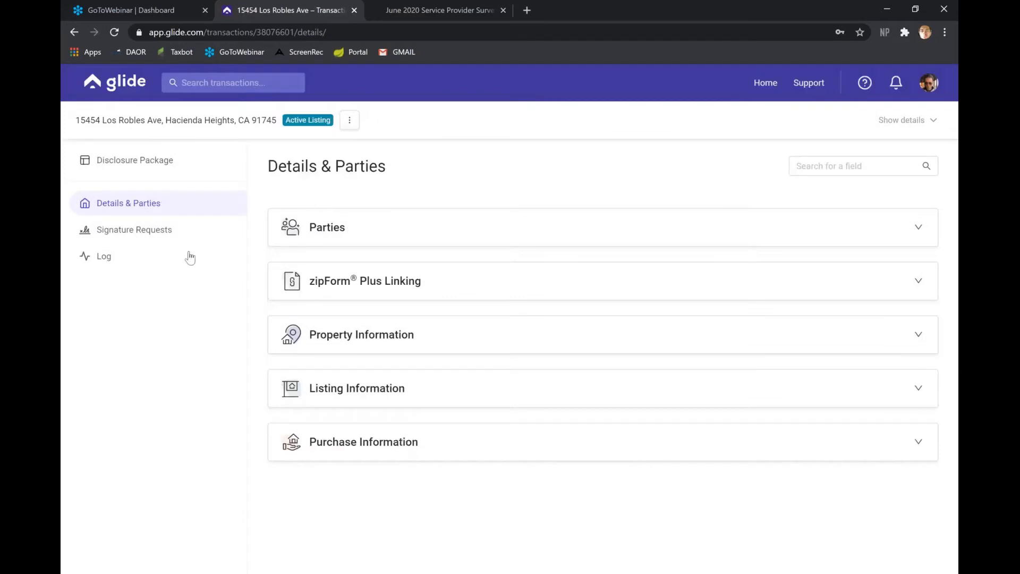
Check the transaction's signature requests and its activity log
{"action": "left_click", "coordinate": [141, 232]}
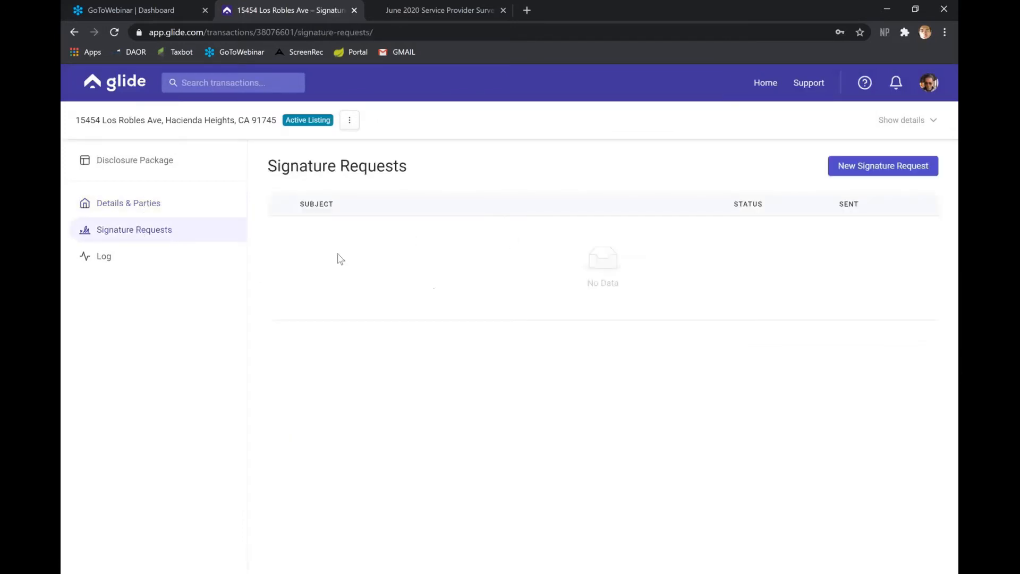
{"action": "left_click", "coordinate": [101, 258]}
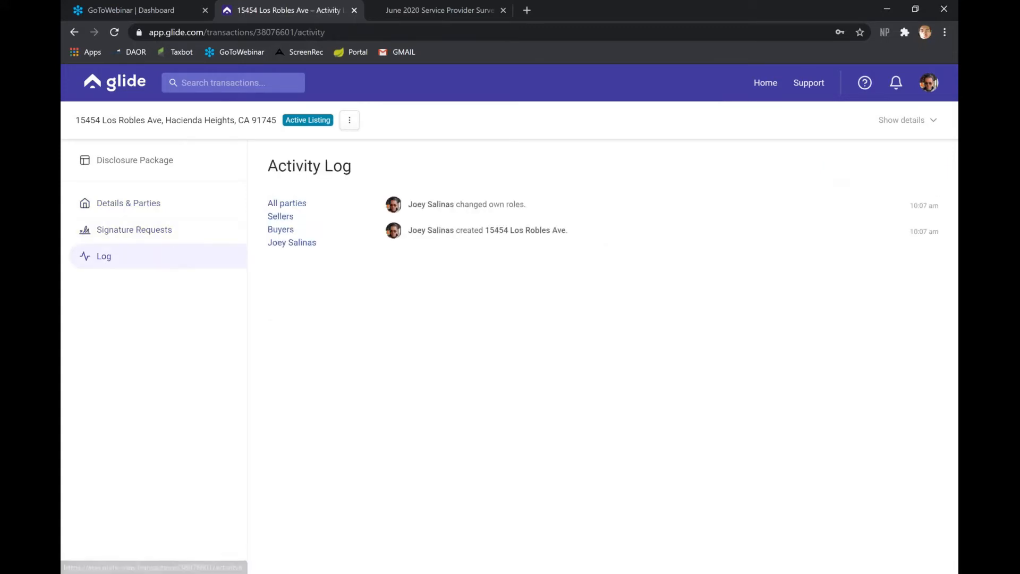
Start the Request Seller Disclosures workflow from the disclosure package and move the SPQ form ahead of the TDS form
{"action": "left_click", "coordinate": [150, 162]}
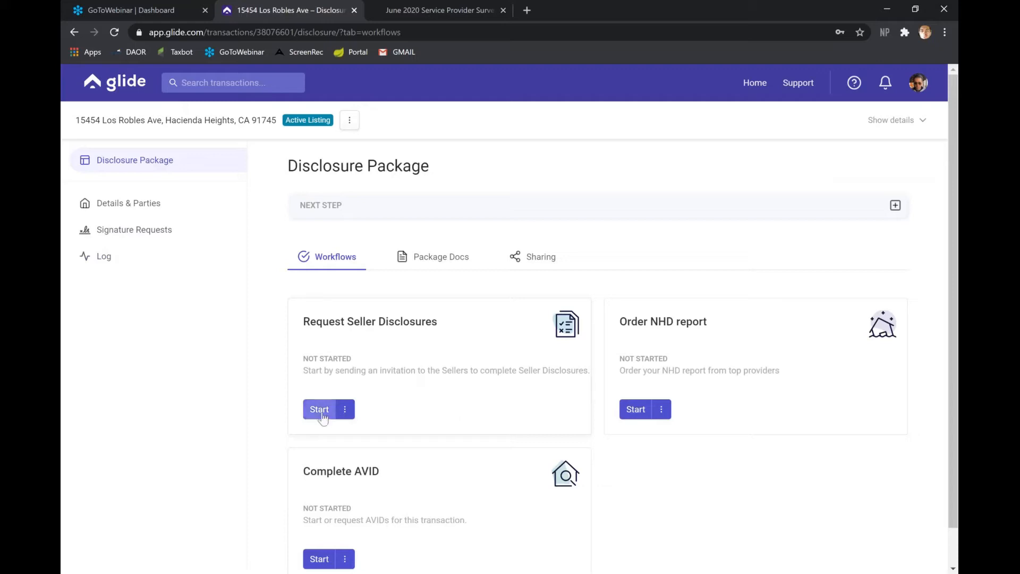
{"action": "left_click", "coordinate": [449, 354]}
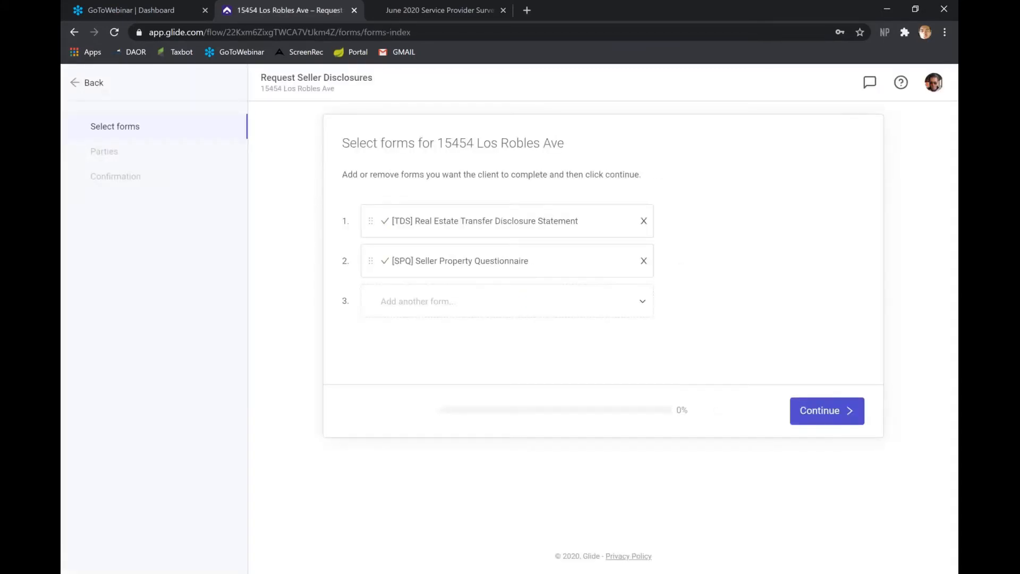
{"action": "left_click_drag", "start_coordinate": [371, 223], "coordinate": [388, 272]}
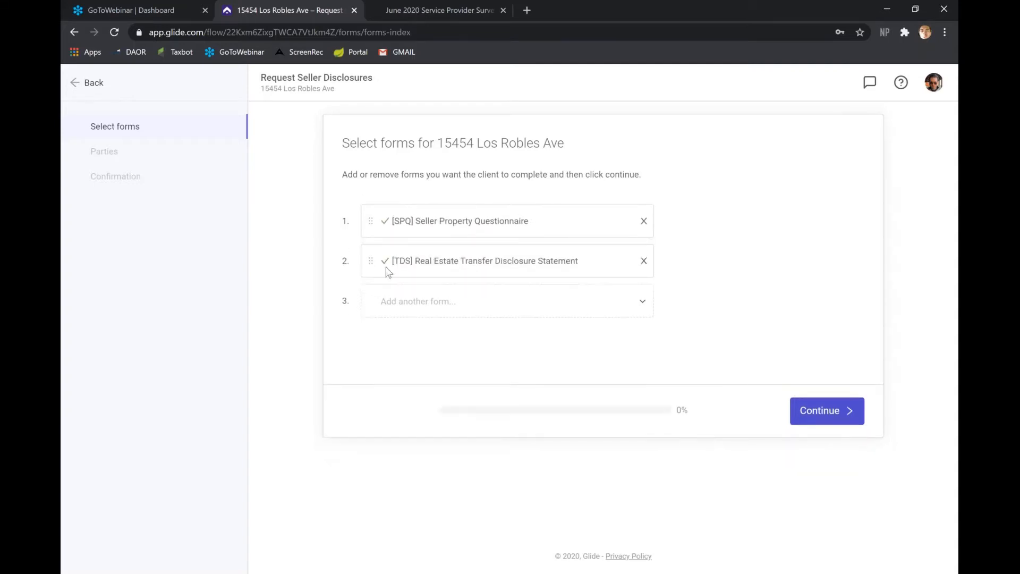
Look through the additional disclosure forms on offer and continue with only the SPQ and TDS forms selected
{"action": "left_click", "coordinate": [394, 300]}
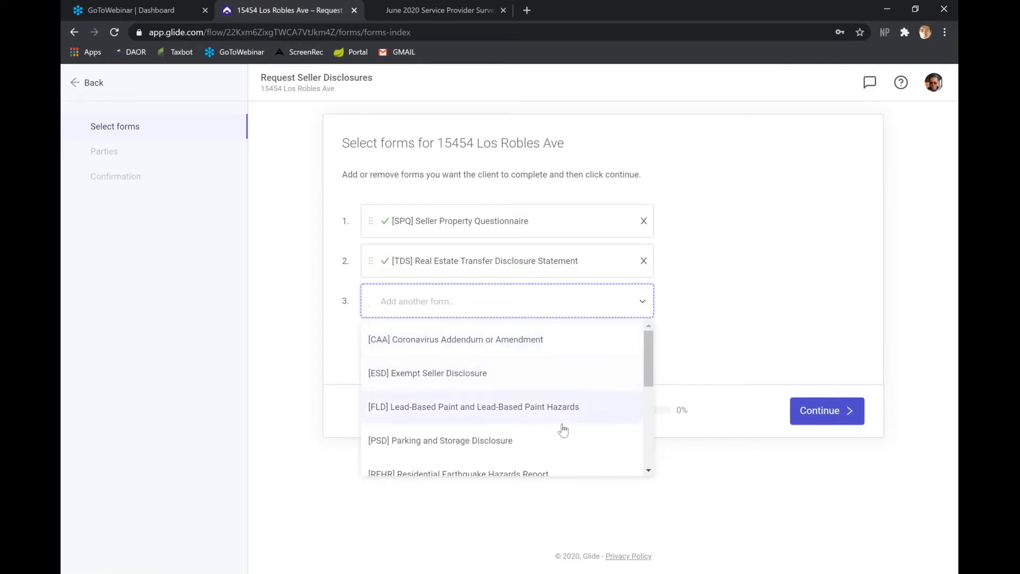
{"action": "scroll", "coordinate": [562, 428], "scroll_direction": "down", "scroll_amount": 2}
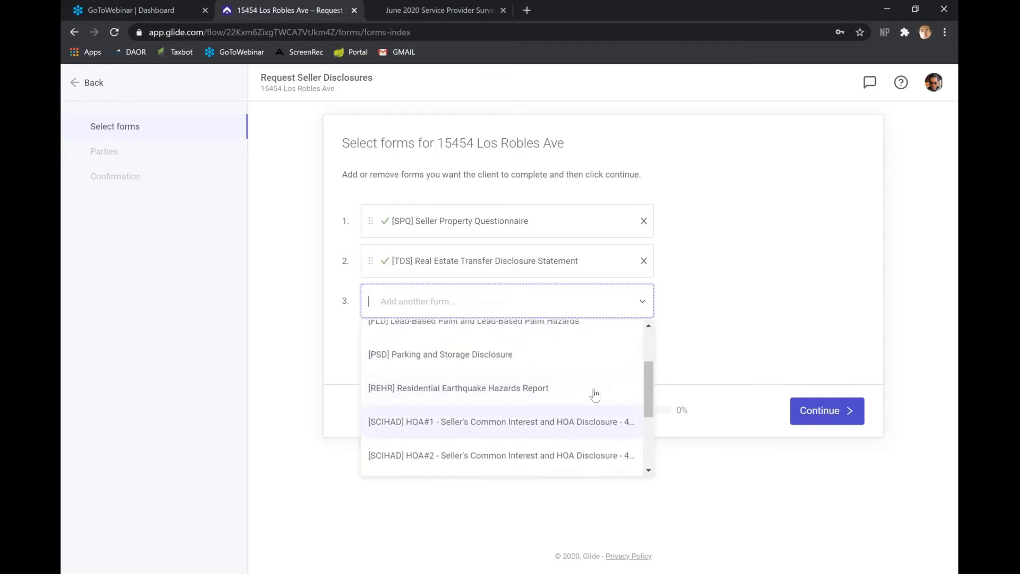
{"action": "left_click", "coordinate": [732, 317]}
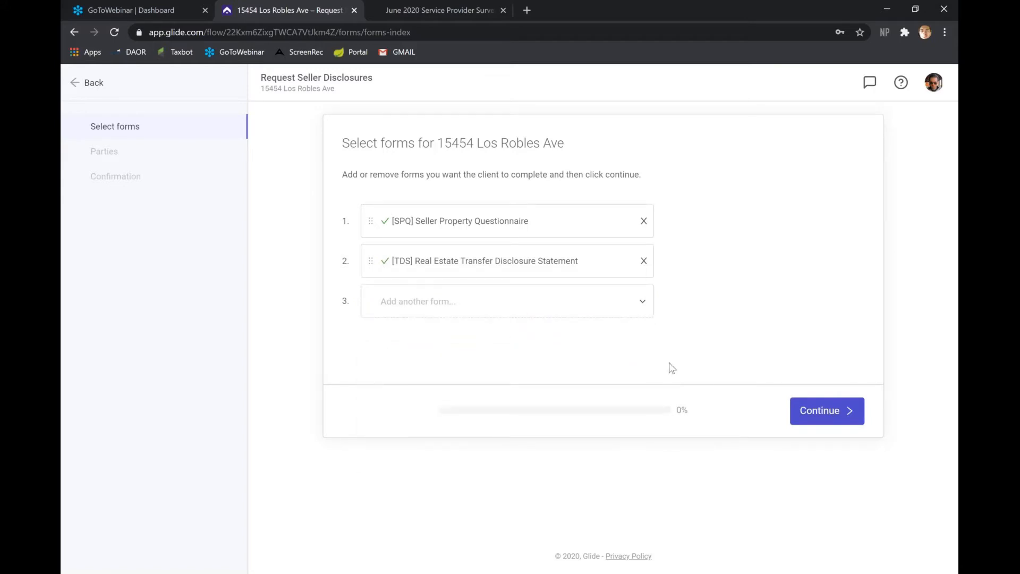
{"action": "left_click", "coordinate": [823, 411]}
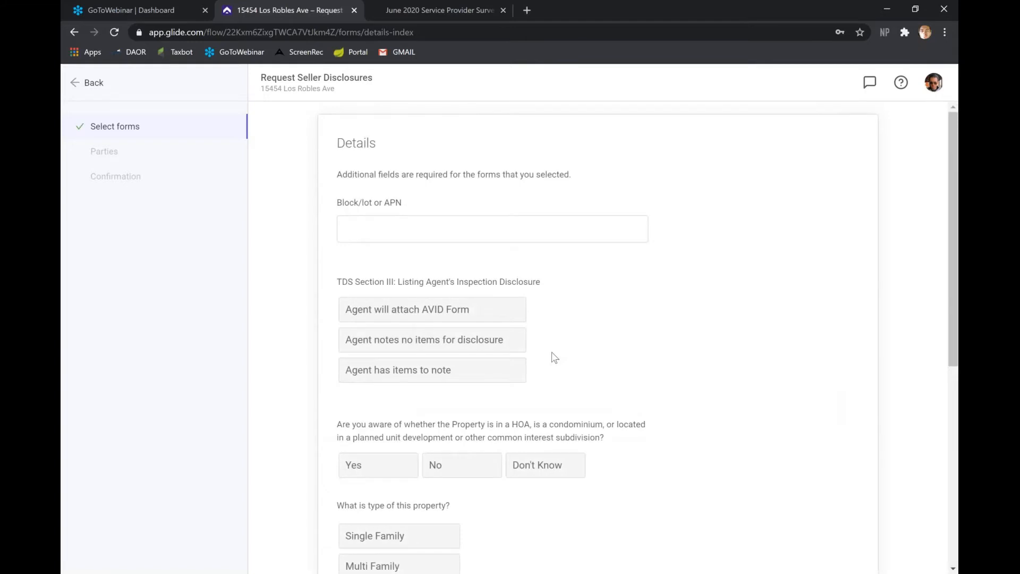
Set the Block/lot or APN to 01234567 and choose "Agent will attach AVID Form" for TDS Section III
{"action": "left_click", "coordinate": [492, 233]}
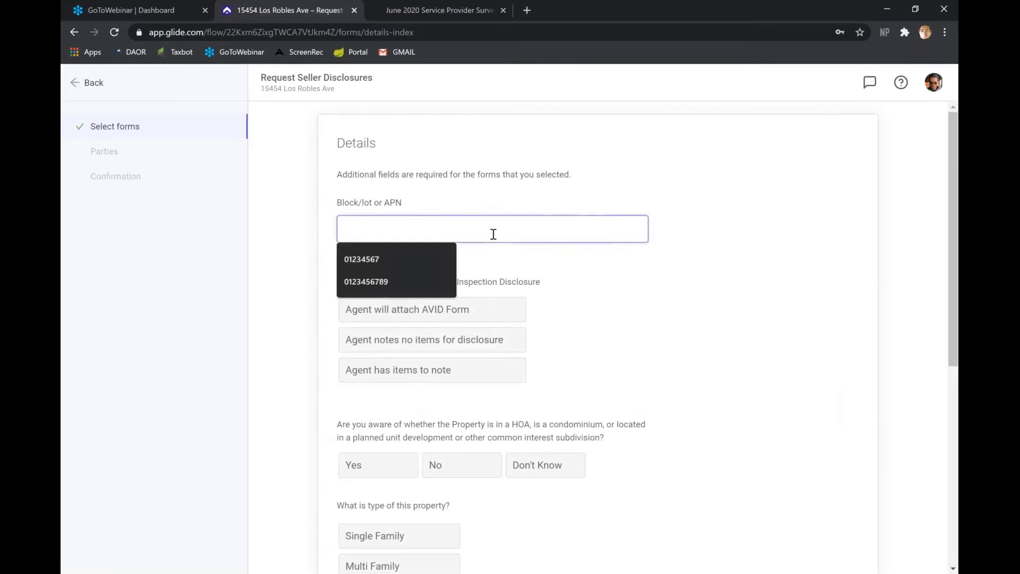
{"action": "type", "text": "01234567"}
{"action": "left_click", "coordinate": [531, 274]}
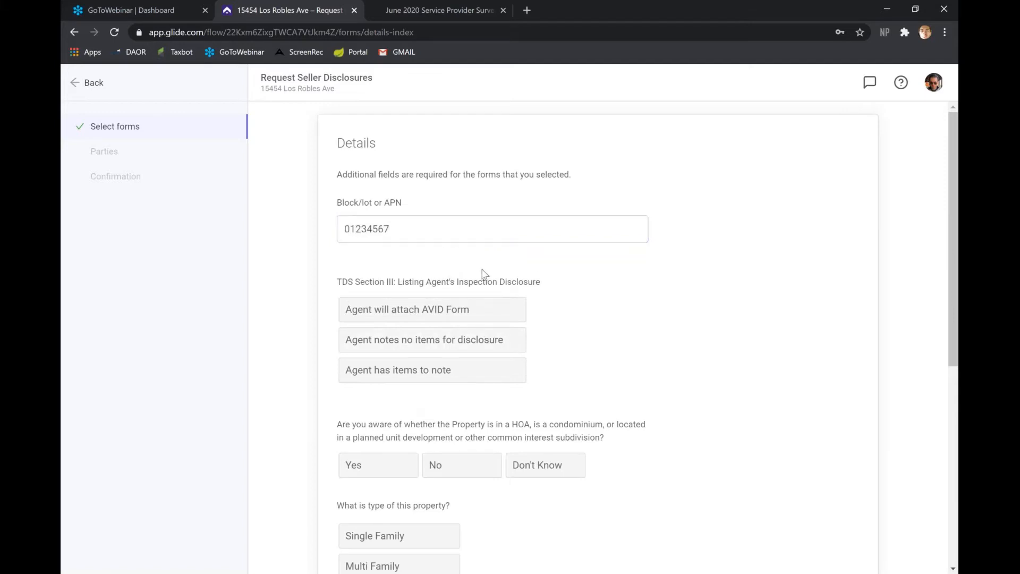
{"action": "scroll", "coordinate": [484, 274], "scroll_direction": "down", "scroll_amount": 1}
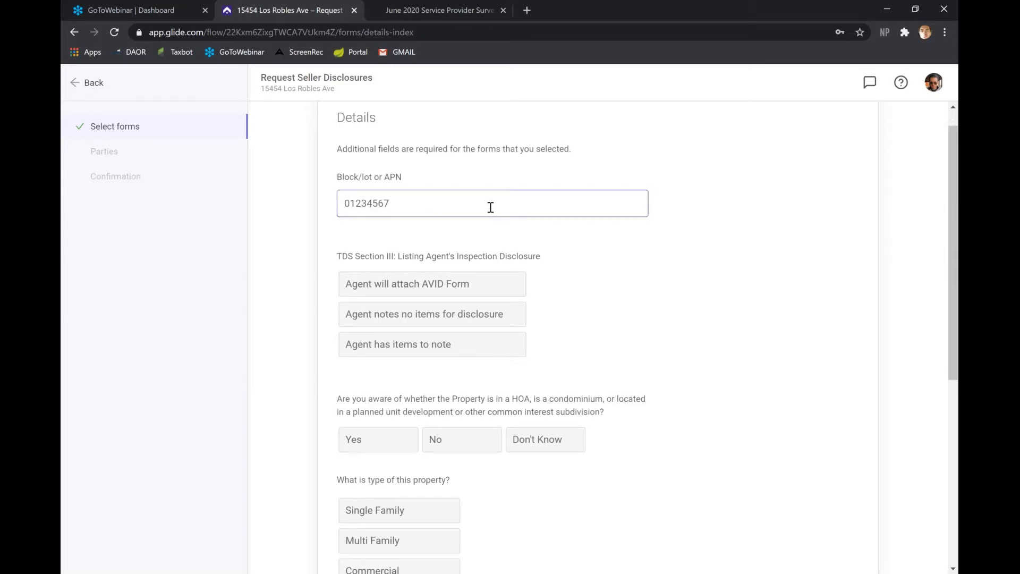
{"action": "scroll", "coordinate": [595, 267], "scroll_direction": "down", "scroll_amount": 1}
{"action": "scroll", "coordinate": [595, 267], "scroll_direction": "down", "scroll_amount": 2}
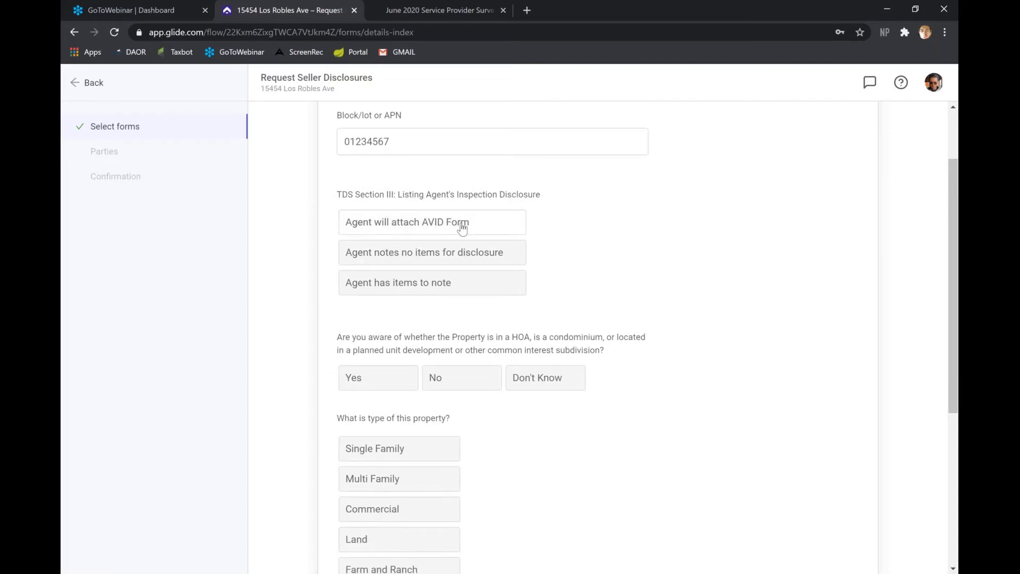
{"action": "left_click", "coordinate": [461, 228]}
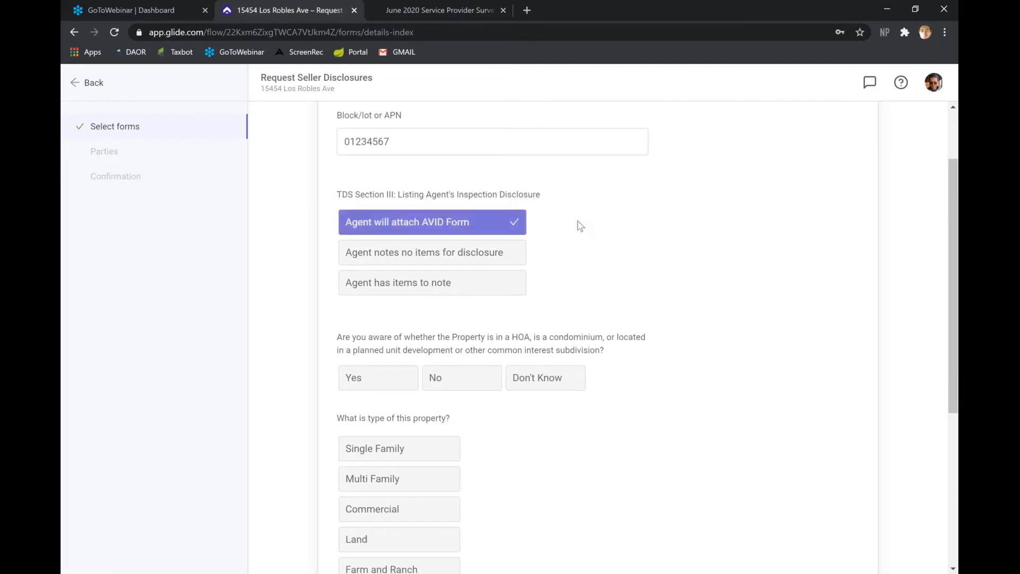
Answer No to the HOA or condominium question, set the property type to Single Family, and continue to the parties
{"action": "scroll", "coordinate": [579, 224], "scroll_direction": "down", "scroll_amount": 3}
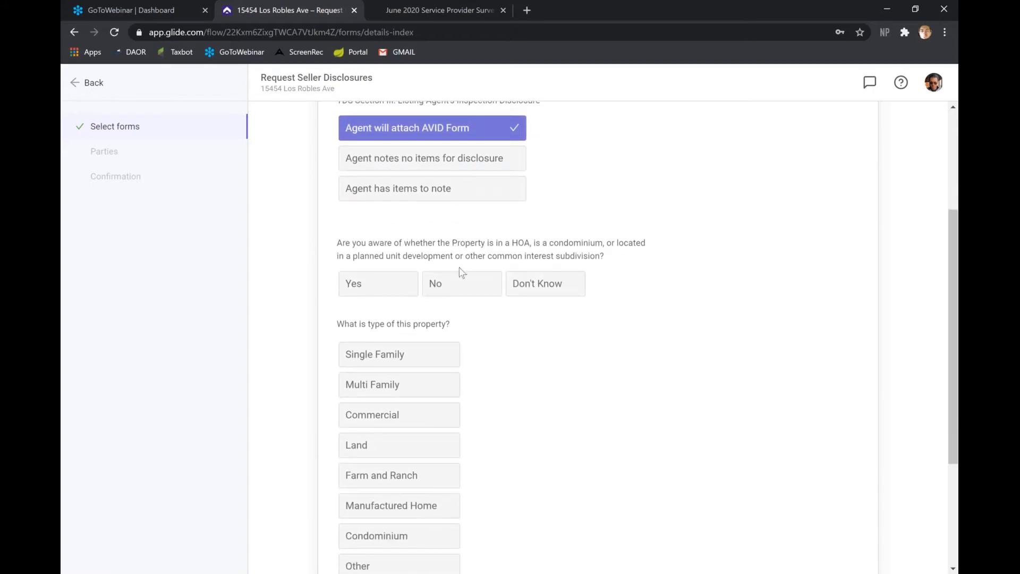
{"action": "left_click", "coordinate": [449, 291]}
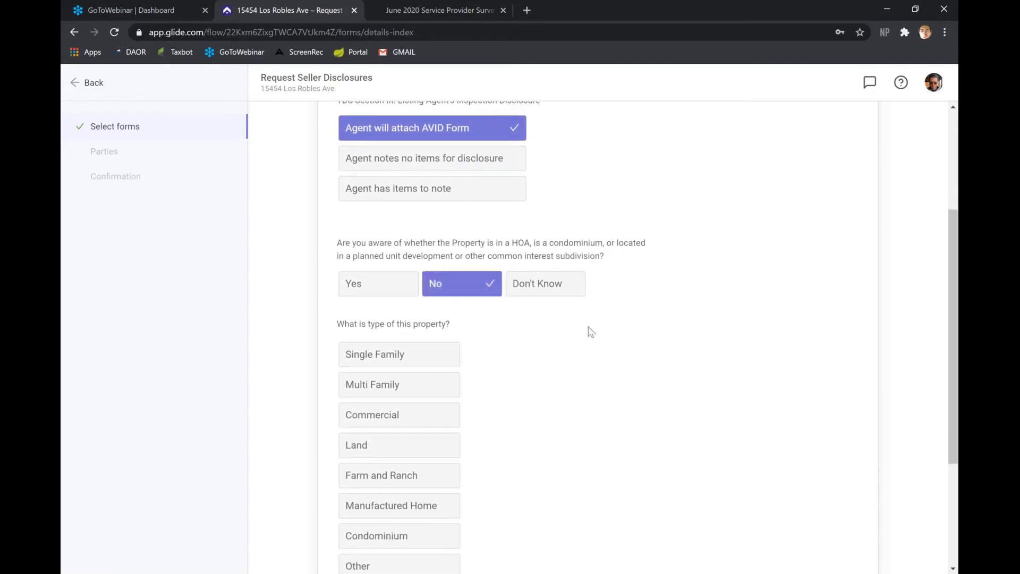
{"action": "scroll", "coordinate": [589, 332], "scroll_direction": "down", "scroll_amount": 2}
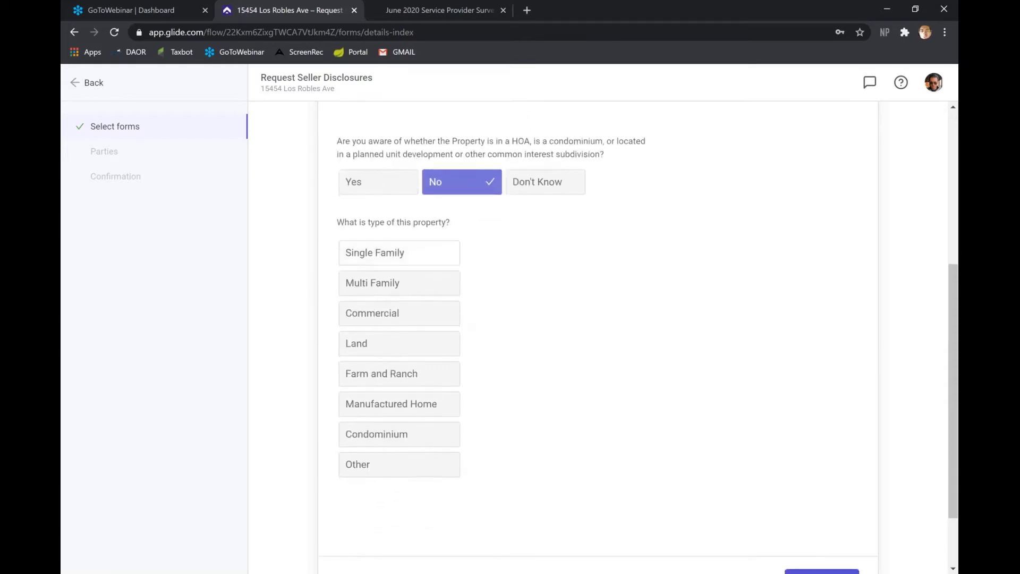
{"action": "left_click", "coordinate": [425, 255]}
{"action": "scroll", "coordinate": [677, 328], "scroll_direction": "down", "scroll_amount": 2}
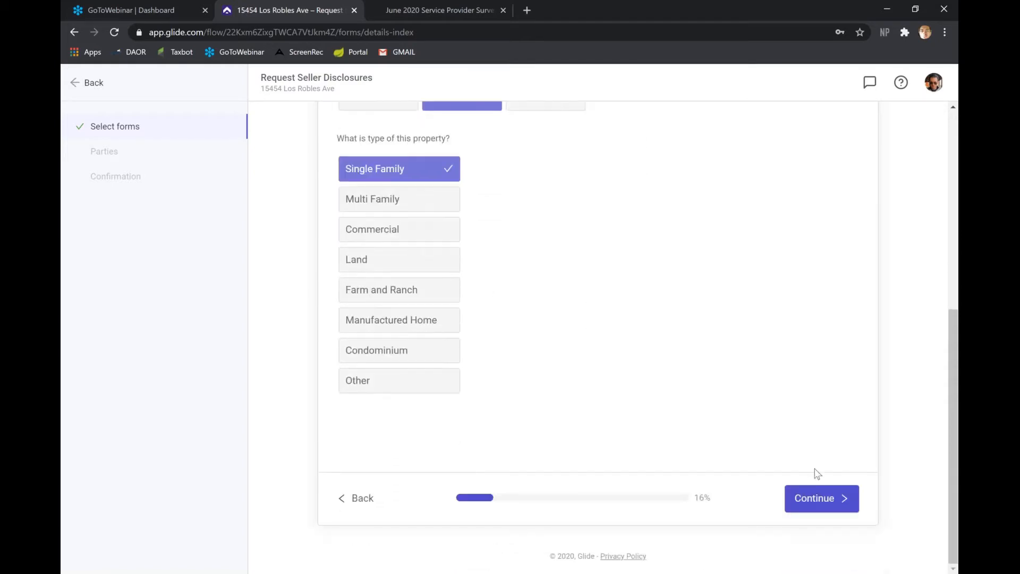
{"action": "left_click", "coordinate": [818, 497]}
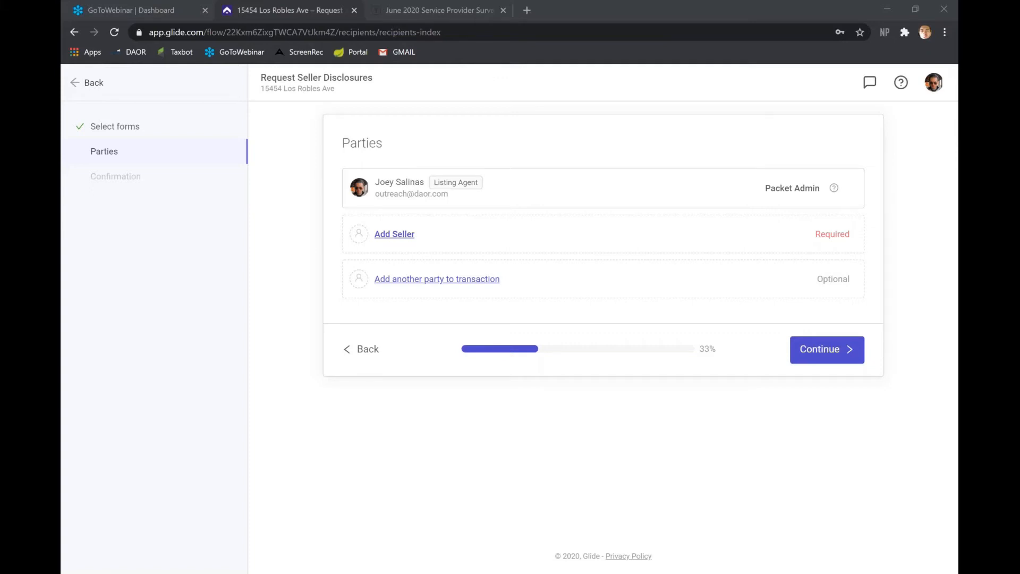
Select the existing contact as the seller and review the seller details, including the available entity types
{"action": "left_click", "coordinate": [412, 235]}
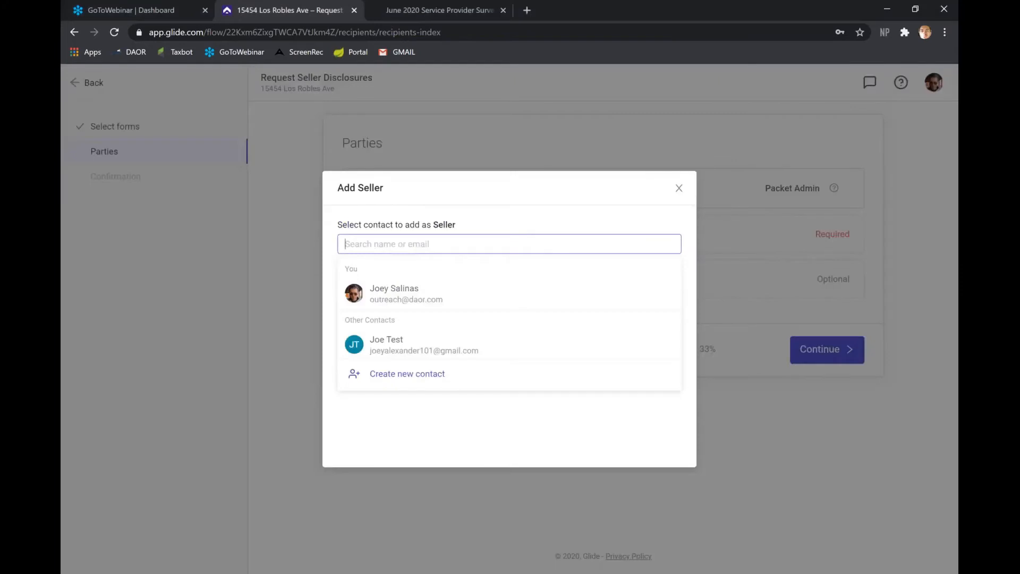
{"action": "left_click", "coordinate": [507, 354]}
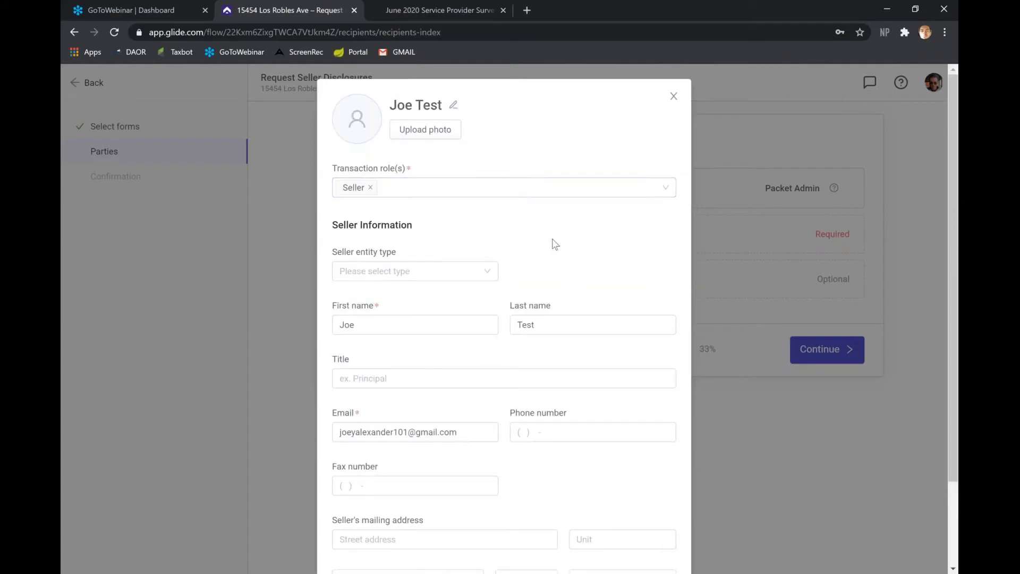
{"action": "scroll", "coordinate": [554, 243], "scroll_direction": "down", "scroll_amount": 1}
{"action": "scroll", "coordinate": [552, 239], "scroll_direction": "down", "scroll_amount": 1}
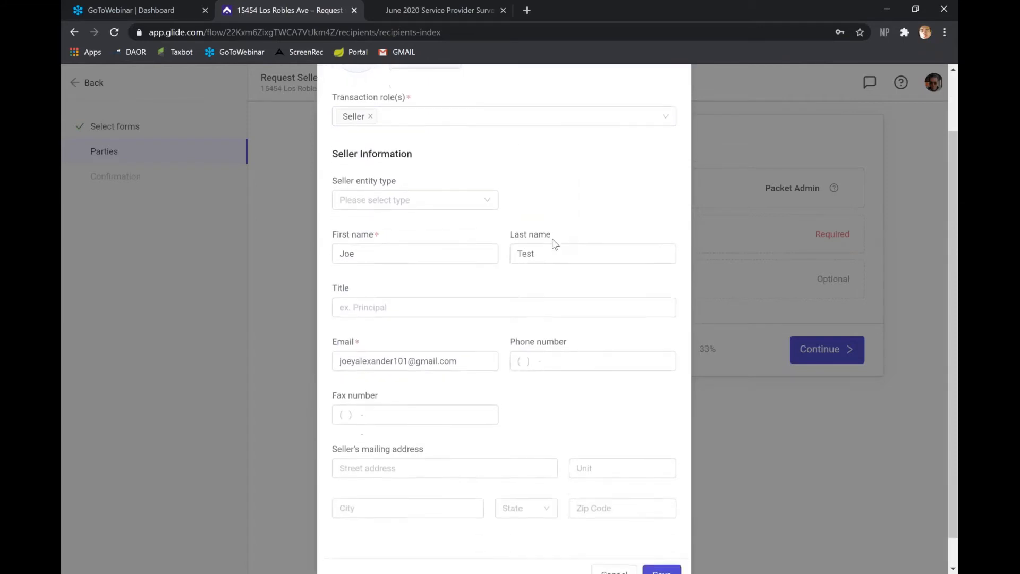
{"action": "left_click", "coordinate": [468, 201]}
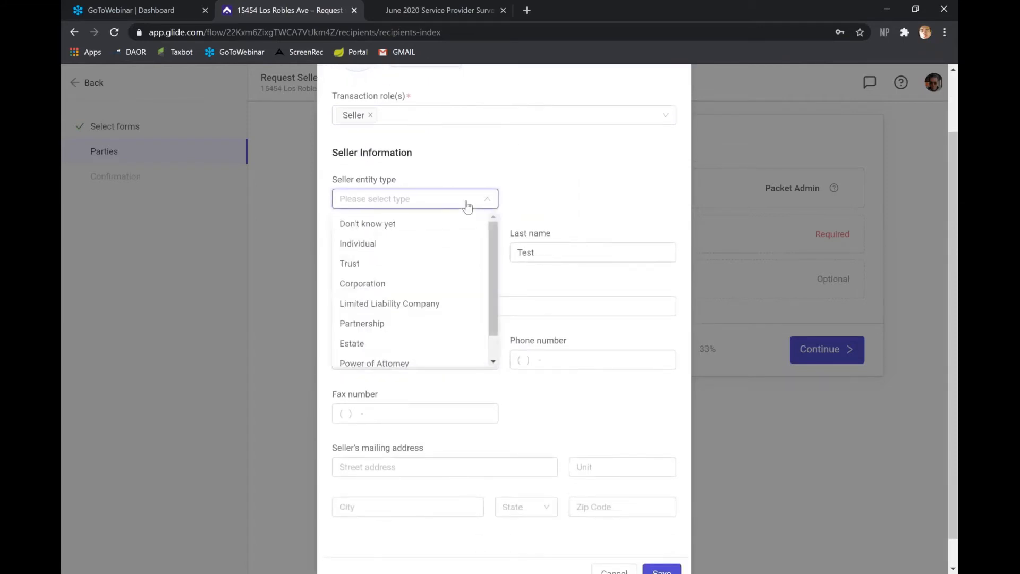
{"action": "left_click", "coordinate": [526, 193]}
{"action": "scroll", "coordinate": [526, 193], "scroll_direction": "down", "scroll_amount": 1}
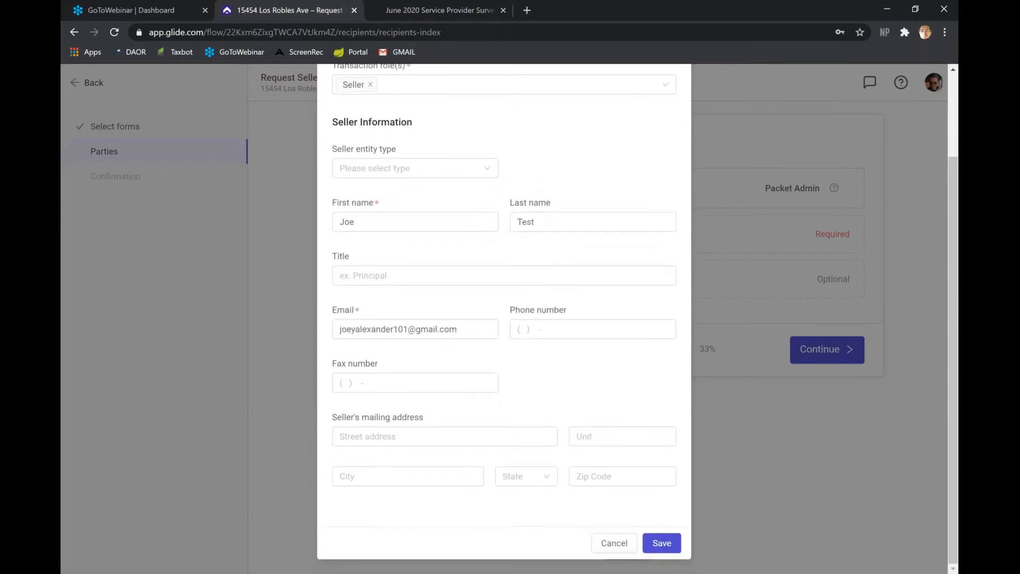
Replace the seller's last name and save the seller to the transaction
{"action": "left_click", "coordinate": [547, 223]}
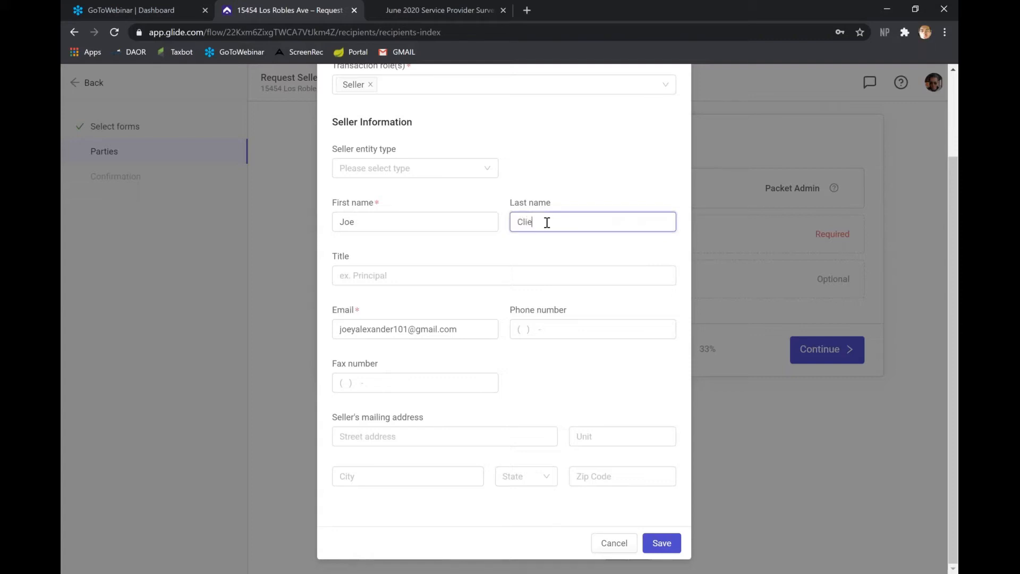
{"action": "left_click", "coordinate": [426, 277]}
{"action": "left_click", "coordinate": [659, 538]}
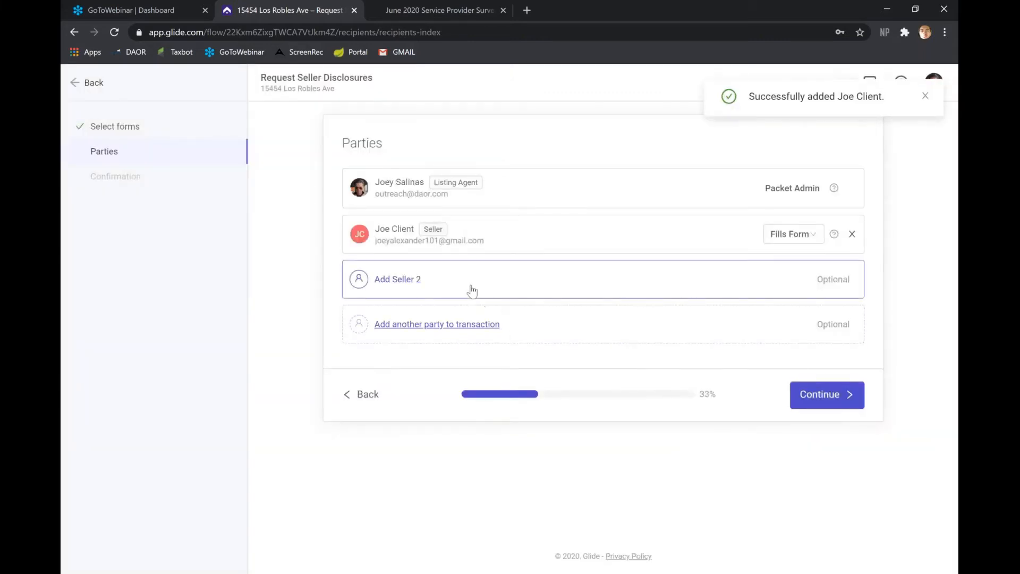
Check the seller's form-filling options and the roles available for adding another party to the transaction
{"action": "left_click", "coordinate": [803, 244]}
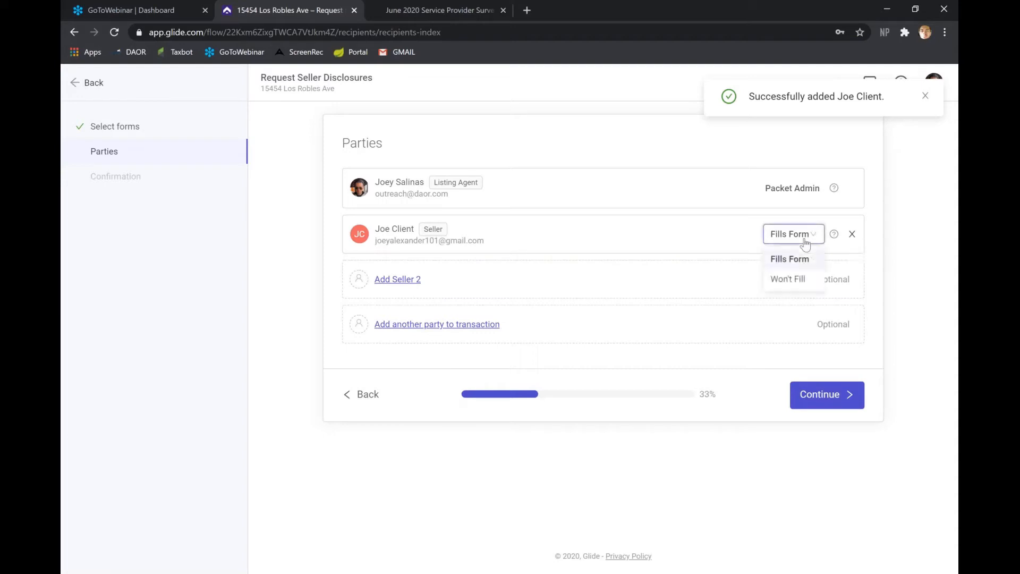
{"action": "left_click", "coordinate": [805, 244]}
{"action": "left_click", "coordinate": [805, 244]}
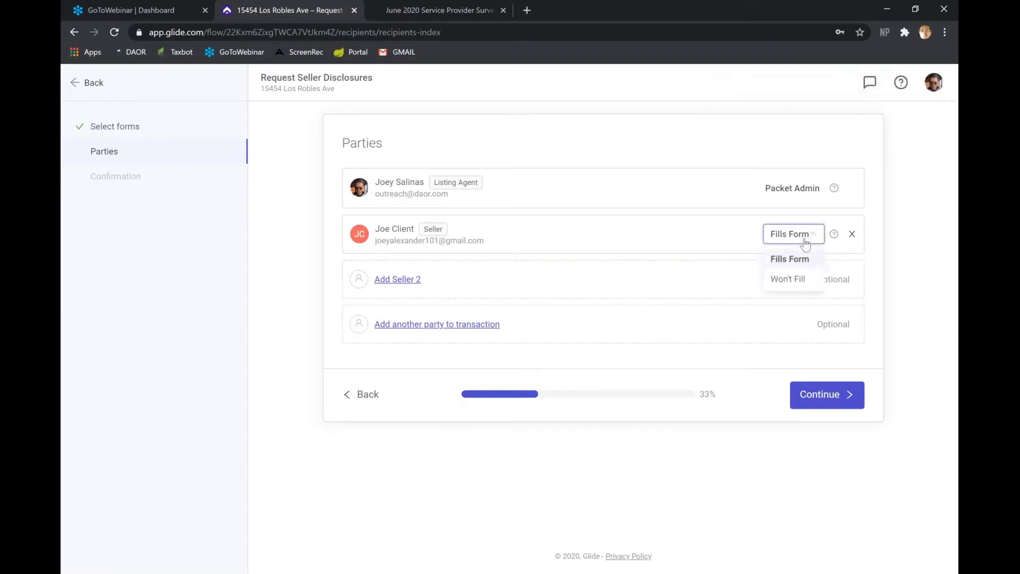
{"action": "left_click", "coordinate": [805, 245]}
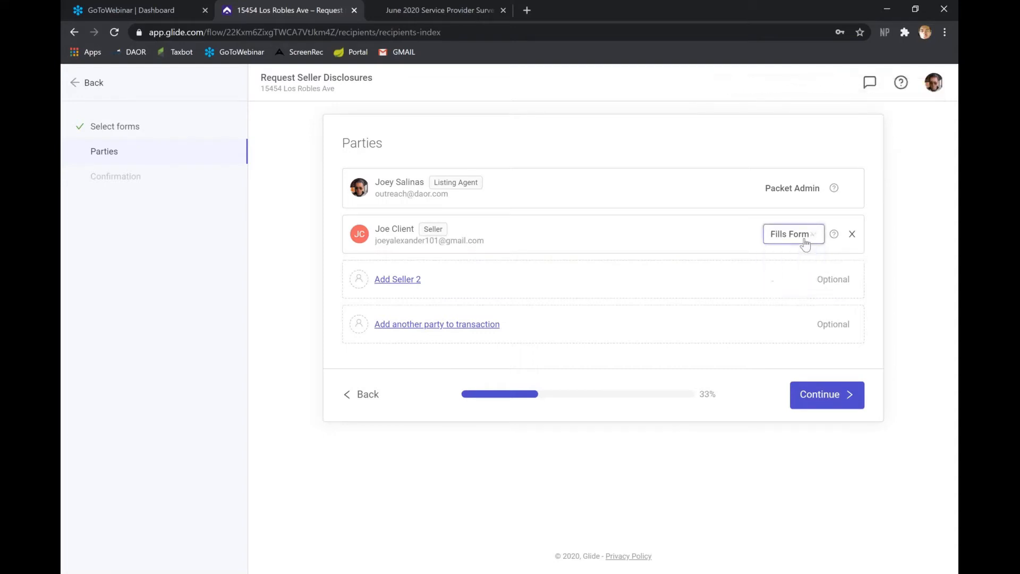
{"action": "left_click", "coordinate": [448, 327]}
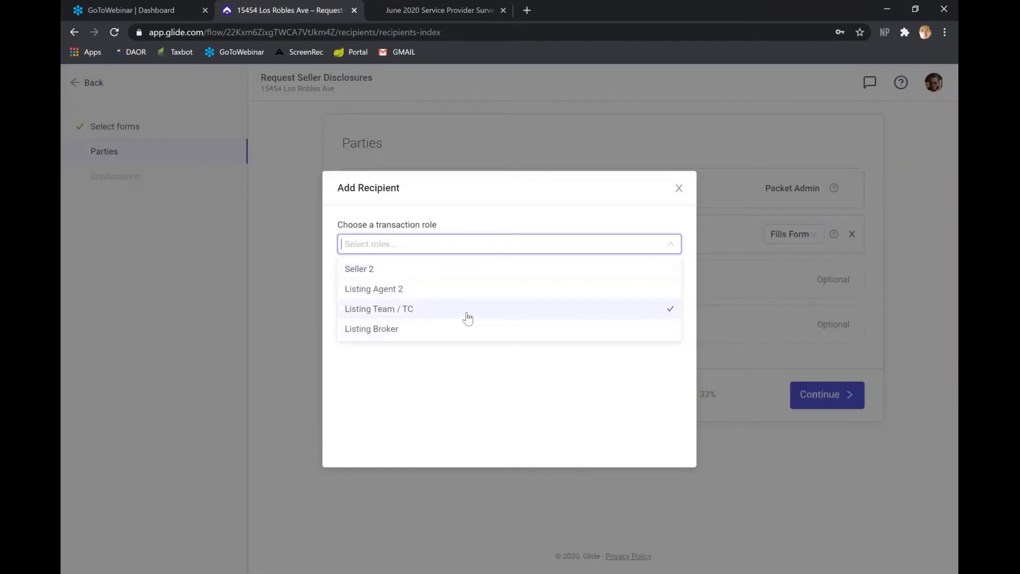
{"action": "left_click", "coordinate": [678, 194]}
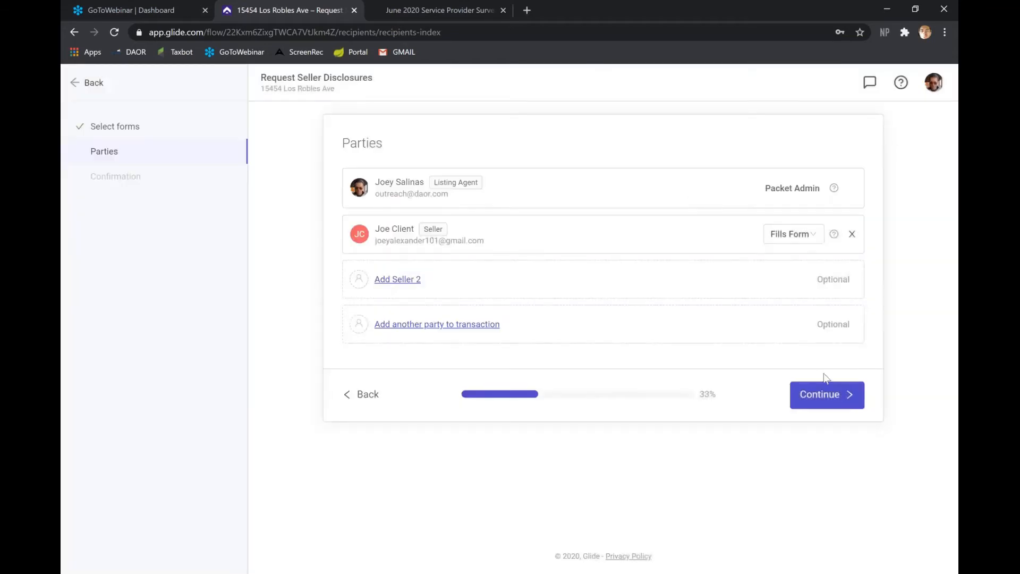
Continue to the confirmation and delete the paragraph about the California home seller's legal obligation from the message to the seller
{"action": "left_click", "coordinate": [838, 399]}
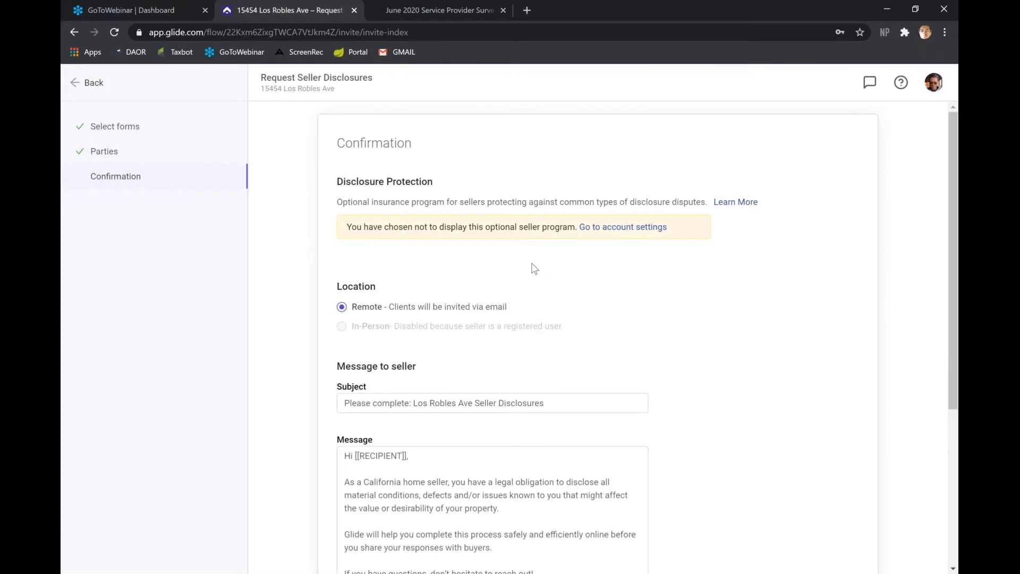
{"action": "scroll", "coordinate": [535, 269], "scroll_direction": "down", "scroll_amount": 1}
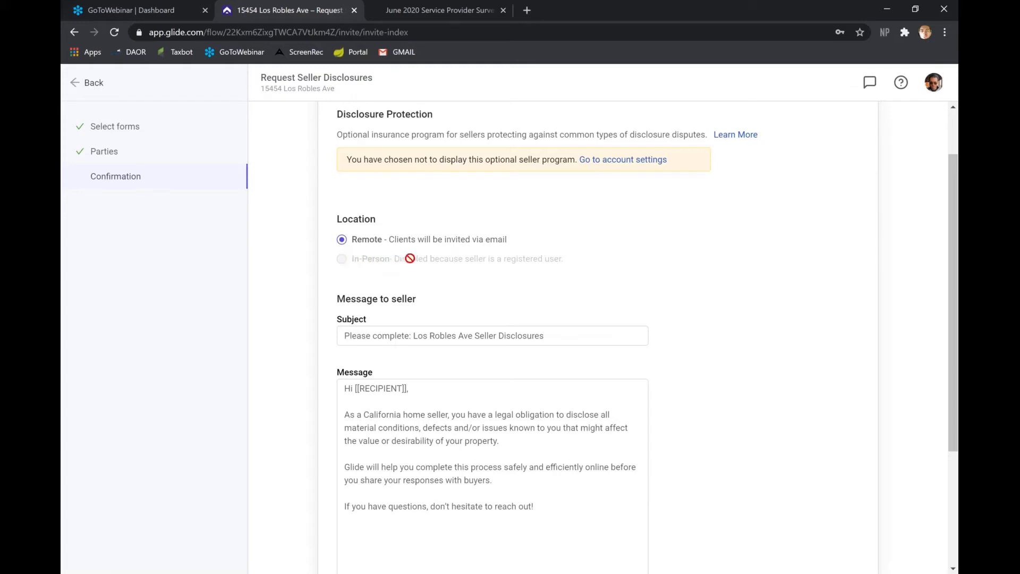
{"action": "scroll", "coordinate": [504, 272], "scroll_direction": "down", "scroll_amount": 3}
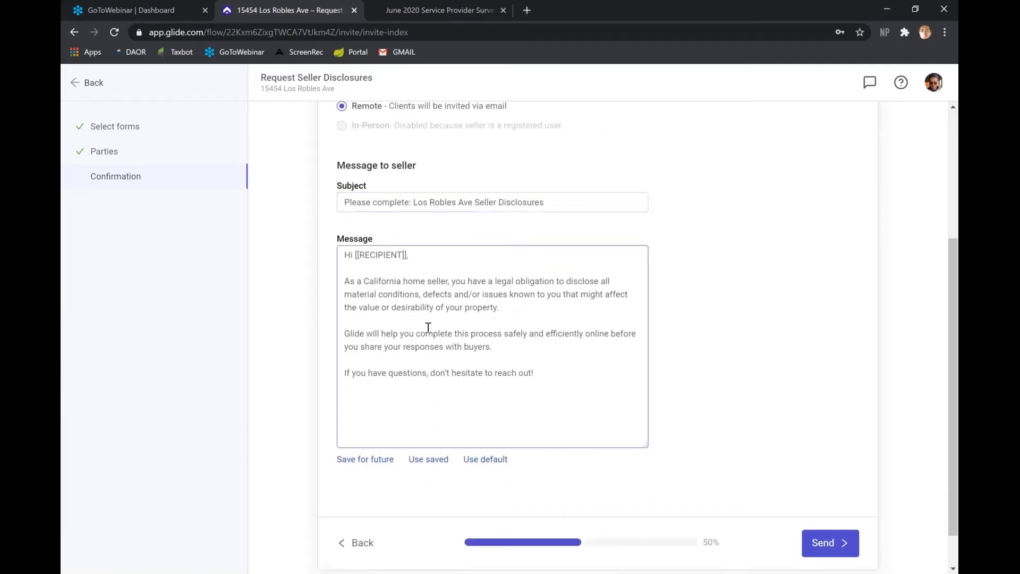
{"action": "left_click_drag", "start_coordinate": [500, 309], "coordinate": [343, 277]}
{"action": "key", "text": "BackSpace"}
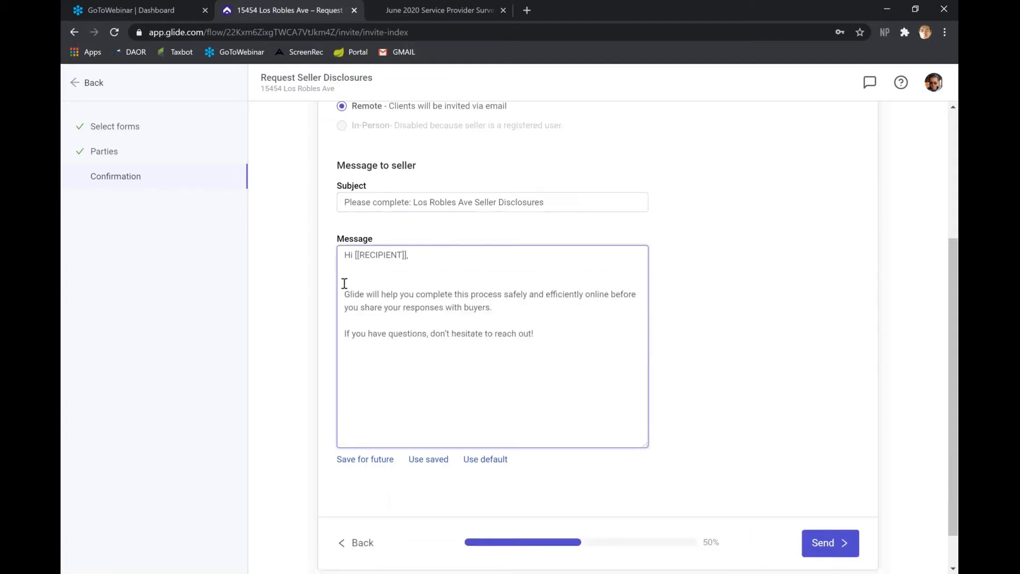
{"action": "key", "text": "BackSpace"}
{"action": "key", "text": "BackSpace"}
{"action": "key", "text": "Return"}
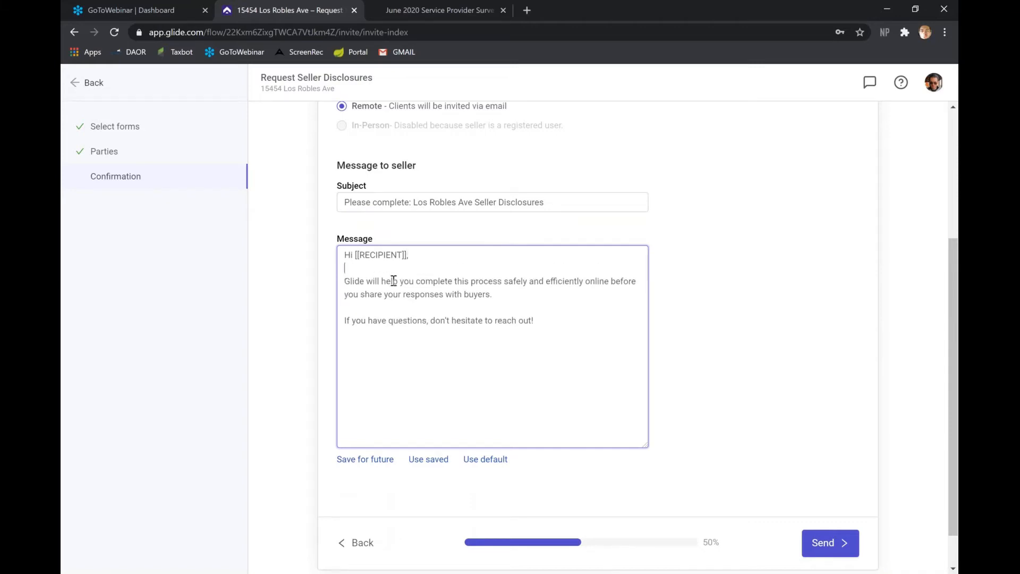
Replace "this" with "The Disclosure" before "process" in the seller message and save the message for future use
{"action": "left_click", "coordinate": [469, 282]}
{"action": "key", "text": "BackSpace"}
{"action": "key", "text": "BackSpace"}
{"action": "key", "text": "BackSpace"}
{"action": "key", "text": "BackSpace"}
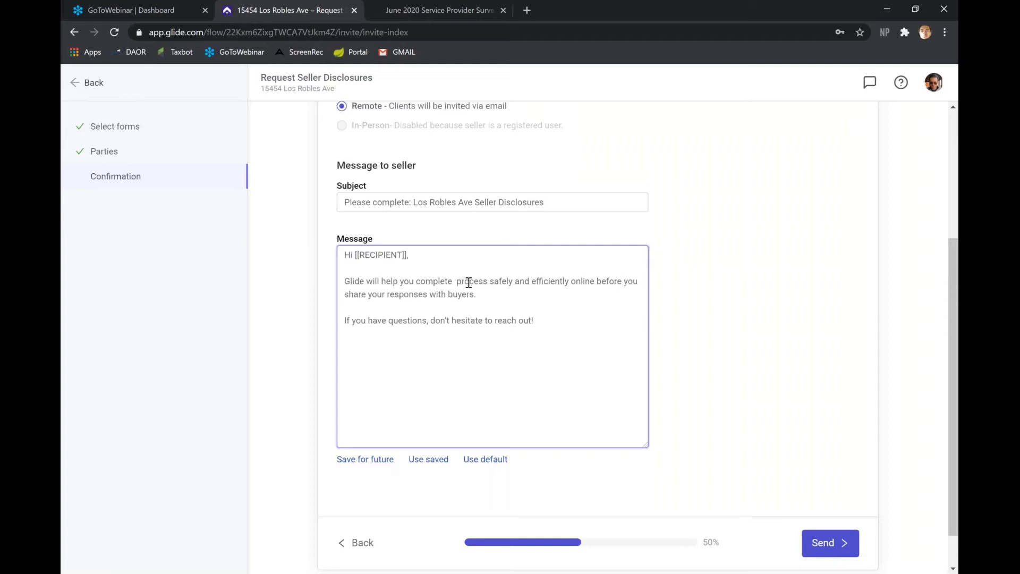
{"action": "type", "text": "The Disclosu"}
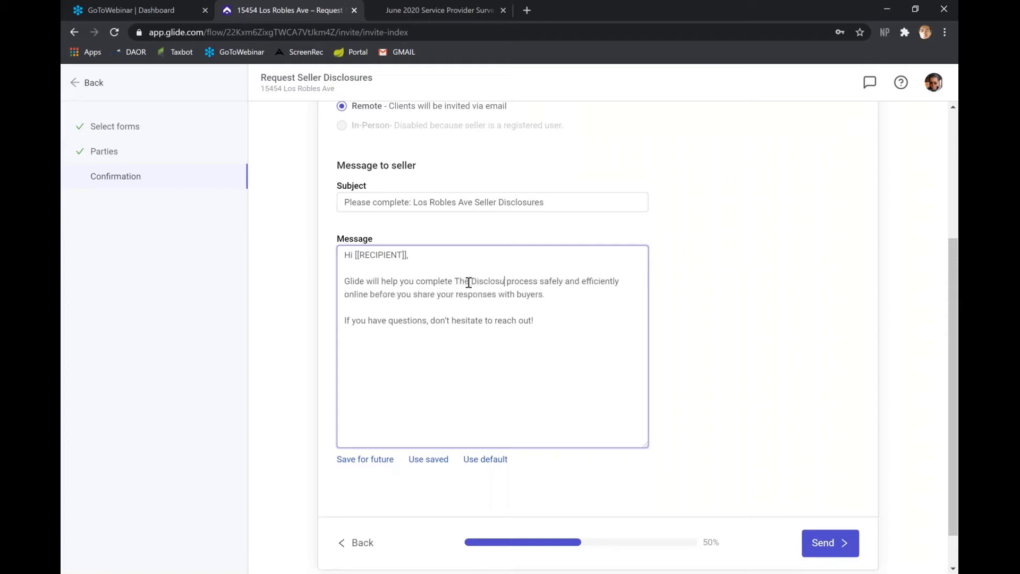
{"action": "type", "text": "re"}
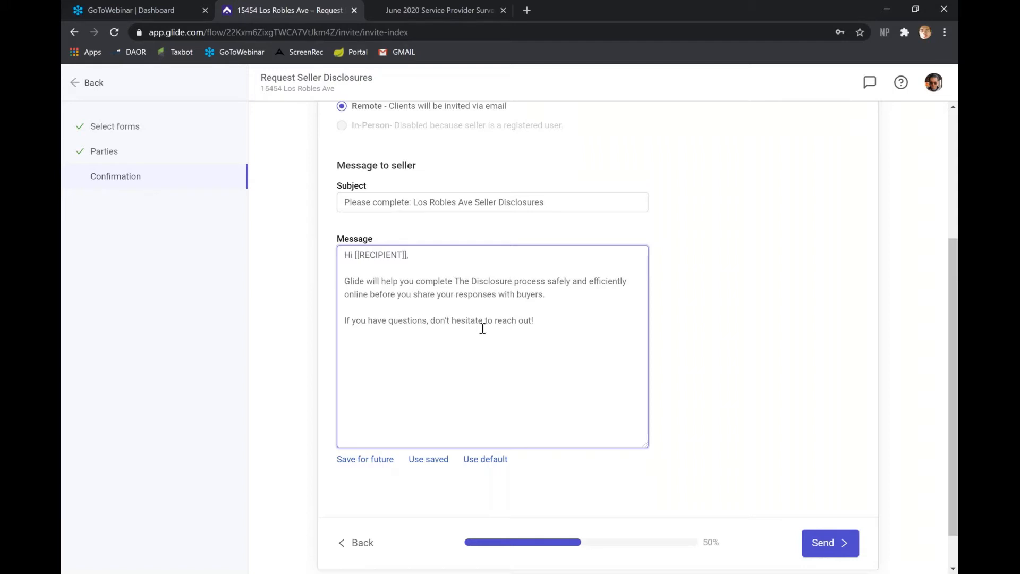
{"action": "left_click", "coordinate": [379, 458]}
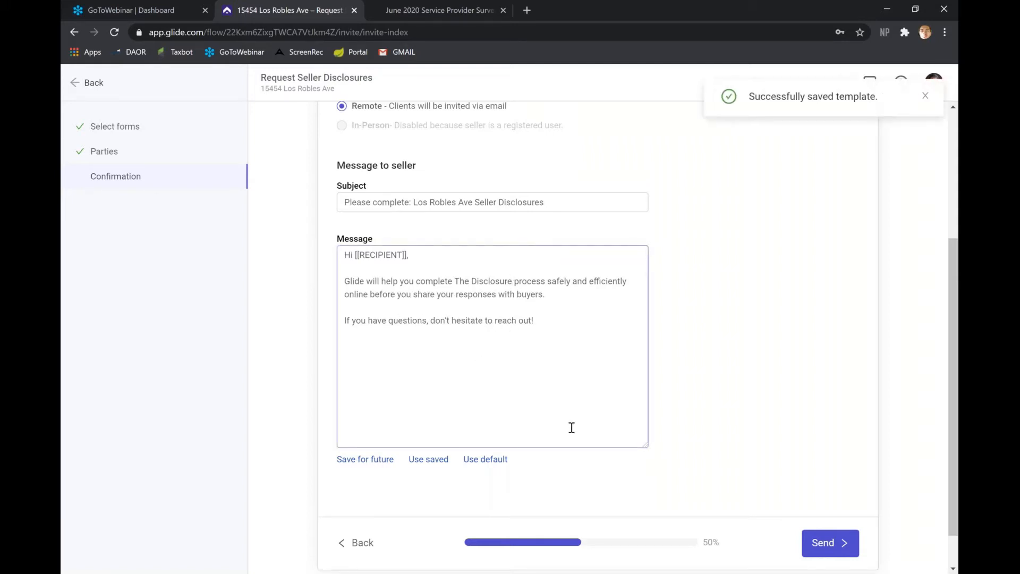
Send the disclosure request to the seller and dismiss the confirmation notice
{"action": "scroll", "coordinate": [569, 426], "scroll_direction": "down", "scroll_amount": 1}
{"action": "left_click", "coordinate": [822, 500]}
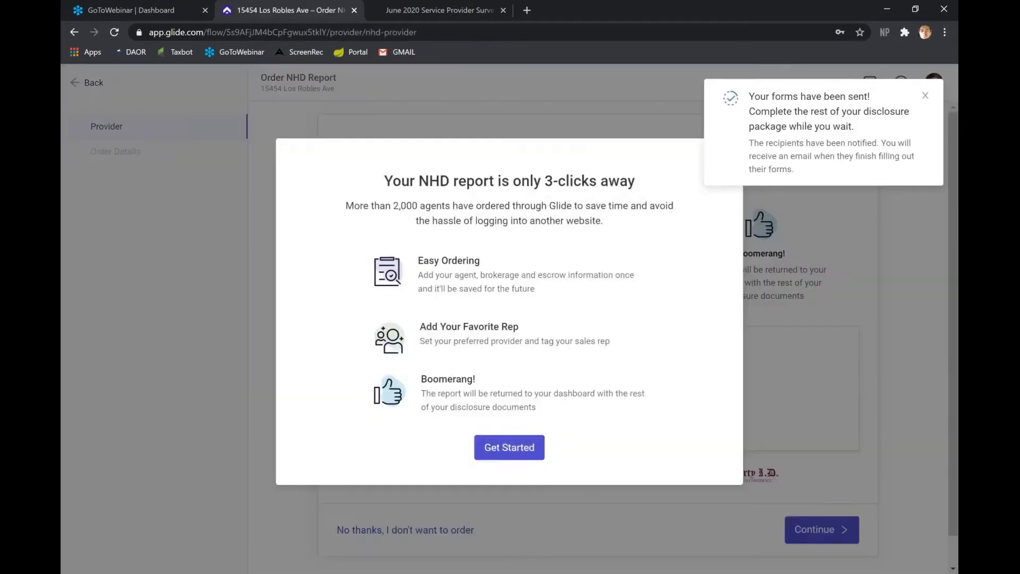
{"action": "left_click", "coordinate": [925, 97]}
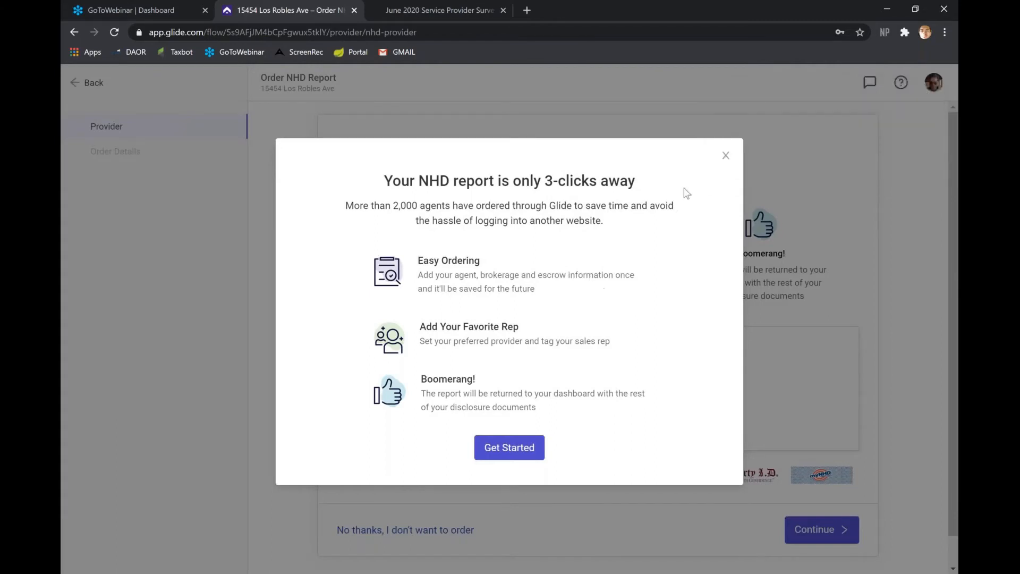
Close the NHD report introduction and decline to order an NHD report for this transaction
{"action": "left_click", "coordinate": [726, 156]}
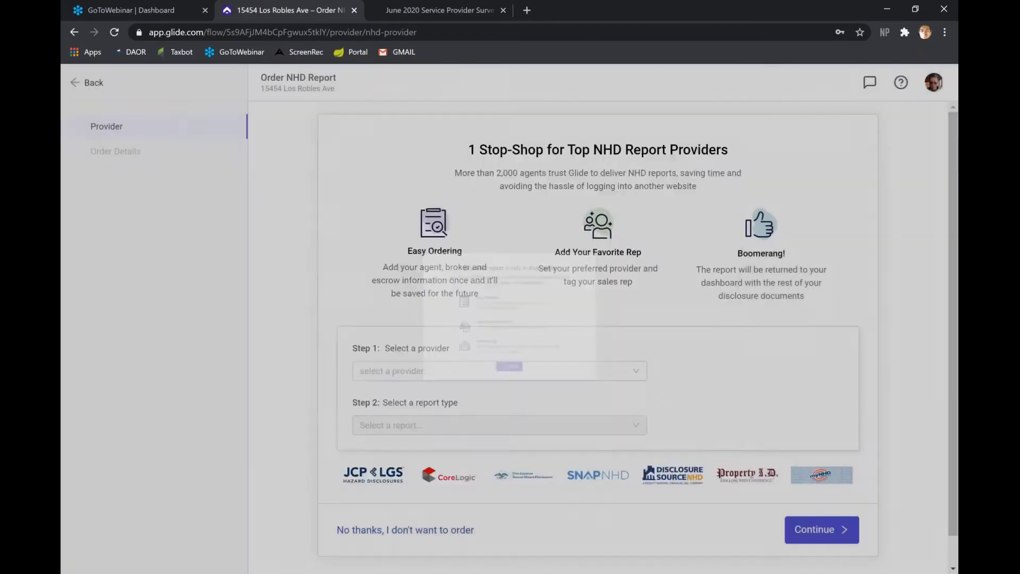
{"action": "scroll", "coordinate": [684, 259], "scroll_direction": "down", "scroll_amount": 1}
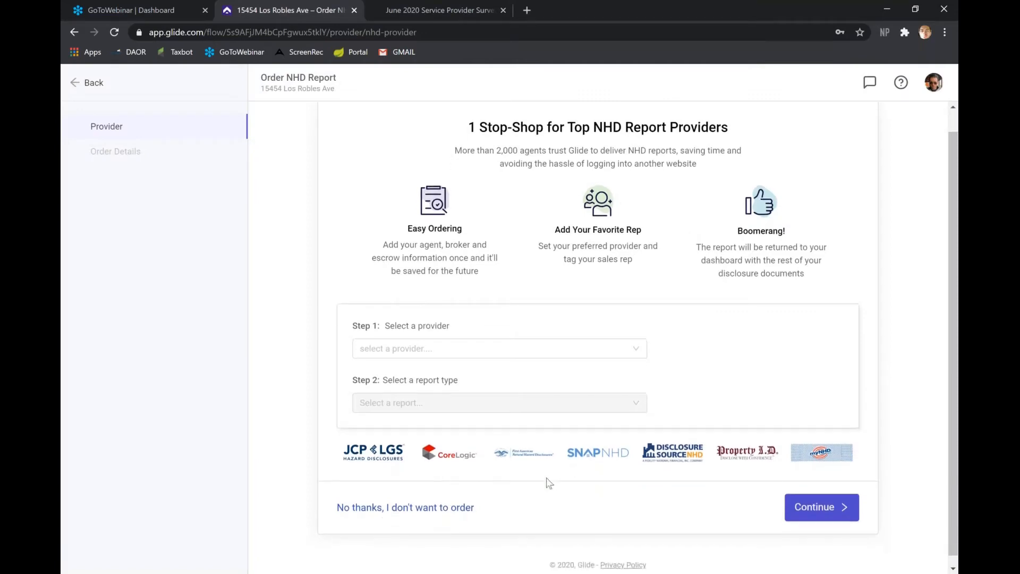
{"action": "left_click", "coordinate": [437, 508]}
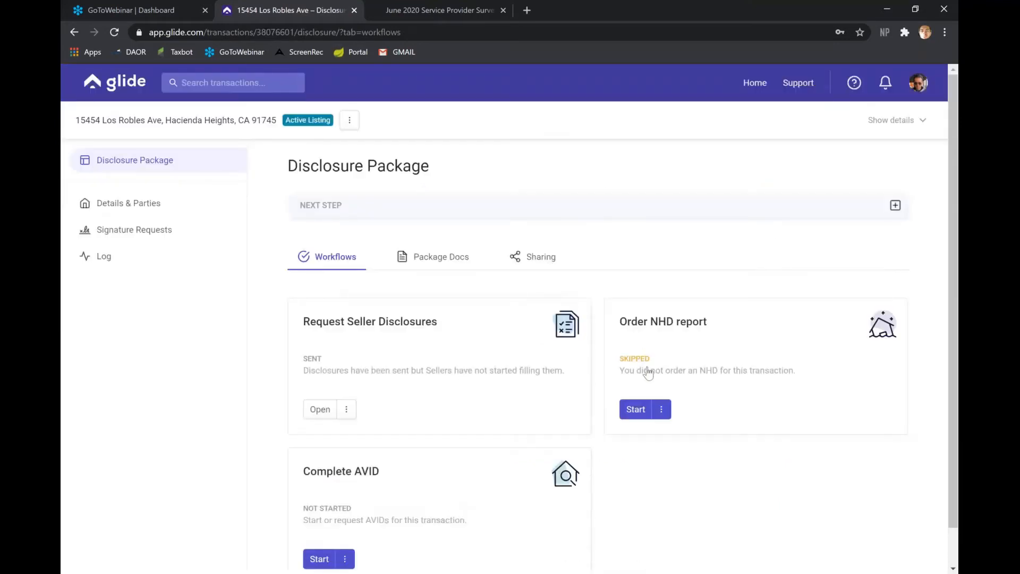
Open the Request Seller Disclosures workflow and review its resend recipients, additional actions, guided forms, parties and activity
{"action": "left_click", "coordinate": [436, 354]}
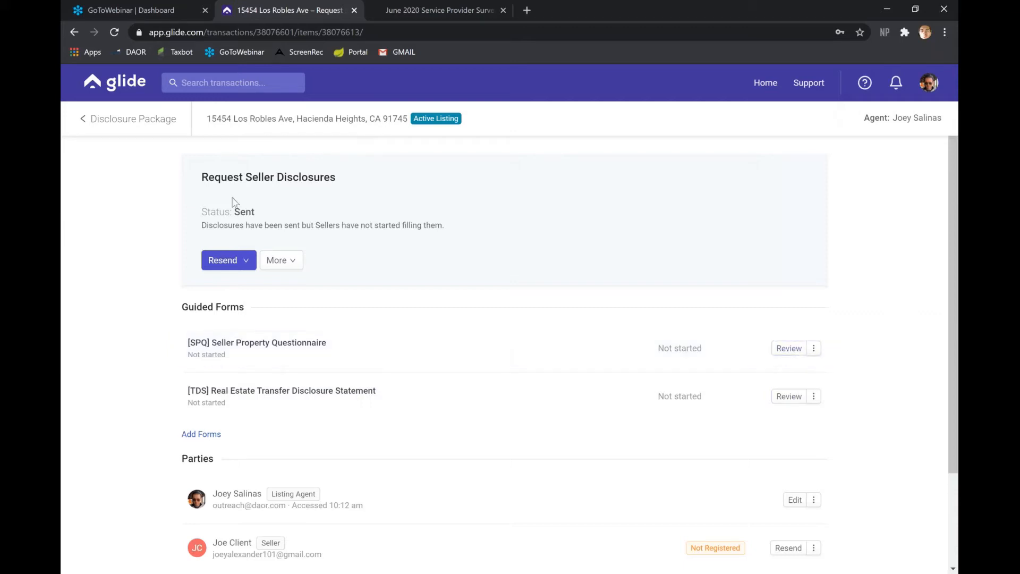
{"action": "left_click", "coordinate": [245, 262]}
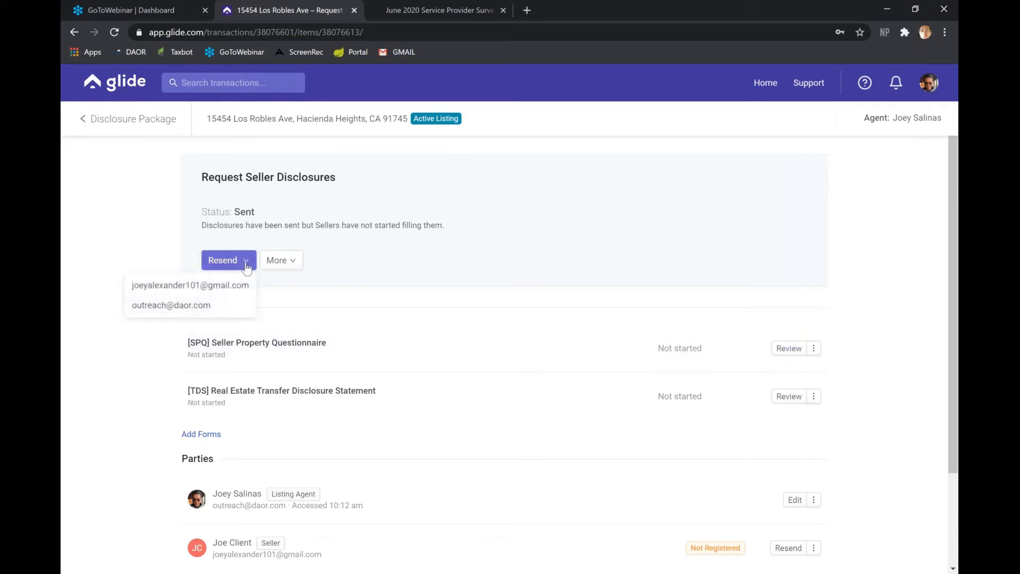
{"action": "left_click", "coordinate": [239, 261]}
{"action": "left_click", "coordinate": [294, 263]}
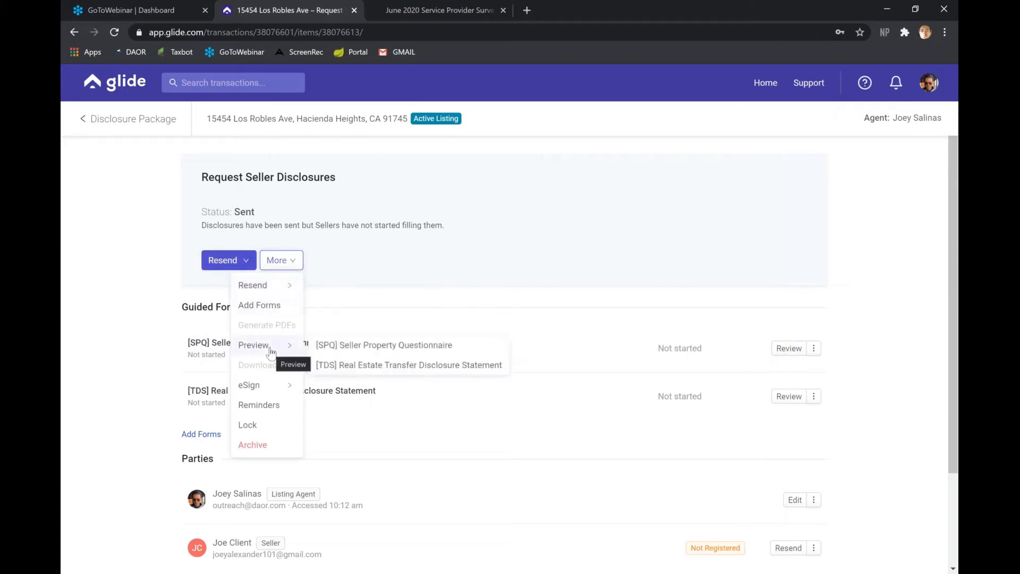
{"action": "mouse_move", "coordinate": [271, 391]}
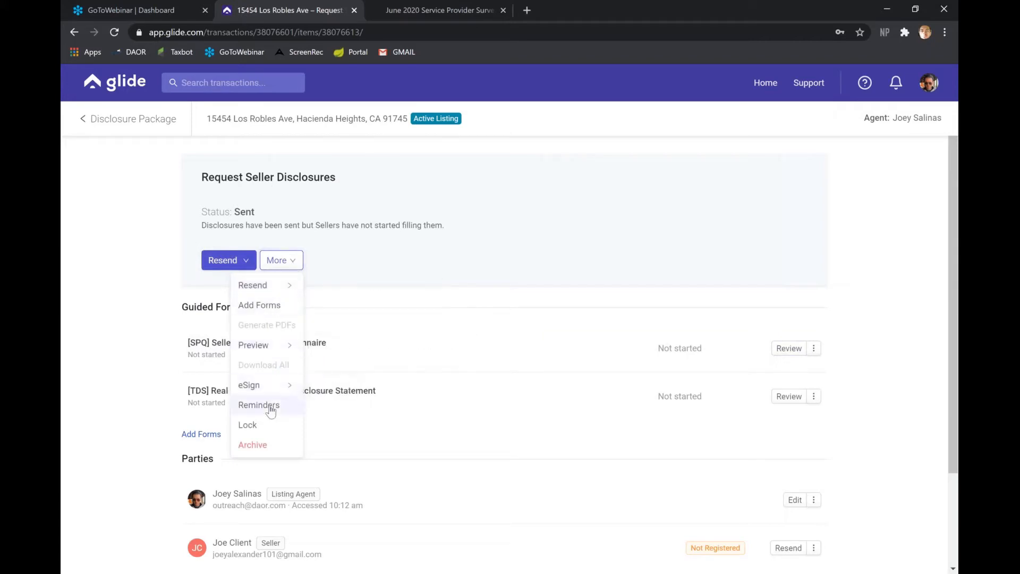
{"action": "left_click", "coordinate": [127, 297]}
{"action": "scroll", "coordinate": [207, 336], "scroll_direction": "down", "scroll_amount": 2}
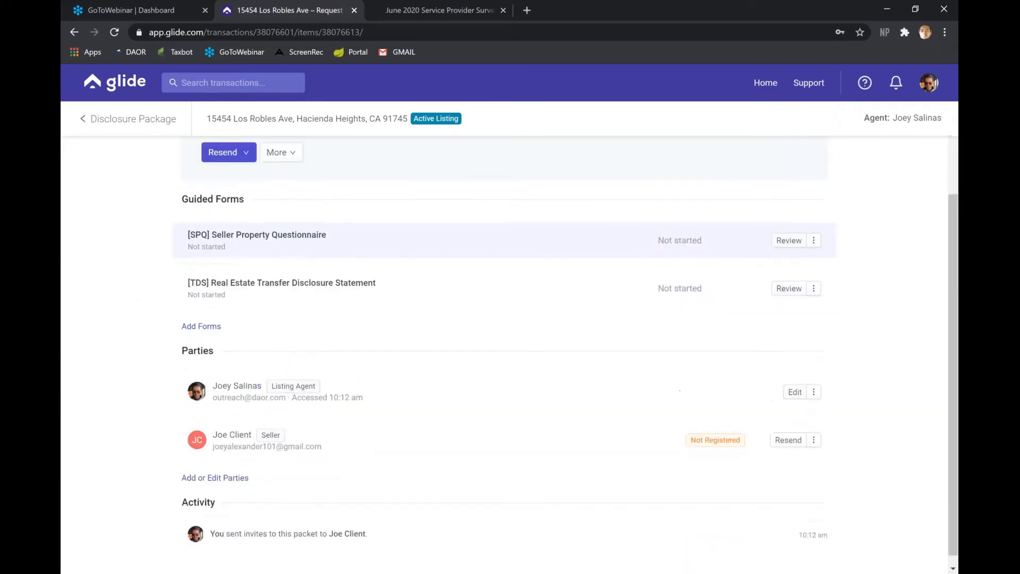
{"action": "scroll", "coordinate": [239, 361], "scroll_direction": "down", "scroll_amount": 1}
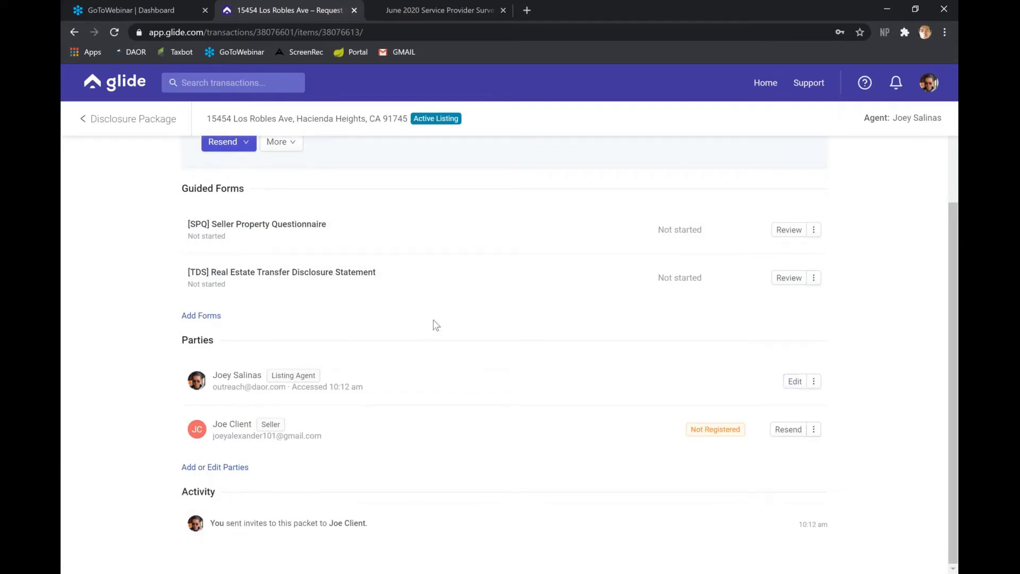
{"action": "scroll", "coordinate": [435, 324], "scroll_direction": "up", "scroll_amount": 3}
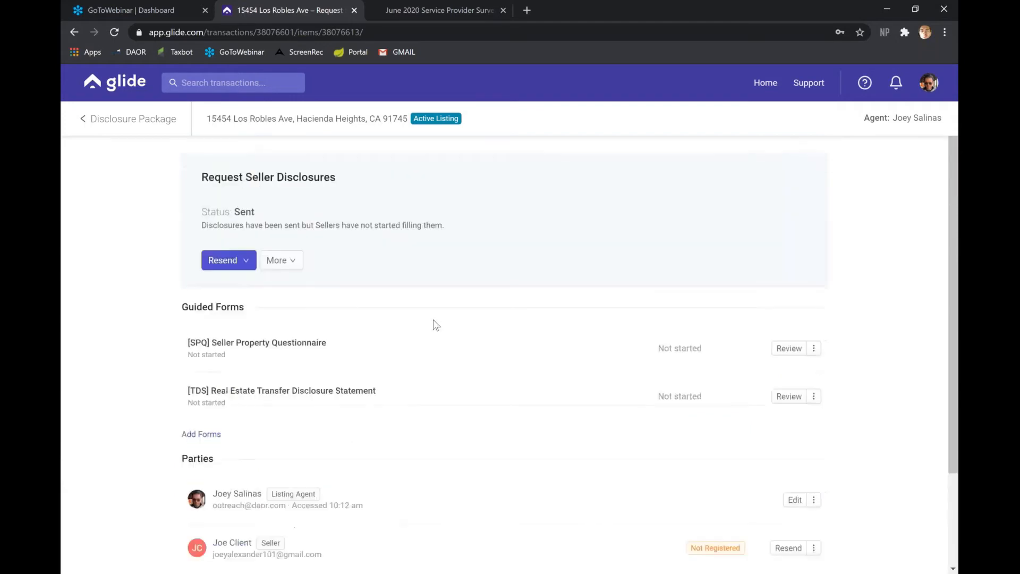
Return to the disclosure package and look through the transaction's signature requests, details and workflow cards
{"action": "left_click", "coordinate": [104, 122]}
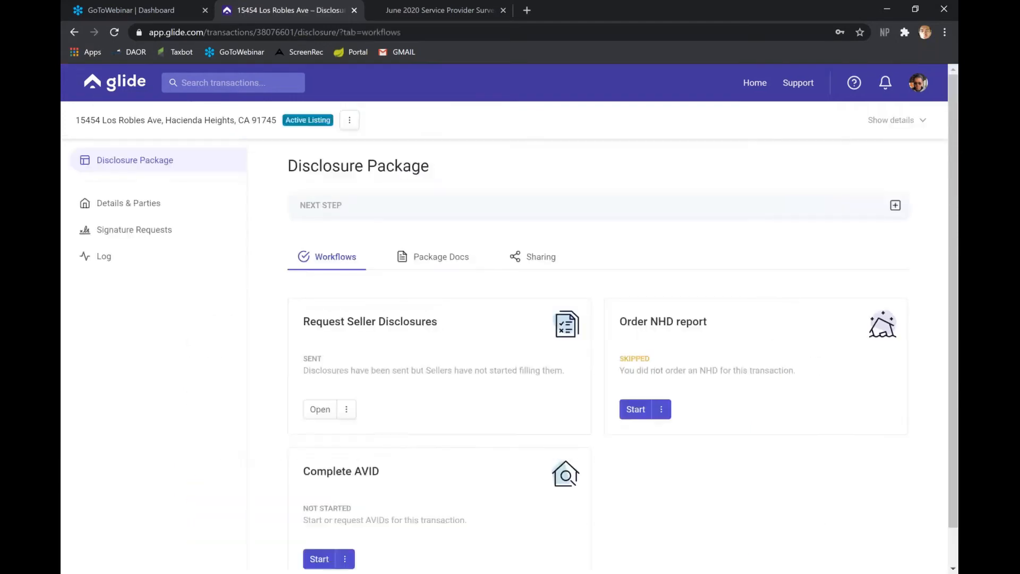
{"action": "left_click", "coordinate": [131, 237]}
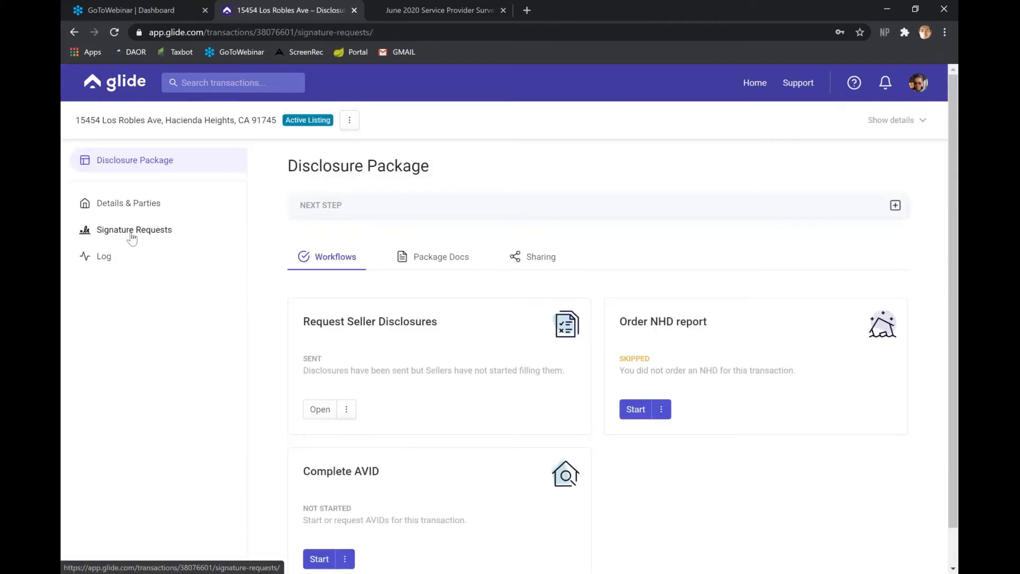
{"action": "left_click", "coordinate": [136, 209]}
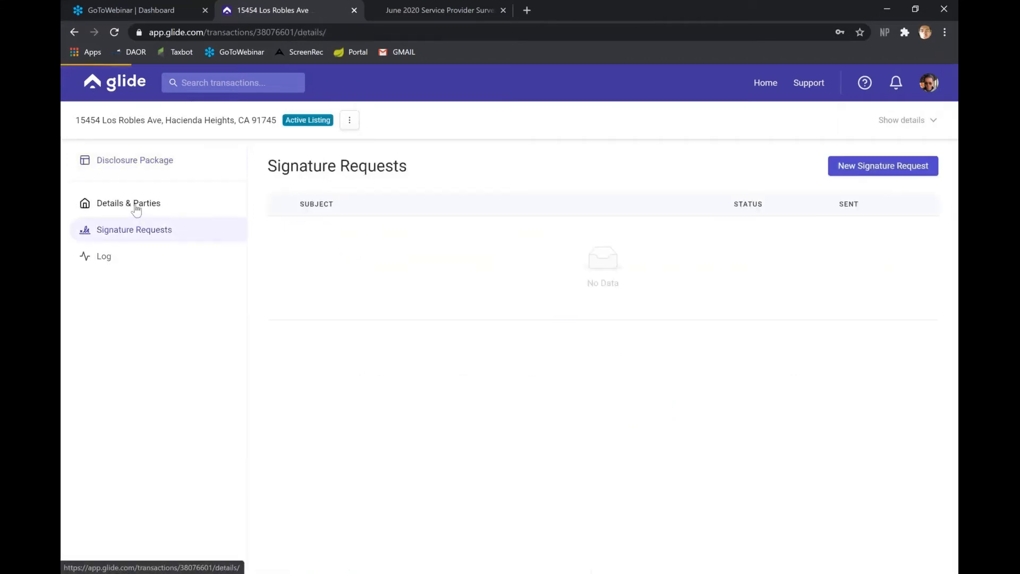
{"action": "left_click", "coordinate": [142, 169]}
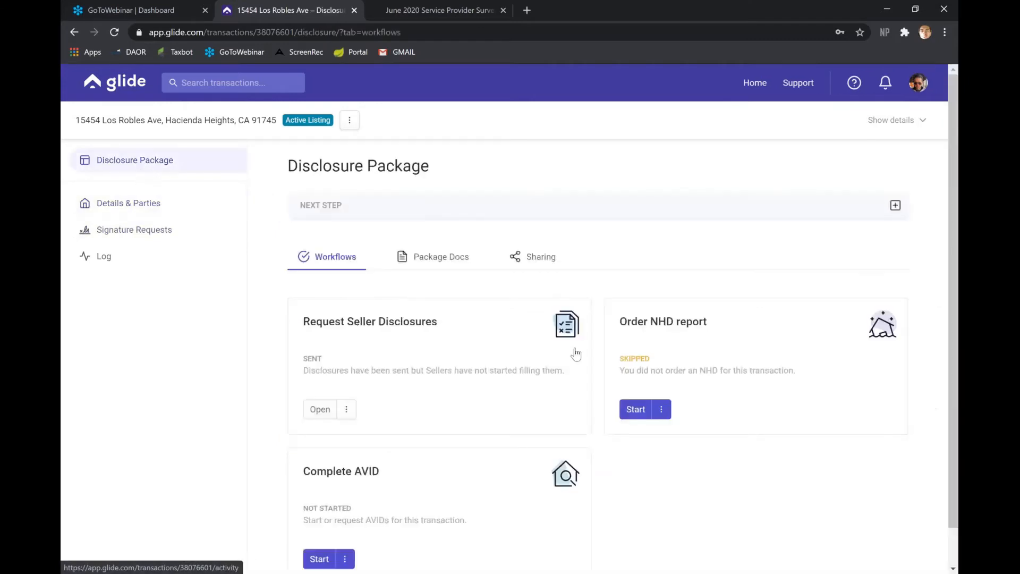
{"action": "scroll", "coordinate": [574, 353], "scroll_direction": "down", "scroll_amount": 1}
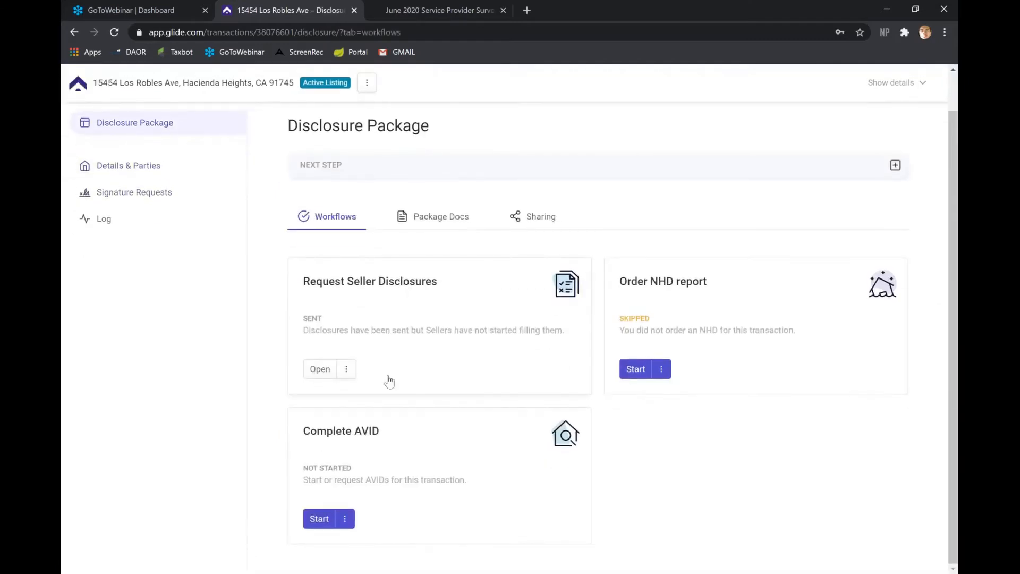
{"action": "scroll", "coordinate": [476, 337], "scroll_direction": "up", "scroll_amount": 1}
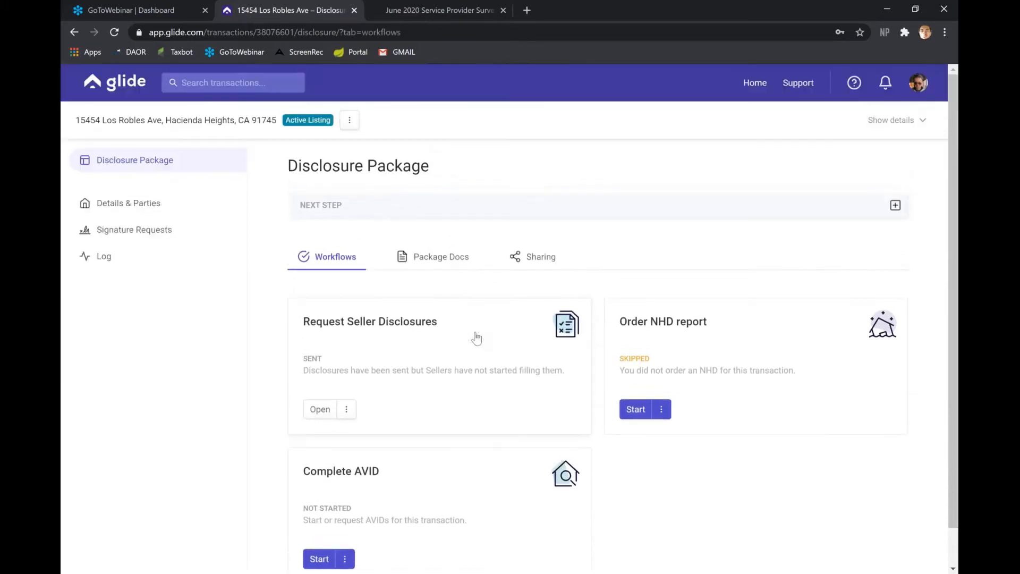
Log out of the agent's account
{"action": "left_click", "coordinate": [923, 94]}
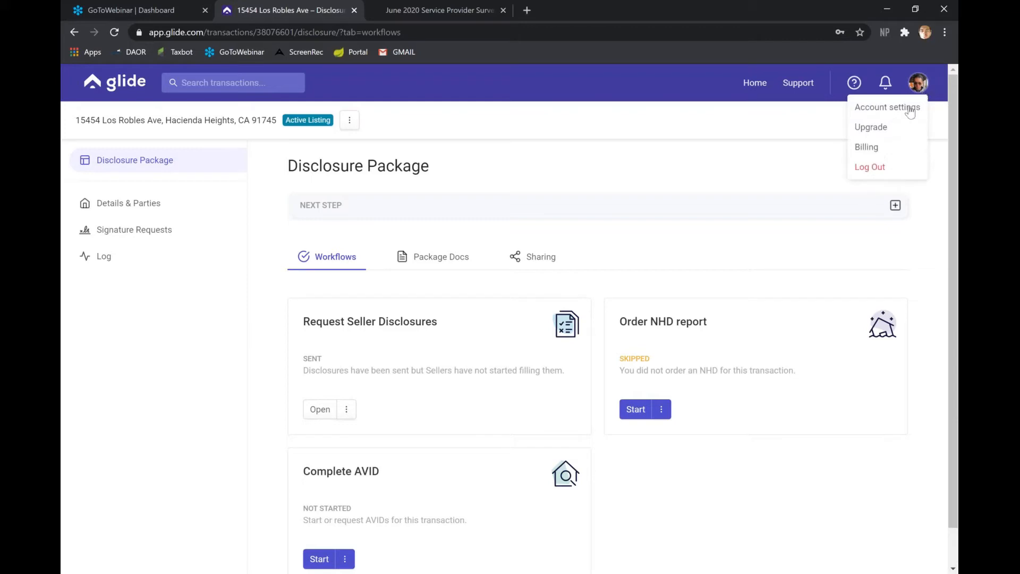
{"action": "left_click", "coordinate": [881, 168]}
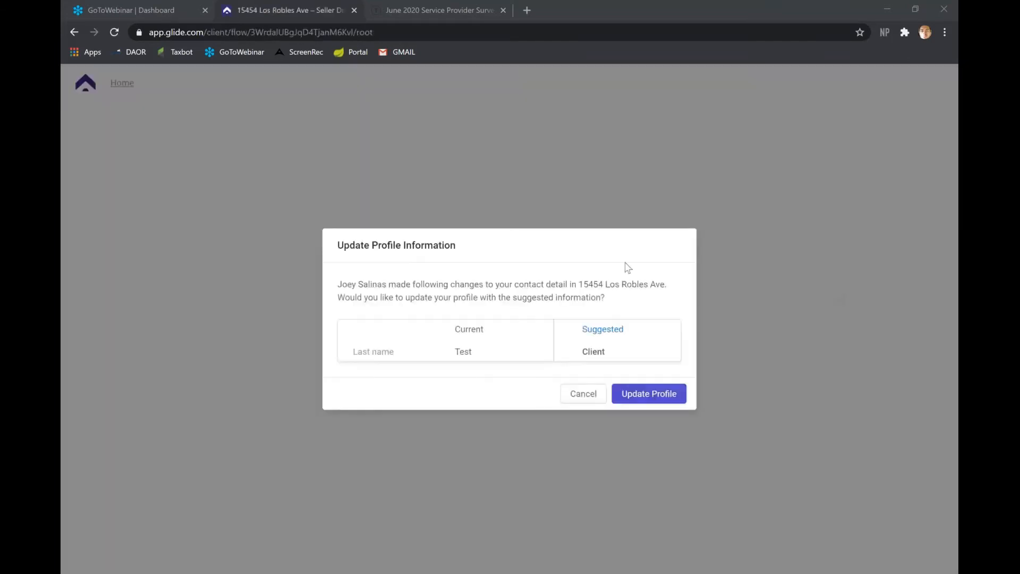
Update the seller's profile with the agent's suggested last name and apply the change only to active transactions
{"action": "left_click", "coordinate": [635, 399]}
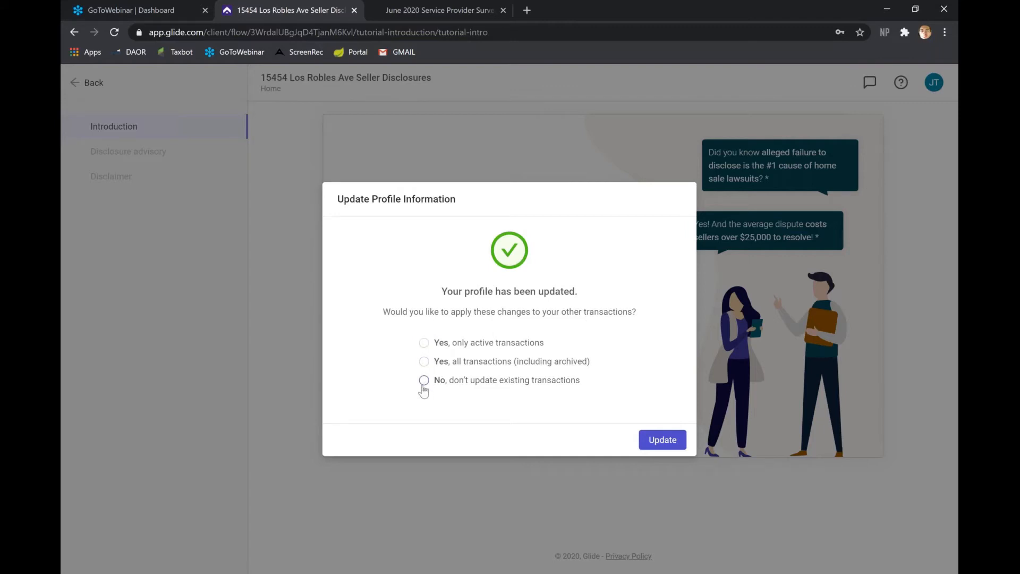
{"action": "left_click", "coordinate": [424, 345]}
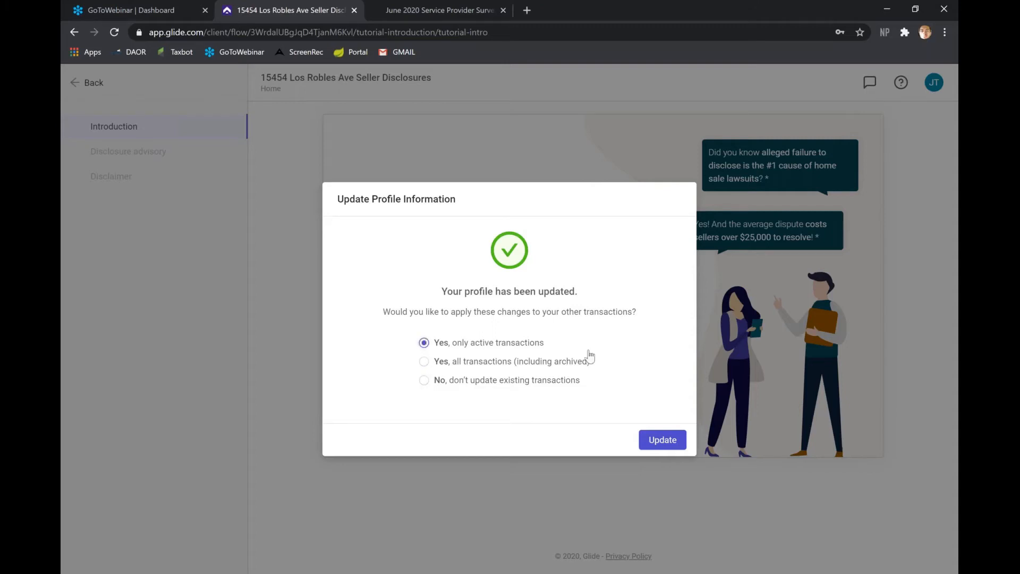
{"action": "left_click", "coordinate": [662, 440]}
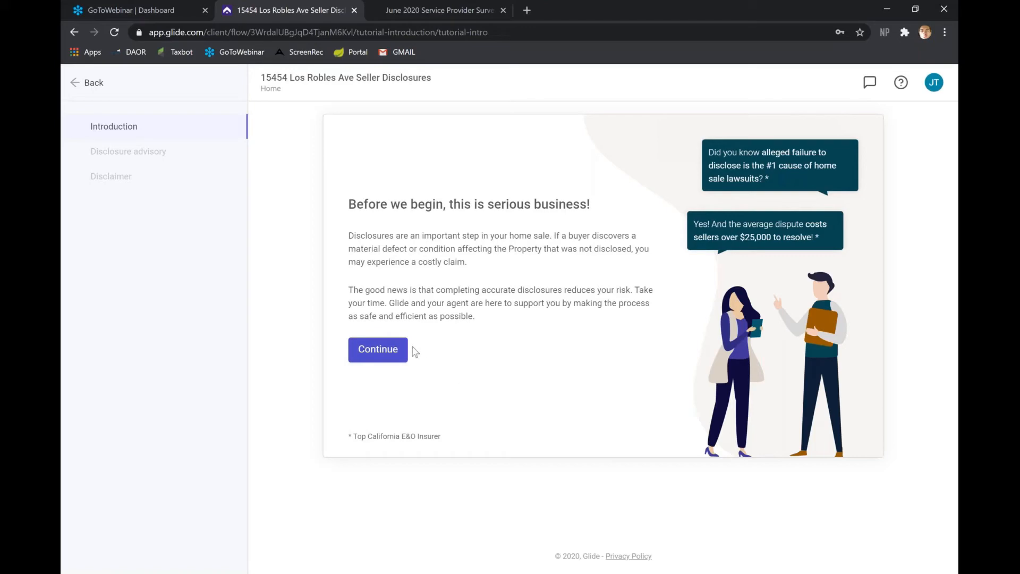
Continue past the seller disclosures introduction, read the whole disclosure advisory and accept it
{"action": "left_click", "coordinate": [382, 353]}
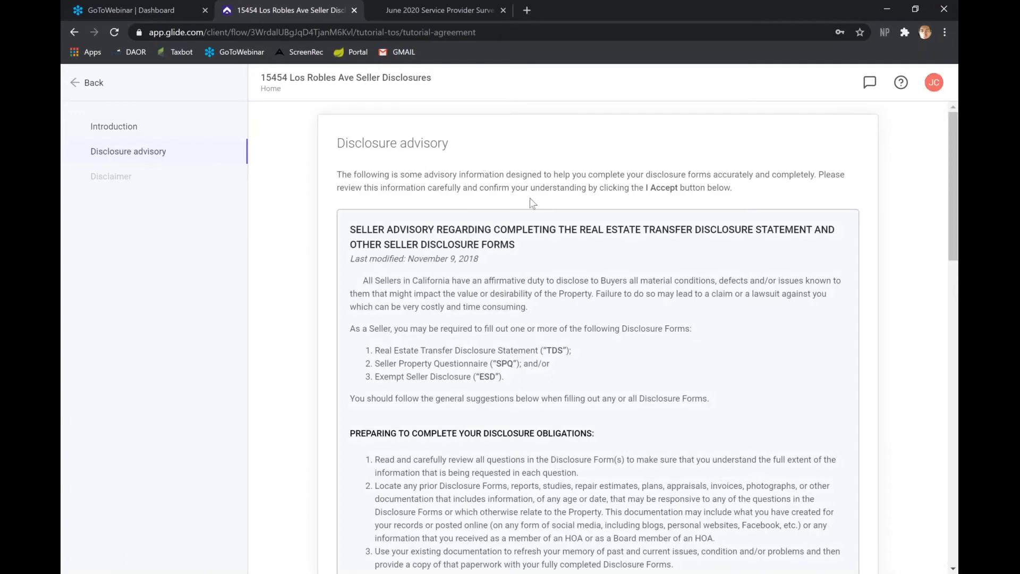
{"action": "scroll", "coordinate": [533, 203], "scroll_direction": "down", "scroll_amount": 1}
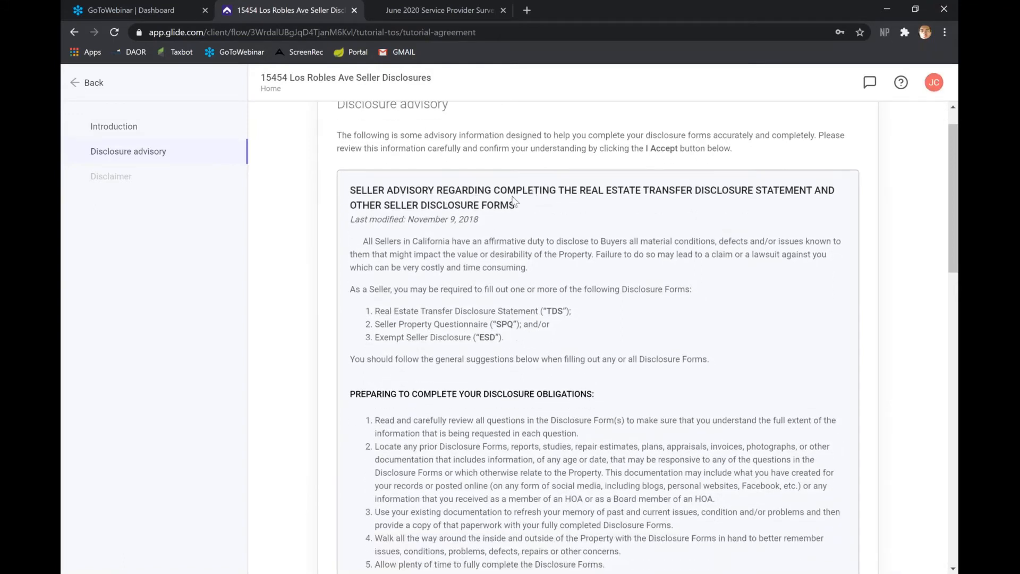
{"action": "scroll", "coordinate": [513, 201], "scroll_direction": "down", "scroll_amount": 4}
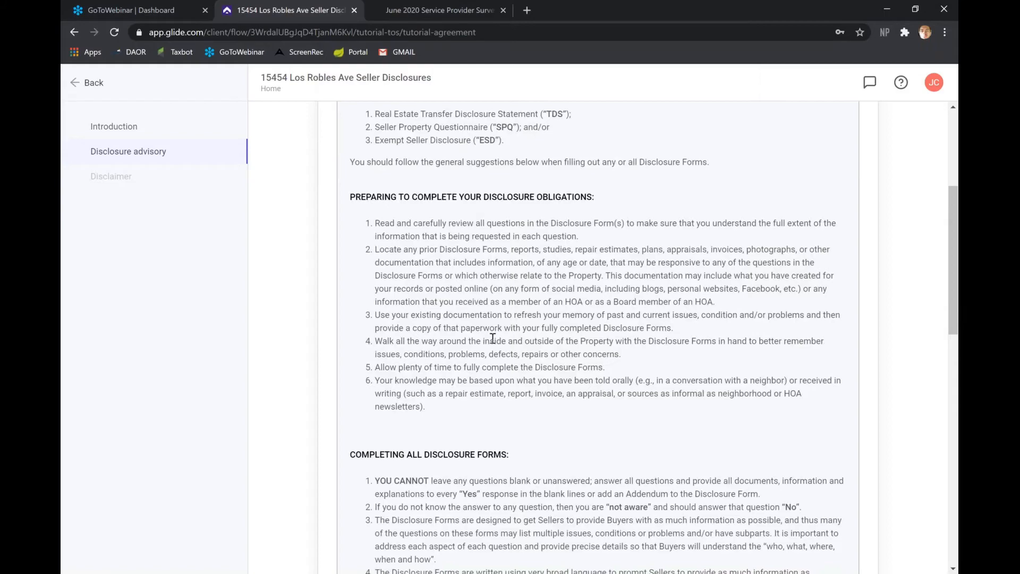
{"action": "scroll", "coordinate": [493, 338], "scroll_direction": "down", "scroll_amount": 4}
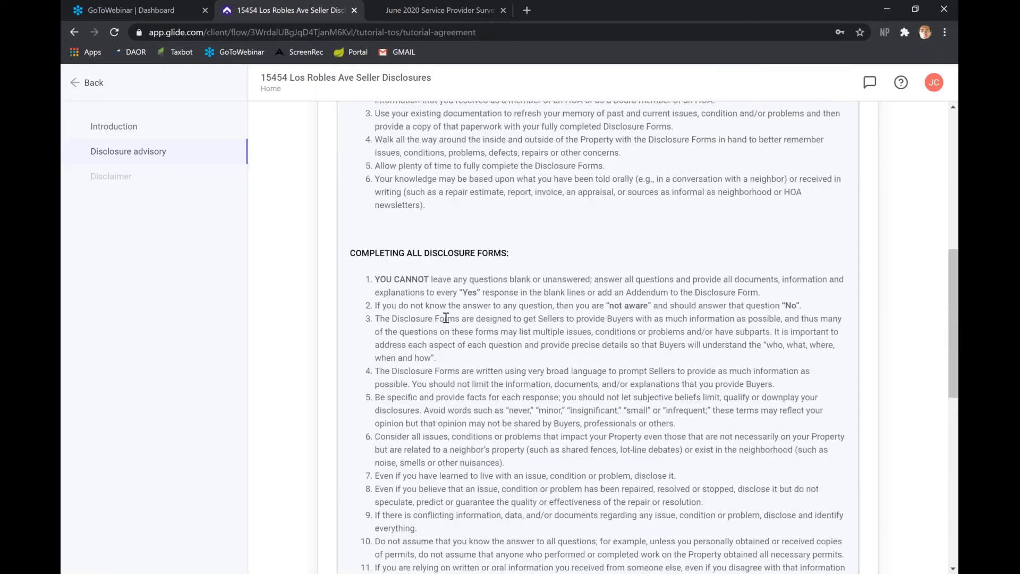
{"action": "scroll", "coordinate": [445, 317], "scroll_direction": "down", "scroll_amount": 4}
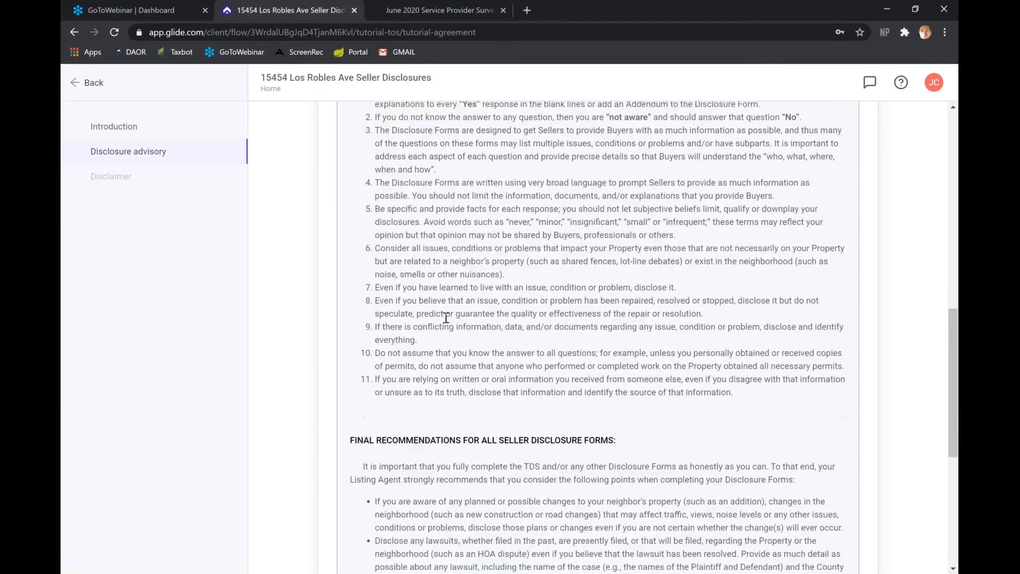
{"action": "scroll", "coordinate": [446, 317], "scroll_direction": "down", "scroll_amount": 4}
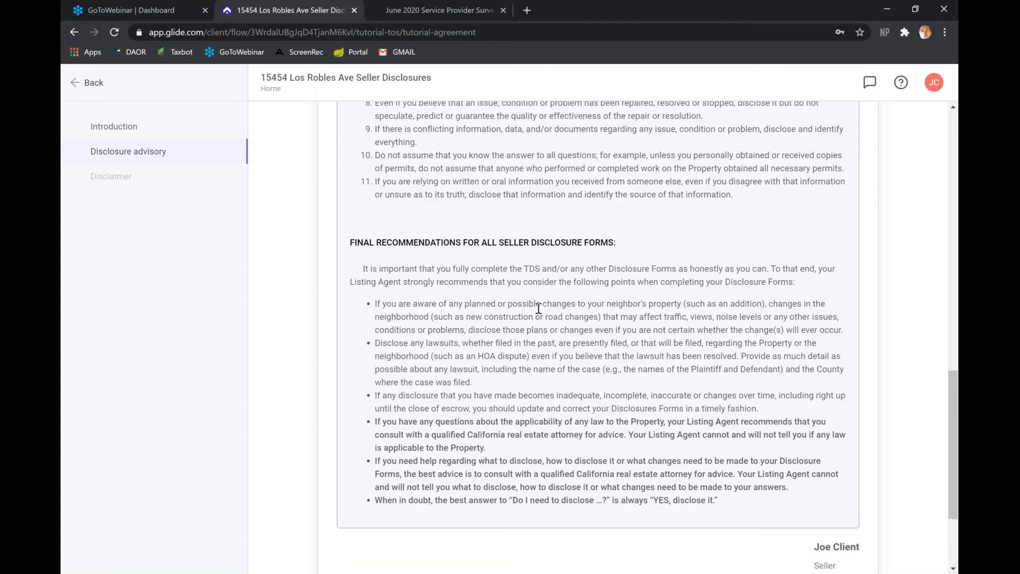
{"action": "scroll", "coordinate": [538, 308], "scroll_direction": "down", "scroll_amount": 3}
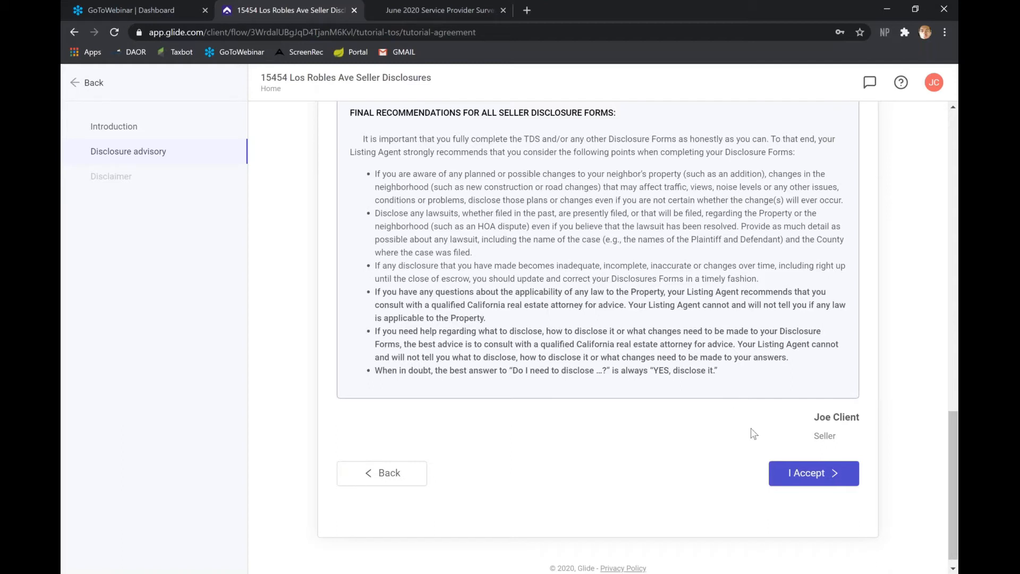
{"action": "left_click", "coordinate": [795, 478]}
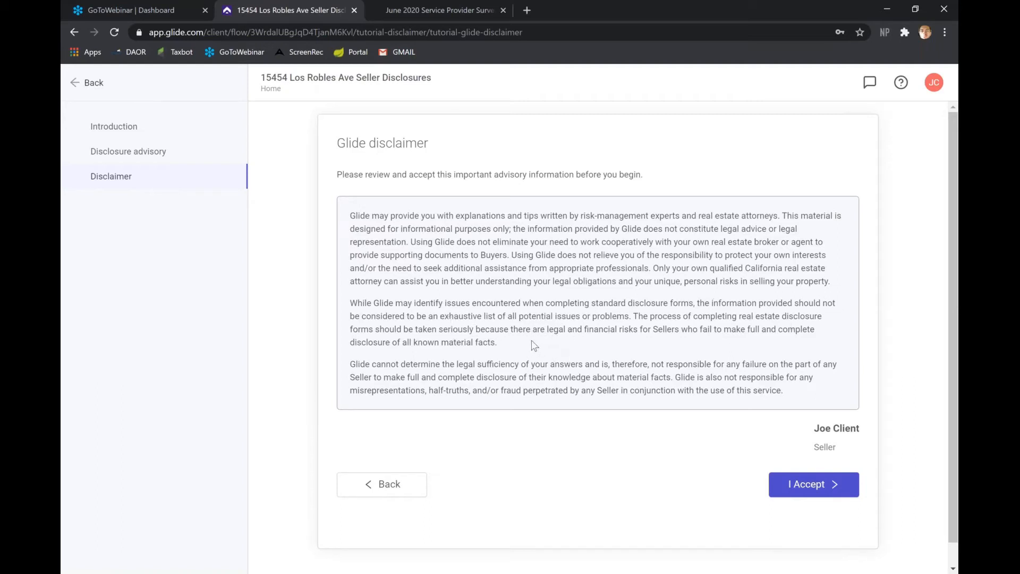
Accept the Glide disclaimer and get started on the Seller Property Questionnaire
{"action": "scroll", "coordinate": [533, 346], "scroll_direction": "down", "scroll_amount": 1}
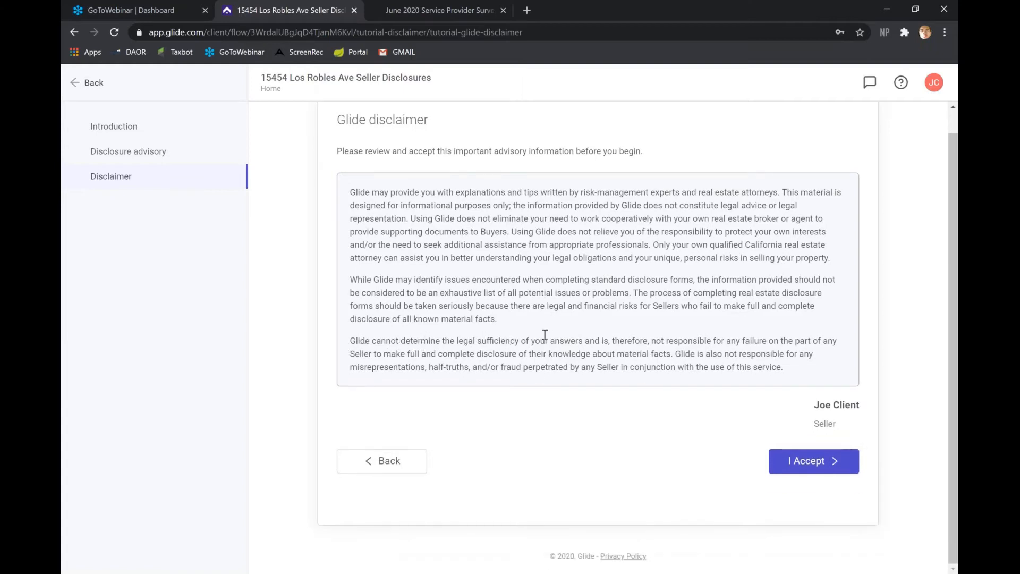
{"action": "left_click", "coordinate": [809, 472]}
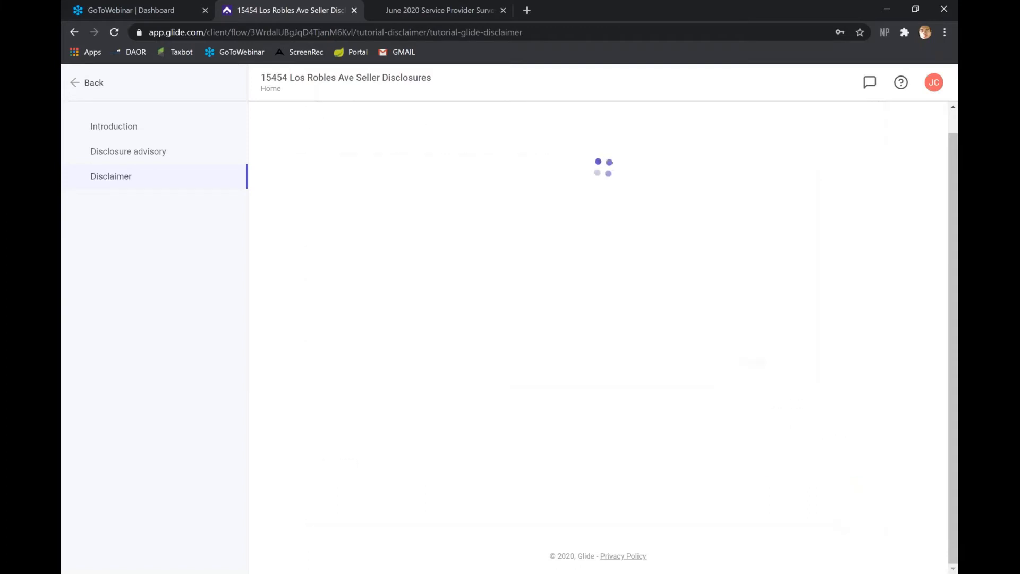
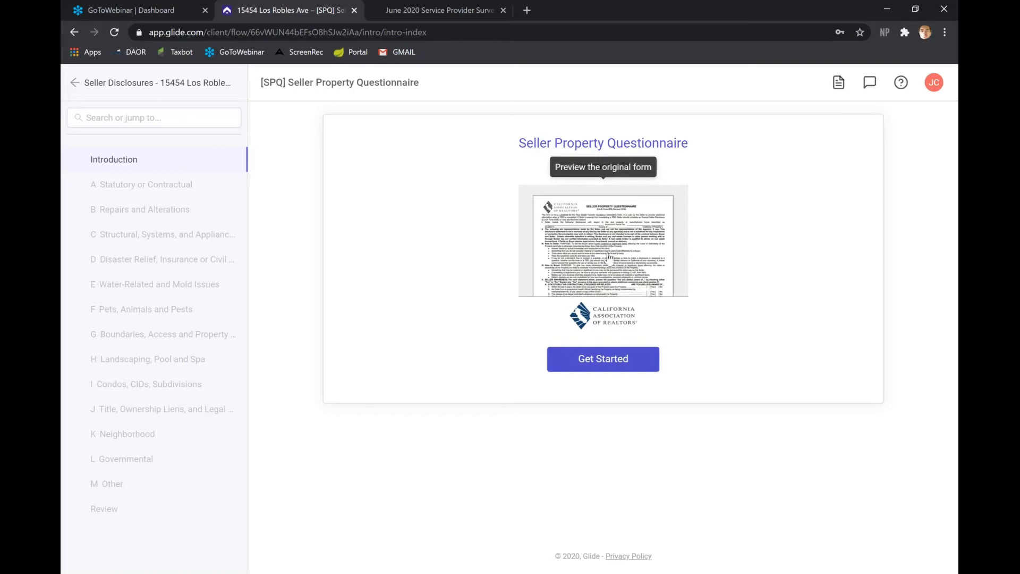
{"action": "left_click", "coordinate": [607, 364]}
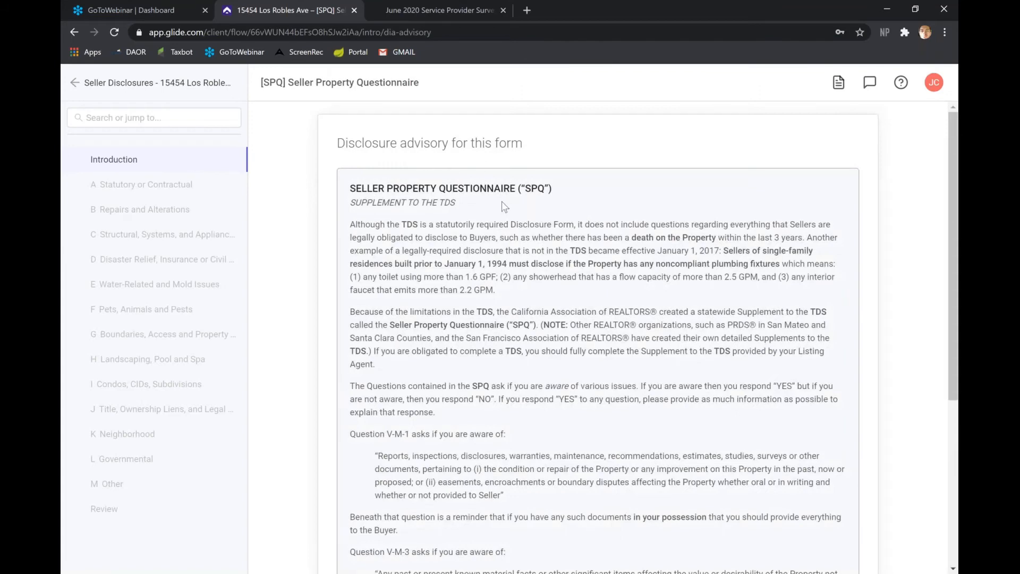
Read the Seller Property Questionnaire disclosure advisory to the end and accept it
{"action": "scroll", "coordinate": [501, 204], "scroll_direction": "down", "scroll_amount": 1}
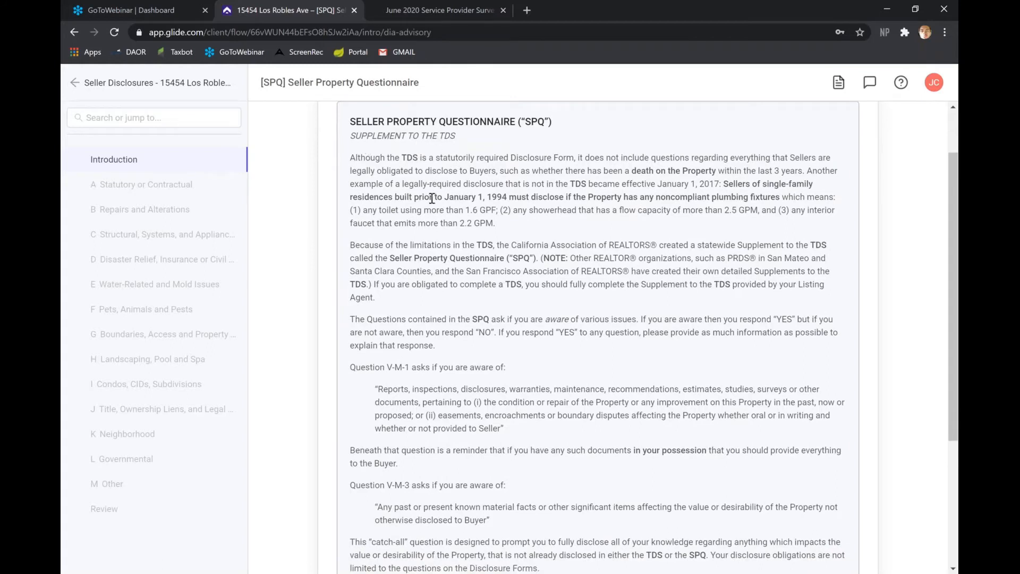
{"action": "scroll", "coordinate": [442, 239], "scroll_direction": "down", "scroll_amount": 2}
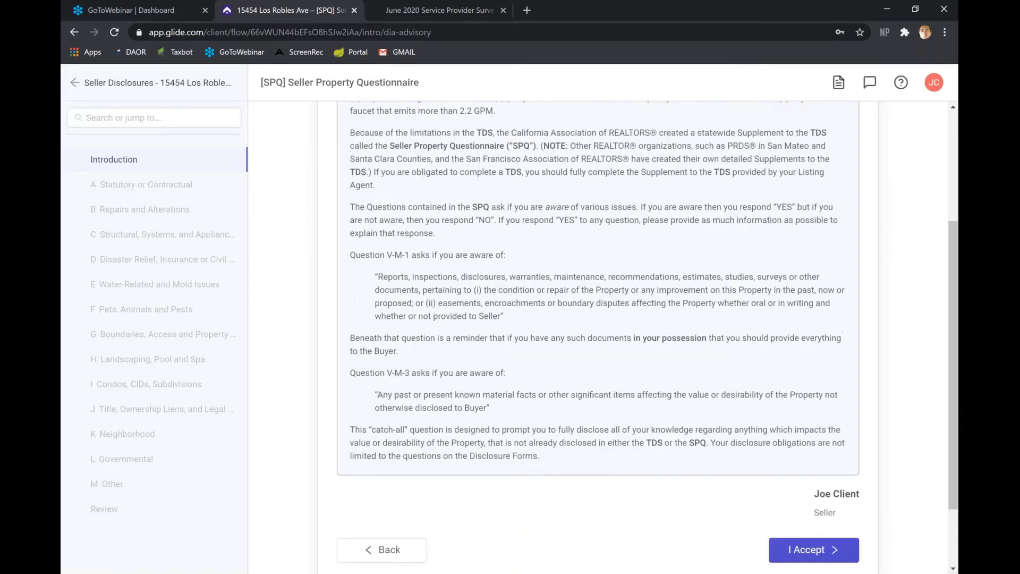
{"action": "scroll", "coordinate": [351, 229], "scroll_direction": "down", "scroll_amount": 1}
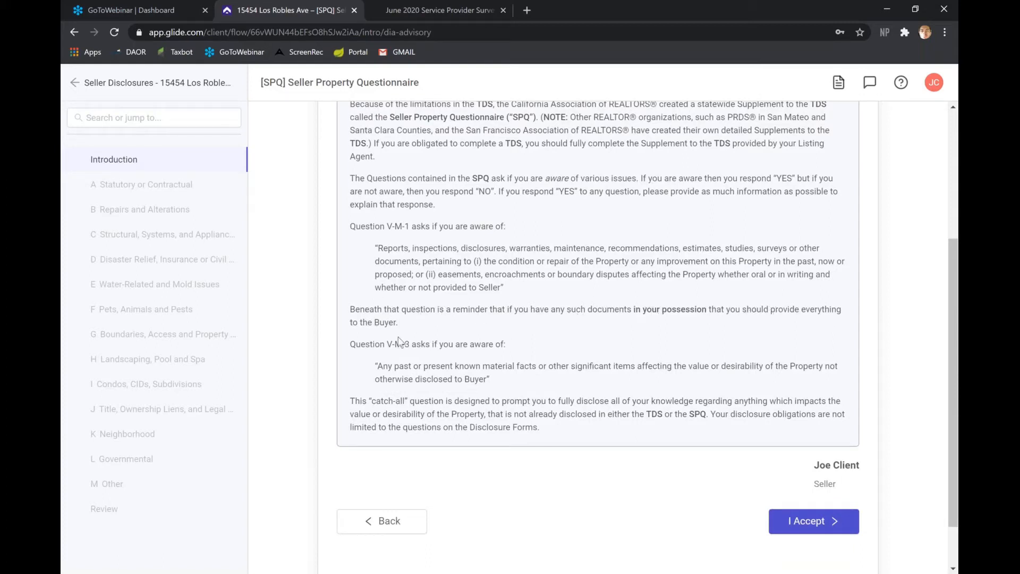
{"action": "scroll", "coordinate": [399, 340], "scroll_direction": "down", "scroll_amount": 1}
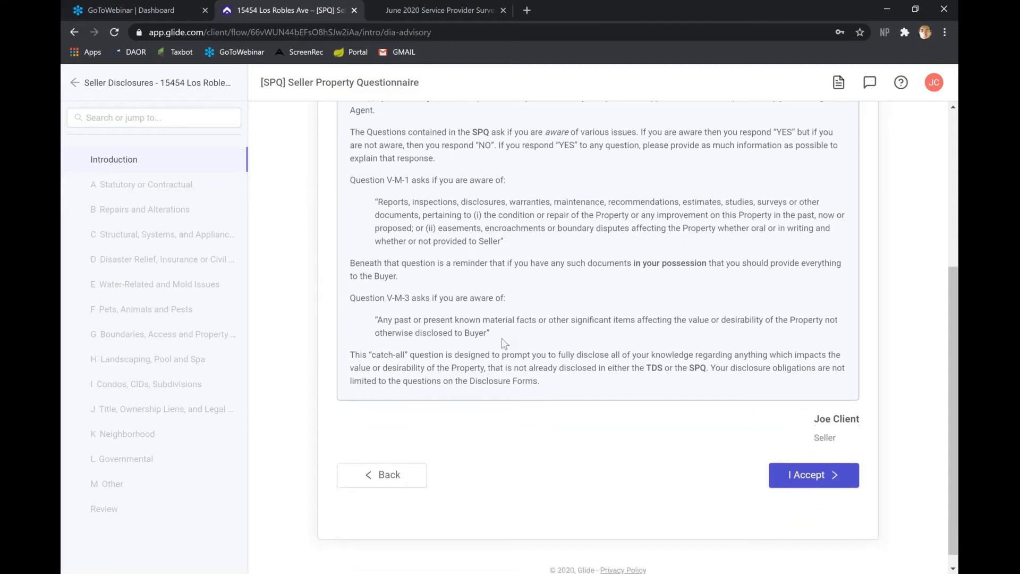
{"action": "scroll", "coordinate": [502, 338], "scroll_direction": "down", "scroll_amount": 1}
{"action": "left_click", "coordinate": [806, 467]}
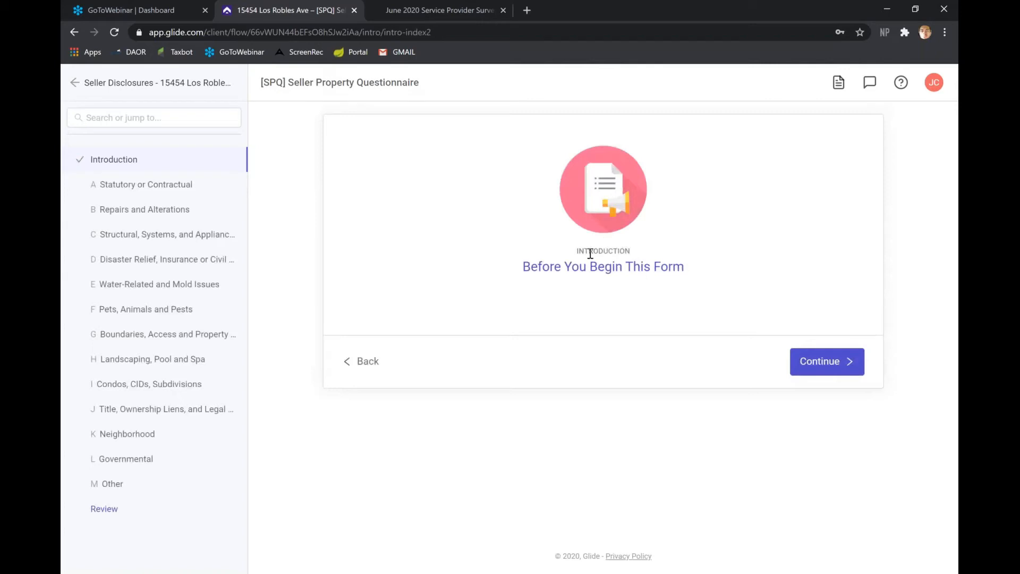
Continue past the two introduction pages to section A and answer No to question A.1, expanding its additional resources
{"action": "left_click", "coordinate": [820, 363]}
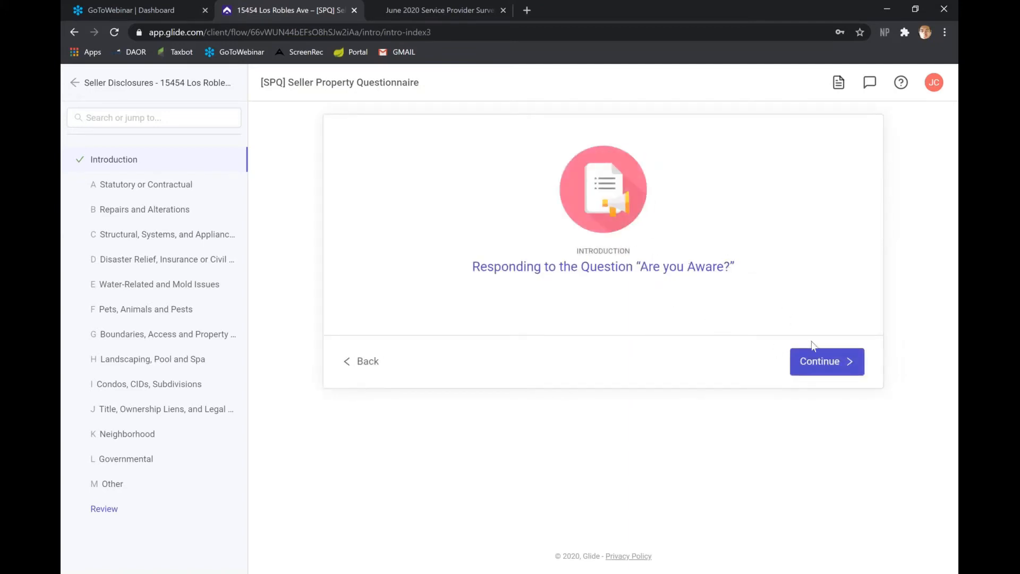
{"action": "left_click", "coordinate": [825, 369]}
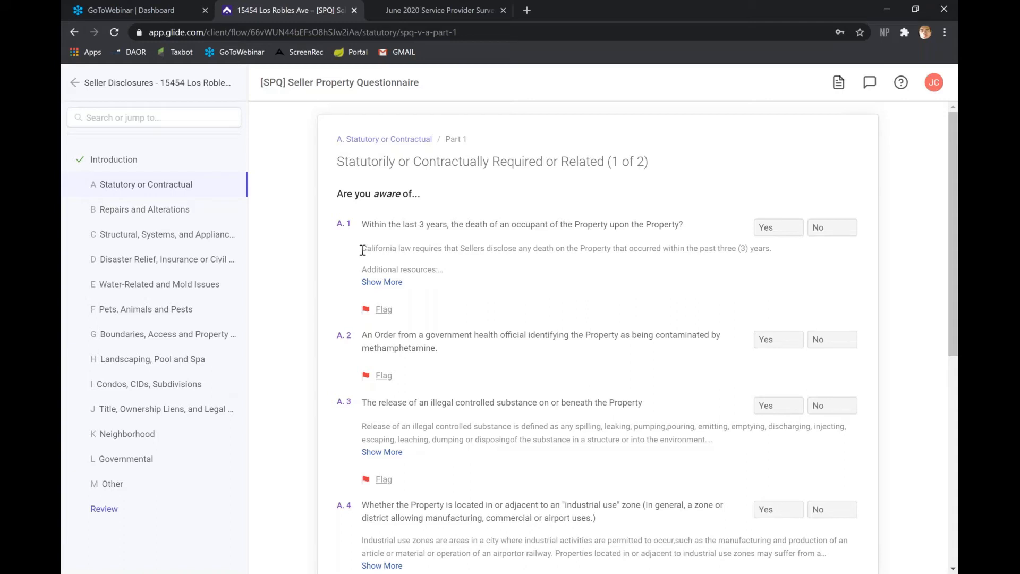
{"action": "left_click", "coordinate": [392, 286]}
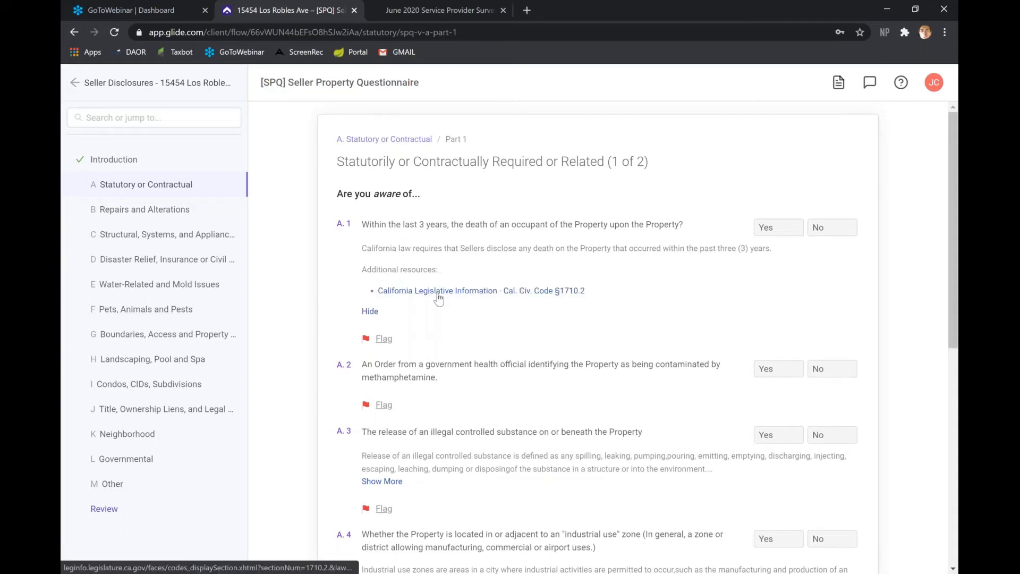
{"action": "left_click", "coordinate": [821, 229]}
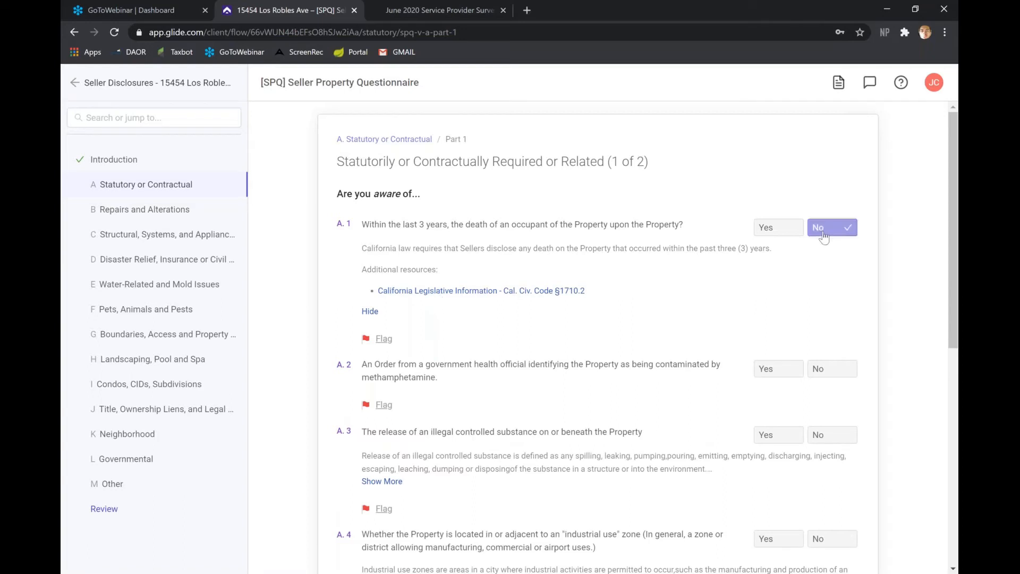
Flag question A.2 for the agent with the comment "What does this even mean?"
{"action": "scroll", "coordinate": [531, 273], "scroll_direction": "down", "scroll_amount": 2}
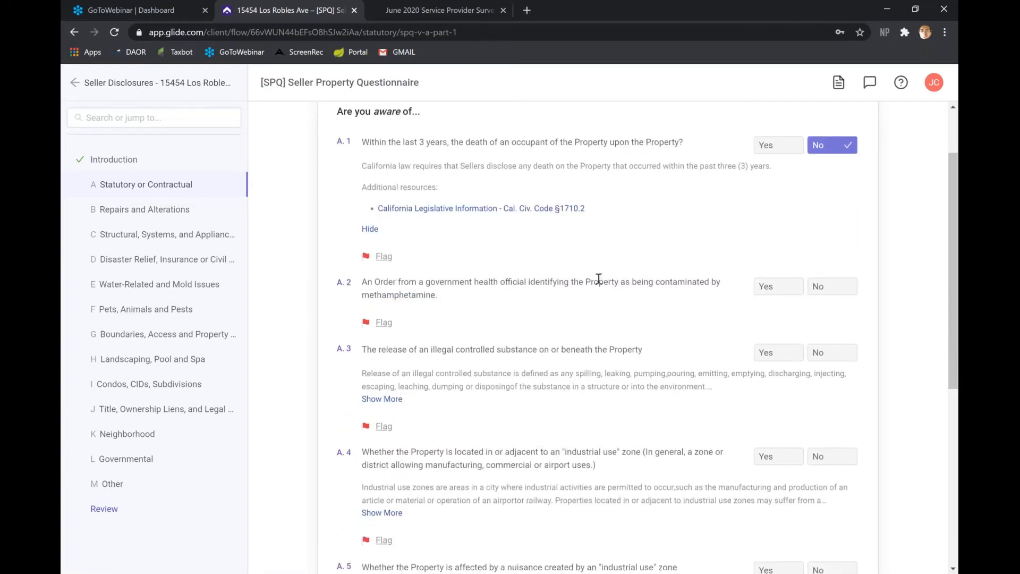
{"action": "scroll", "coordinate": [558, 274], "scroll_direction": "down", "scroll_amount": 1}
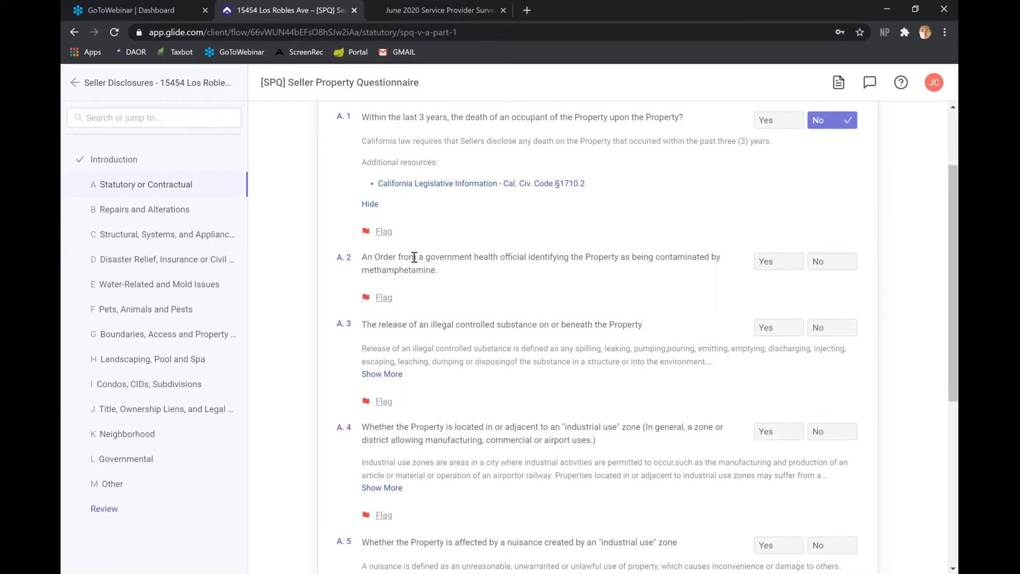
{"action": "left_click", "coordinate": [383, 298]}
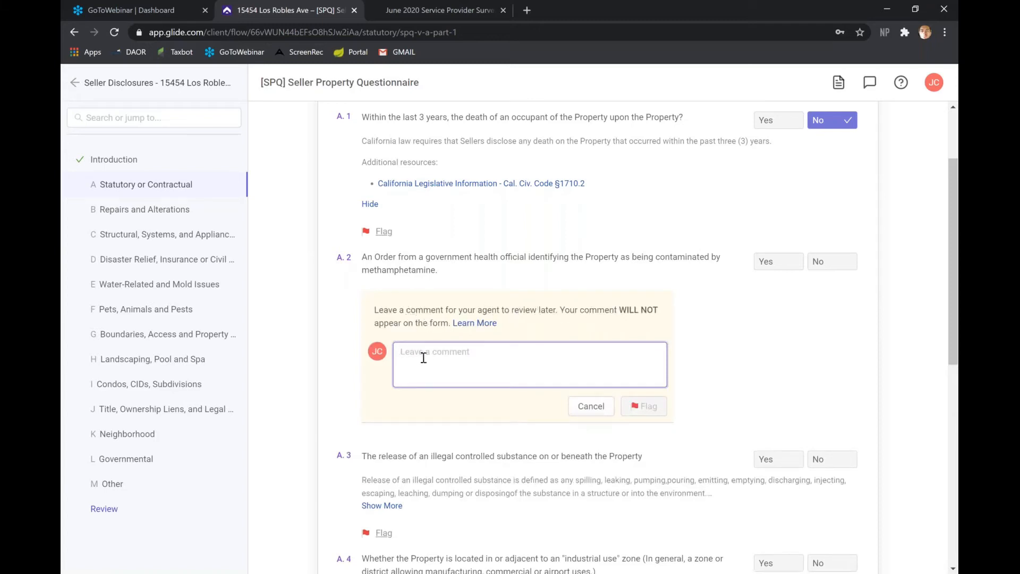
{"action": "type", "text": "What does this even mean"}
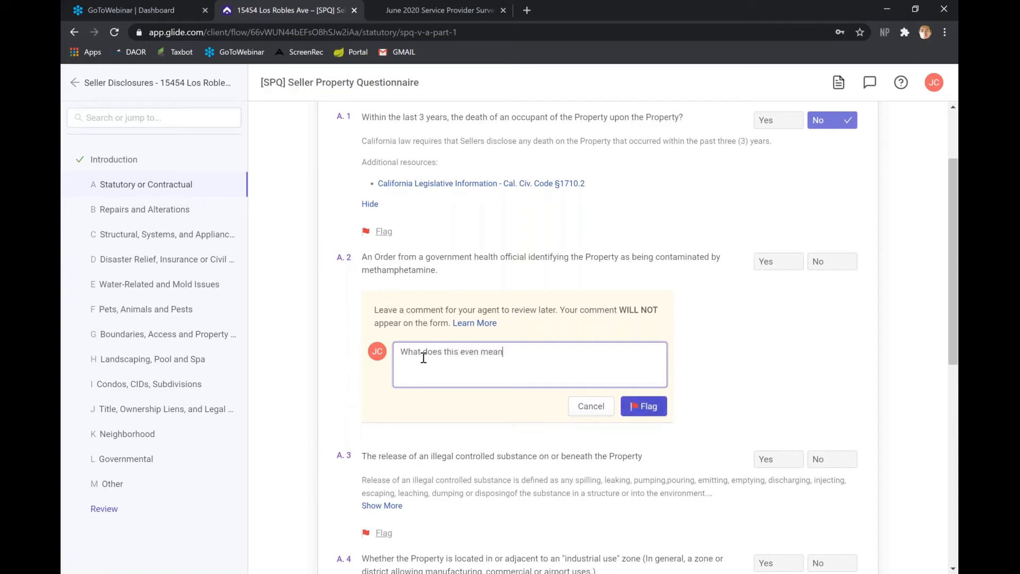
{"action": "left_click", "coordinate": [648, 409]}
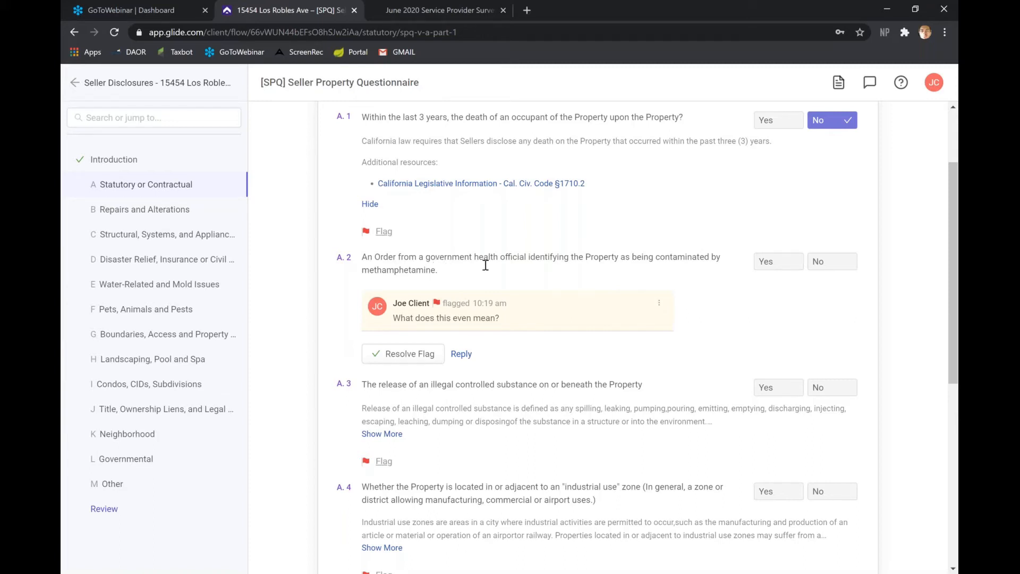
Expand the full guidance for question A.3 on the release of an illegal controlled substance
{"action": "scroll", "coordinate": [509, 320], "scroll_direction": "down", "scroll_amount": 1}
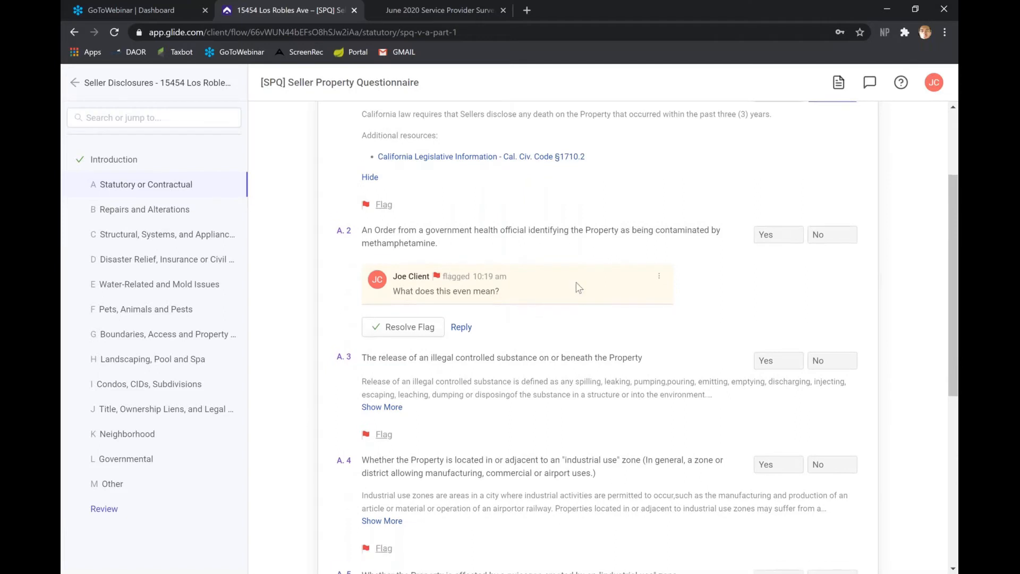
{"action": "scroll", "coordinate": [579, 288], "scroll_direction": "down", "scroll_amount": 1}
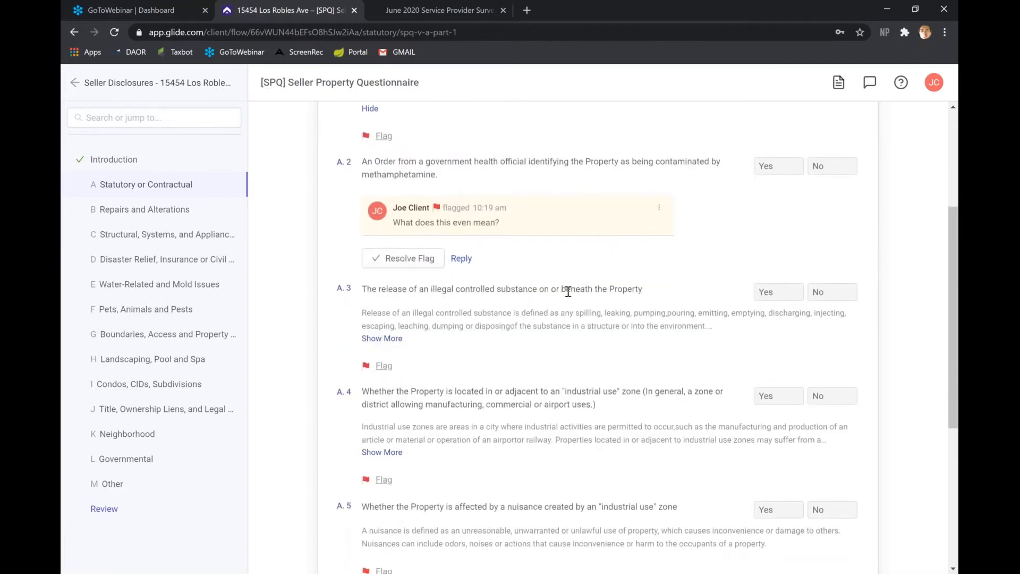
{"action": "scroll", "coordinate": [567, 291], "scroll_direction": "down", "scroll_amount": 1}
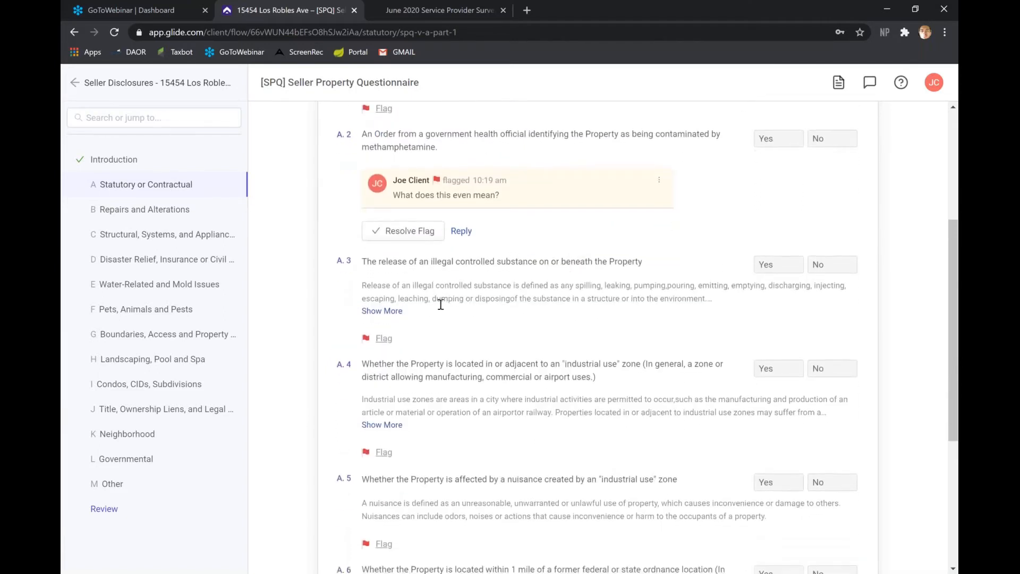
{"action": "left_click", "coordinate": [391, 314]}
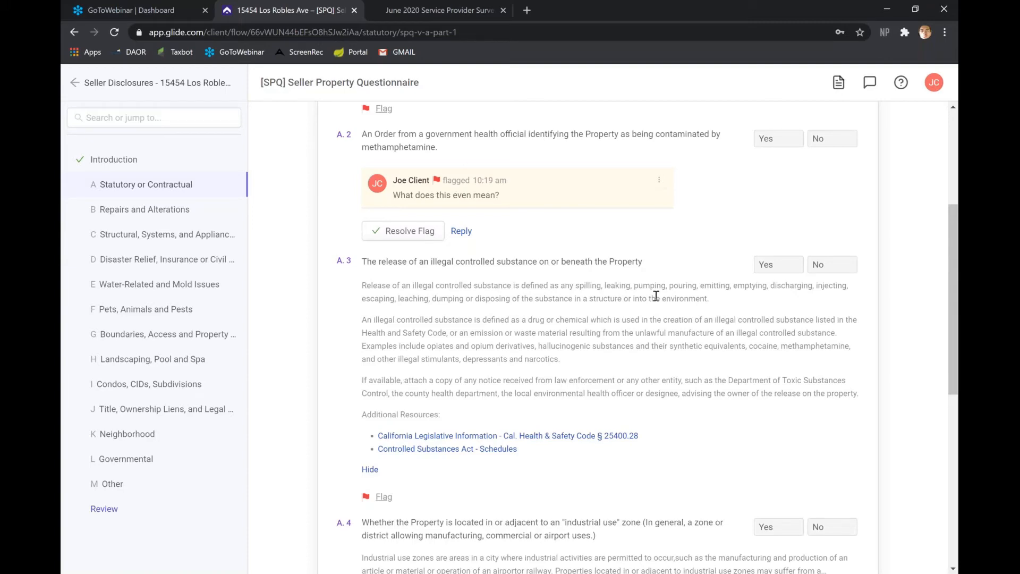
Answer Yes to question A.3 and look at its explanation note and the image or document attachment options
{"action": "left_click", "coordinate": [769, 271]}
{"action": "scroll", "coordinate": [428, 338], "scroll_direction": "down", "scroll_amount": 3}
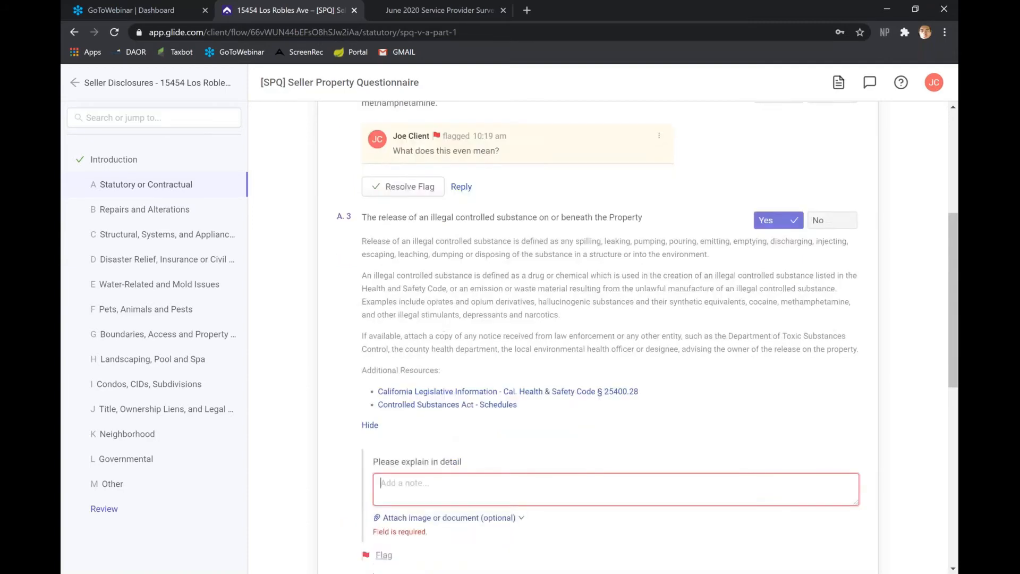
{"action": "left_click", "coordinate": [460, 355]}
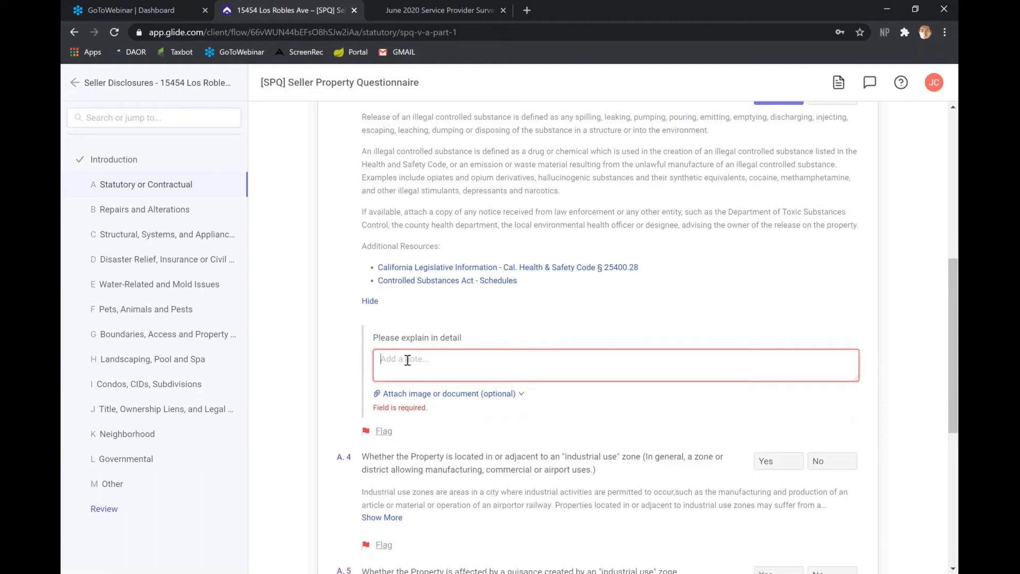
{"action": "left_click", "coordinate": [427, 396]}
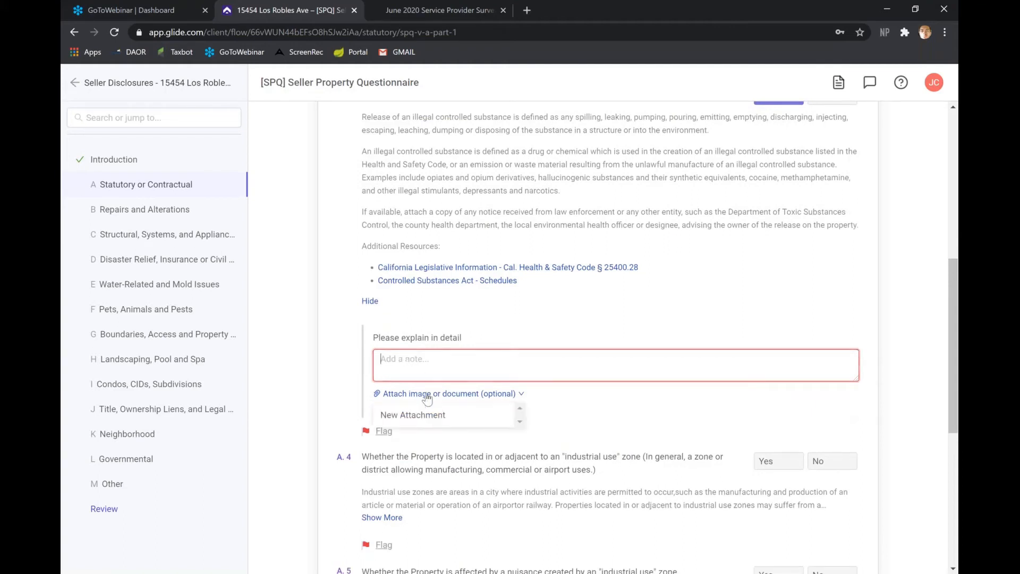
{"action": "left_click", "coordinate": [581, 323]}
Change the answer to question A.3 to No and continue to the second part of the Statutory or Contractual section
{"action": "scroll", "coordinate": [584, 327], "scroll_direction": "up", "scroll_amount": 2}
{"action": "left_click", "coordinate": [850, 179]}
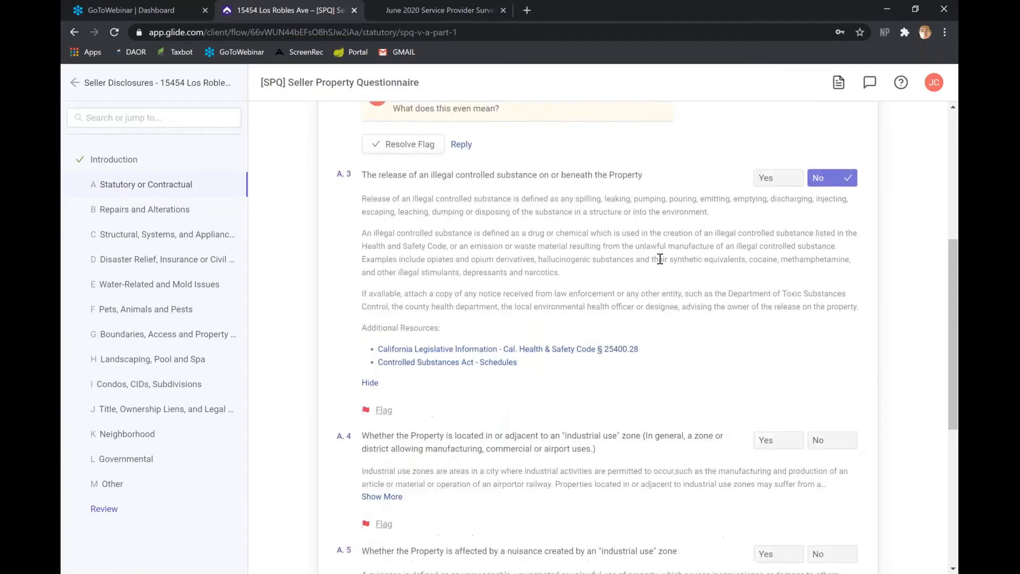
{"action": "scroll", "coordinate": [660, 259], "scroll_direction": "down", "scroll_amount": 5}
{"action": "left_click", "coordinate": [818, 499]}
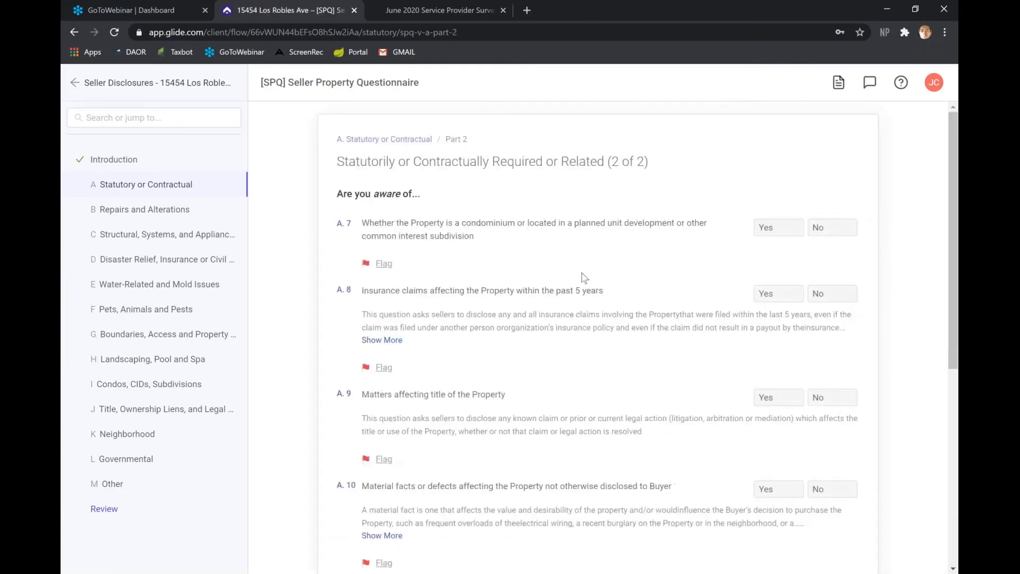
Answer No to questions A.7, A.8 and A.9 on condominium status, insurance claims and title matters
{"action": "scroll", "coordinate": [584, 277], "scroll_direction": "down", "scroll_amount": 1}
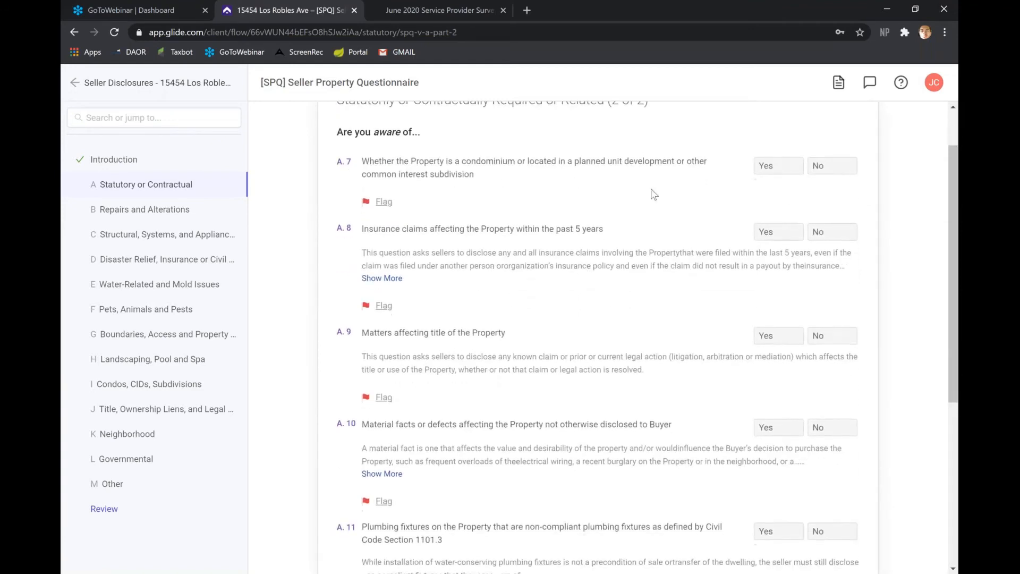
{"action": "left_click", "coordinate": [828, 167]}
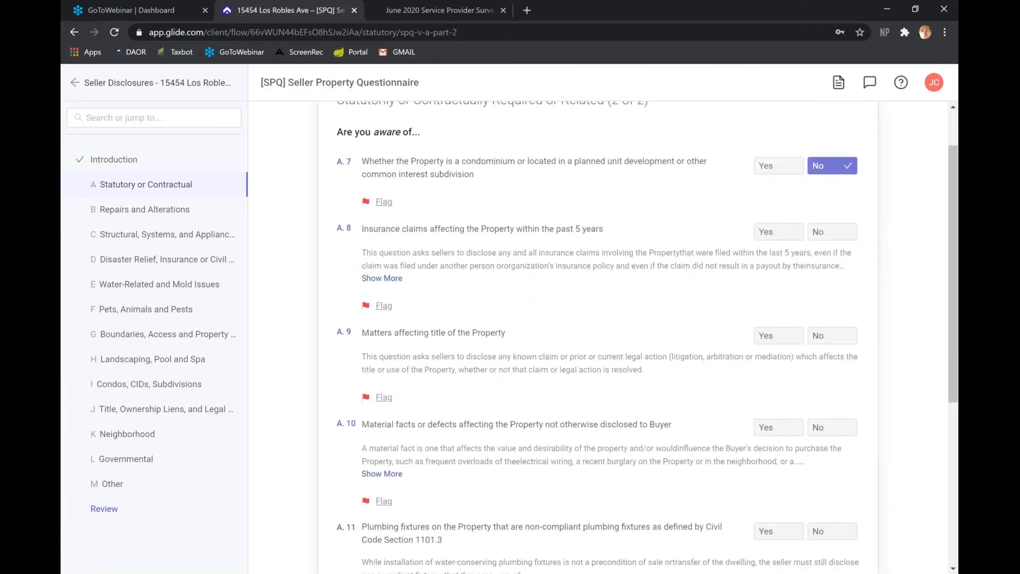
{"action": "scroll", "coordinate": [567, 263], "scroll_direction": "down", "scroll_amount": 1}
{"action": "left_click", "coordinate": [828, 205]}
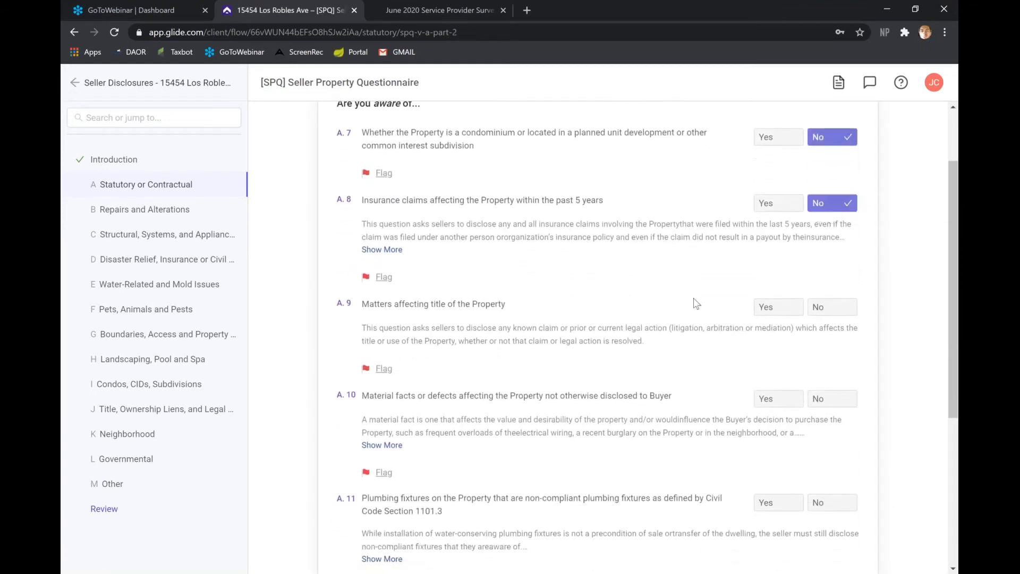
{"action": "scroll", "coordinate": [692, 303], "scroll_direction": "down", "scroll_amount": 1}
{"action": "left_click", "coordinate": [821, 237]}
Expand and read the full guidance for questions A.10 and A.11 on material defects and non-compliant plumbing fixtures
{"action": "scroll", "coordinate": [582, 296], "scroll_direction": "down", "scroll_amount": 1}
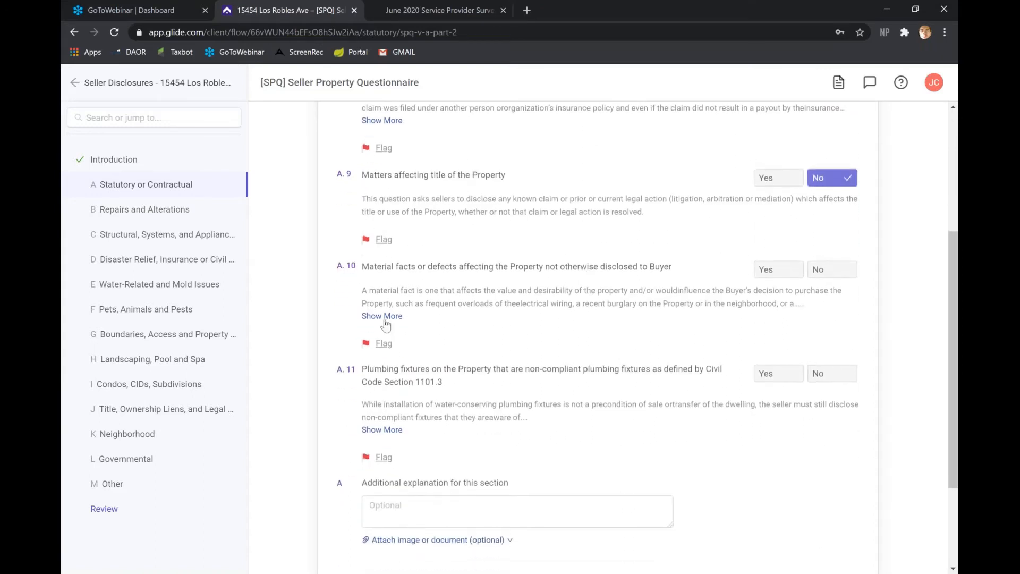
{"action": "left_click", "coordinate": [386, 318]}
{"action": "scroll", "coordinate": [432, 313], "scroll_direction": "down", "scroll_amount": 1}
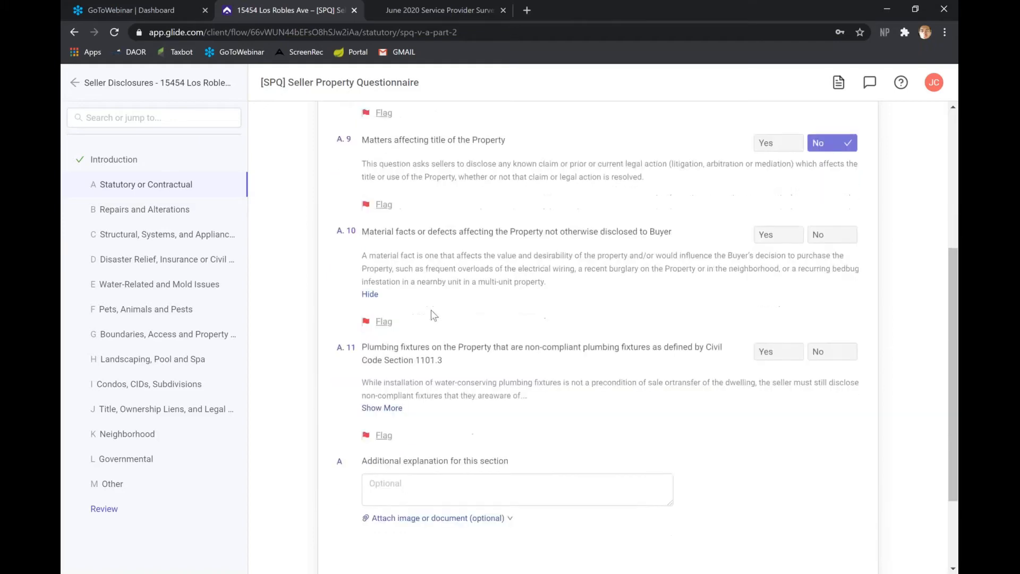
{"action": "left_click", "coordinate": [386, 395]}
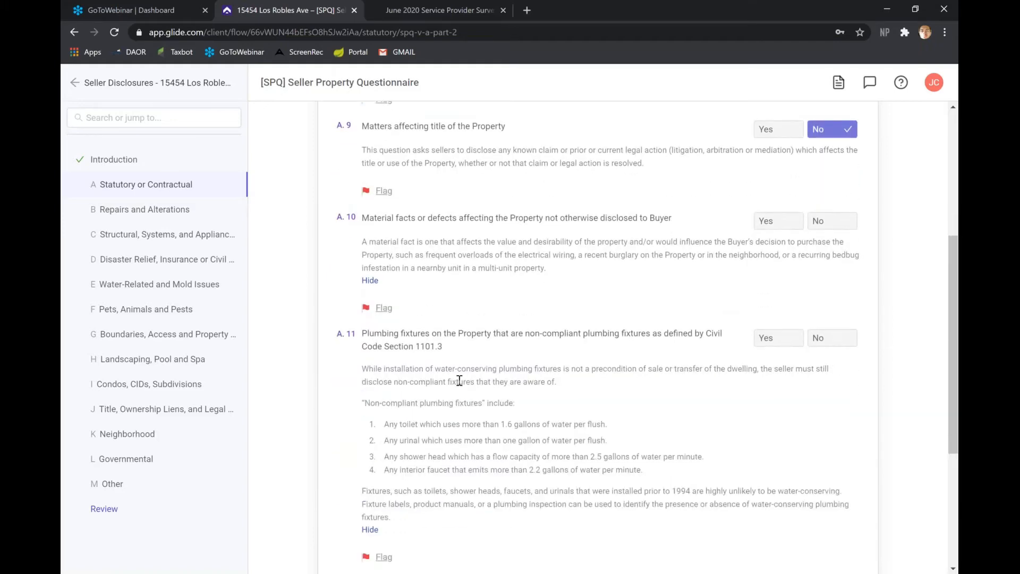
{"action": "scroll", "coordinate": [456, 377], "scroll_direction": "down", "scroll_amount": 4}
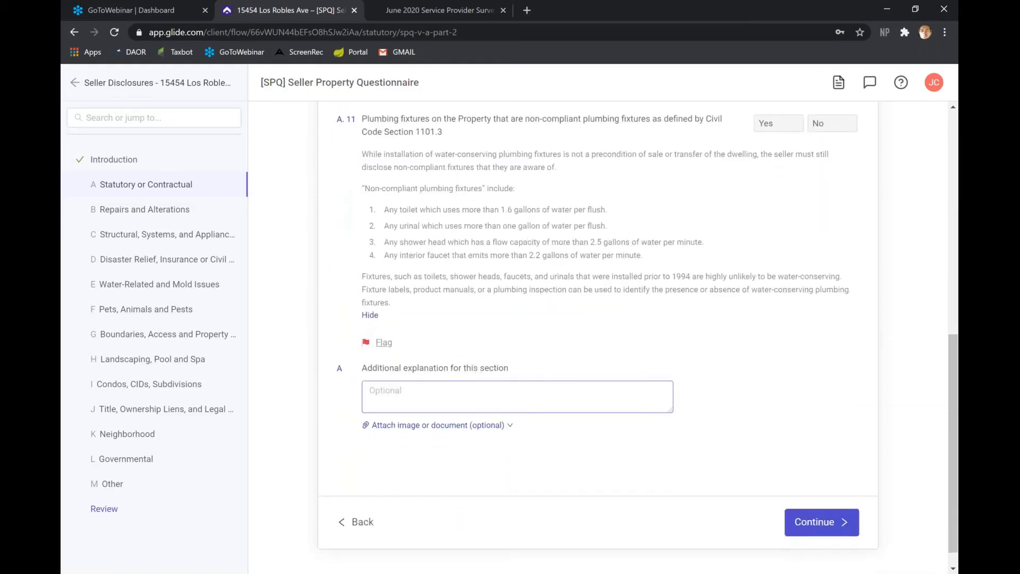
{"action": "scroll", "coordinate": [485, 346], "scroll_direction": "up", "scroll_amount": 1}
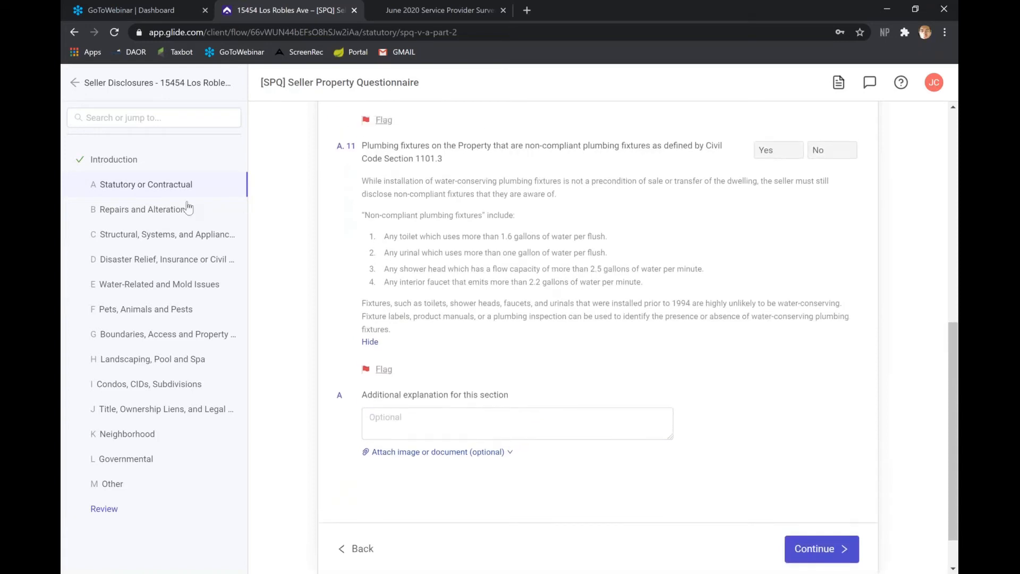
Jump to the Pets, Animals and Pests section, try Yes for question F.1, set it to No and review the remaining questions
{"action": "left_click", "coordinate": [160, 311]}
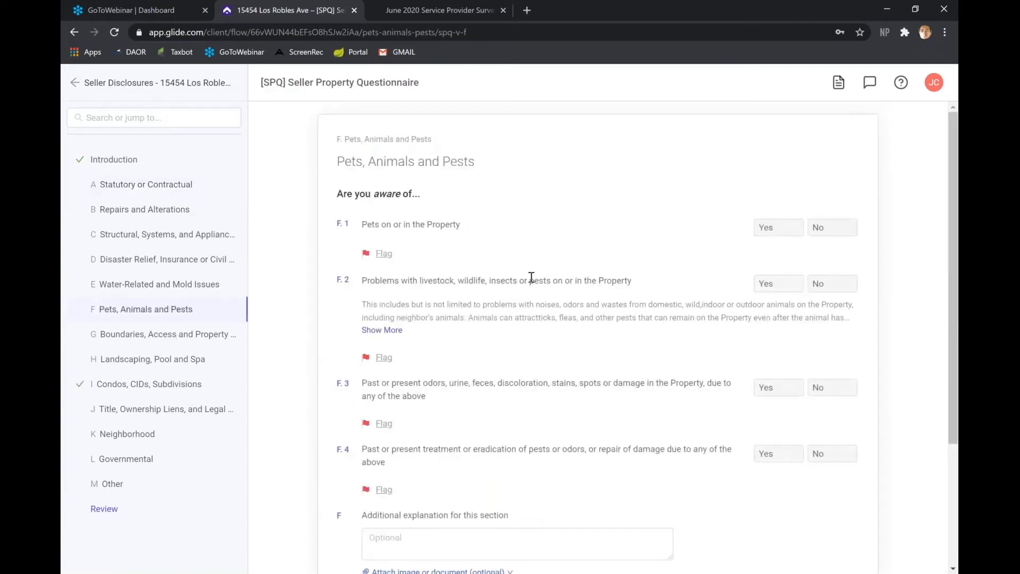
{"action": "left_click", "coordinate": [788, 238]}
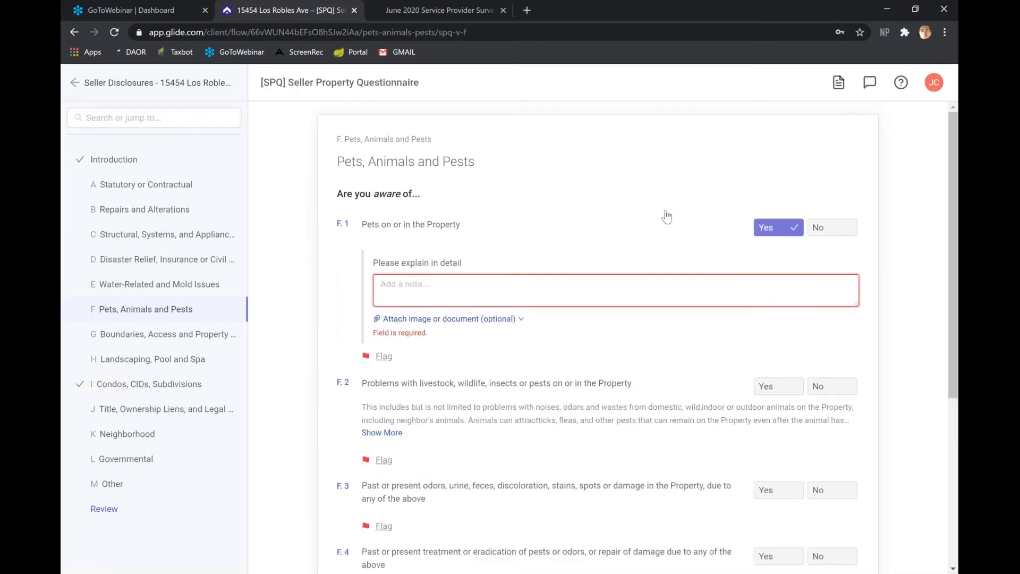
{"action": "left_click", "coordinate": [842, 239]}
{"action": "scroll", "coordinate": [841, 239], "scroll_direction": "down", "scroll_amount": 2}
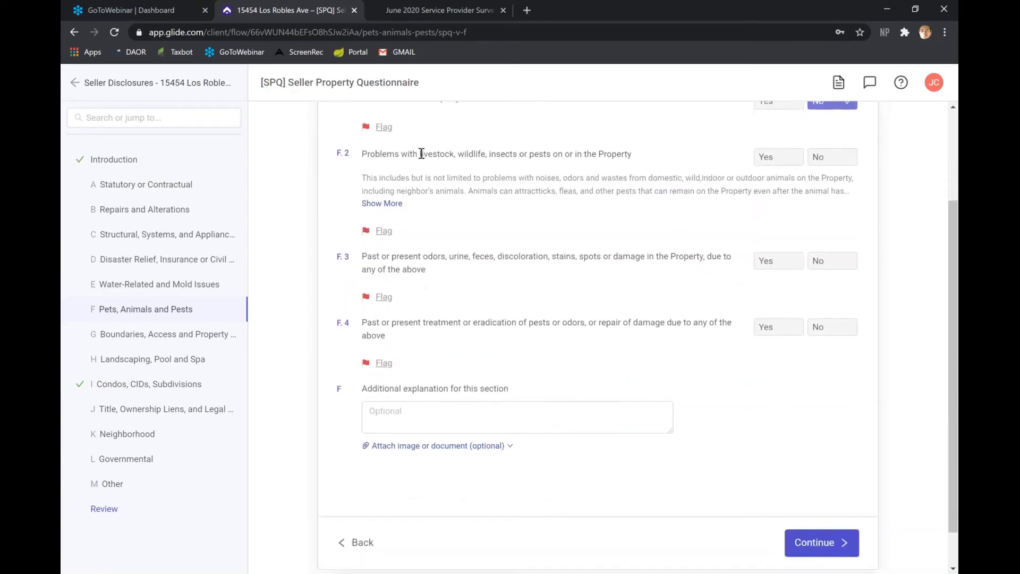
{"action": "scroll", "coordinate": [439, 319], "scroll_direction": "down", "scroll_amount": 1}
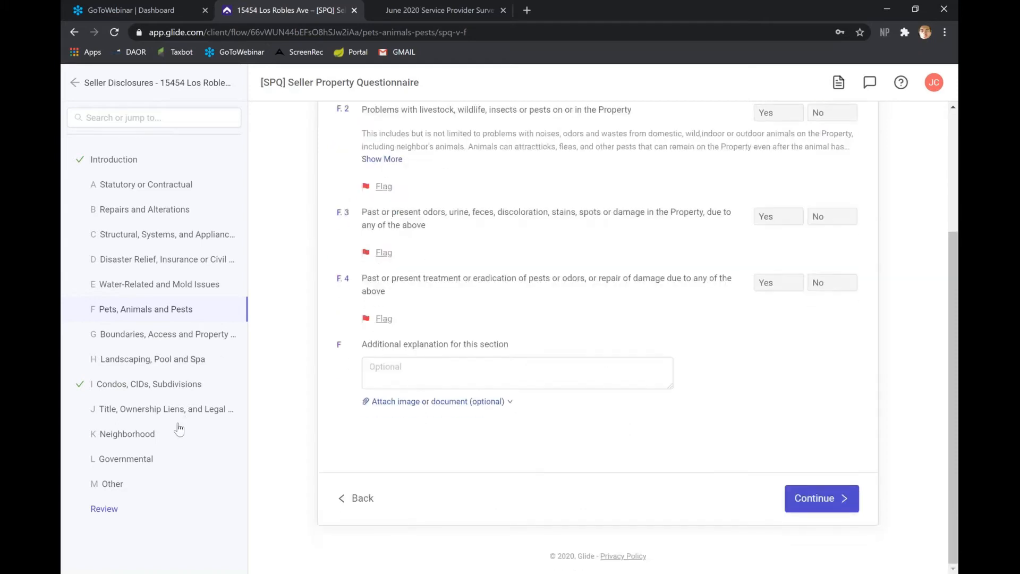
Jump to the Other section, look through its questions and continue to the review of skipped questions
{"action": "left_click", "coordinate": [127, 442]}
{"action": "left_click", "coordinate": [112, 485]}
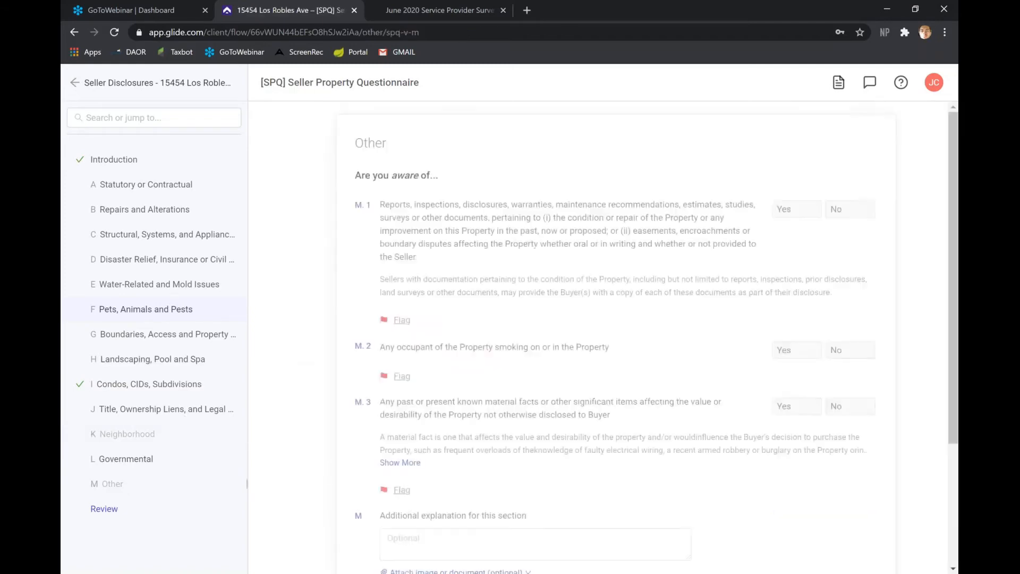
{"action": "scroll", "coordinate": [493, 304], "scroll_direction": "down", "scroll_amount": 3}
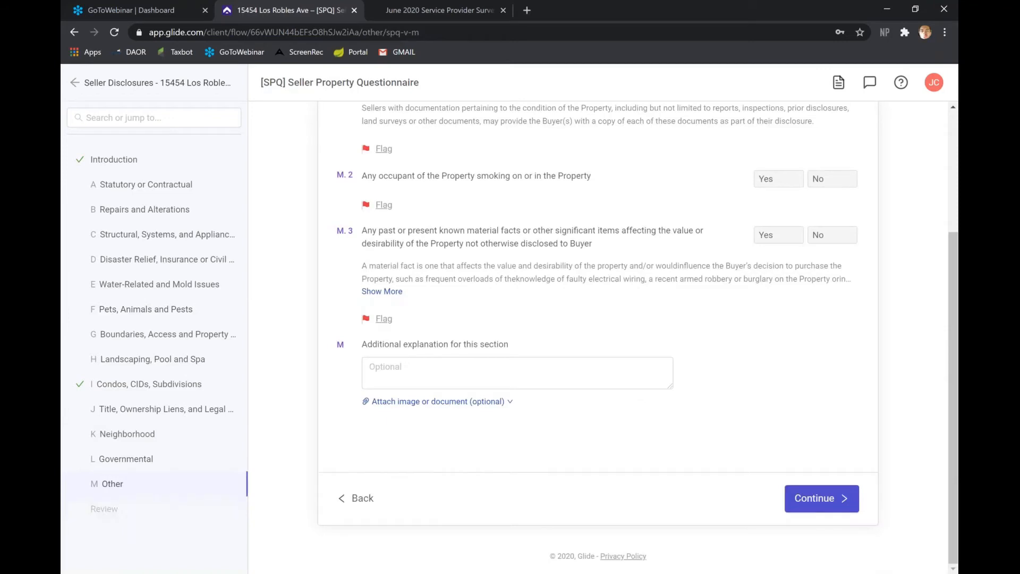
{"action": "left_click", "coordinate": [821, 498]}
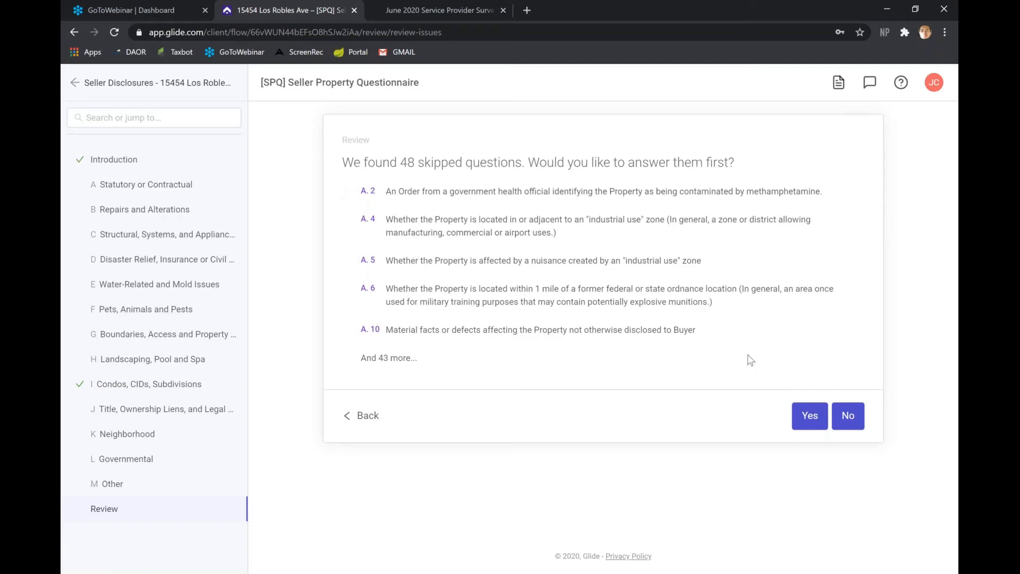
Go back through the skipped Statutory or Contractual questions, then return to Review and proceed to the final review without answering them
{"action": "left_click", "coordinate": [801, 409]}
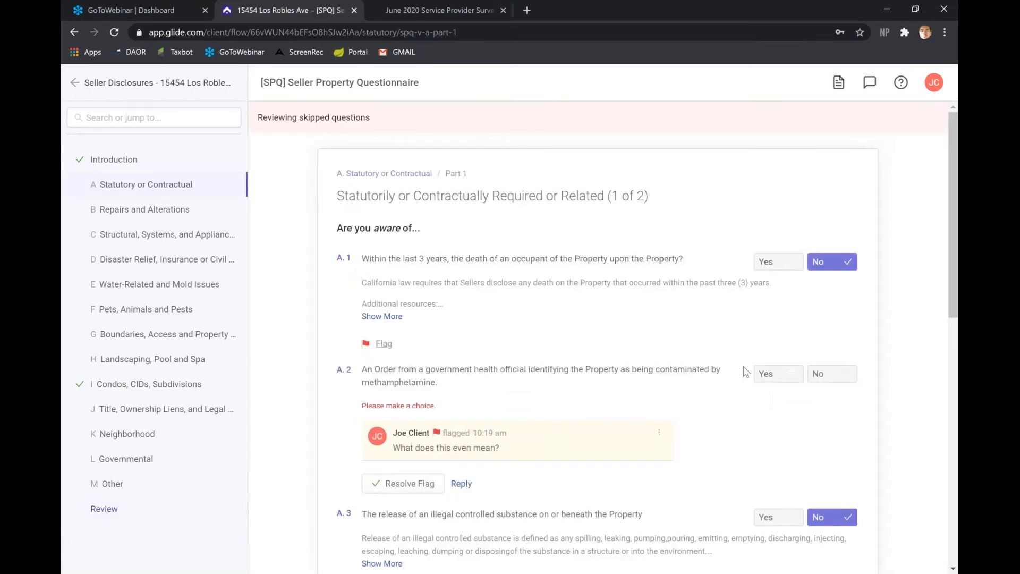
{"action": "scroll", "coordinate": [746, 372], "scroll_direction": "down", "scroll_amount": 10}
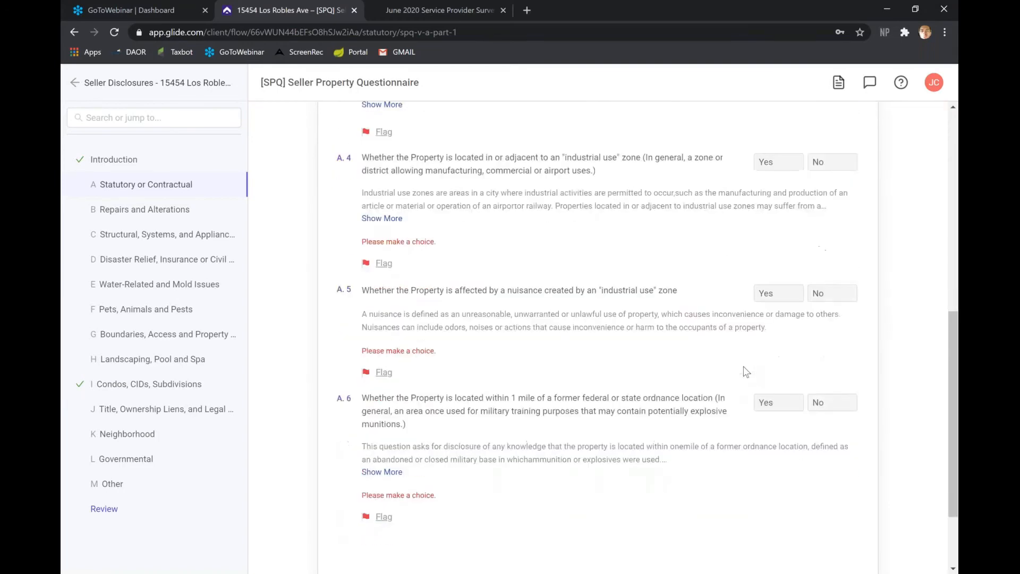
{"action": "scroll", "coordinate": [746, 372], "scroll_direction": "up", "scroll_amount": 10}
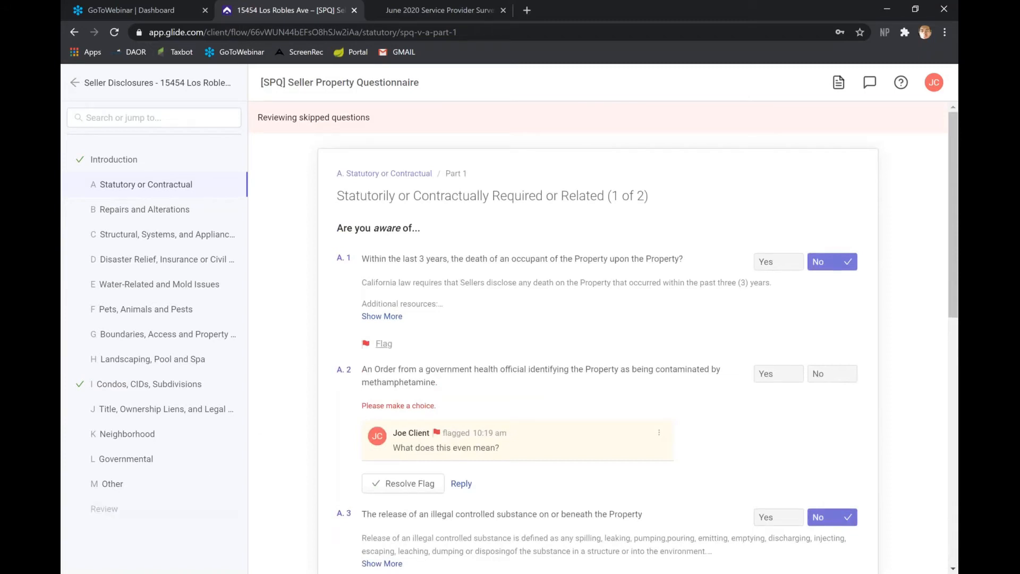
{"action": "left_click", "coordinate": [104, 509]}
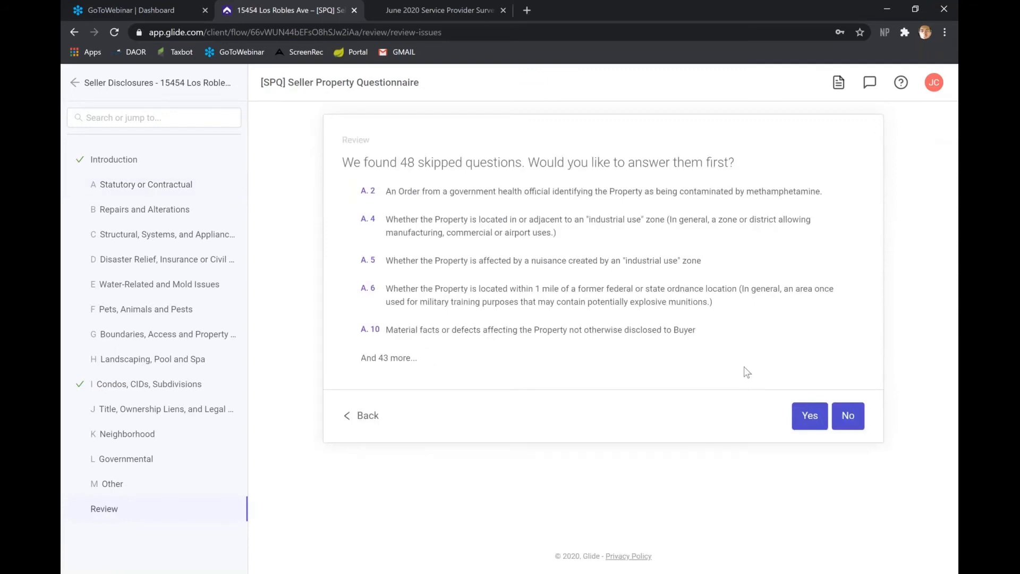
{"action": "left_click", "coordinate": [849, 416]}
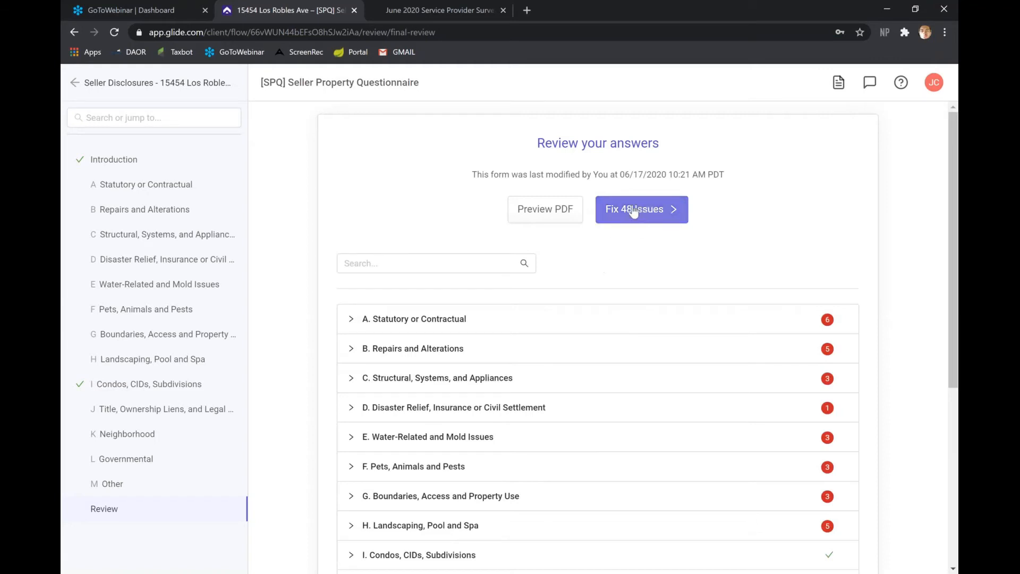
Expand section A, Statutory or Contractual, in the final review, look through its answers and blank questions, and collapse it
{"action": "left_click", "coordinate": [738, 326]}
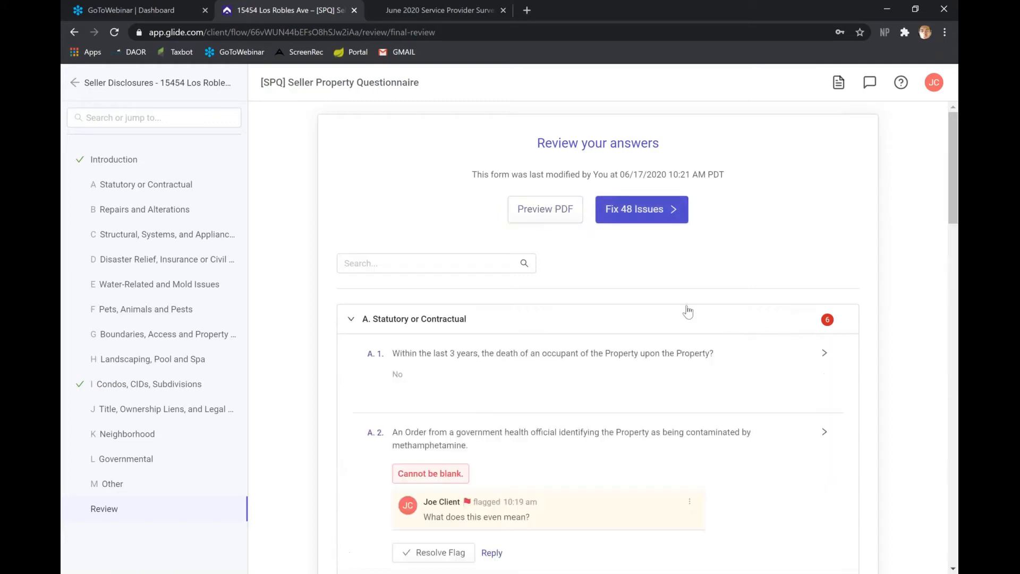
{"action": "scroll", "coordinate": [615, 376], "scroll_direction": "down", "scroll_amount": 2}
{"action": "scroll", "coordinate": [614, 377], "scroll_direction": "down", "scroll_amount": 6}
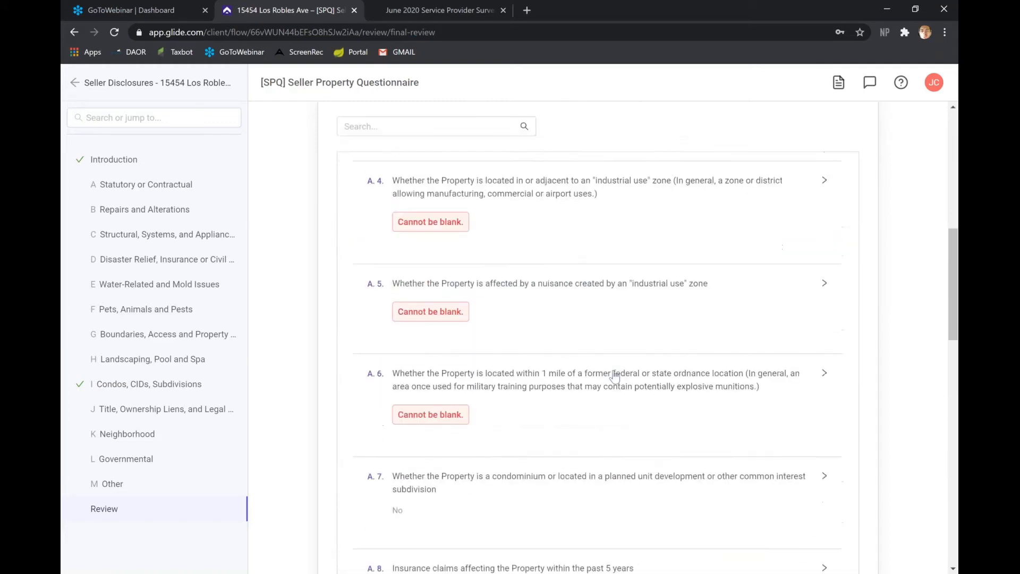
{"action": "scroll", "coordinate": [614, 376], "scroll_direction": "up", "scroll_amount": 9}
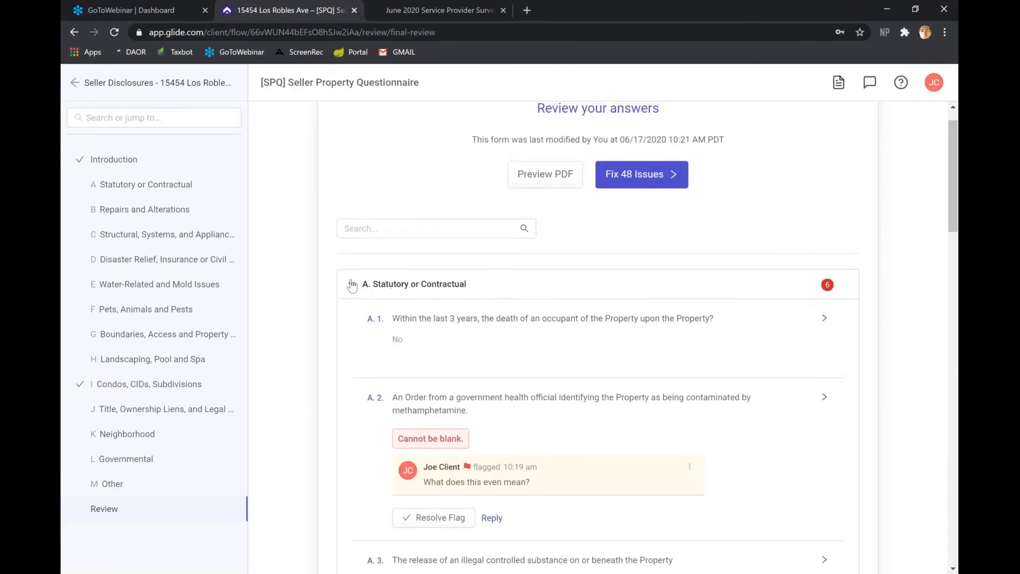
{"action": "left_click", "coordinate": [352, 286]}
Examine the question flagged for agent review at the end of the answer summary and collapse it again
{"action": "scroll", "coordinate": [517, 291], "scroll_direction": "down", "scroll_amount": 5}
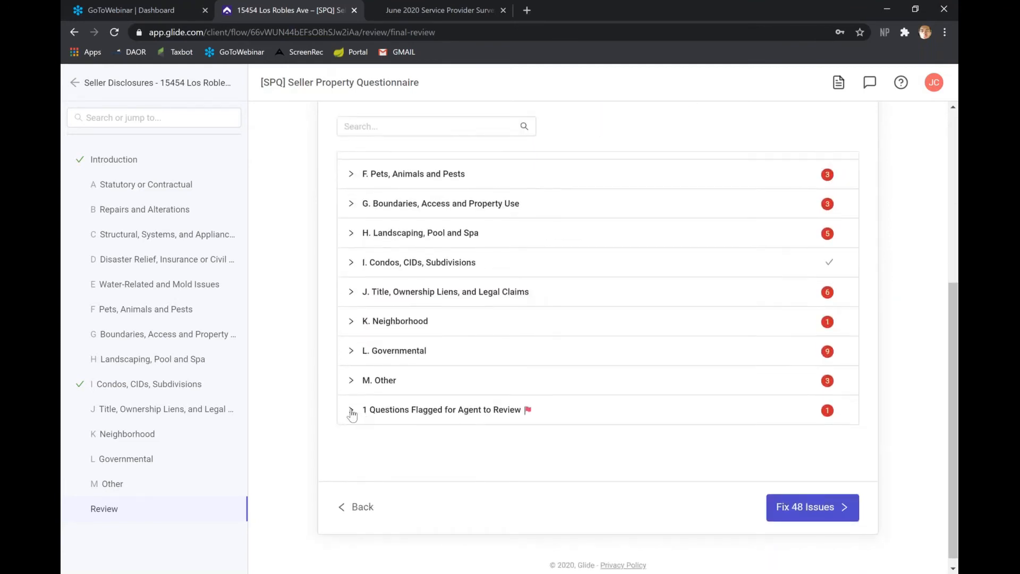
{"action": "left_click", "coordinate": [351, 410]}
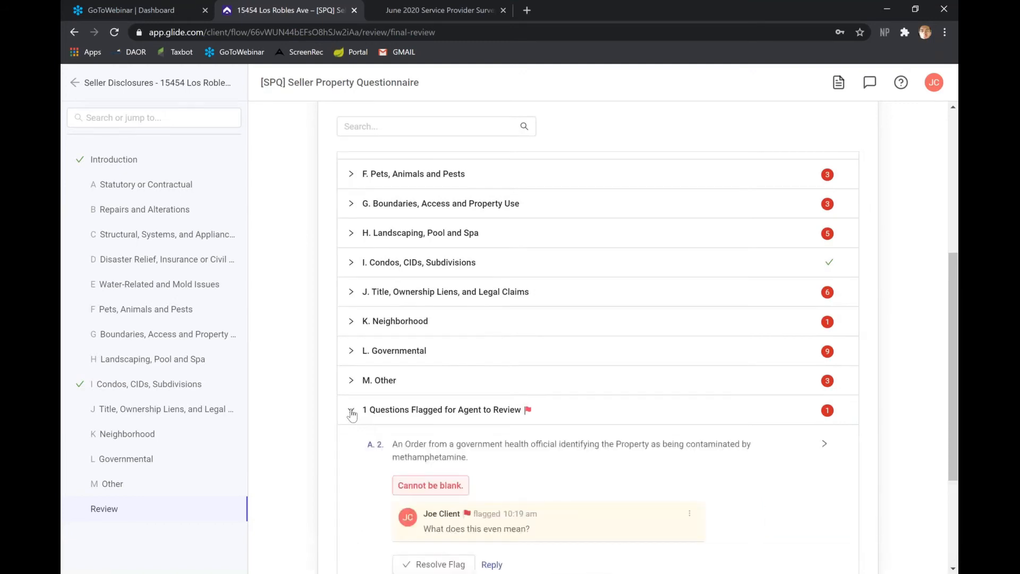
{"action": "left_click", "coordinate": [351, 412]}
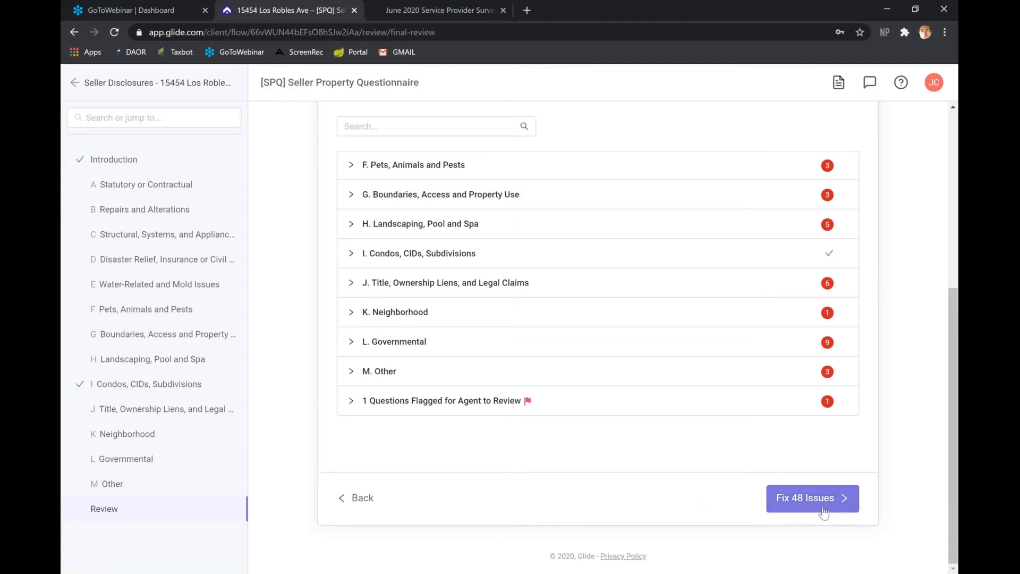
{"action": "scroll", "coordinate": [562, 463], "scroll_direction": "up", "scroll_amount": 5}
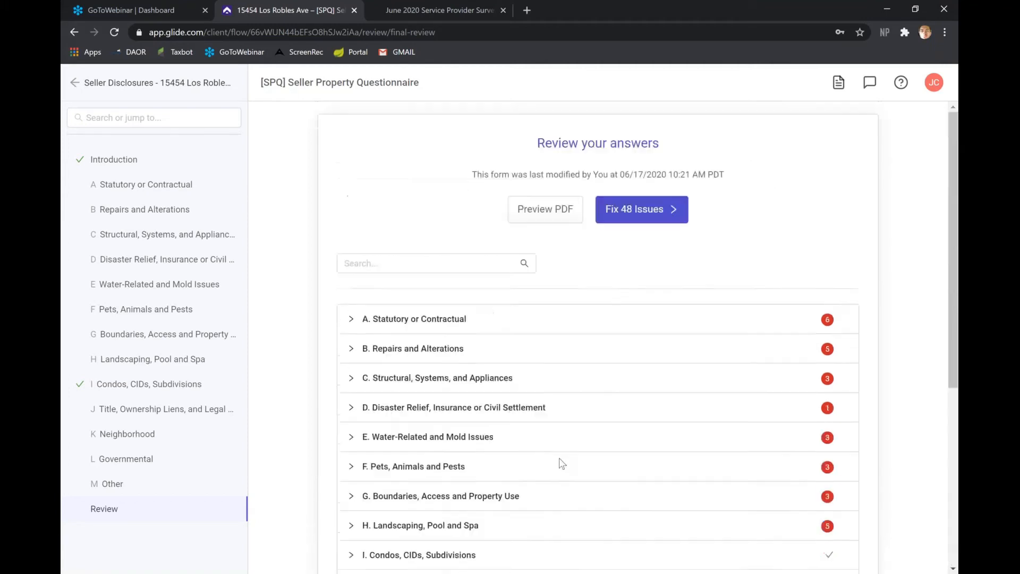
Leave the questionnaire for the seller disclosures packet overview and open the [TDS] Real Estate Transfer Disclosure Statement
{"action": "left_click", "coordinate": [99, 89]}
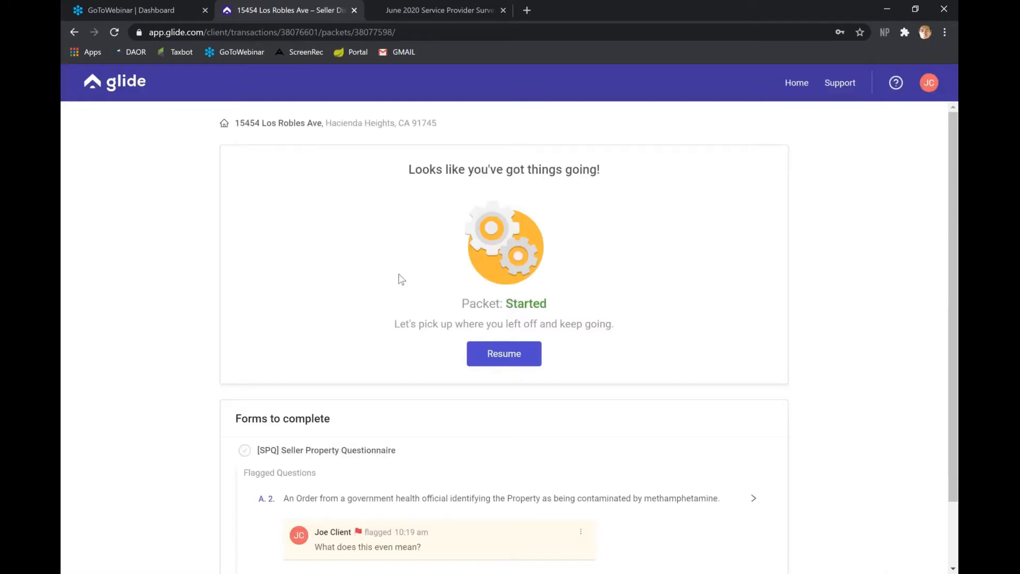
{"action": "scroll", "coordinate": [401, 279], "scroll_direction": "down", "scroll_amount": 1}
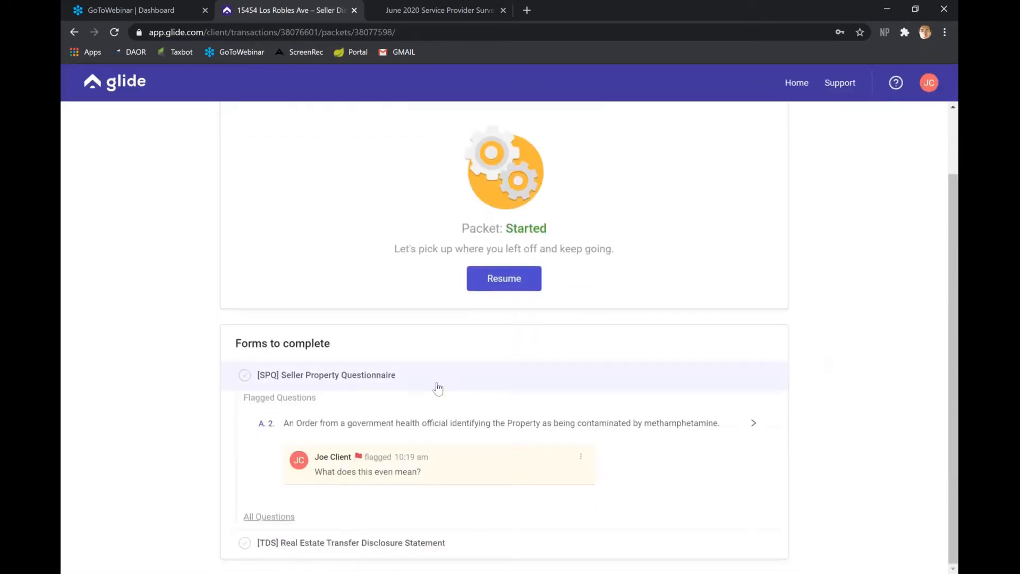
{"action": "left_click", "coordinate": [366, 543]}
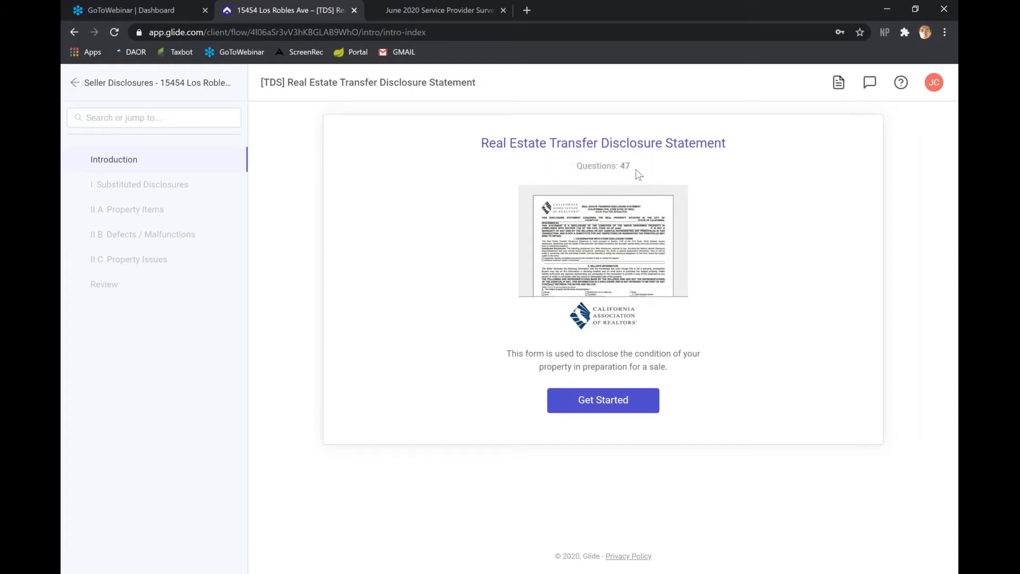
Start the Real Estate Transfer Disclosure Statement, read through its disclosure advisory and accept it
{"action": "left_click", "coordinate": [634, 405]}
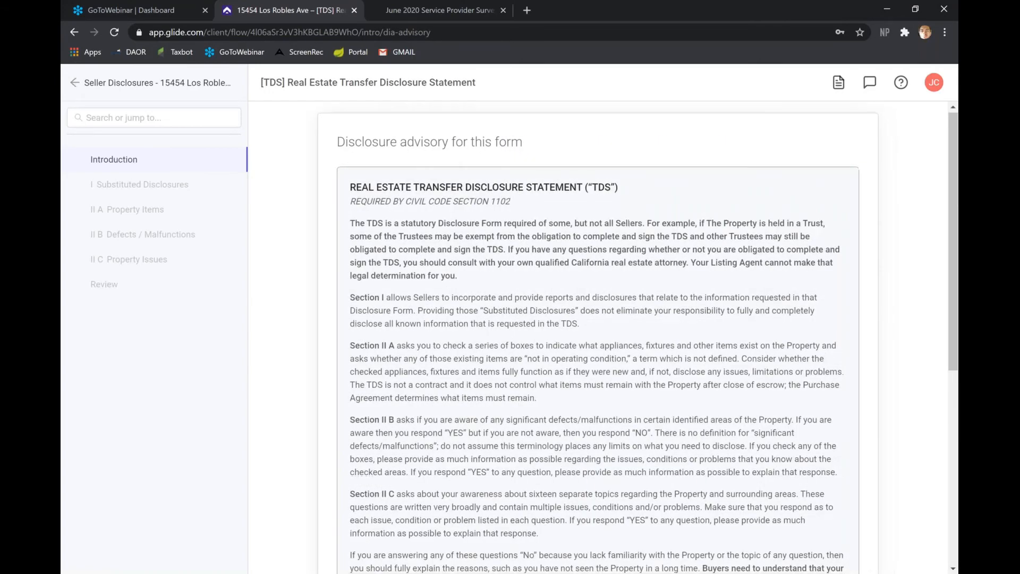
{"action": "scroll", "coordinate": [637, 337], "scroll_direction": "down", "scroll_amount": 1}
{"action": "scroll", "coordinate": [598, 337], "scroll_direction": "down", "scroll_amount": 3}
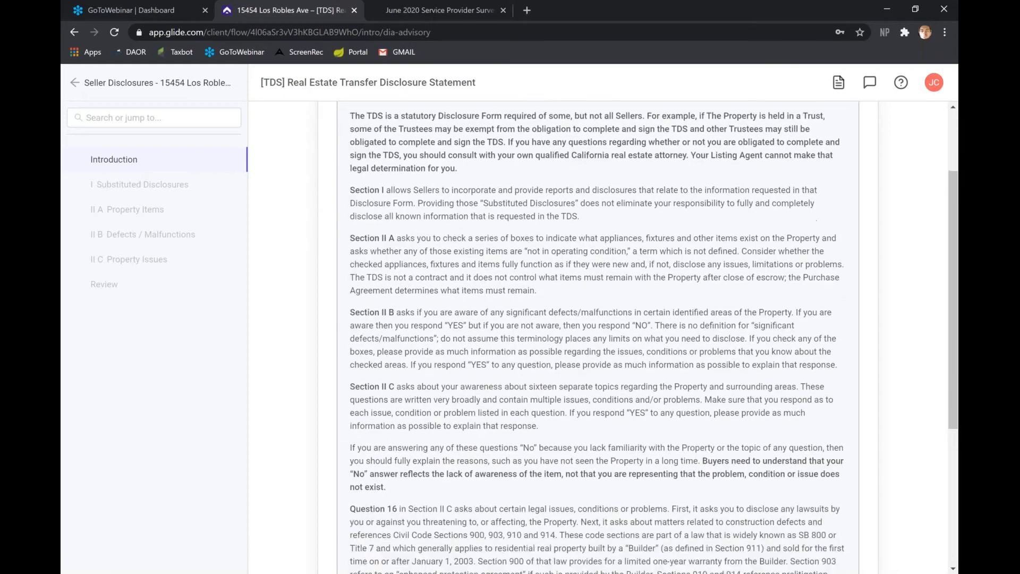
{"action": "scroll", "coordinate": [598, 337], "scroll_direction": "down", "scroll_amount": 2}
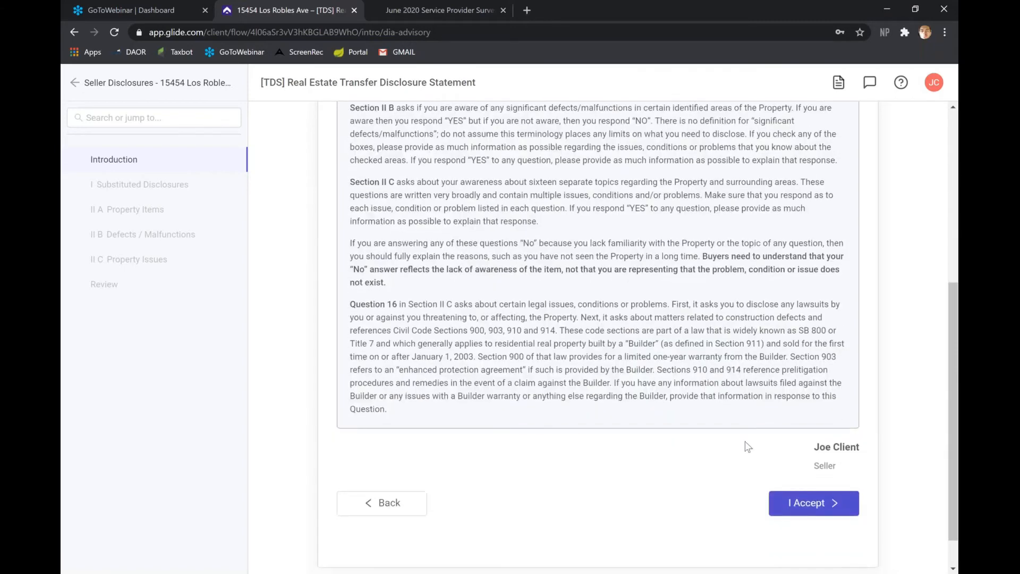
{"action": "left_click", "coordinate": [796, 474]}
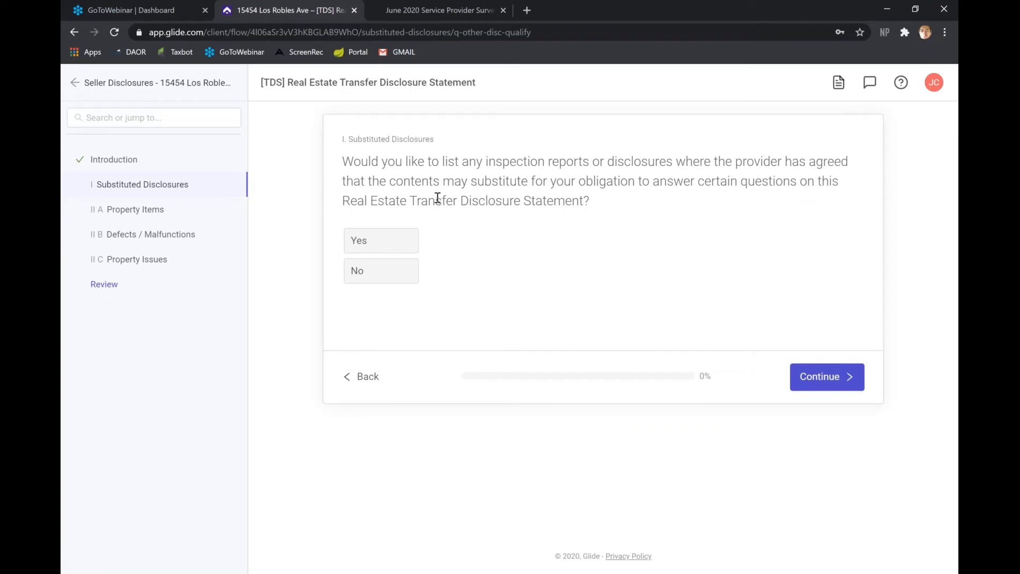
Answer No to listing substituted disclosures, enter the Property Items section and answer No to the seller still occupying the property
{"action": "left_click", "coordinate": [388, 270]}
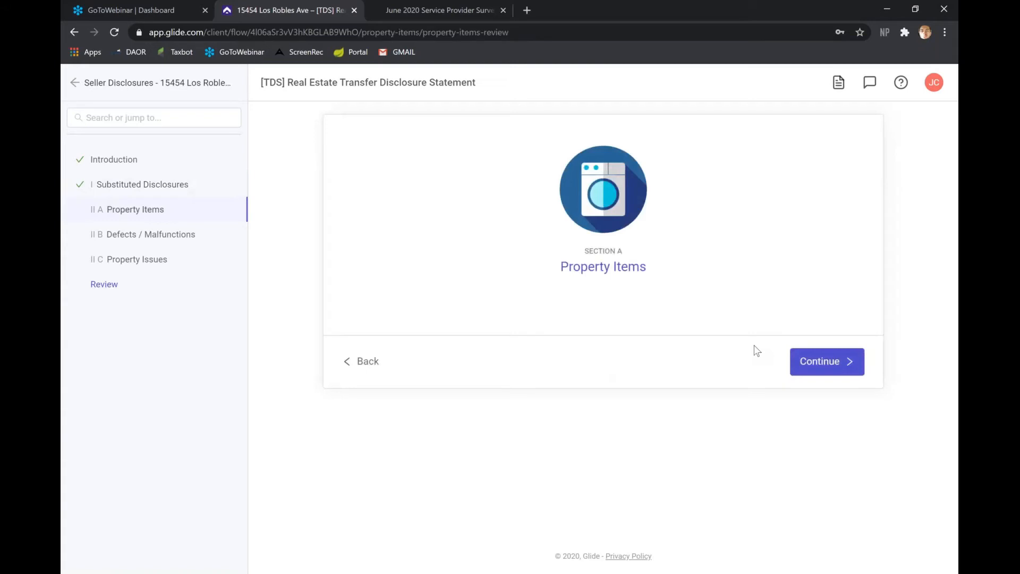
{"action": "left_click", "coordinate": [823, 363]}
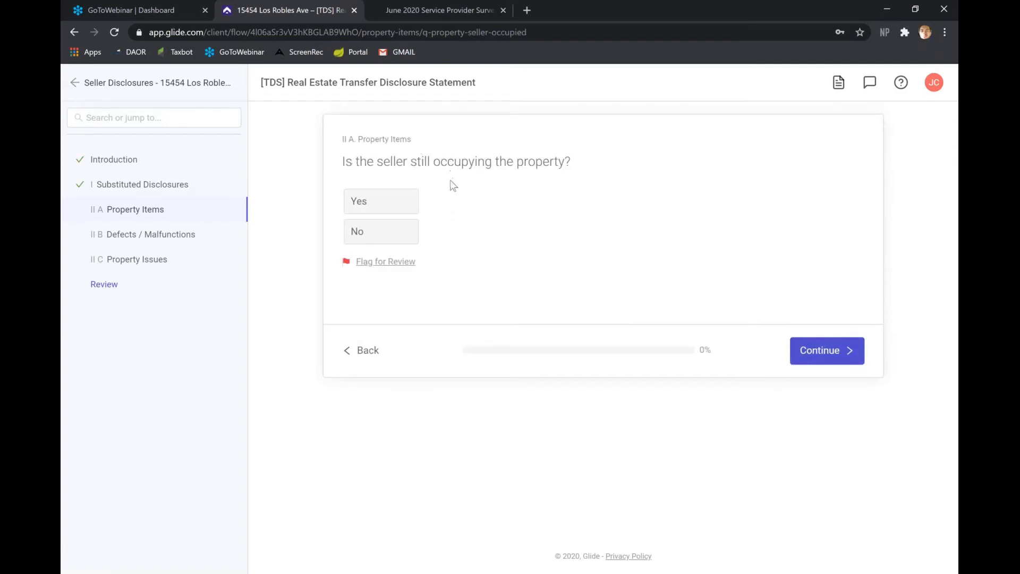
{"action": "left_click", "coordinate": [391, 235]}
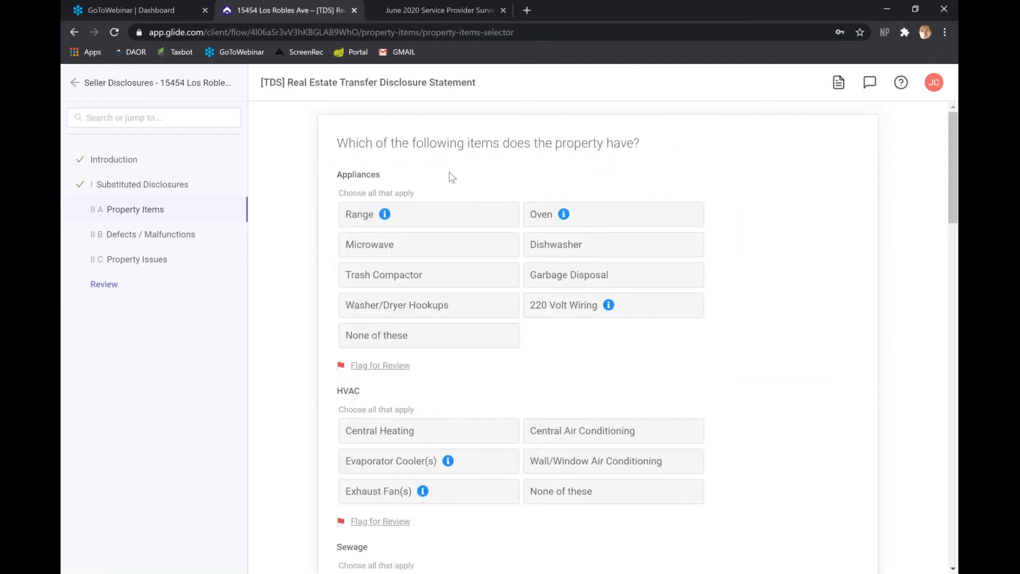
Mark Microwave, Dishwasher, Garbage Disposal and Washer/Dryer Hookups as the property's appliances, leaving Trash Compactor unselected
{"action": "left_click", "coordinate": [463, 257]}
{"action": "left_click", "coordinate": [457, 287]}
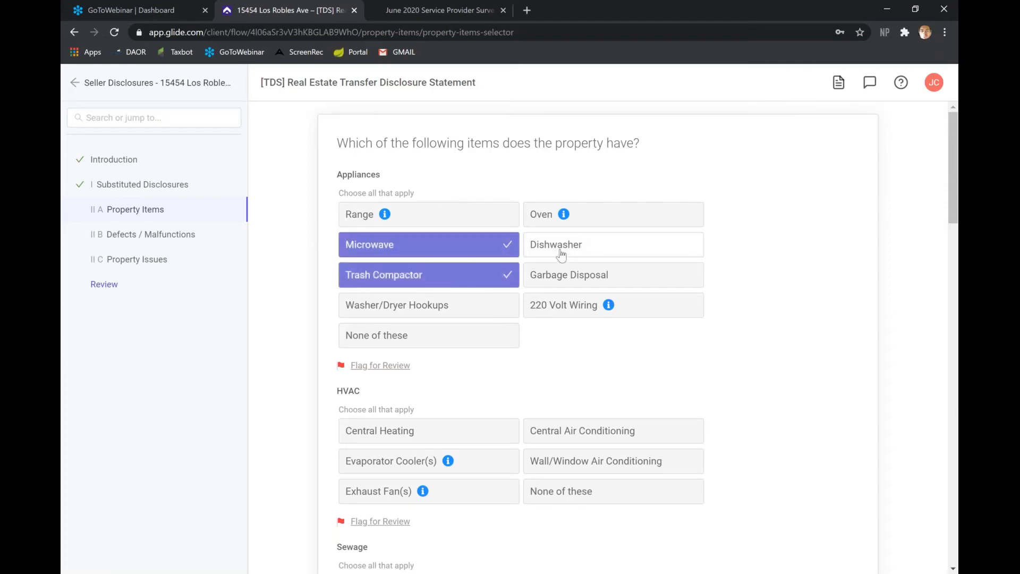
{"action": "left_click", "coordinate": [560, 254]}
{"action": "left_click", "coordinate": [553, 282]}
{"action": "left_click", "coordinate": [491, 290]}
{"action": "left_click", "coordinate": [481, 312]}
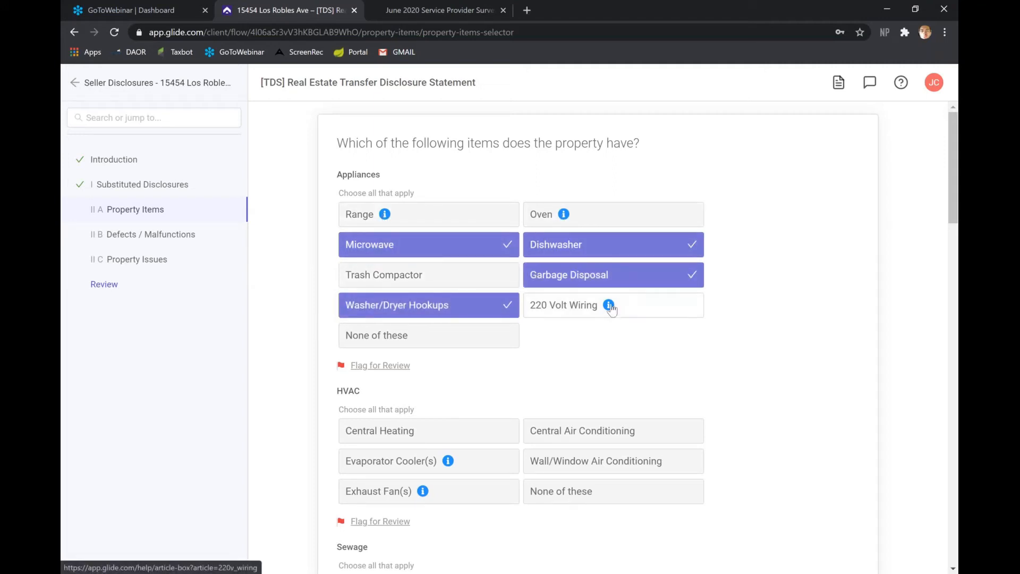
Open the explanation of what a range is, read through its picture, resources and disclaimer, and close it
{"action": "left_click", "coordinate": [385, 216]}
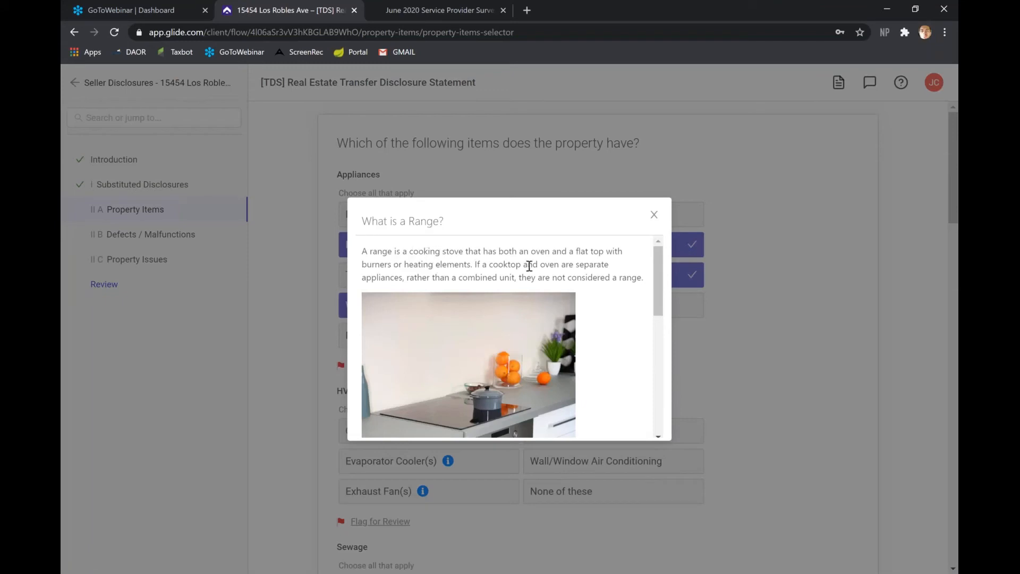
{"action": "scroll", "coordinate": [518, 272], "scroll_direction": "down", "scroll_amount": 1}
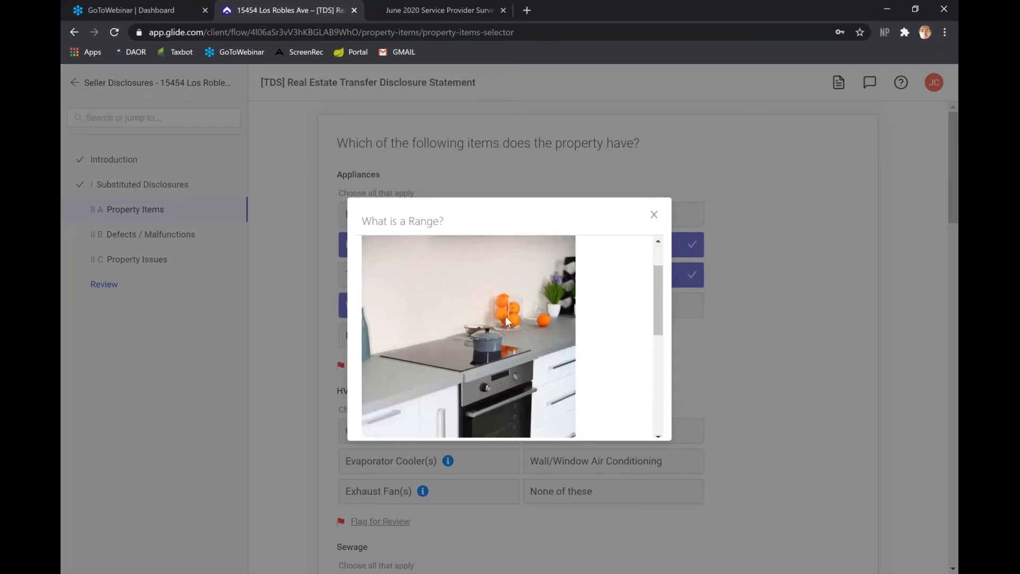
{"action": "scroll", "coordinate": [505, 317], "scroll_direction": "down", "scroll_amount": 3}
{"action": "scroll", "coordinate": [505, 317], "scroll_direction": "down", "scroll_amount": 2}
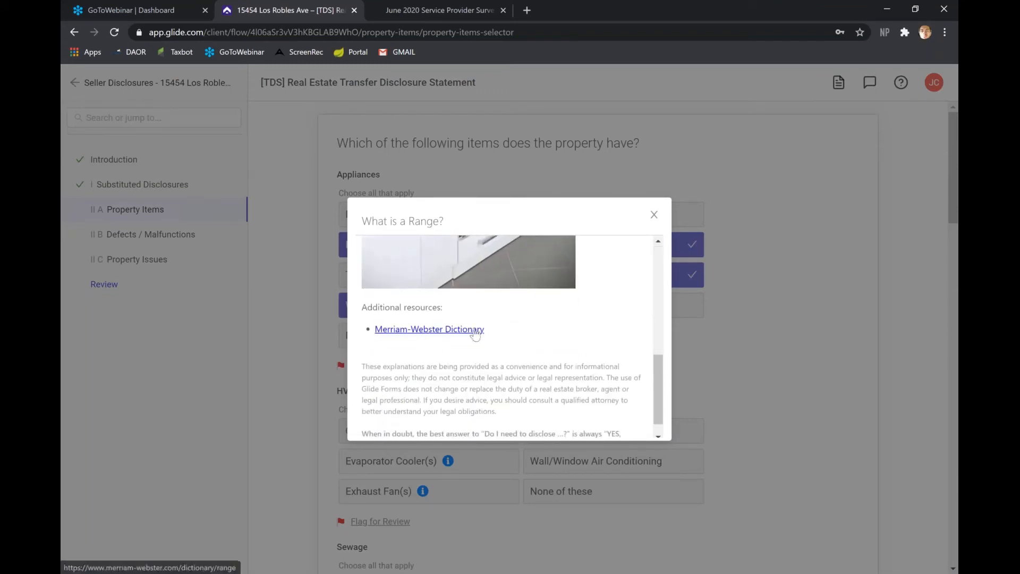
{"action": "scroll", "coordinate": [475, 334], "scroll_direction": "down", "scroll_amount": 1}
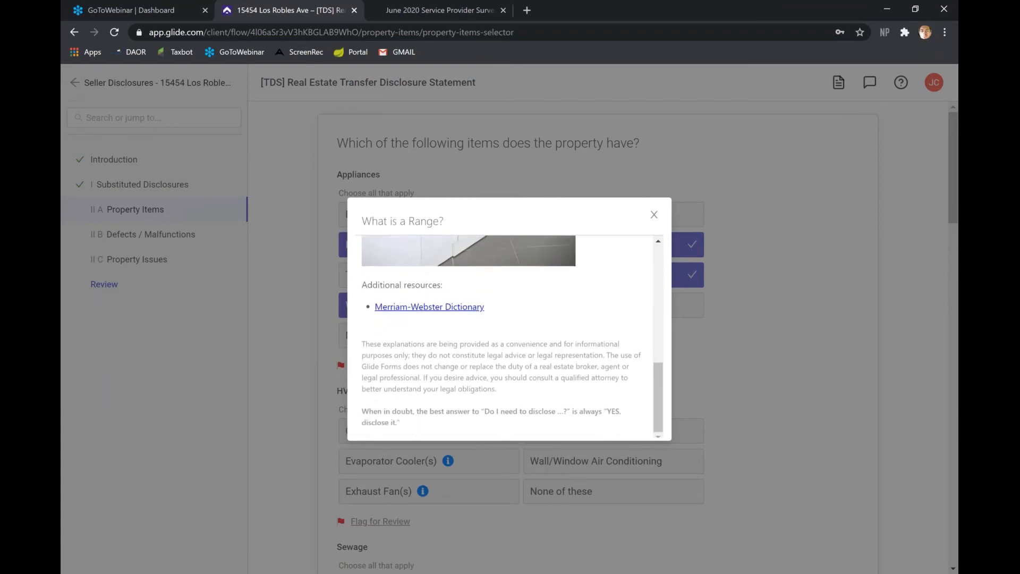
{"action": "scroll", "coordinate": [510, 335], "scroll_direction": "up", "scroll_amount": 6}
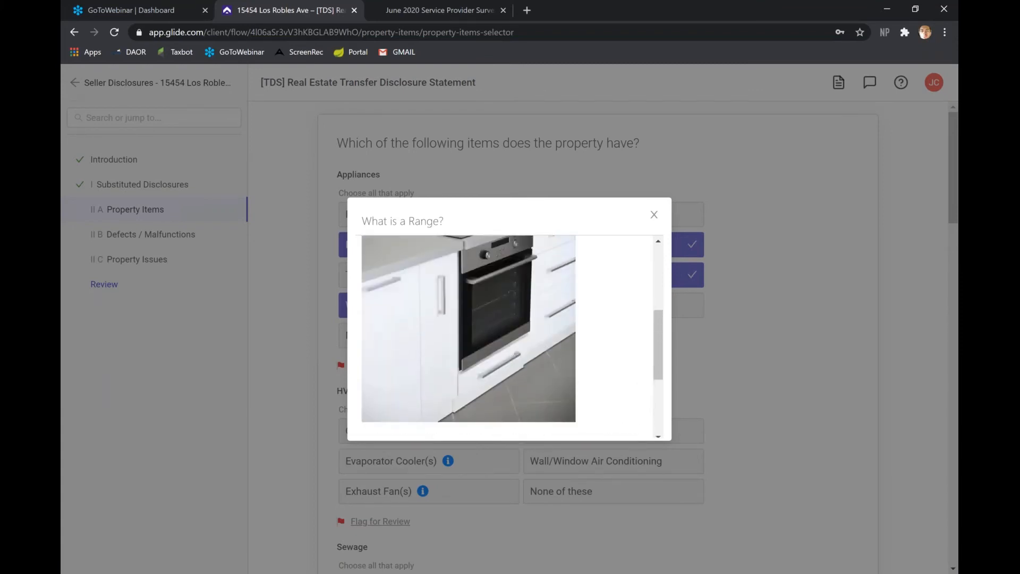
{"action": "left_click", "coordinate": [654, 216]}
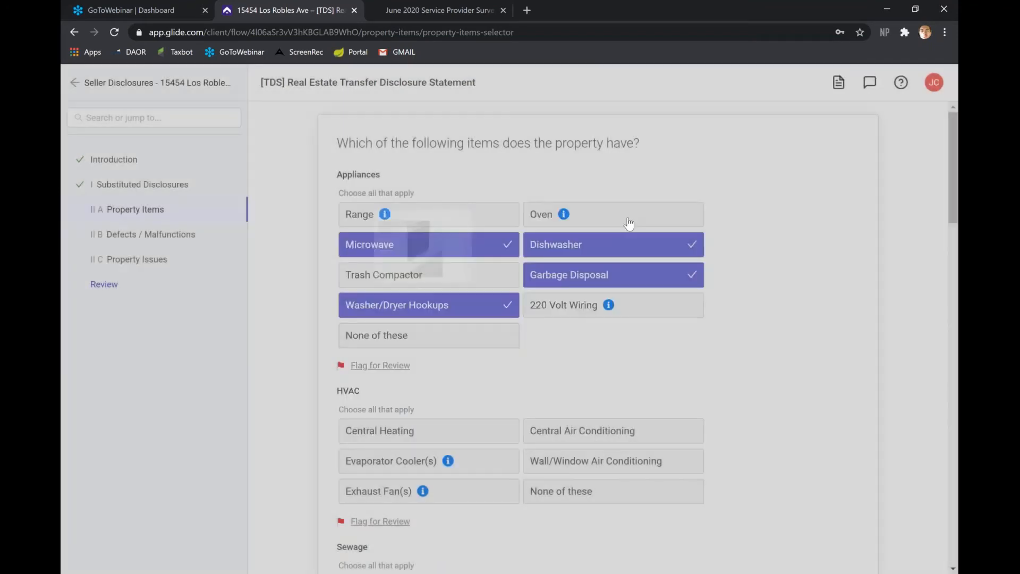
Read the explanation of what an oven is and add Oven to the property's appliances
{"action": "left_click", "coordinate": [563, 214]}
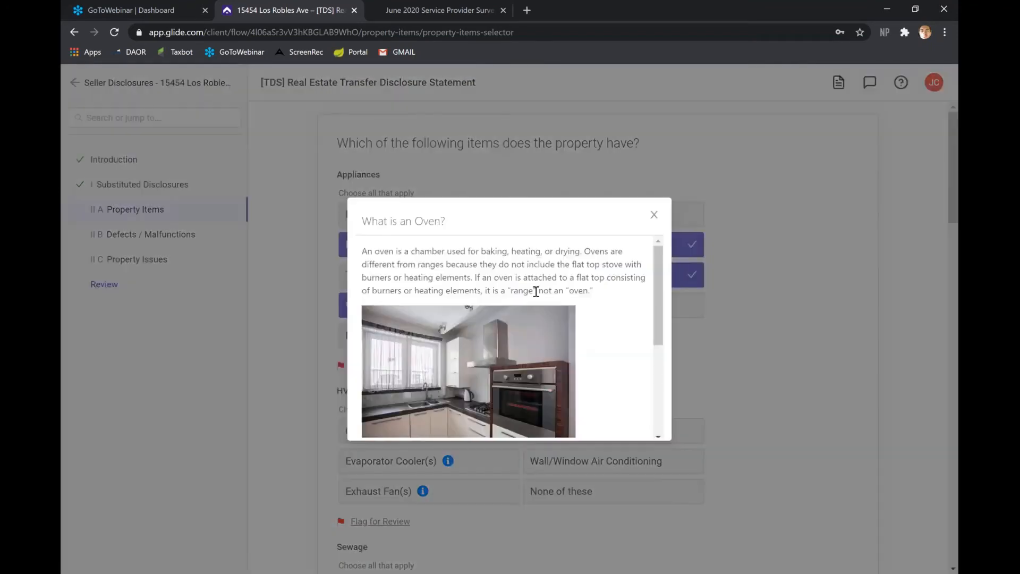
{"action": "scroll", "coordinate": [536, 291], "scroll_direction": "down", "scroll_amount": 2}
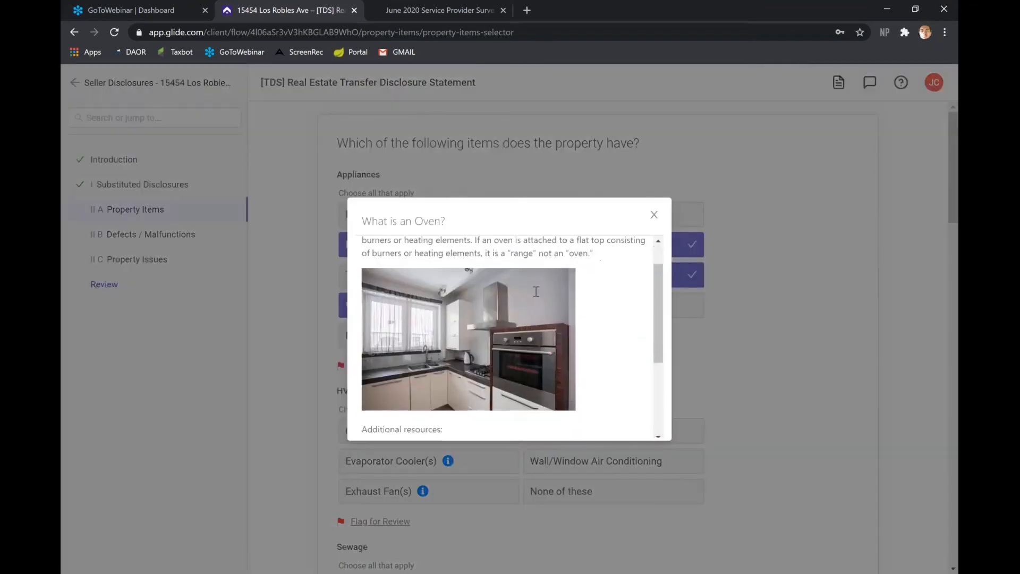
{"action": "left_click", "coordinate": [652, 216]}
{"action": "left_click", "coordinate": [625, 225]}
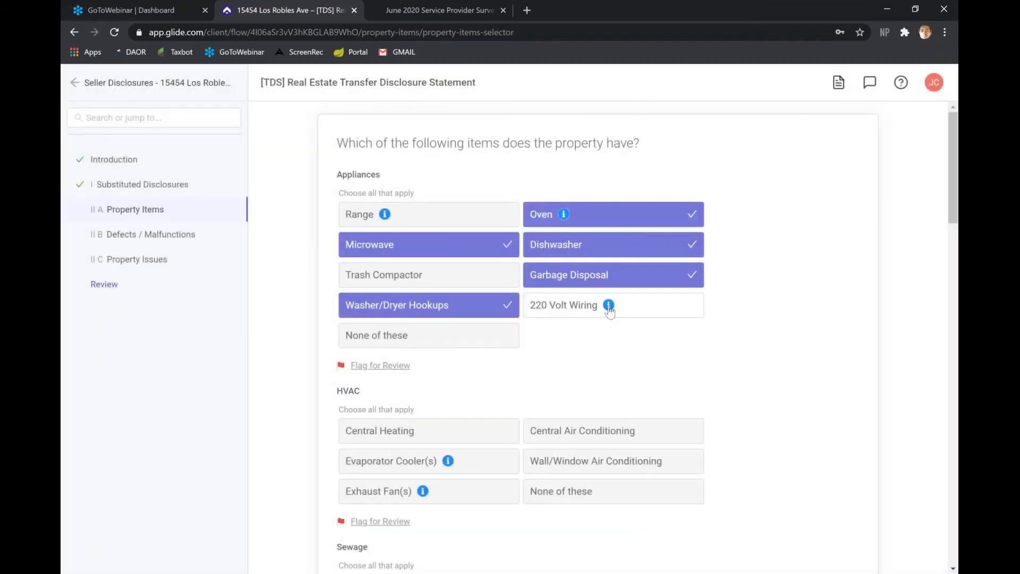
Read the explanation of 220 volt wiring and add 220 Volt Wiring to the property's appliances
{"action": "left_click", "coordinate": [608, 306]}
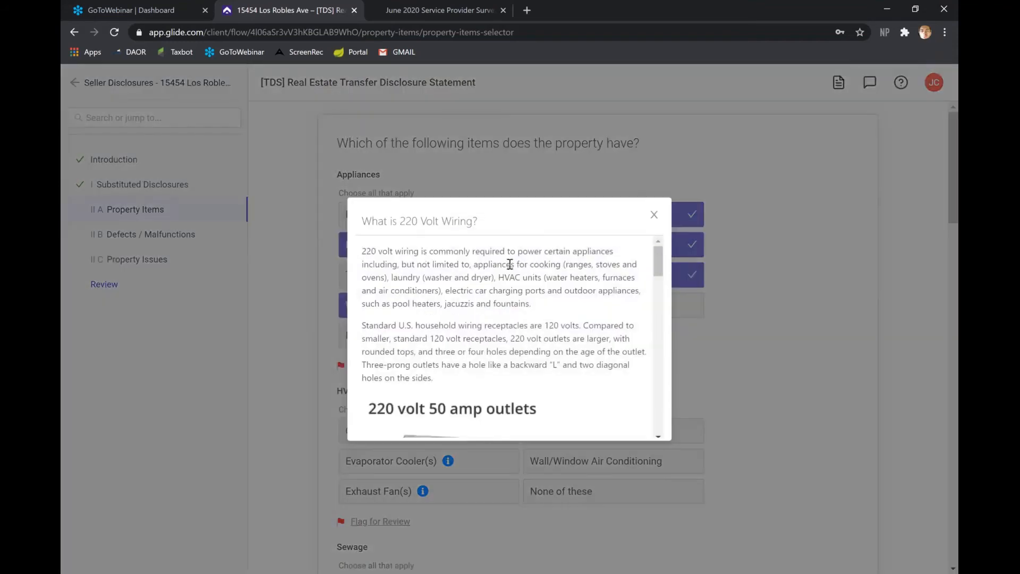
{"action": "scroll", "coordinate": [510, 264], "scroll_direction": "down", "scroll_amount": 4}
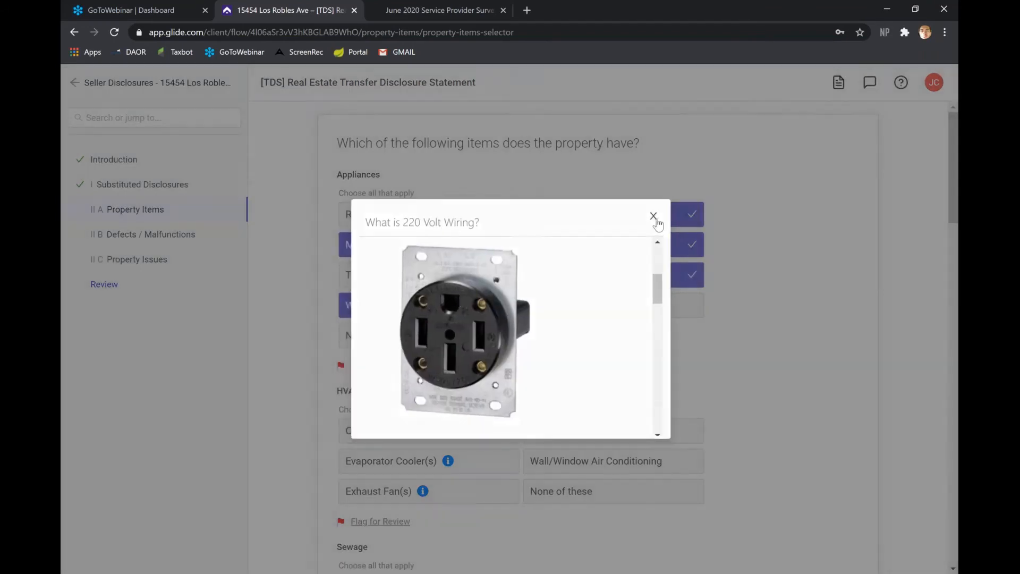
{"action": "left_click", "coordinate": [655, 217]}
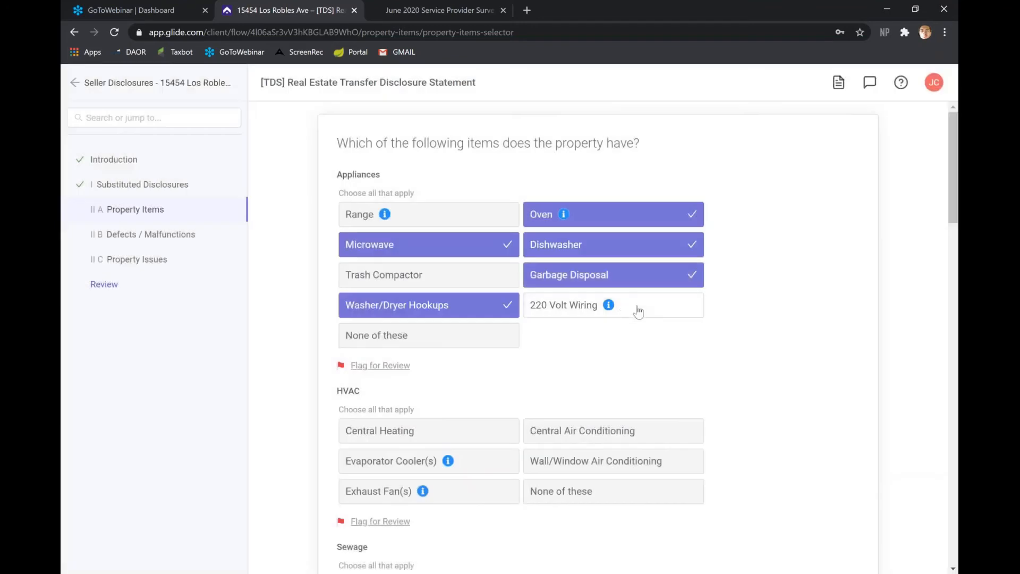
{"action": "left_click", "coordinate": [636, 310]}
Mark Central Heating under HVAC and look over the sewage, water supply, gas supply and water heater questions
{"action": "scroll", "coordinate": [579, 370], "scroll_direction": "down", "scroll_amount": 2}
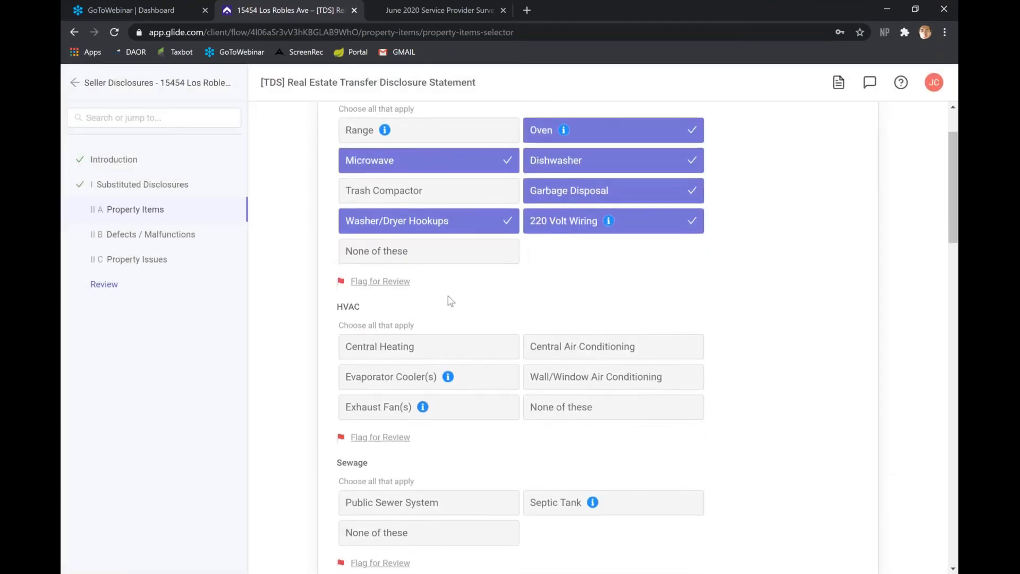
{"action": "scroll", "coordinate": [451, 295], "scroll_direction": "down", "scroll_amount": 2}
{"action": "left_click", "coordinate": [460, 281]}
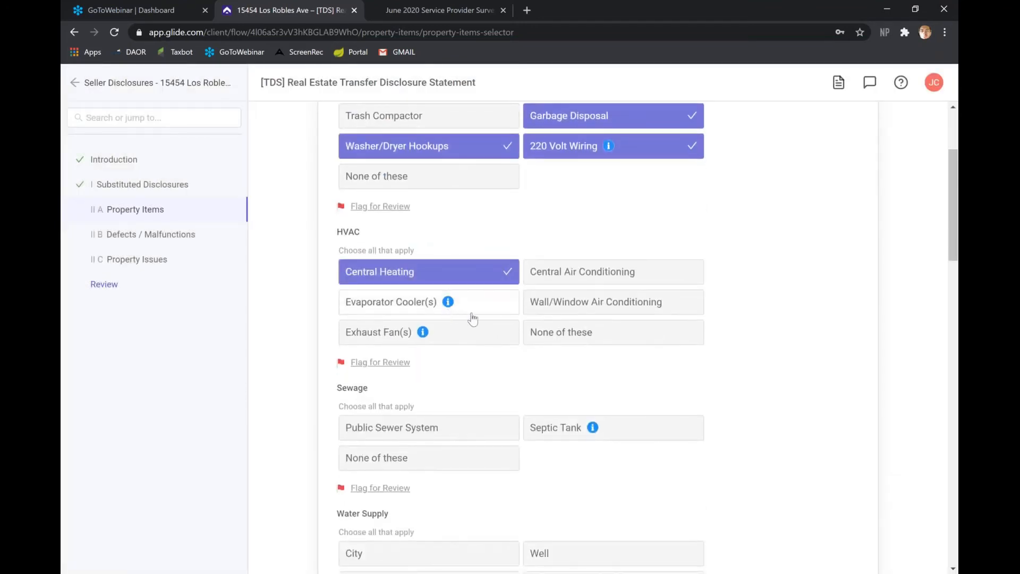
{"action": "scroll", "coordinate": [495, 365], "scroll_direction": "down", "scroll_amount": 1}
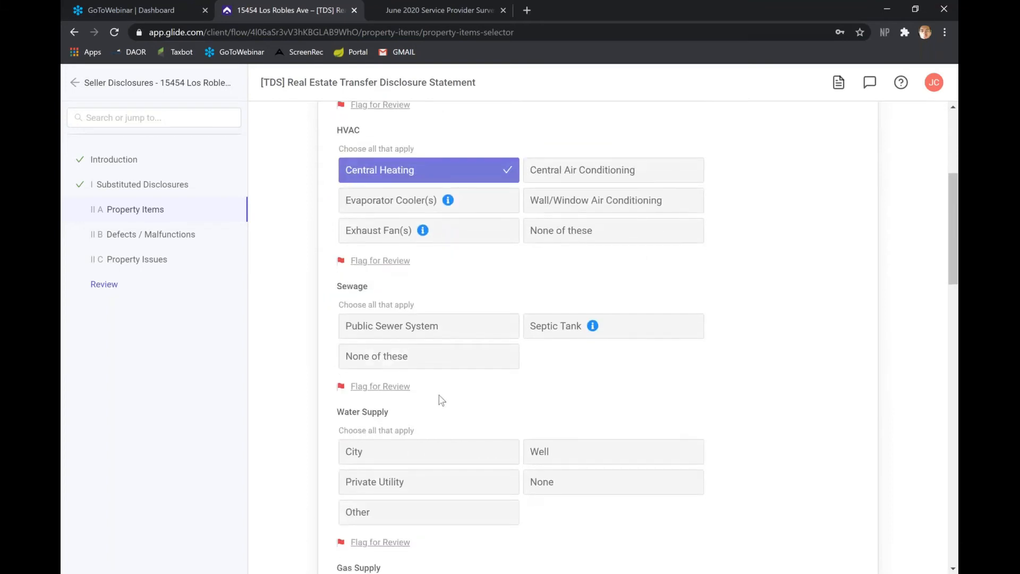
{"action": "scroll", "coordinate": [440, 401], "scroll_direction": "down", "scroll_amount": 4}
{"action": "scroll", "coordinate": [439, 399], "scroll_direction": "down", "scroll_amount": 1}
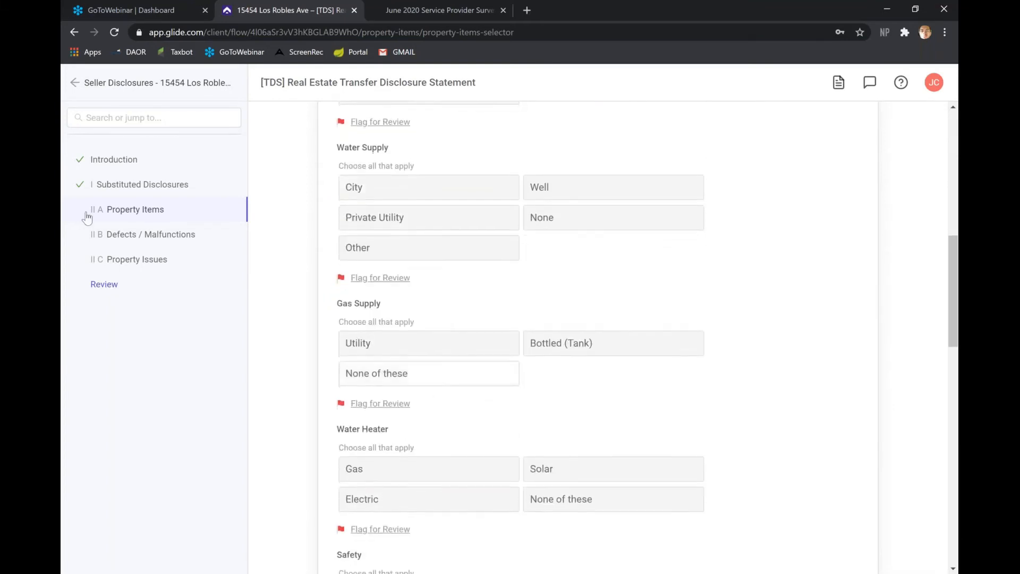
Look through the Defects / Malfunctions question and continue without answering it into the Property Issues section
{"action": "left_click", "coordinate": [140, 237]}
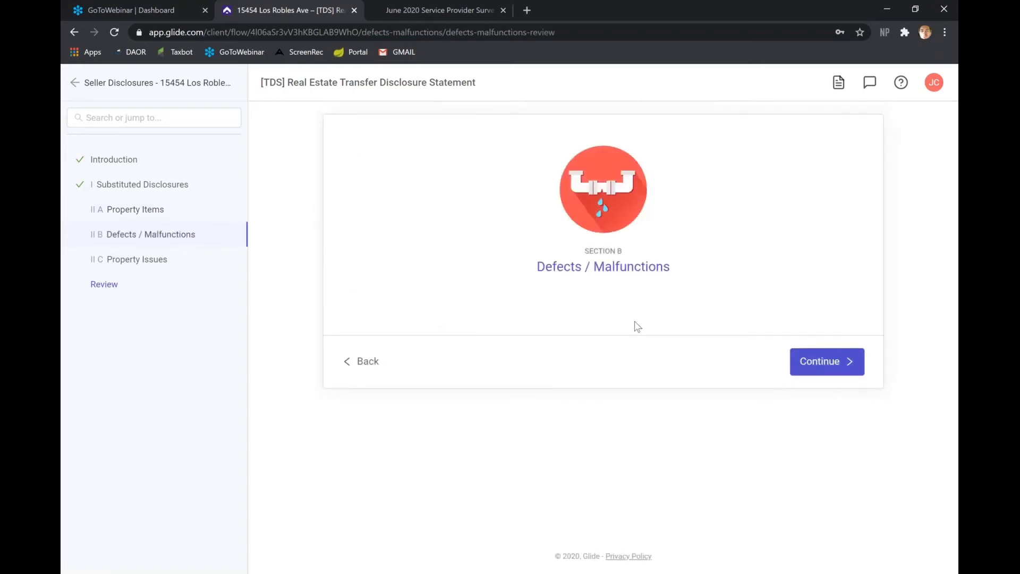
{"action": "left_click", "coordinate": [834, 363]}
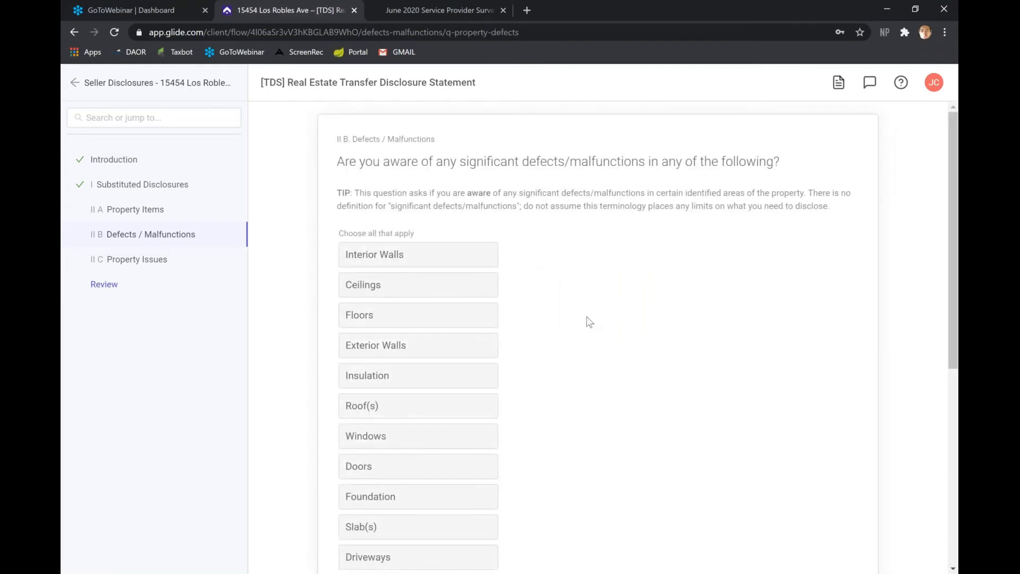
{"action": "scroll", "coordinate": [588, 321], "scroll_direction": "down", "scroll_amount": 6}
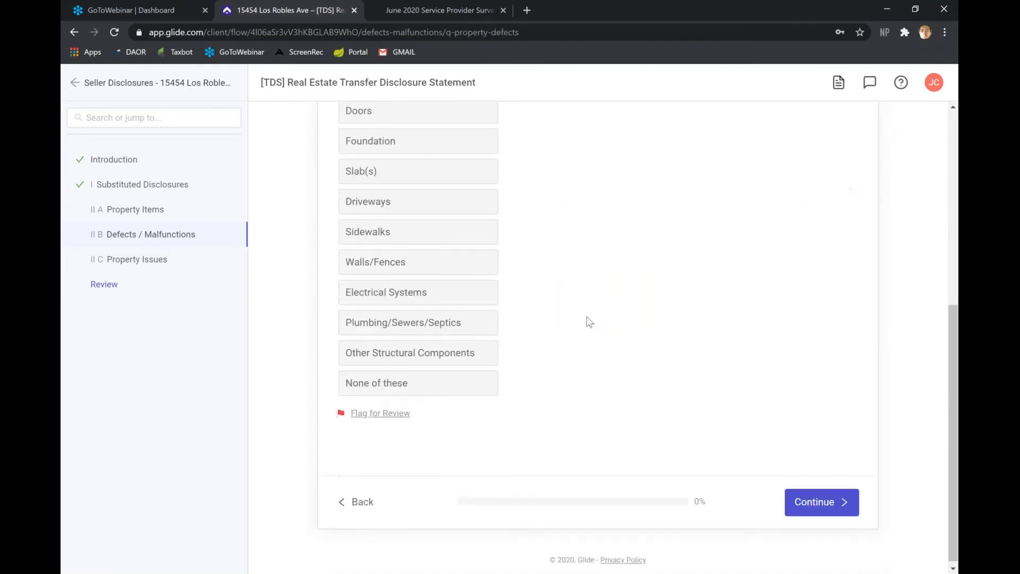
{"action": "left_click", "coordinate": [832, 507]}
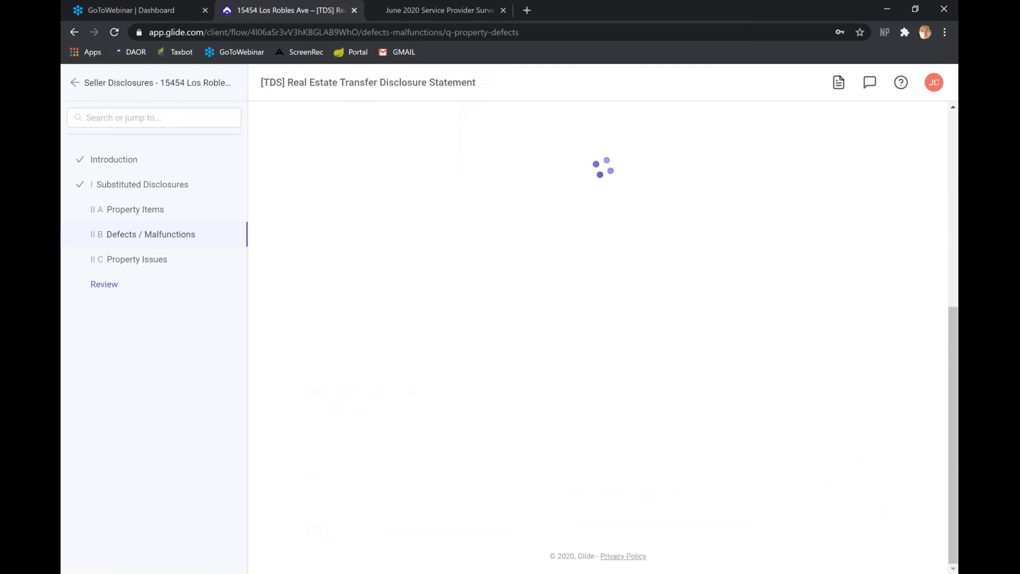
{"action": "left_click", "coordinate": [816, 363]}
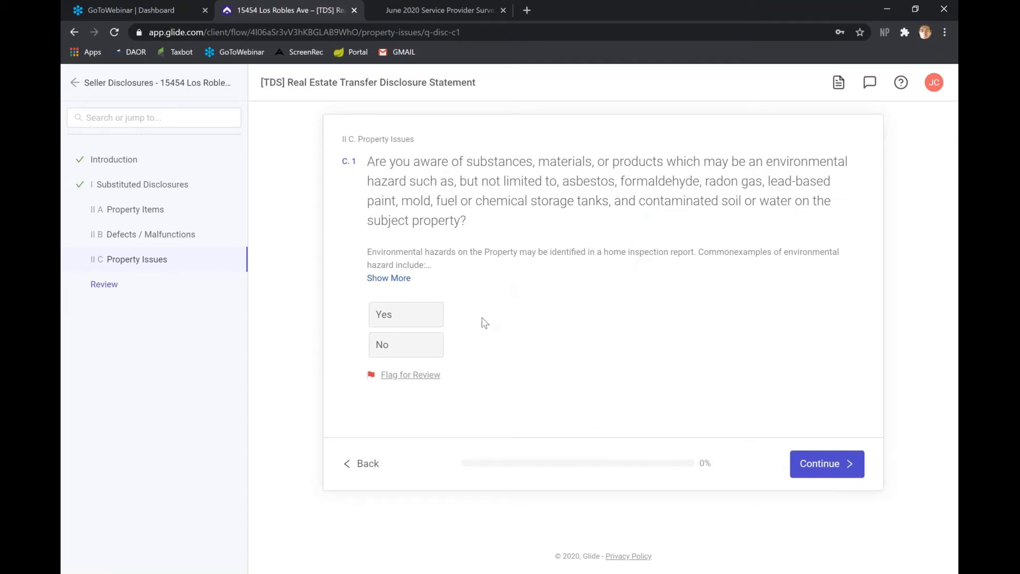
Answer No to environmental hazards (C.1) and to features shared with adjoining landowners (C.2), trying Yes on C.2 before settling on No
{"action": "left_click", "coordinate": [424, 353]}
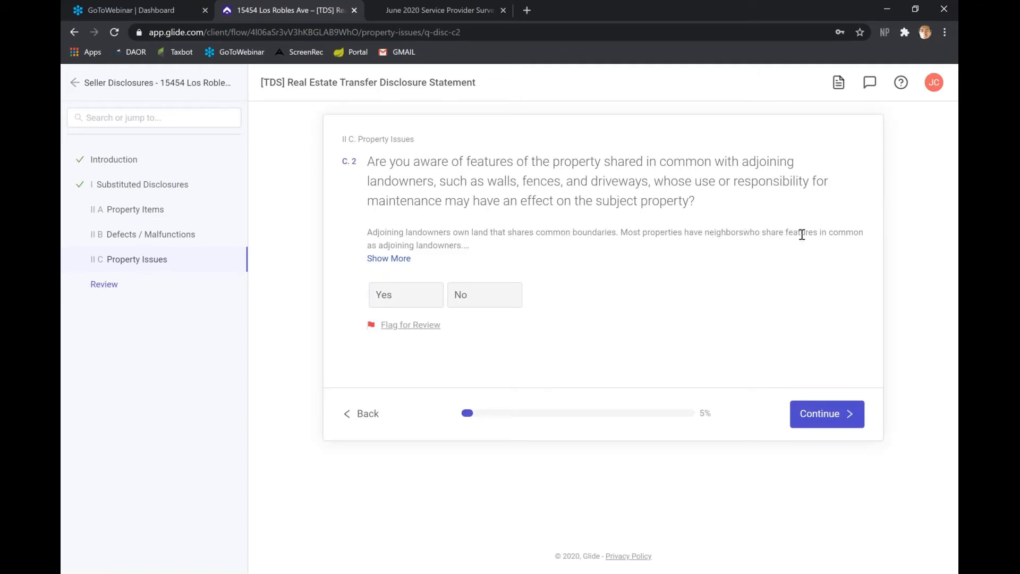
{"action": "left_click", "coordinate": [470, 299]}
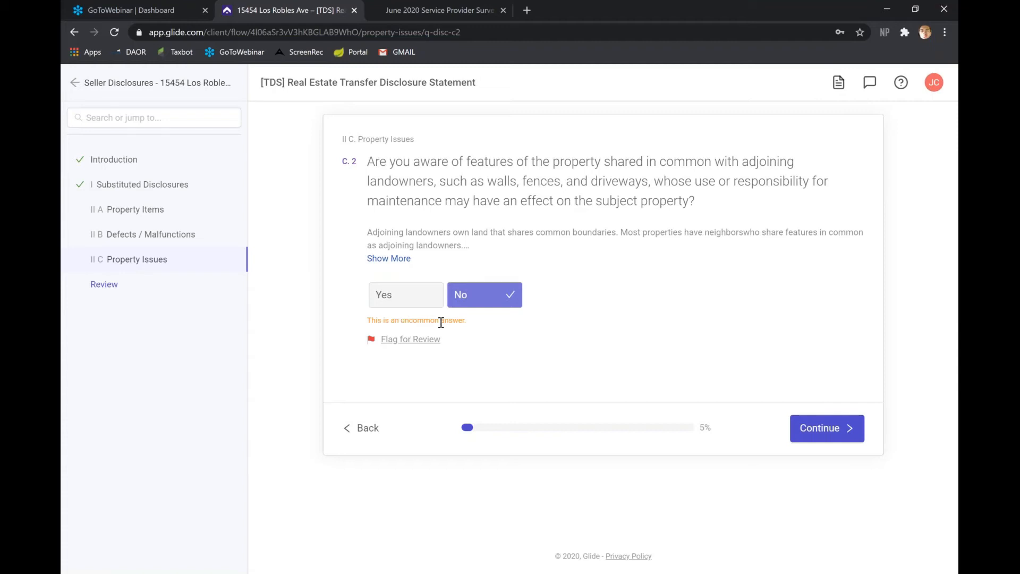
{"action": "left_click", "coordinate": [390, 309]}
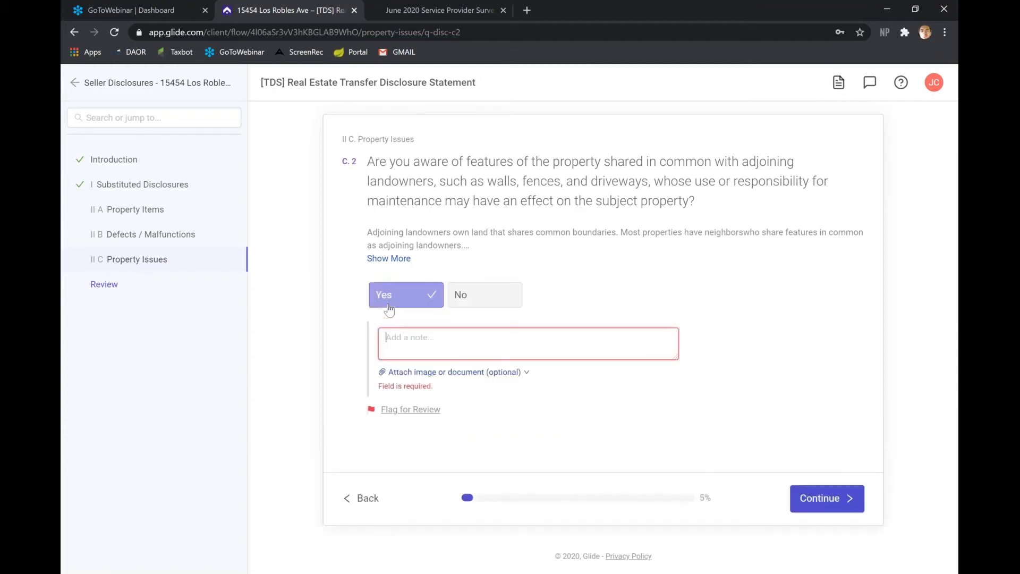
{"action": "left_click", "coordinate": [468, 295]}
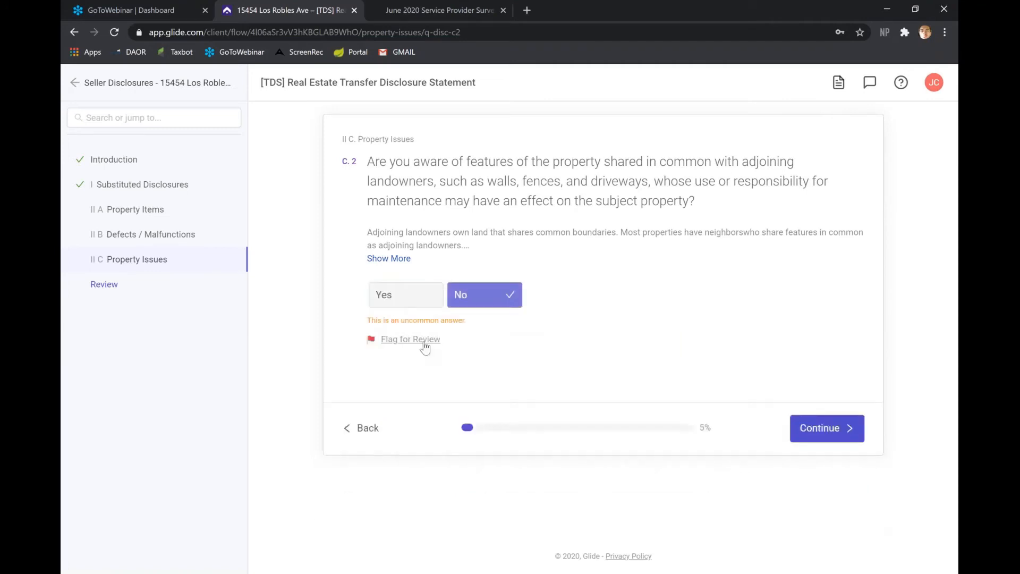
Flag question C.2 for the agent's review with the comment "I'm not sure?"
{"action": "left_click", "coordinate": [410, 339]}
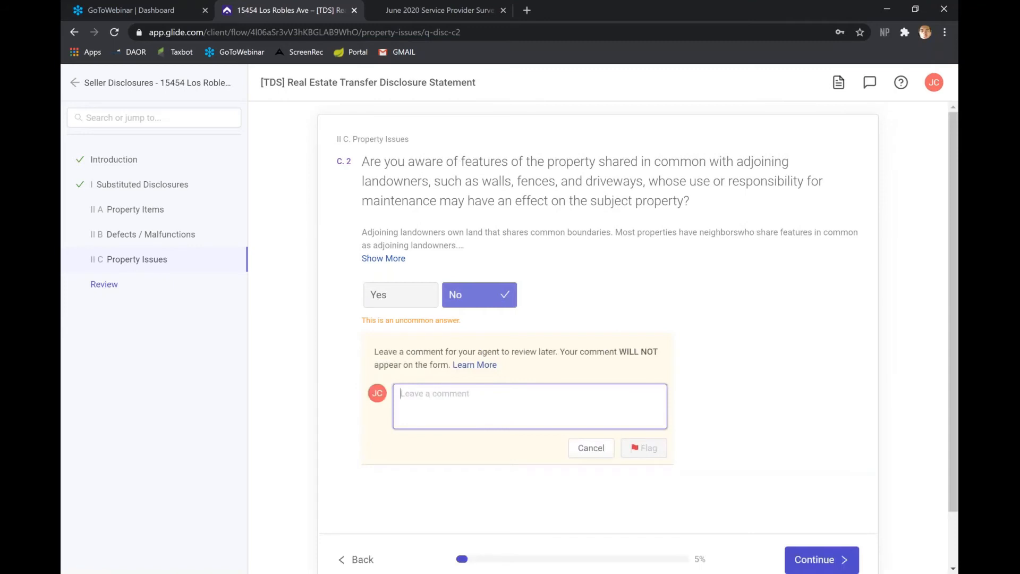
{"action": "type", "text": "I'm not sure"}
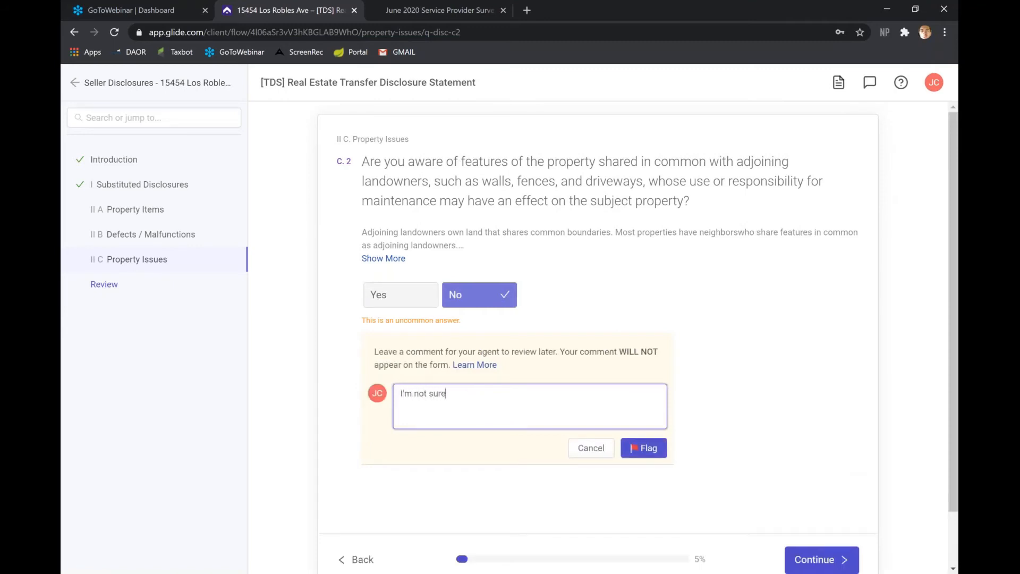
{"action": "type", "text": "?"}
{"action": "left_click", "coordinate": [643, 447]}
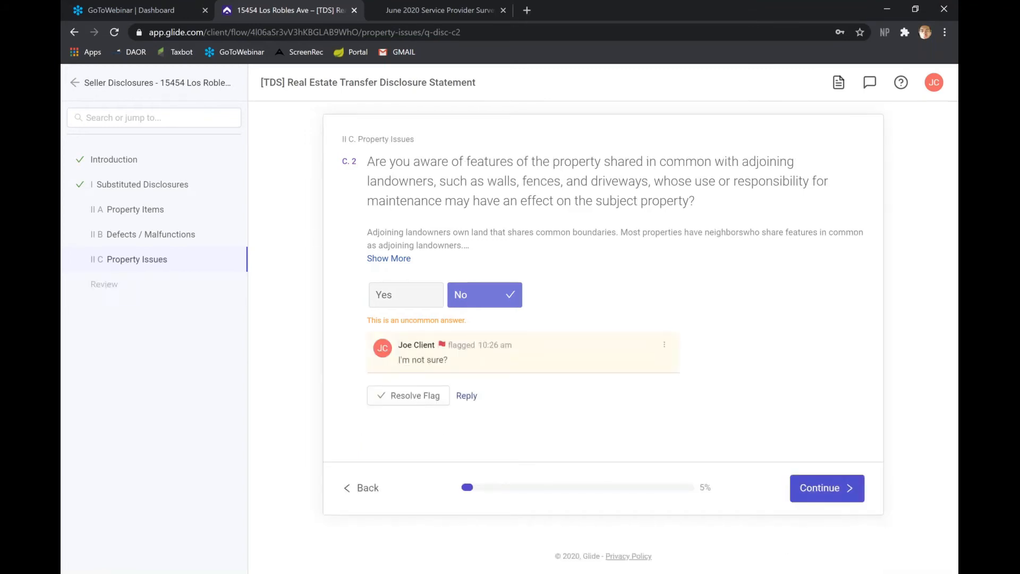
Go to the Review section, decline to answer the skipped questions first and look over the summary of answers by section
{"action": "left_click", "coordinate": [104, 284]}
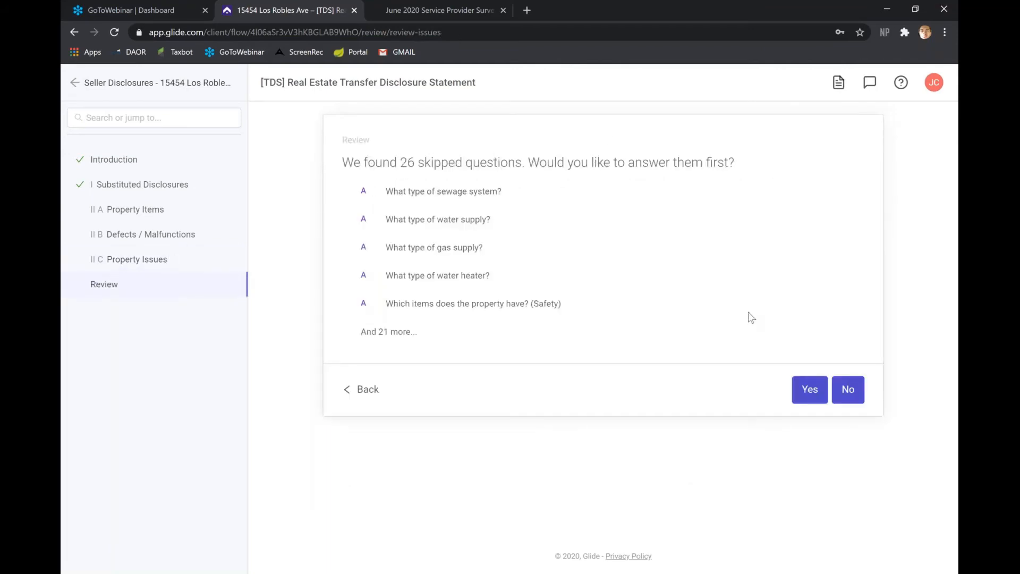
{"action": "left_click", "coordinate": [847, 391]}
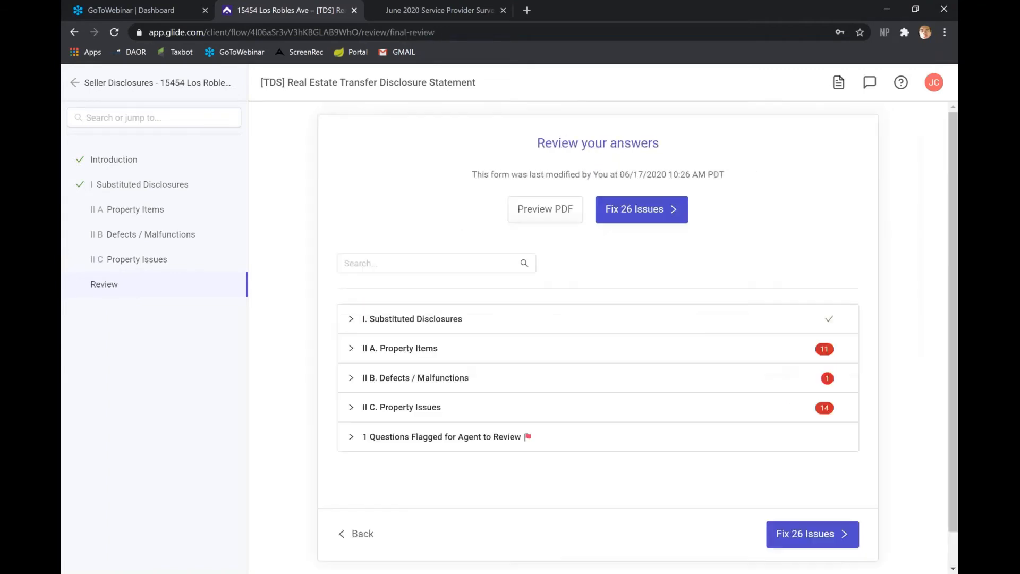
{"action": "scroll", "coordinate": [636, 333], "scroll_direction": "down", "scroll_amount": 1}
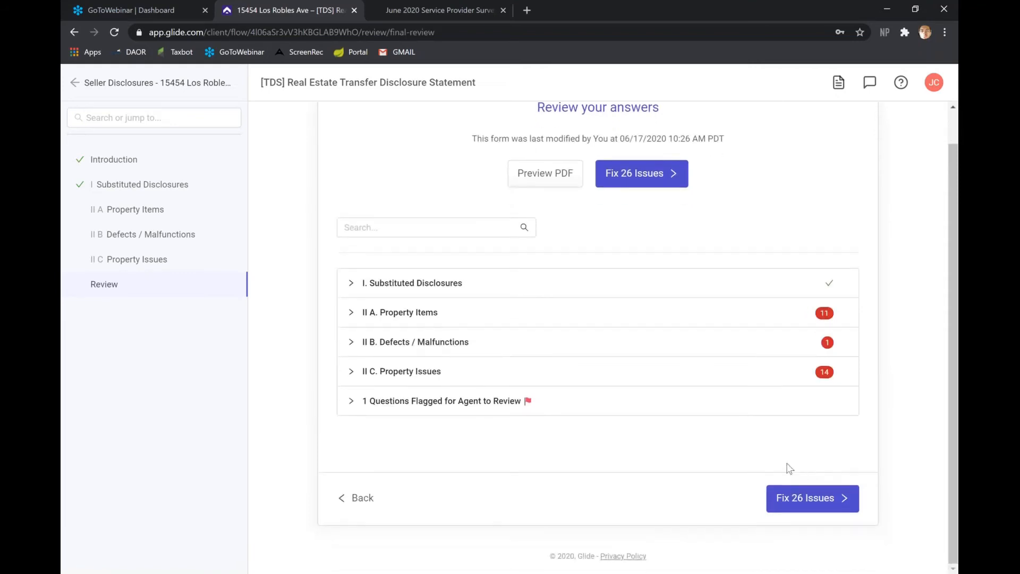
{"action": "scroll", "coordinate": [646, 353], "scroll_direction": "up", "scroll_amount": 1}
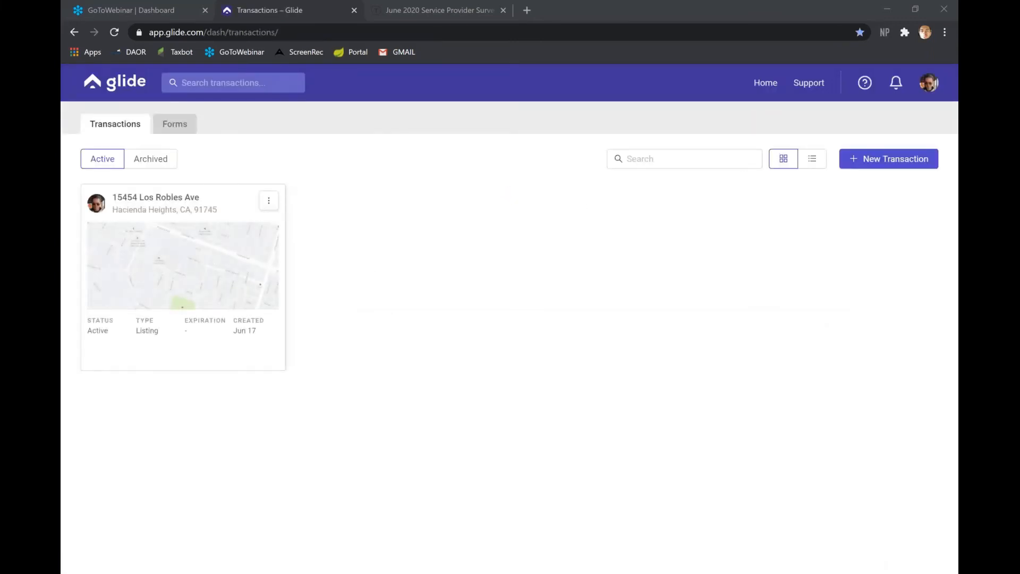
Compare the list and grid layouts of the agent's transactions and check the transaction's status and archive options
{"action": "left_click", "coordinate": [806, 164]}
{"action": "left_click", "coordinate": [808, 168]}
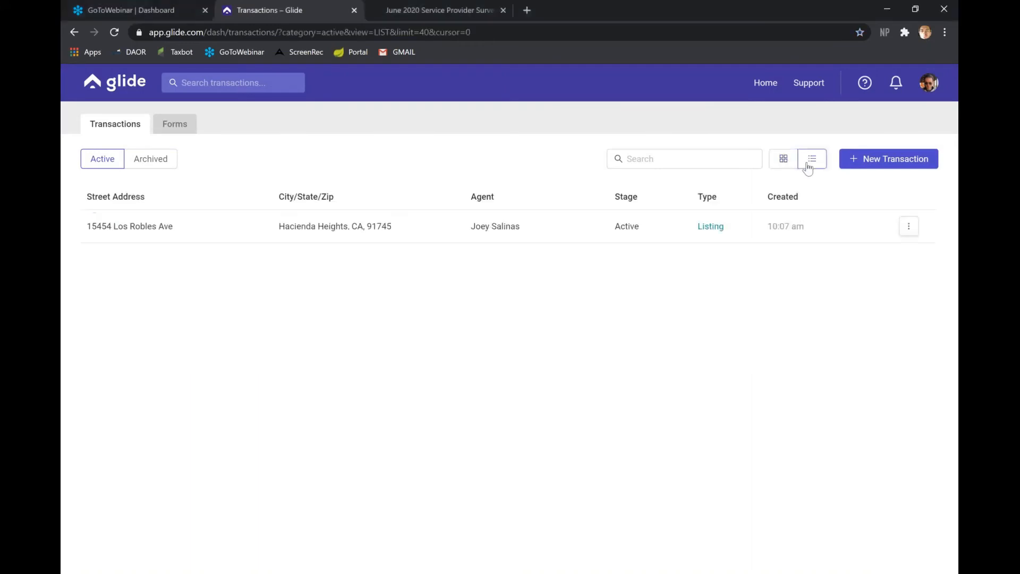
{"action": "left_click", "coordinate": [785, 162]}
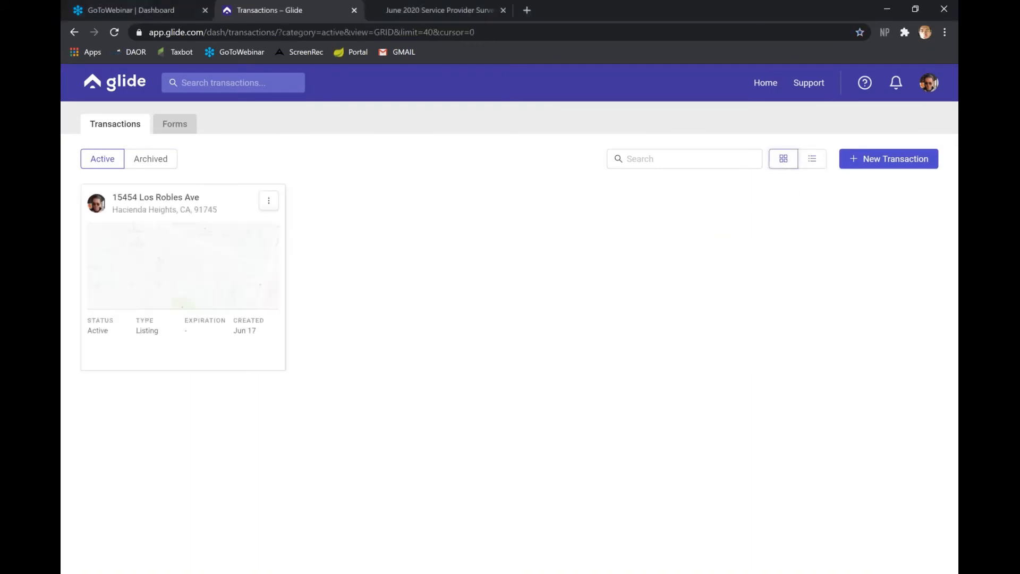
{"action": "left_click", "coordinate": [270, 201]}
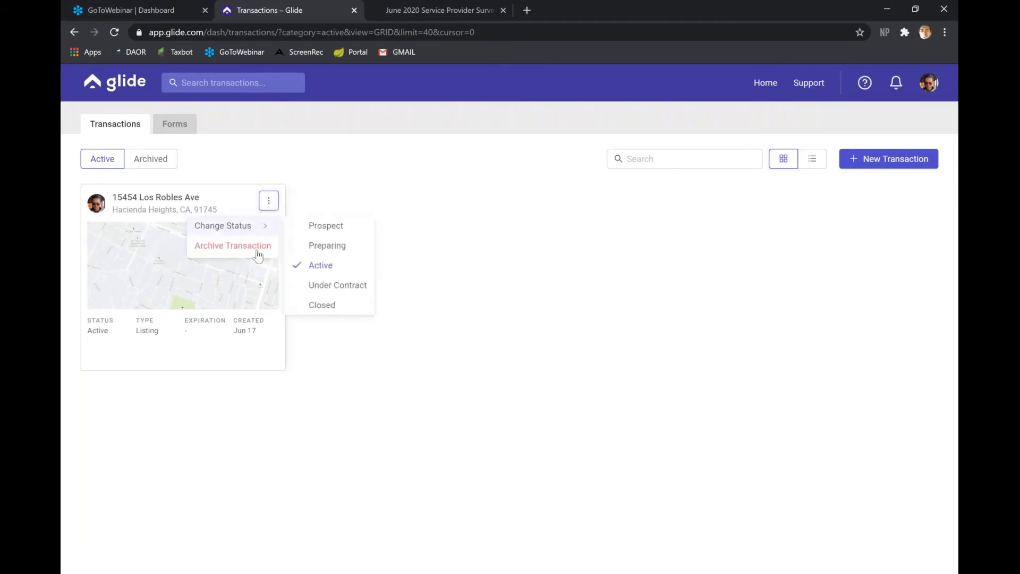
{"action": "left_click", "coordinate": [336, 367]}
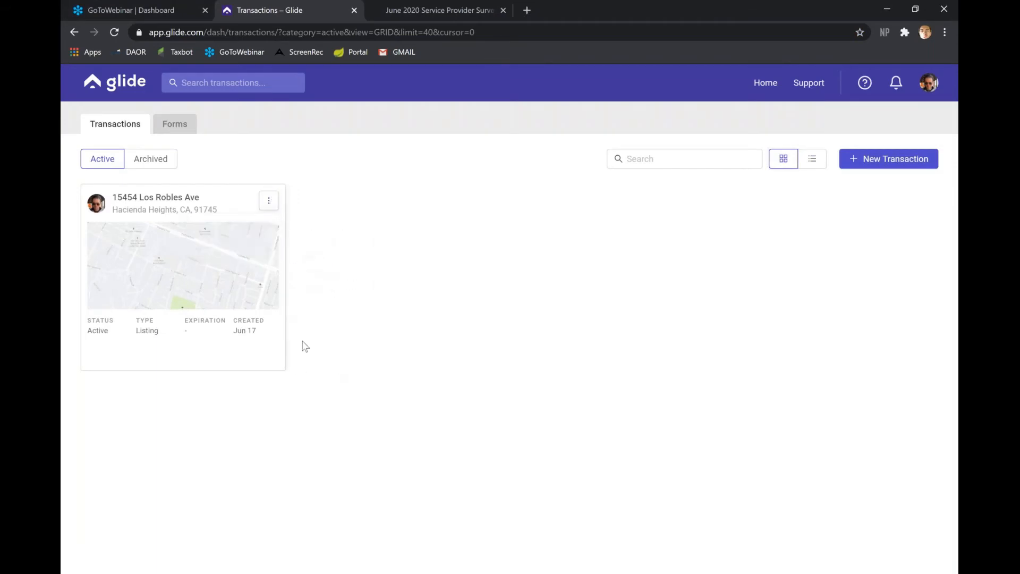
Open the active listing's Request Seller Disclosures workflow and check its preview and additional options
{"action": "left_click", "coordinate": [178, 261]}
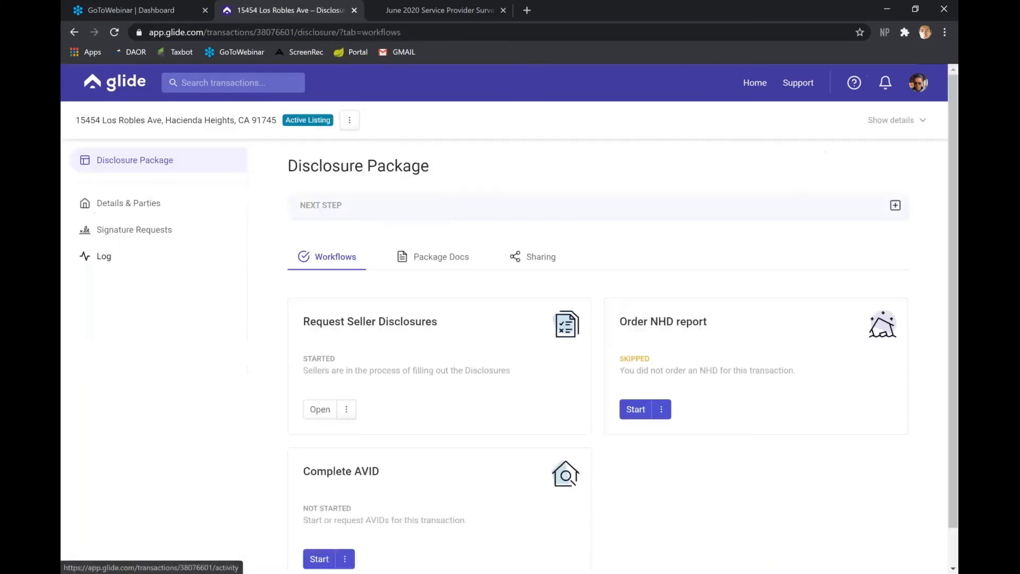
{"action": "scroll", "coordinate": [451, 230], "scroll_direction": "down", "scroll_amount": 1}
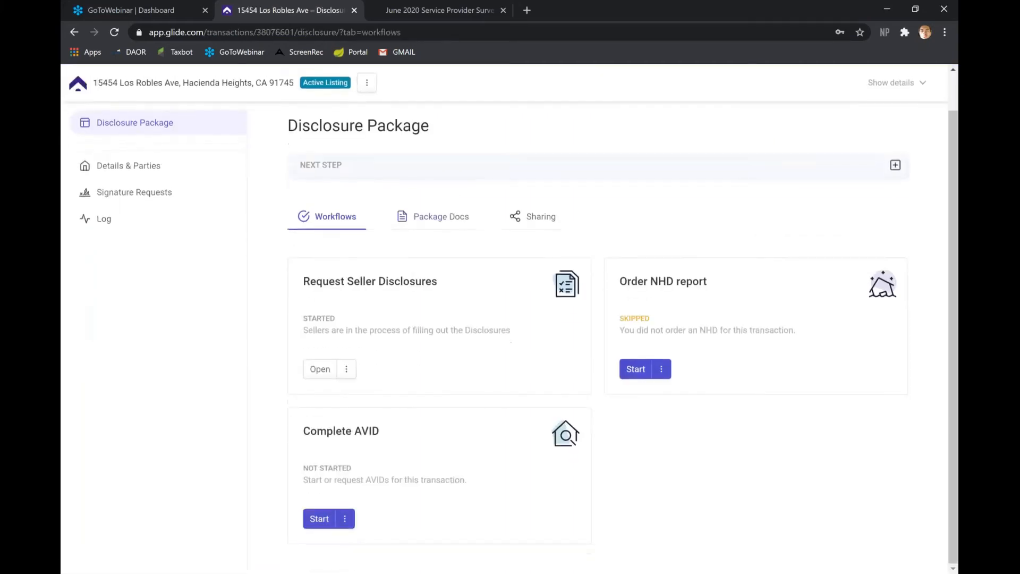
{"action": "left_click", "coordinate": [451, 317]}
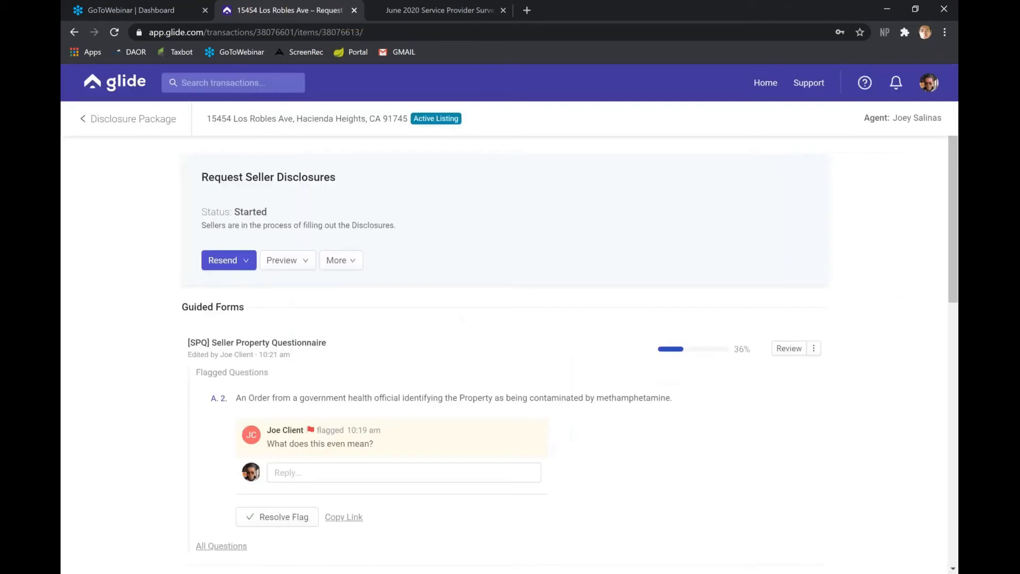
{"action": "left_click", "coordinate": [304, 263]}
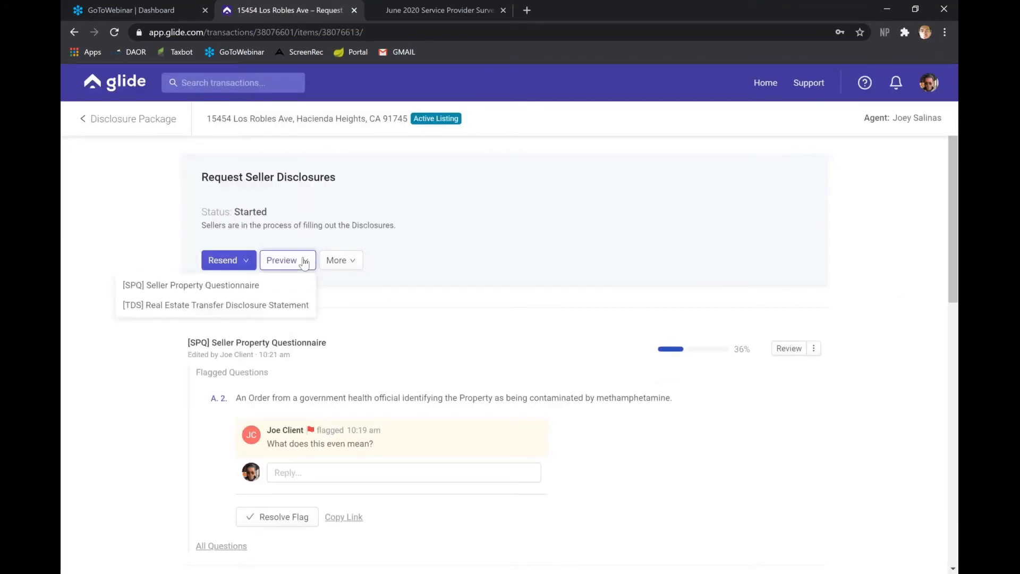
{"action": "left_click", "coordinate": [340, 261]}
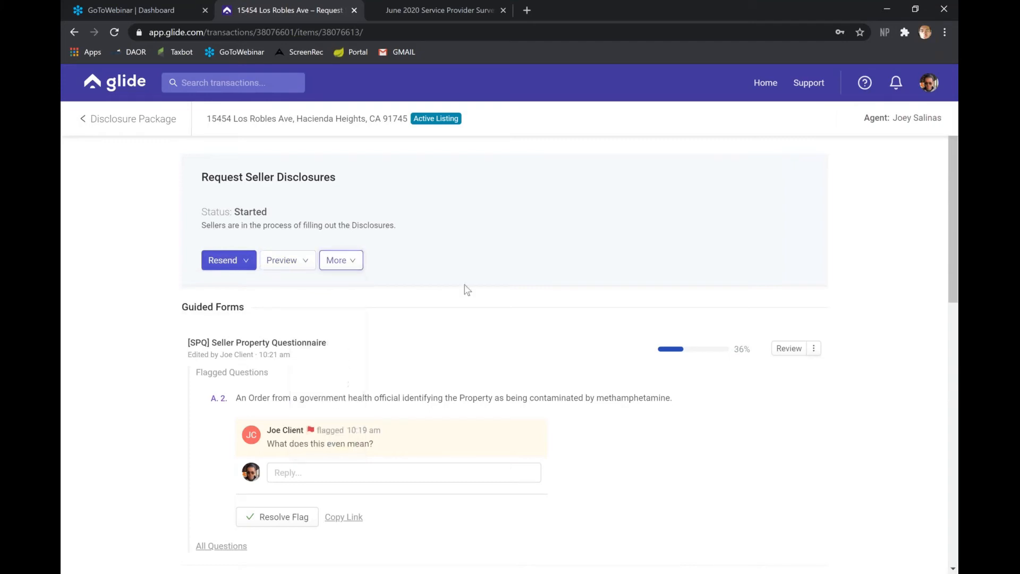
Open the Seller Property Questionnaire for review and read through its flagged question and the answers in section A. Statutory or Contractual
{"action": "scroll", "coordinate": [466, 289], "scroll_direction": "down", "scroll_amount": 3}
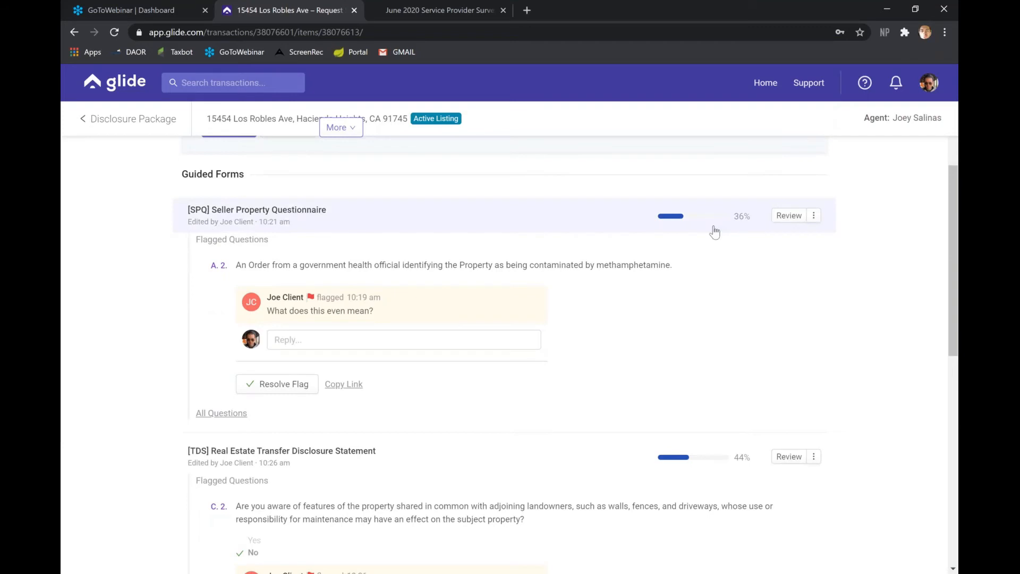
{"action": "left_click", "coordinate": [787, 222]}
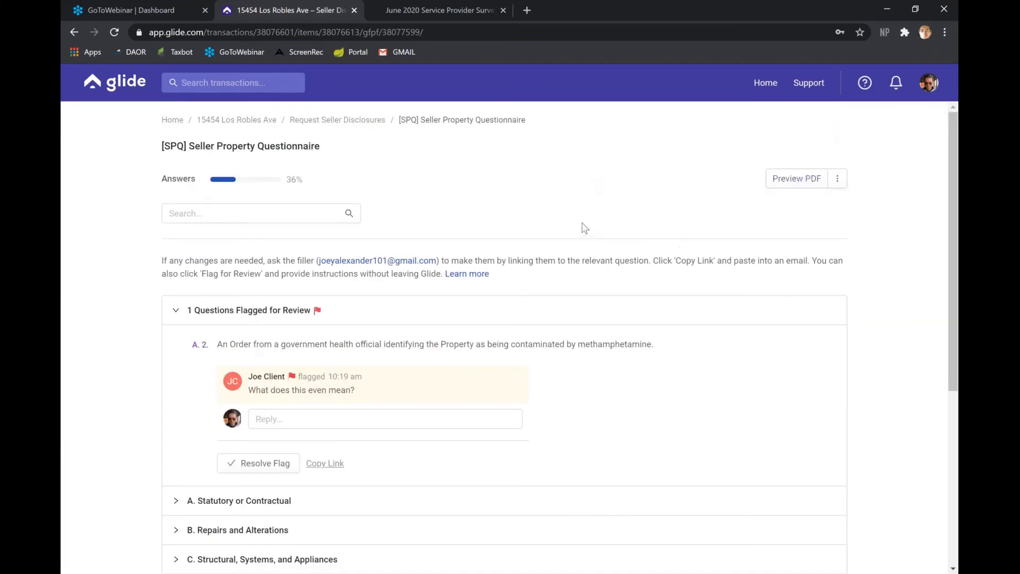
{"action": "scroll", "coordinate": [584, 227], "scroll_direction": "down", "scroll_amount": 1}
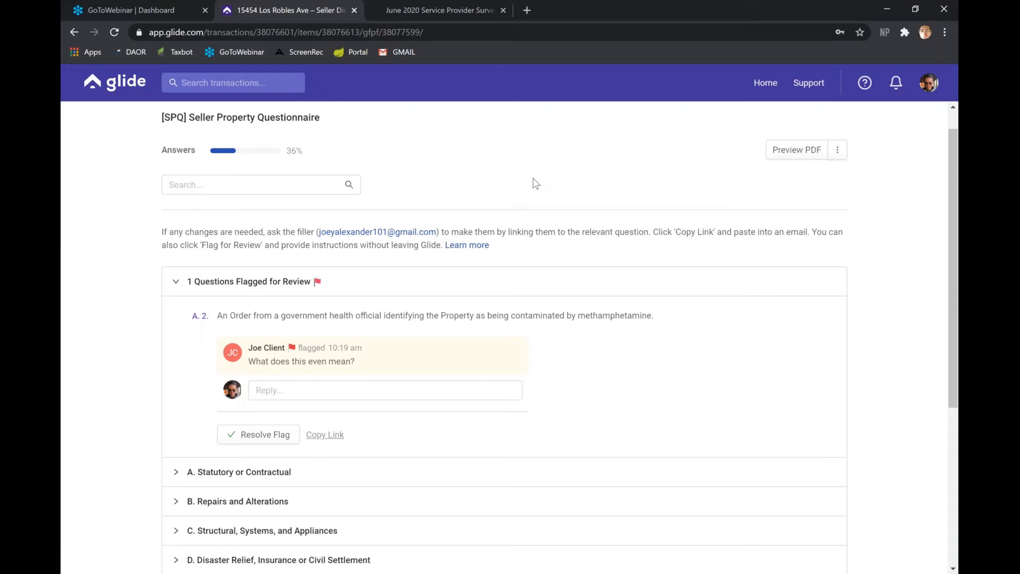
{"action": "scroll", "coordinate": [608, 219], "scroll_direction": "down", "scroll_amount": 1}
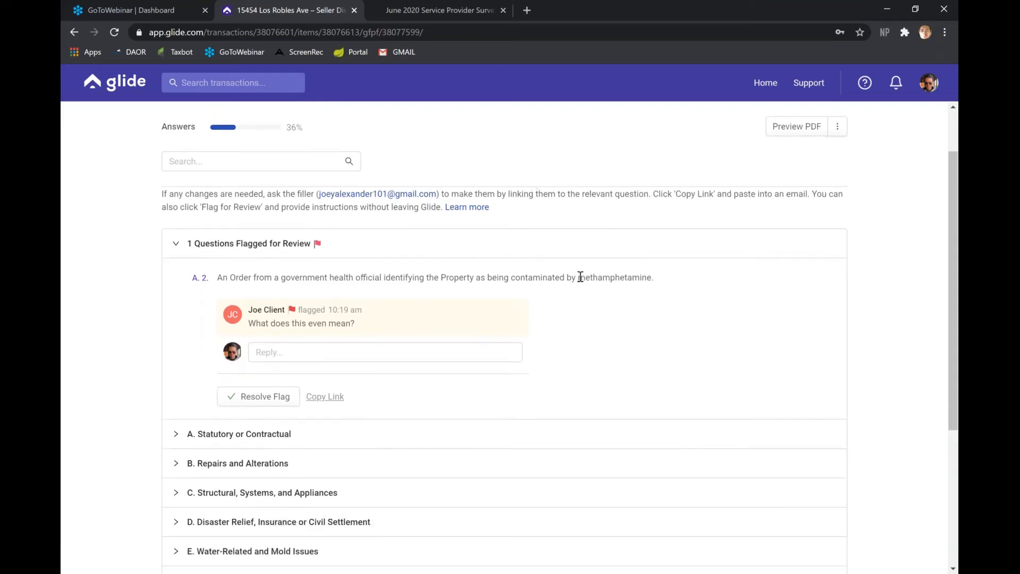
{"action": "scroll", "coordinate": [581, 276], "scroll_direction": "down", "scroll_amount": 1}
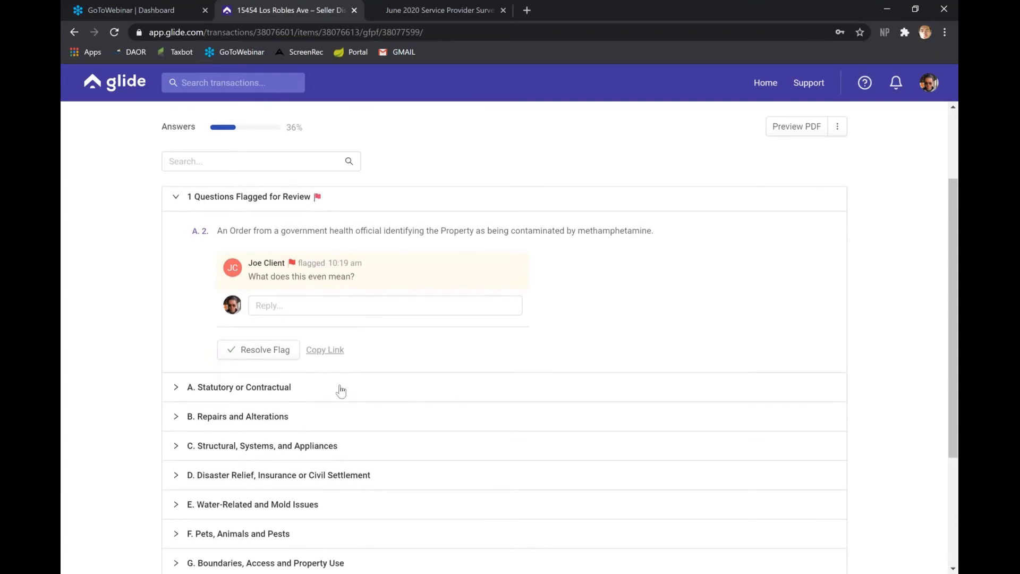
{"action": "left_click", "coordinate": [308, 393]}
{"action": "scroll", "coordinate": [354, 337], "scroll_direction": "down", "scroll_amount": 2}
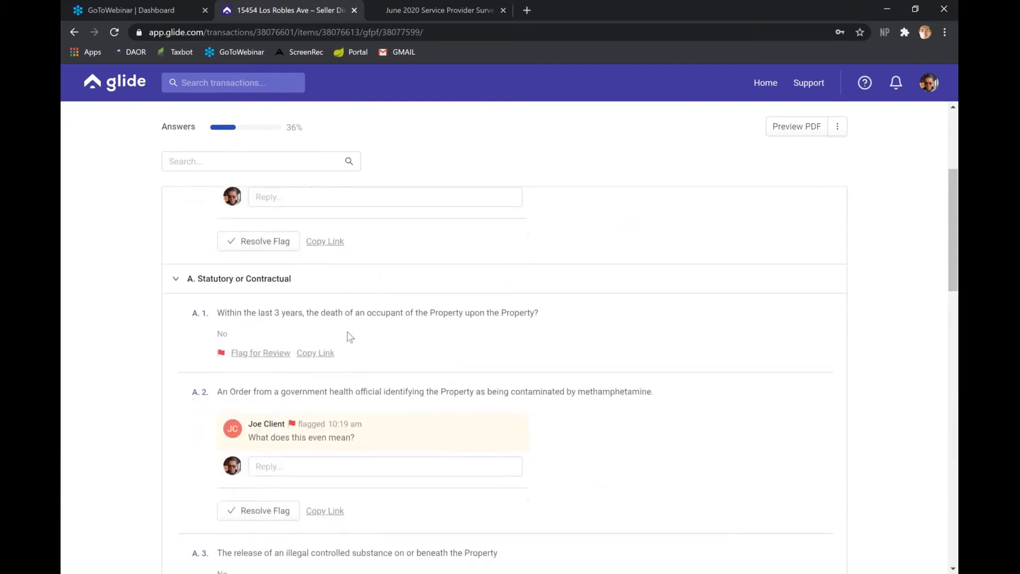
{"action": "scroll", "coordinate": [547, 369], "scroll_direction": "down", "scroll_amount": 12}
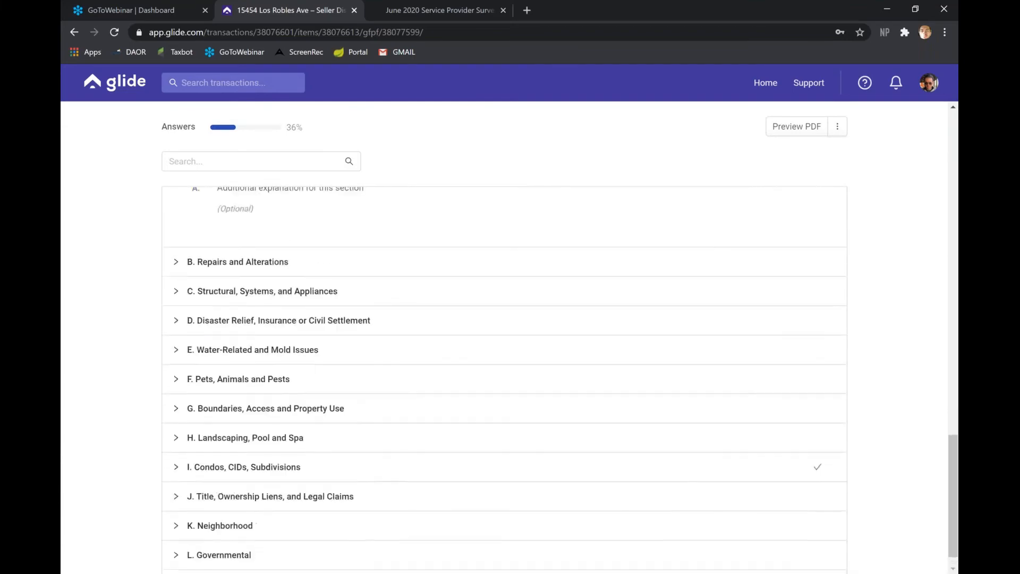
{"action": "scroll", "coordinate": [762, 205], "scroll_direction": "up", "scroll_amount": 14}
Preview the Seller Property Questionnaire as a PDF, look over the questions alongside it, and close the preview
{"action": "left_click", "coordinate": [796, 179]}
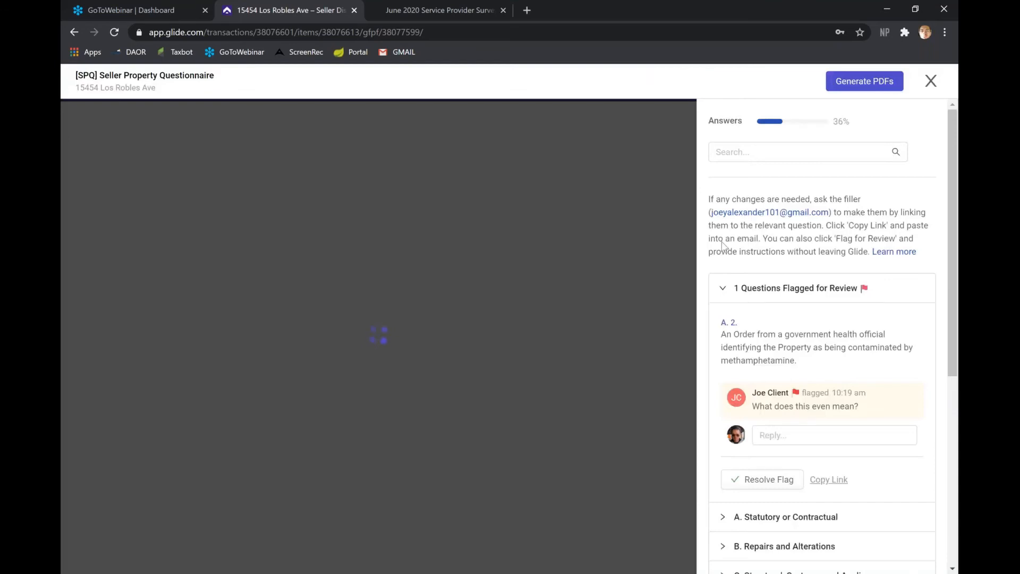
{"action": "scroll", "coordinate": [832, 325], "scroll_direction": "down", "scroll_amount": 6}
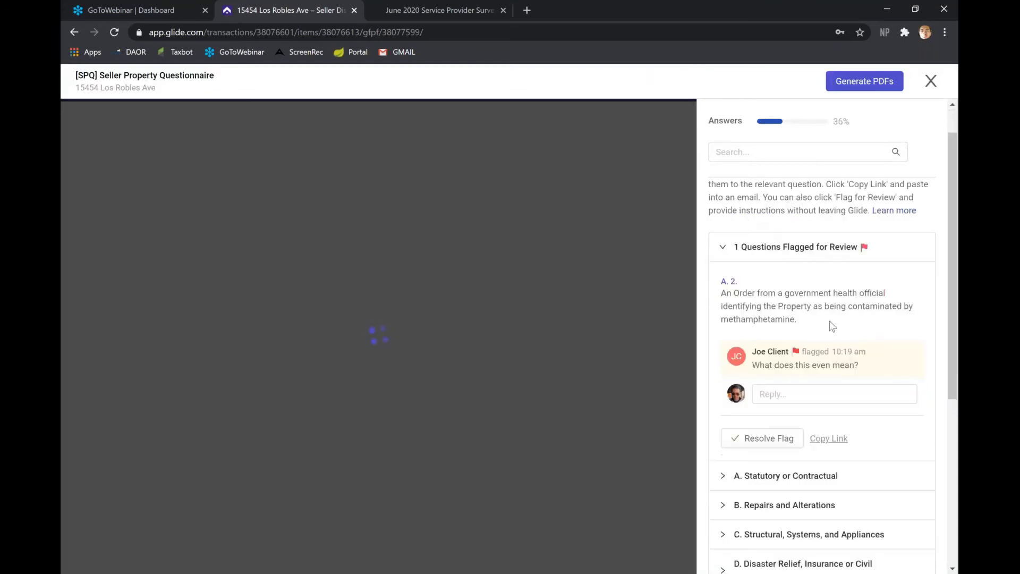
{"action": "scroll", "coordinate": [832, 325], "scroll_direction": "up", "scroll_amount": 4}
{"action": "scroll", "coordinate": [832, 325], "scroll_direction": "up", "scroll_amount": 3}
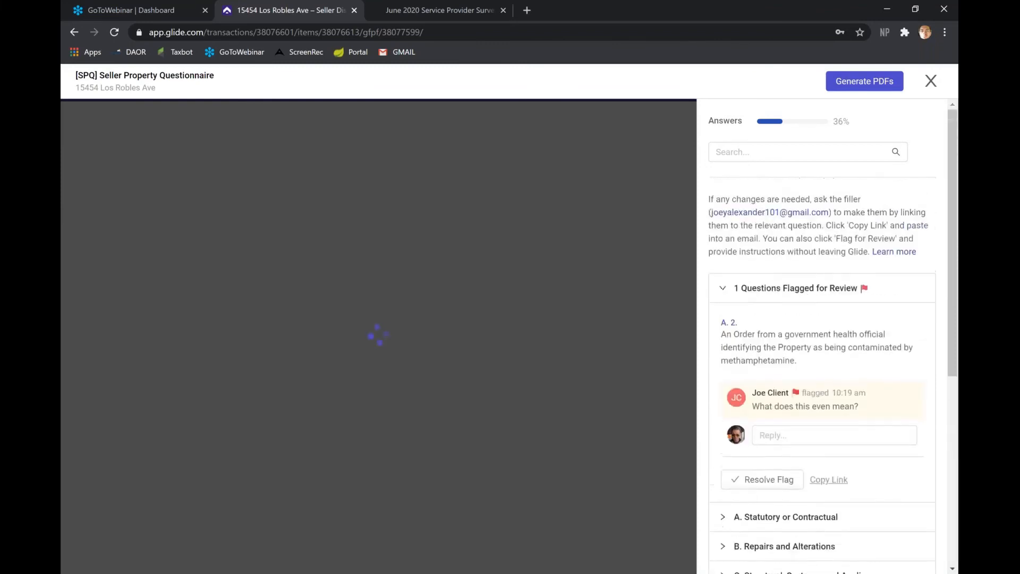
{"action": "left_click", "coordinate": [792, 439]}
{"action": "left_click", "coordinate": [931, 83]}
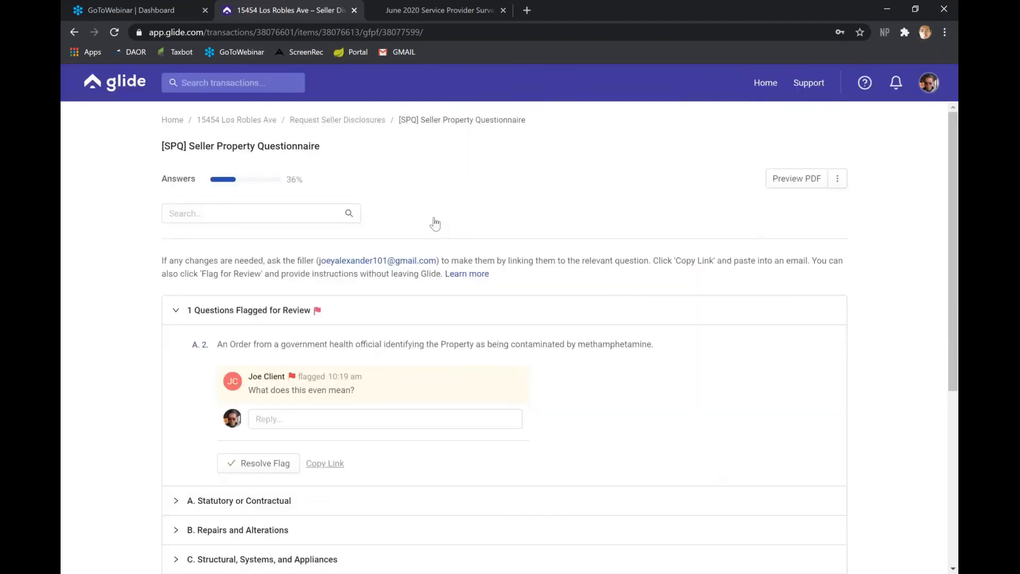
Return to Request Seller Disclosures, reply "well, I know that..." to flagged SPQ question A.2, and resolve its flag
{"action": "left_click", "coordinate": [318, 121]}
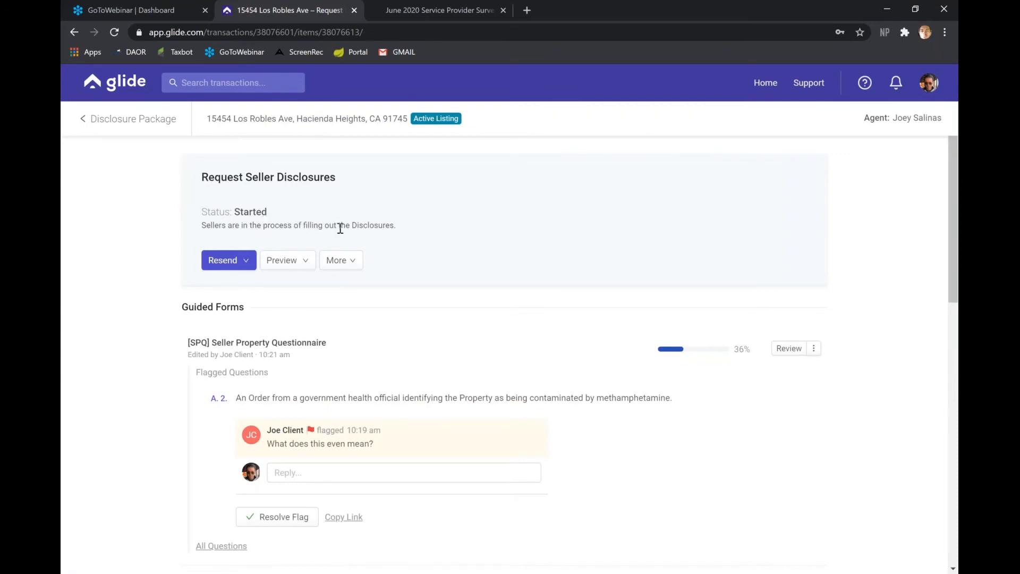
{"action": "scroll", "coordinate": [480, 248], "scroll_direction": "down", "scroll_amount": 3}
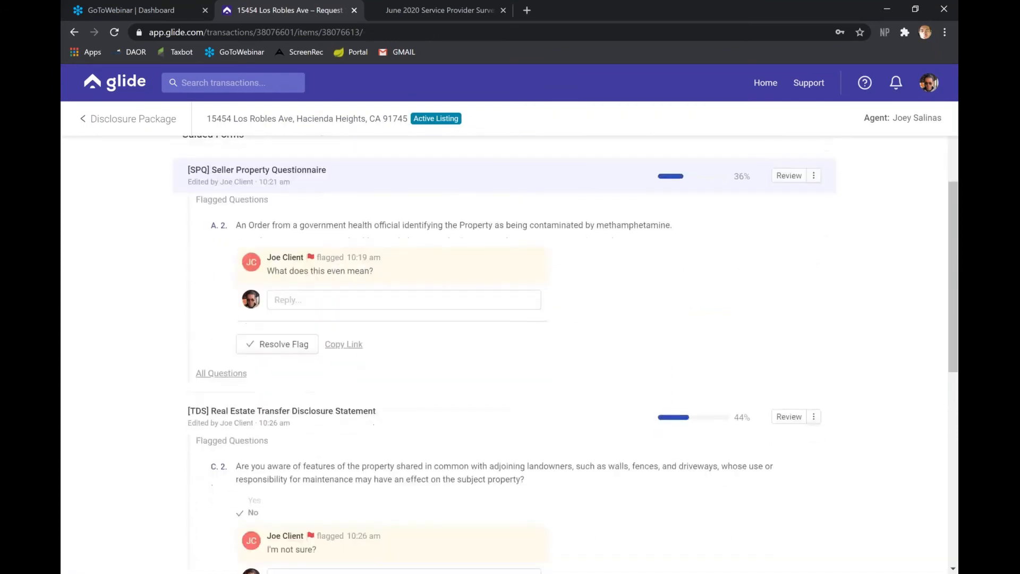
{"action": "scroll", "coordinate": [594, 389], "scroll_direction": "down", "scroll_amount": 1}
{"action": "scroll", "coordinate": [594, 389], "scroll_direction": "up", "scroll_amount": 1}
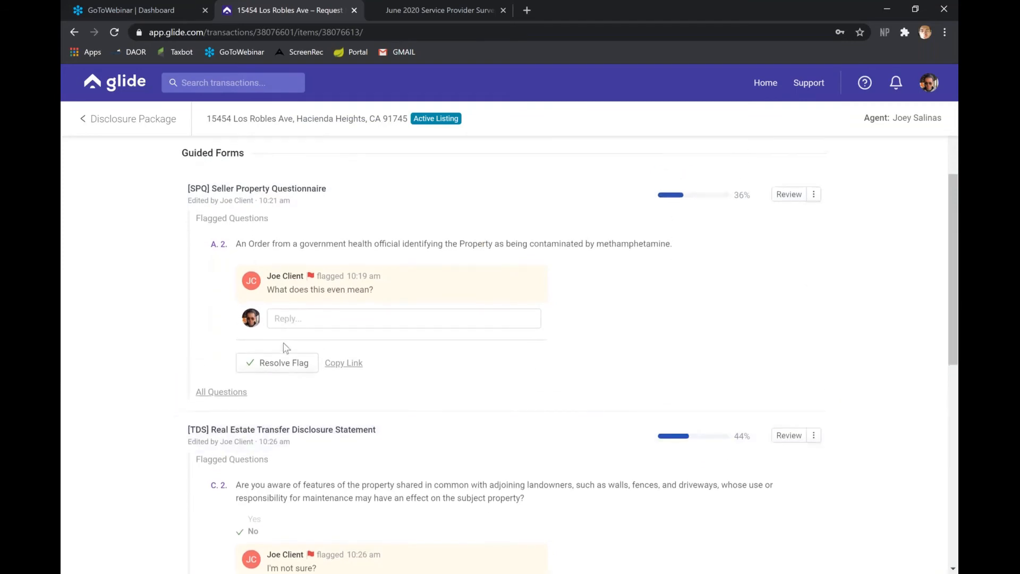
{"action": "left_click", "coordinate": [302, 321]}
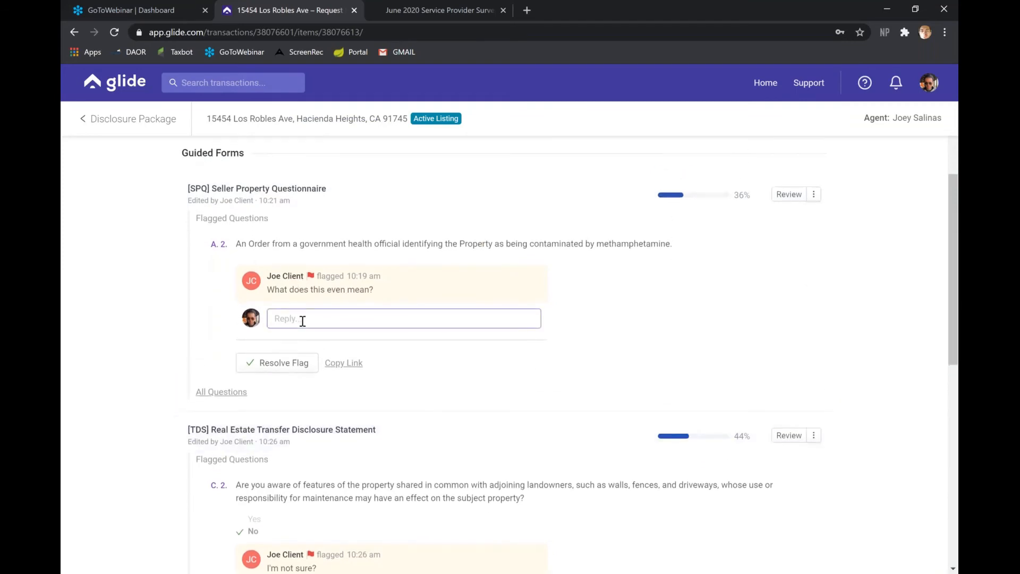
{"action": "type", "text": "well,"}
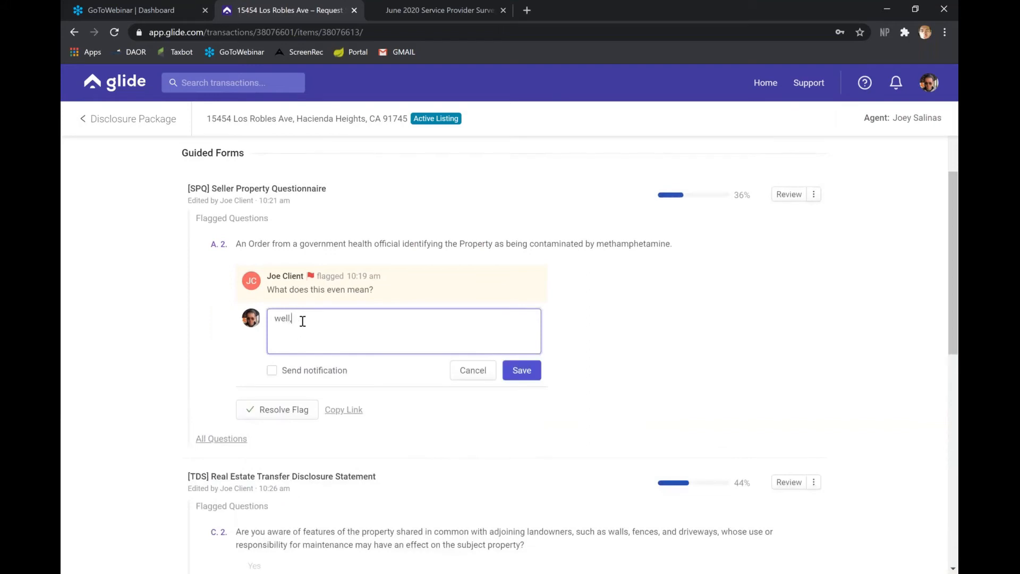
{"action": "type", "text": " i know that..."}
{"action": "left_click", "coordinate": [298, 317]}
{"action": "key", "text": "BackSpace"}
{"action": "type", "text": "I"}
{"action": "left_click", "coordinate": [897, 88]}
{"action": "left_click", "coordinate": [898, 88]}
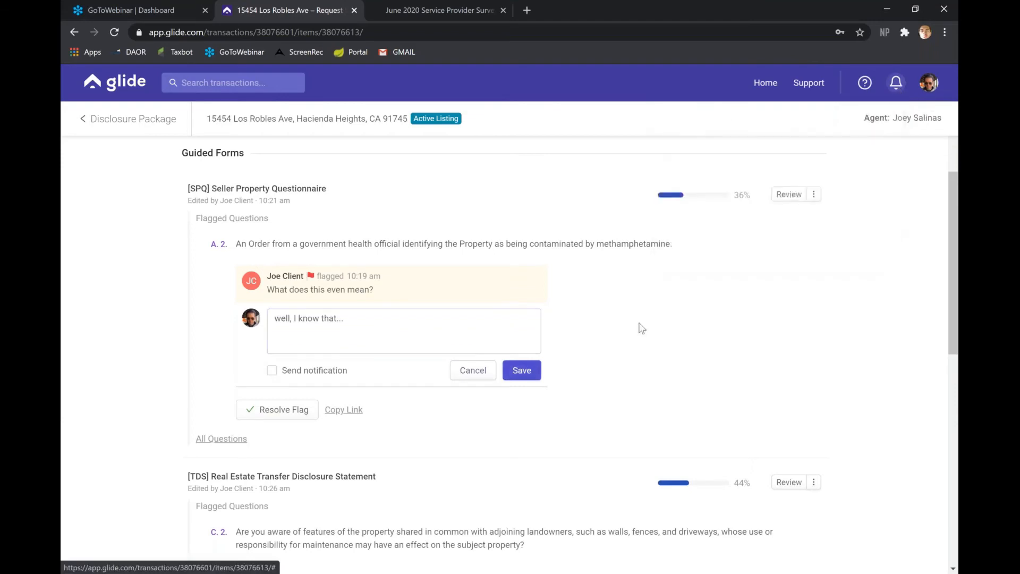
{"action": "left_click", "coordinate": [524, 371]}
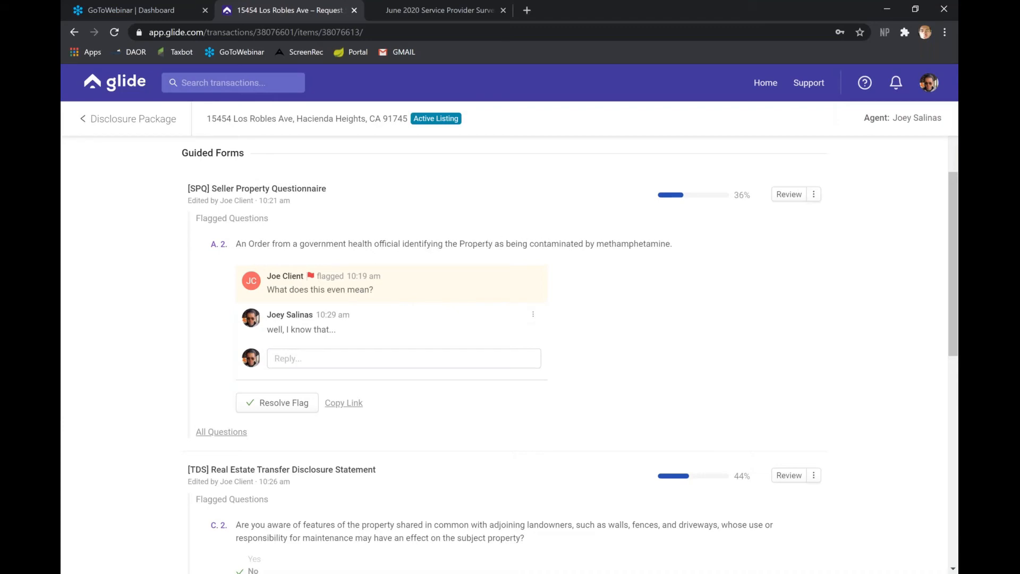
{"action": "left_click", "coordinate": [277, 403]}
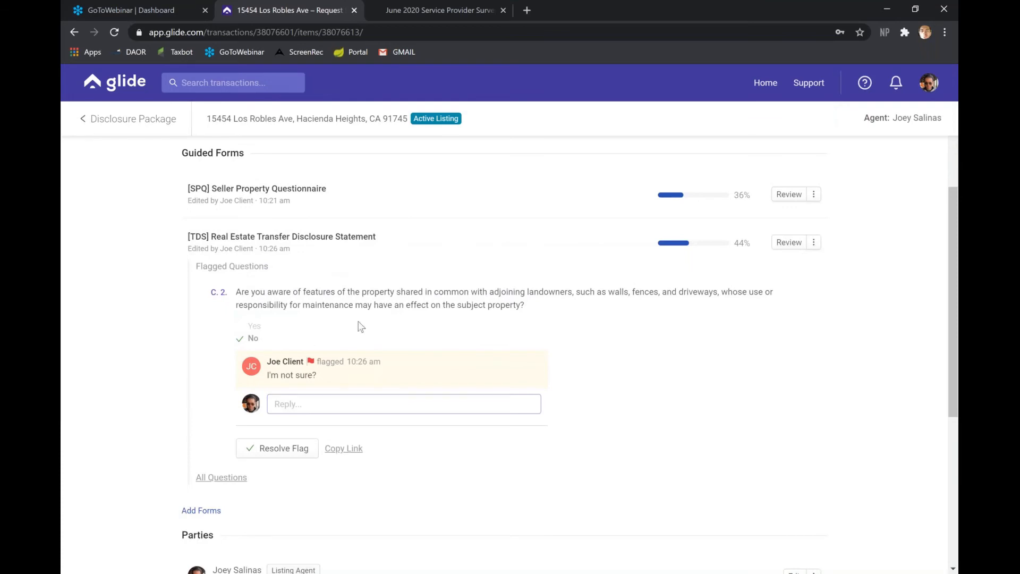
Examine the flagged TDS question C.2 and check which forms can be previewed from the workflow
{"action": "scroll", "coordinate": [361, 326], "scroll_direction": "down", "scroll_amount": 1}
{"action": "scroll", "coordinate": [360, 326], "scroll_direction": "up", "scroll_amount": 1}
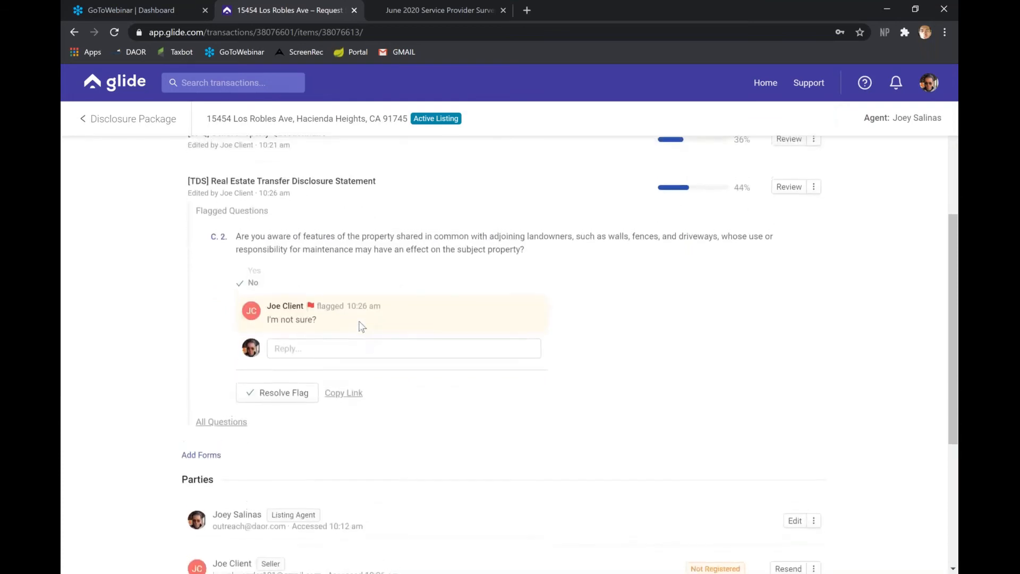
{"action": "scroll", "coordinate": [655, 216], "scroll_direction": "up", "scroll_amount": 2}
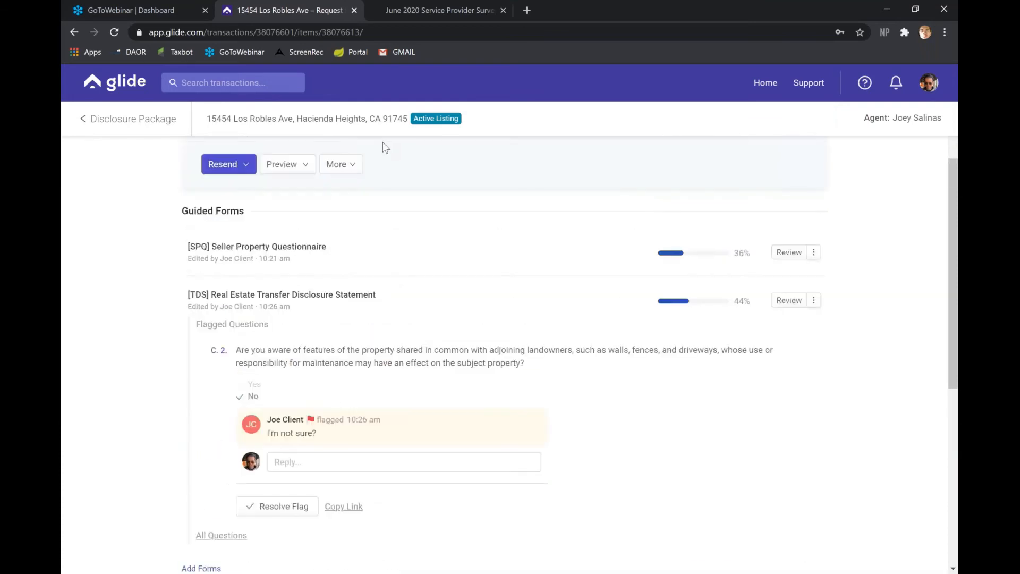
{"action": "left_click", "coordinate": [303, 168]}
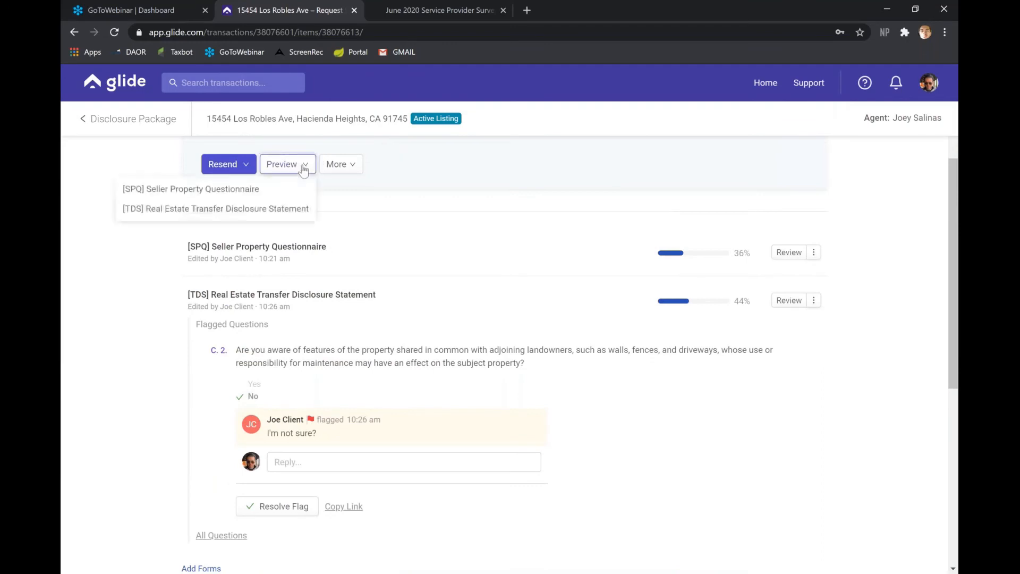
{"action": "left_click", "coordinate": [277, 210]}
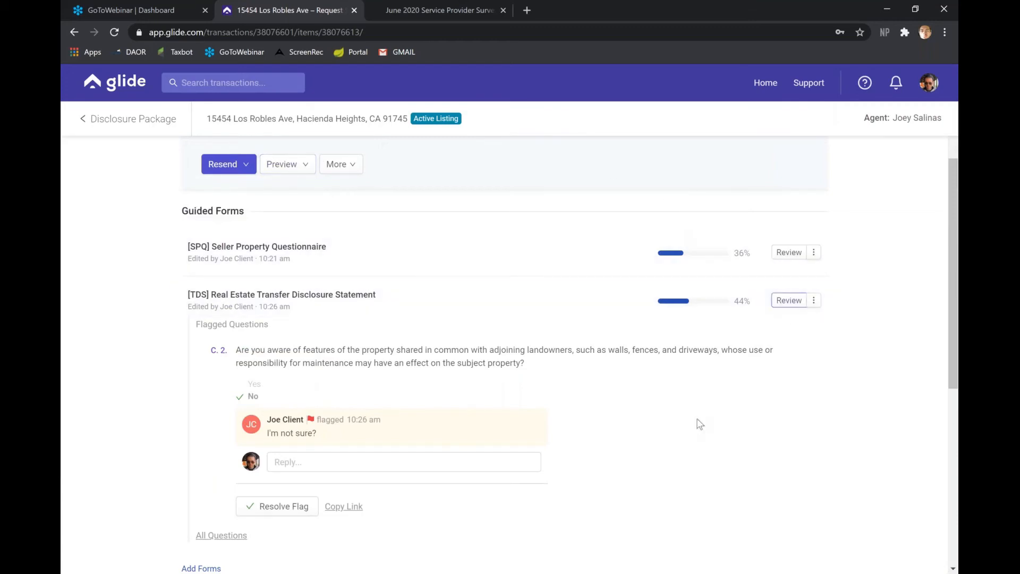
Look over the transaction's parties and the activity log of the seller's disclosure progress
{"action": "scroll", "coordinate": [507, 380], "scroll_direction": "down", "scroll_amount": 4}
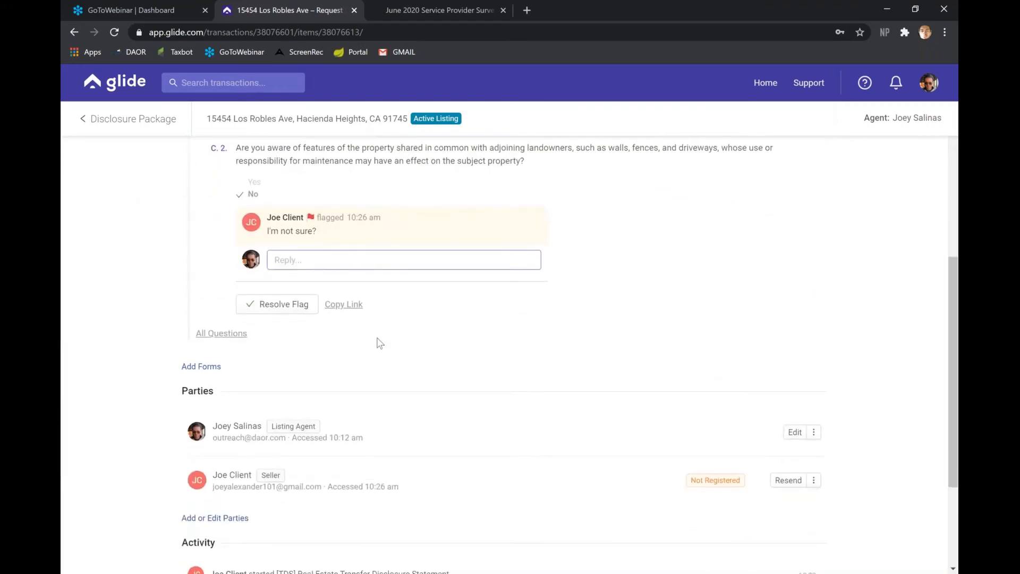
{"action": "scroll", "coordinate": [378, 342], "scroll_direction": "down", "scroll_amount": 2}
{"action": "scroll", "coordinate": [457, 431], "scroll_direction": "down", "scroll_amount": 2}
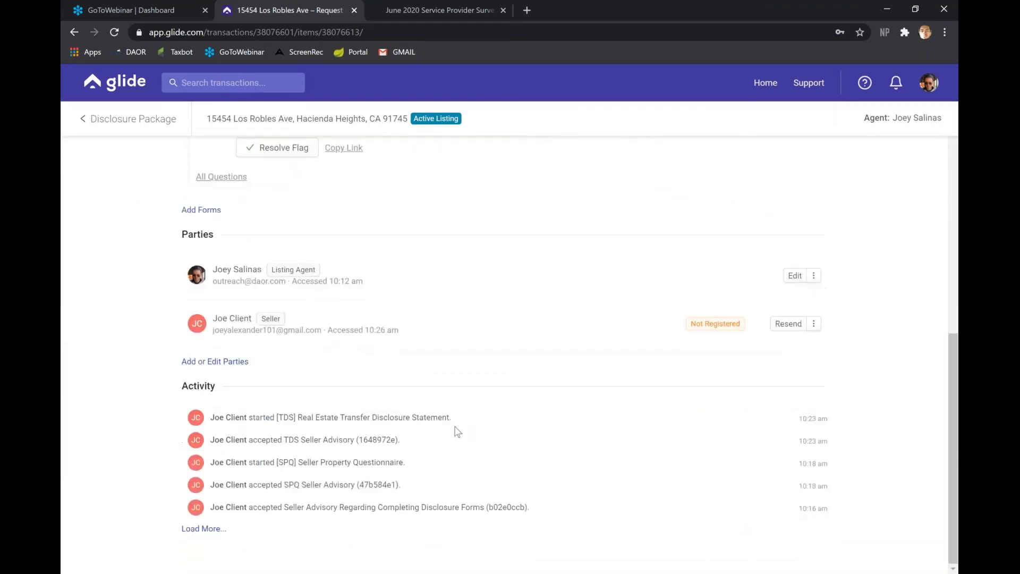
{"action": "scroll", "coordinate": [418, 362], "scroll_direction": "up", "scroll_amount": 6}
{"action": "scroll", "coordinate": [420, 364], "scroll_direction": "up", "scroll_amount": 3}
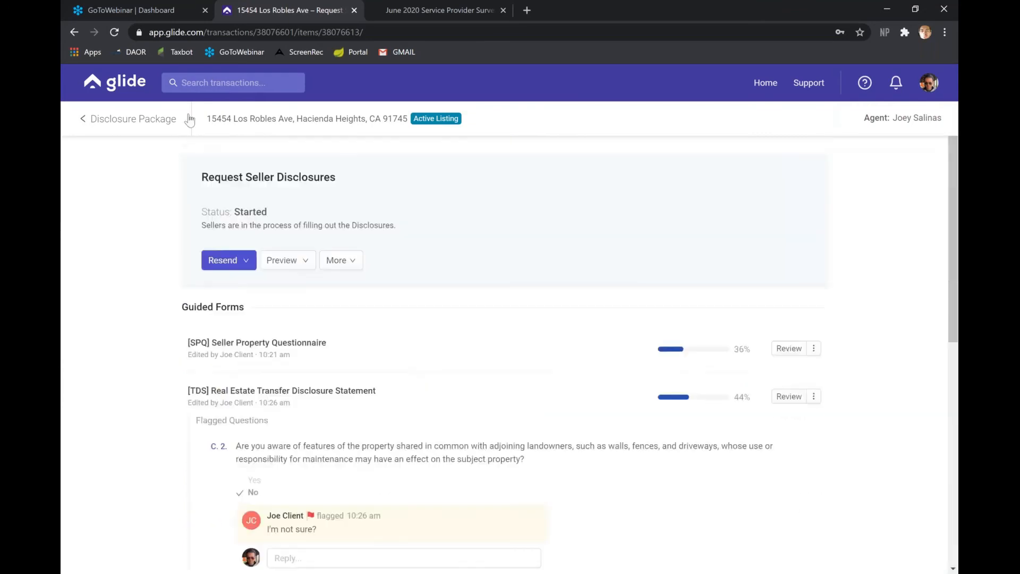
Go back to the Disclosure Package and start an AVID with Glide's guided workflow, answering No to the duplex, triplex or fourplex question
{"action": "left_click", "coordinate": [128, 127]}
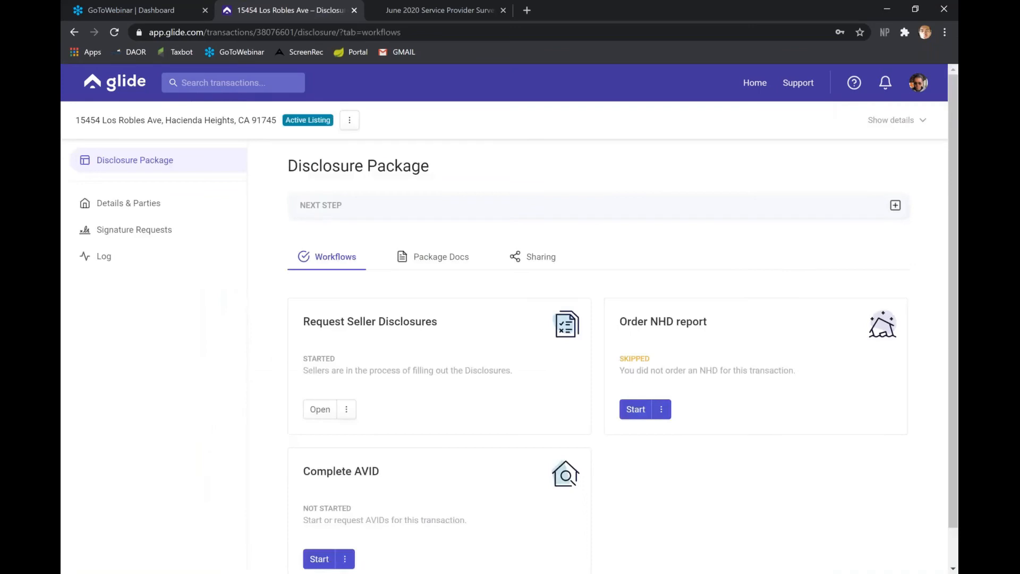
{"action": "scroll", "coordinate": [446, 436], "scroll_direction": "down", "scroll_amount": 1}
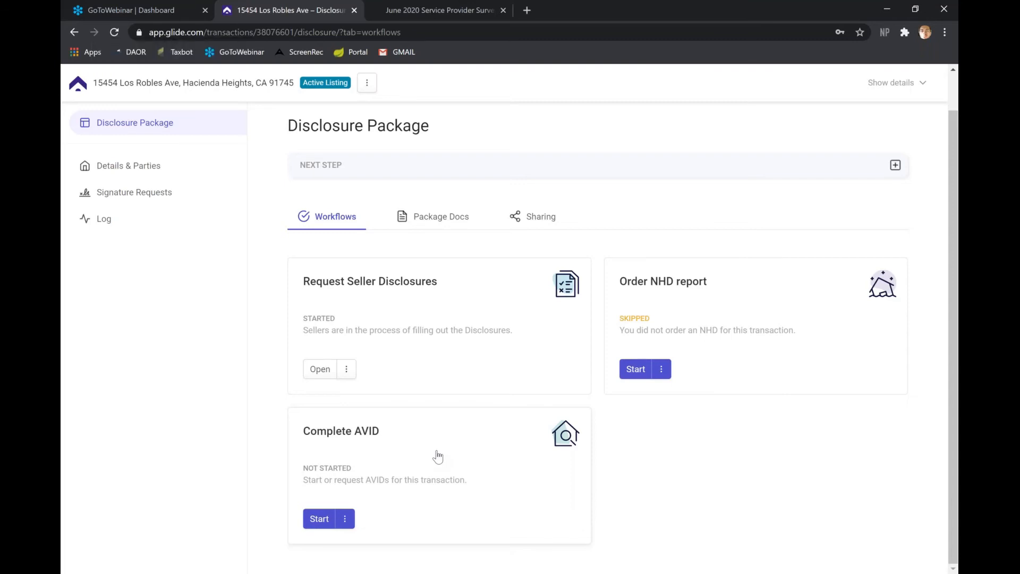
{"action": "left_click", "coordinate": [319, 518]}
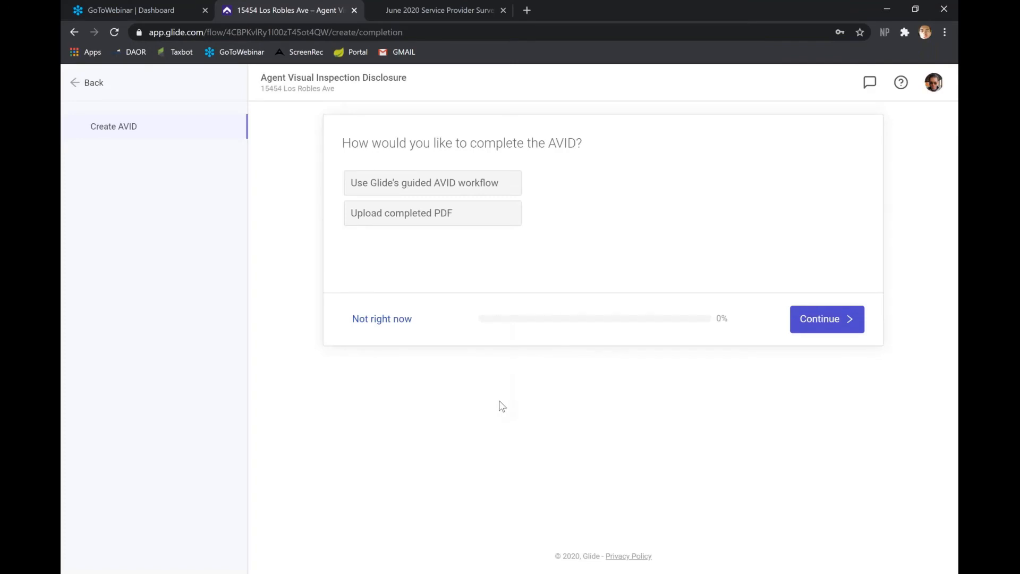
{"action": "left_click", "coordinate": [464, 193]}
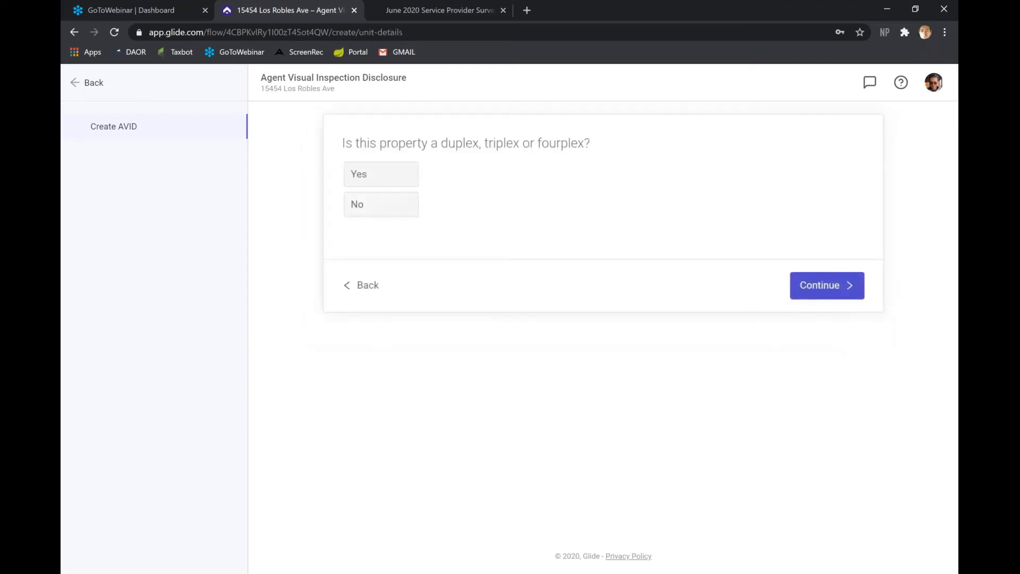
{"action": "left_click", "coordinate": [392, 205]}
{"action": "left_click", "coordinate": [832, 296]}
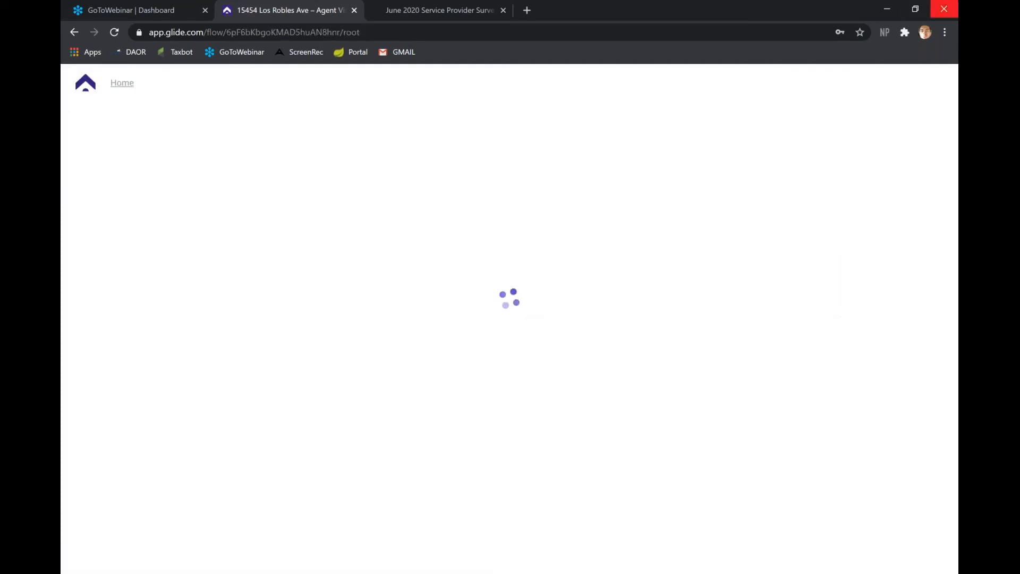
Accept "Greater Daor" as the AVID's brokerage name and continue to the inspection details
{"action": "left_click", "coordinate": [949, 38]}
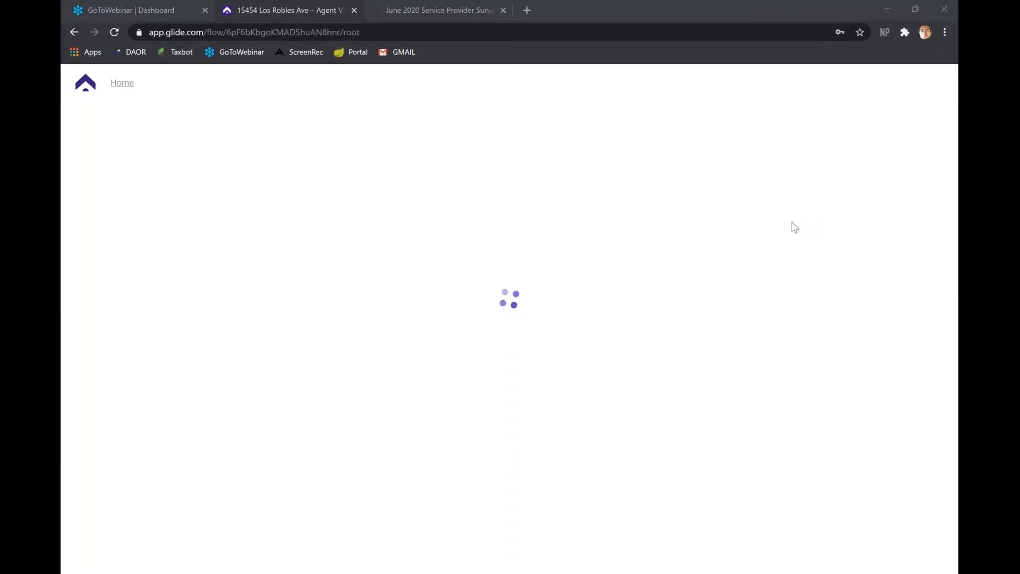
{"action": "left_click", "coordinate": [653, 184]}
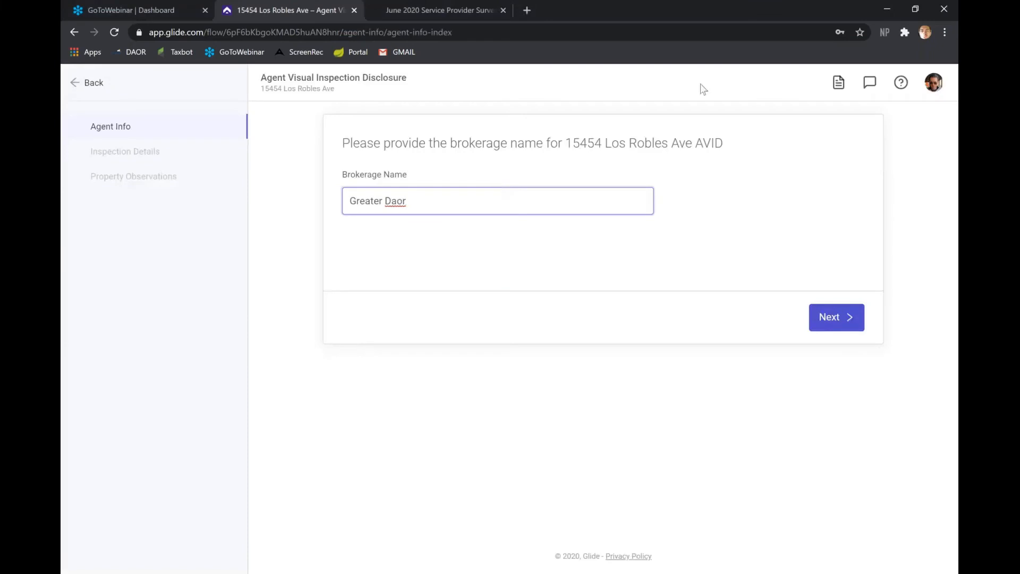
{"action": "left_click", "coordinate": [775, 33]}
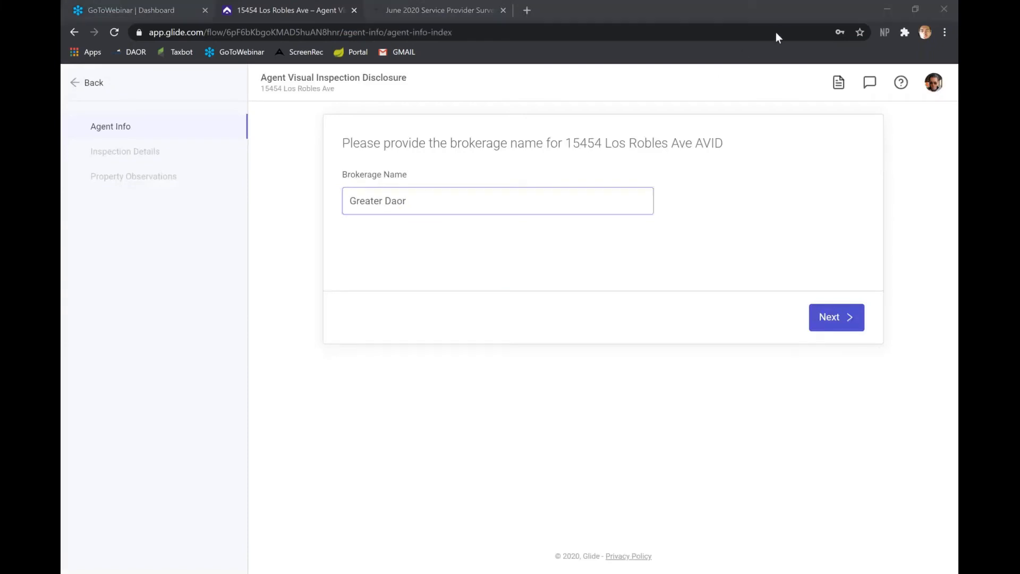
{"action": "left_click", "coordinate": [829, 321]}
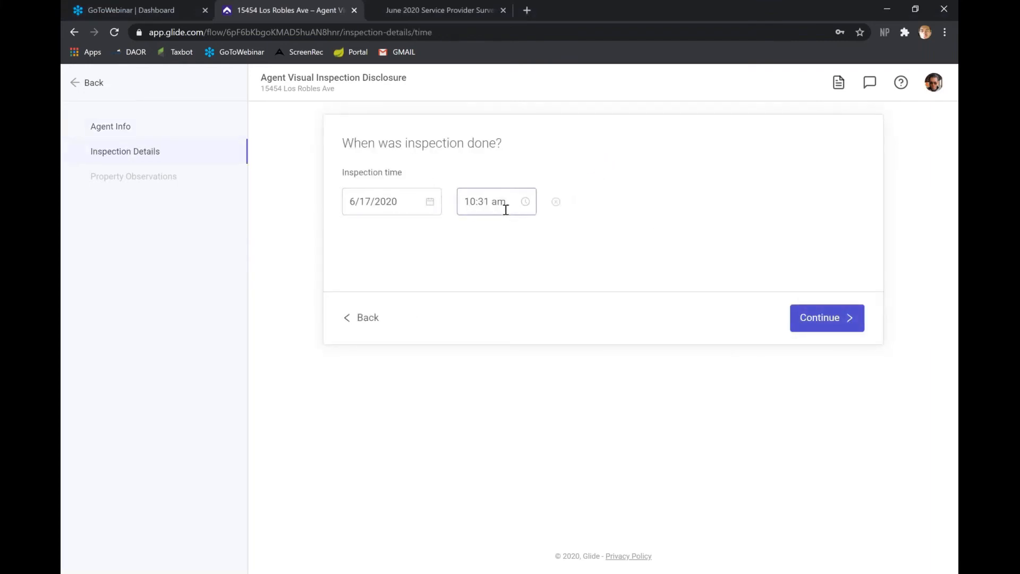
Accept the prefilled inspection date, time and weather conditions, and enter "Seller" as the other party present
{"action": "left_click", "coordinate": [803, 314]}
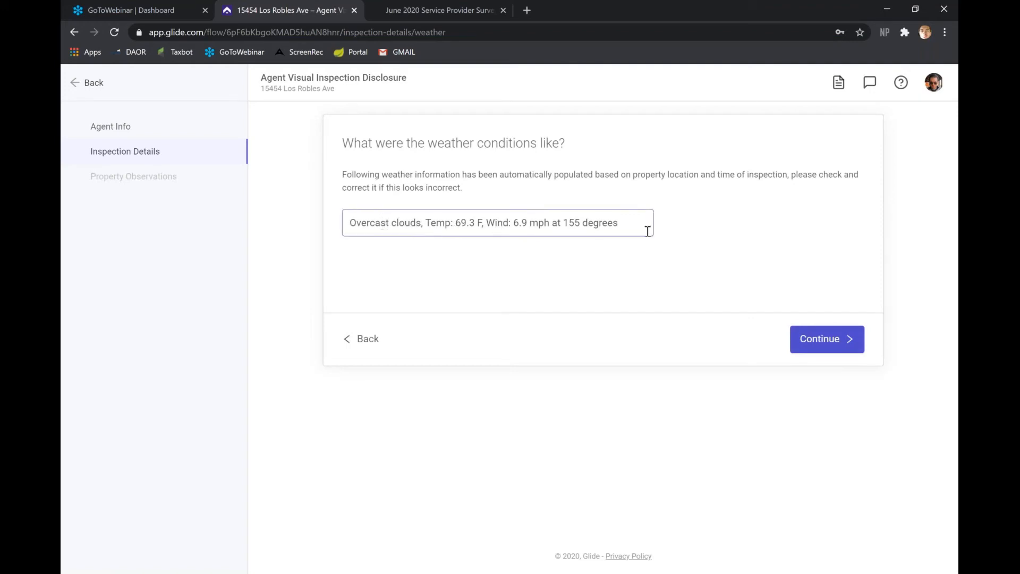
{"action": "left_click", "coordinate": [818, 338]}
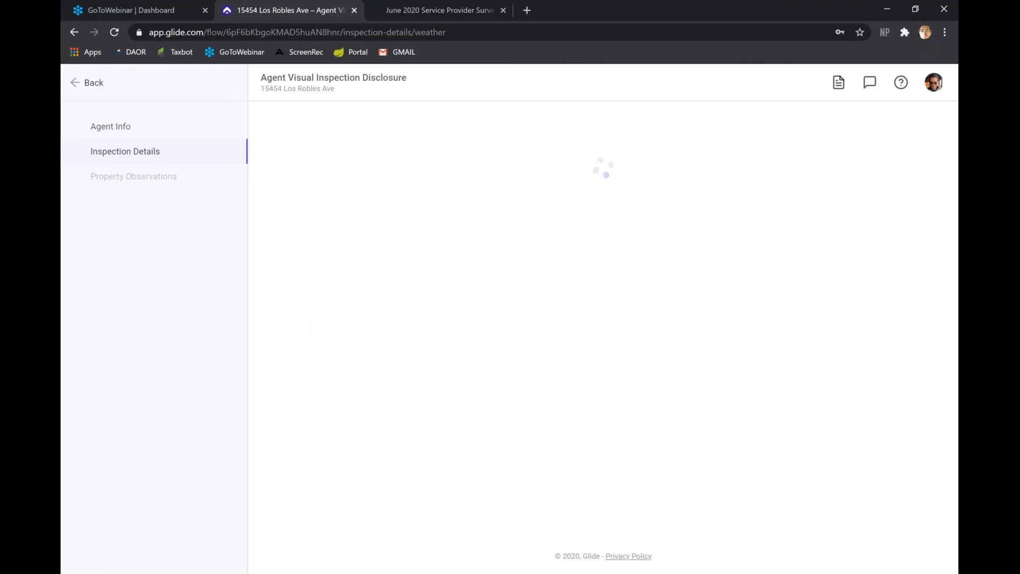
{"action": "type", "text": "Seller"}
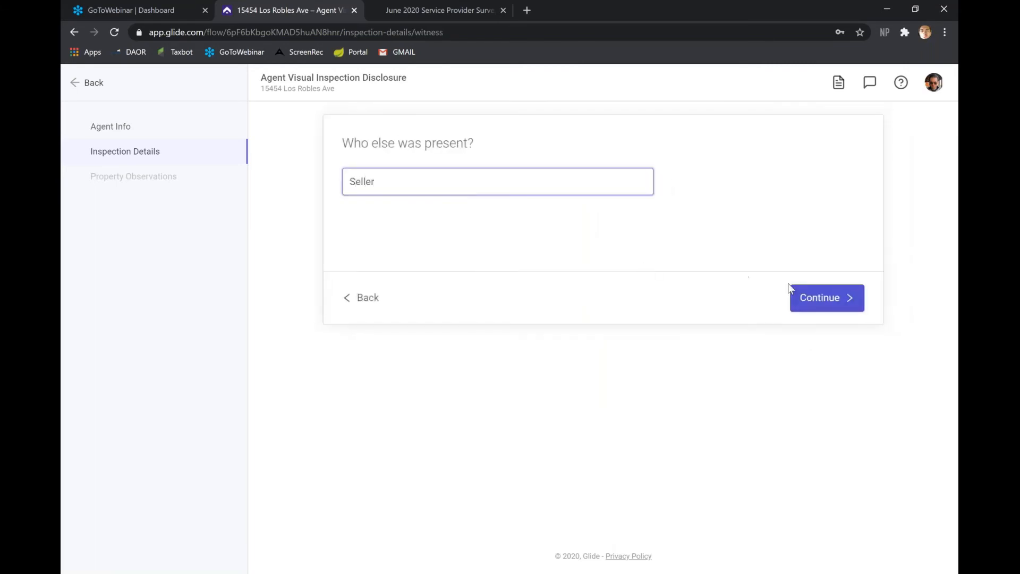
{"action": "left_click", "coordinate": [811, 299]}
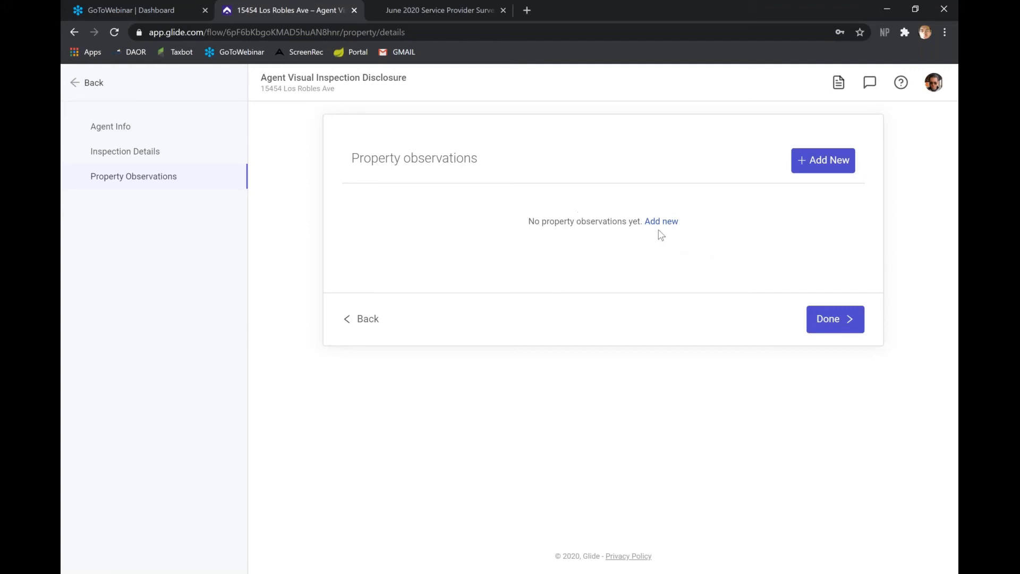
{"action": "left_click", "coordinate": [831, 161]}
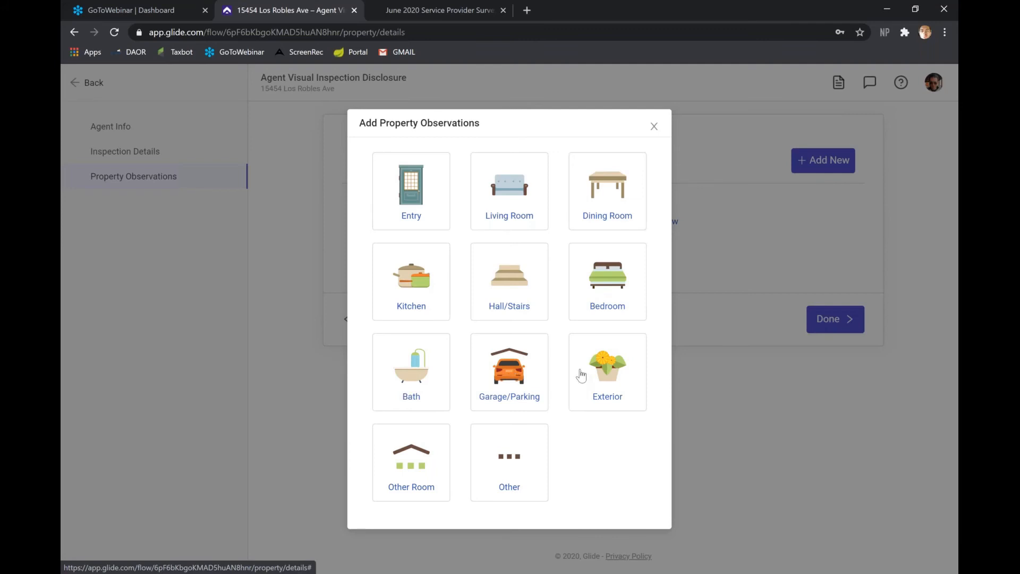
{"action": "left_click", "coordinate": [514, 467]}
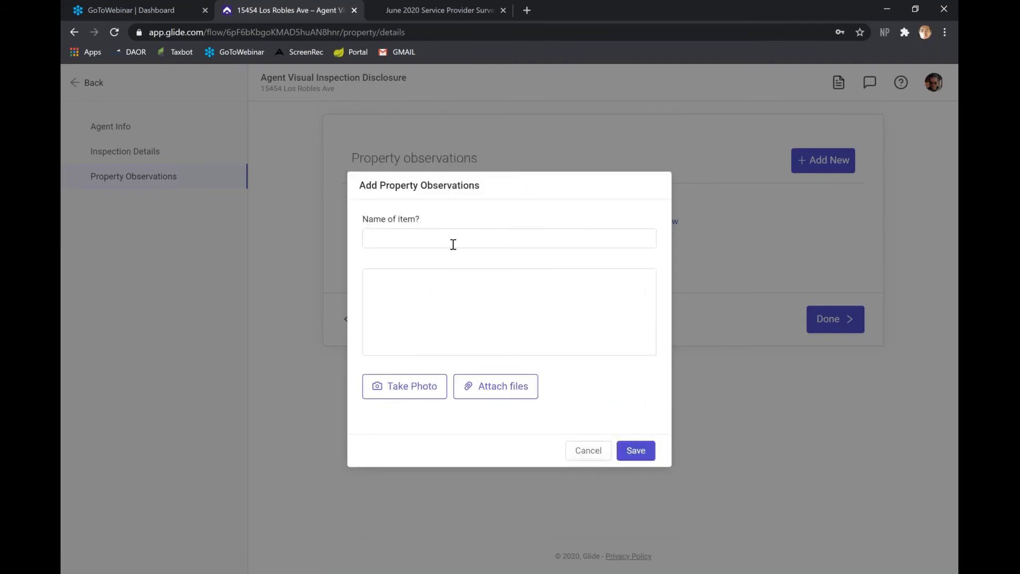
{"action": "left_click", "coordinate": [457, 242]}
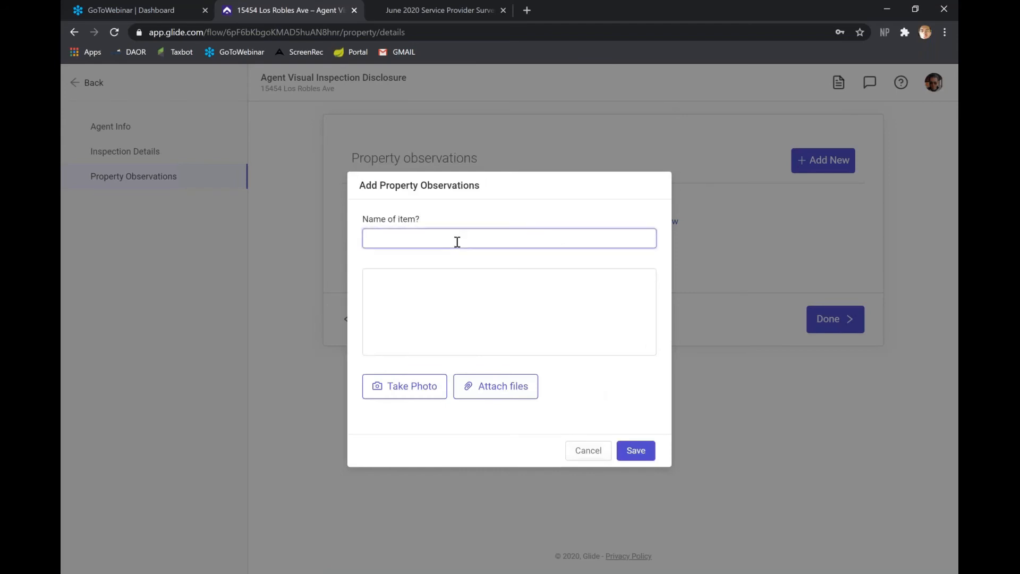
{"action": "type", "text": "Pati"}
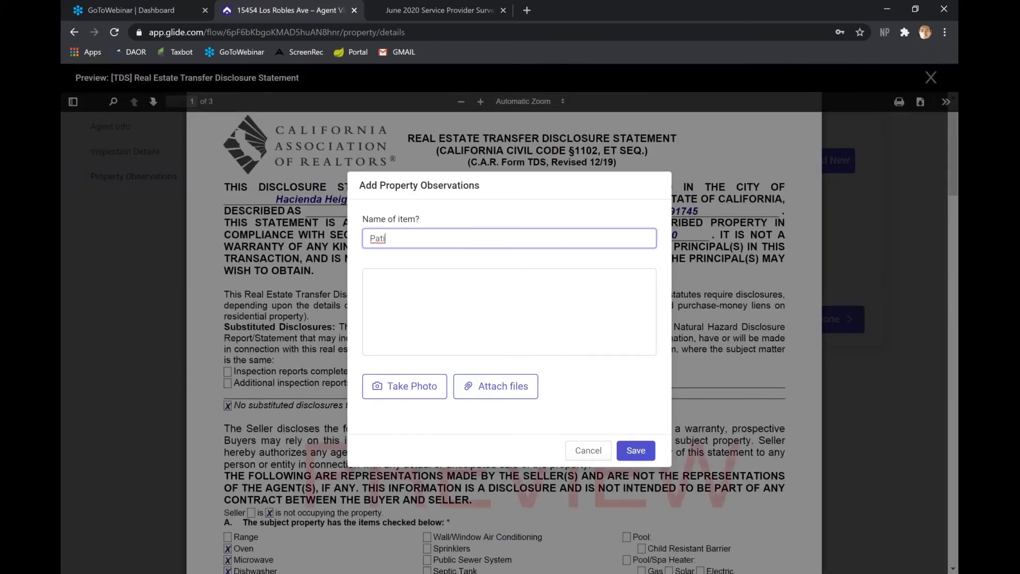
{"action": "left_click", "coordinate": [588, 450]}
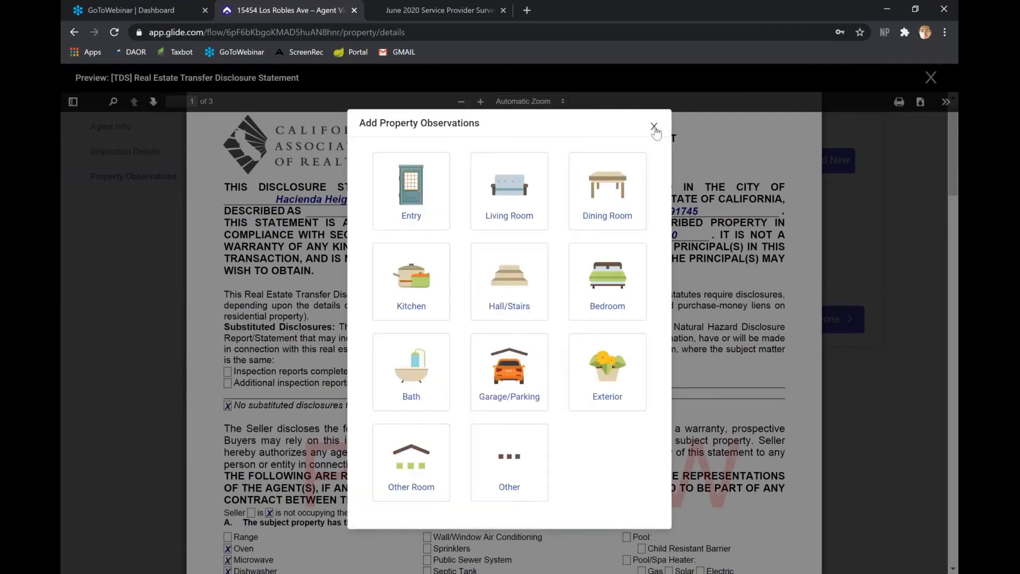
{"action": "left_click", "coordinate": [654, 126]}
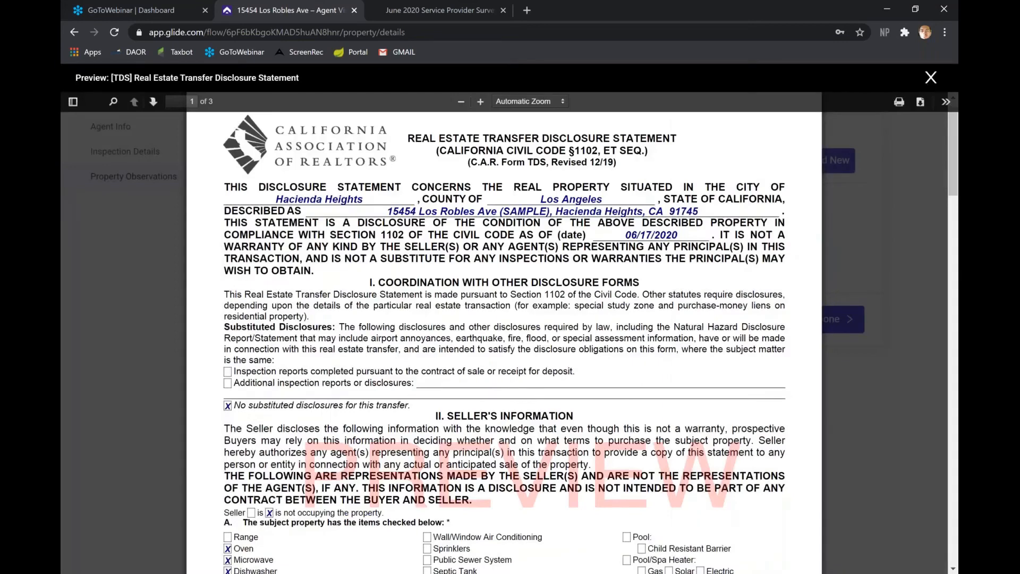
{"action": "left_click", "coordinate": [930, 78]}
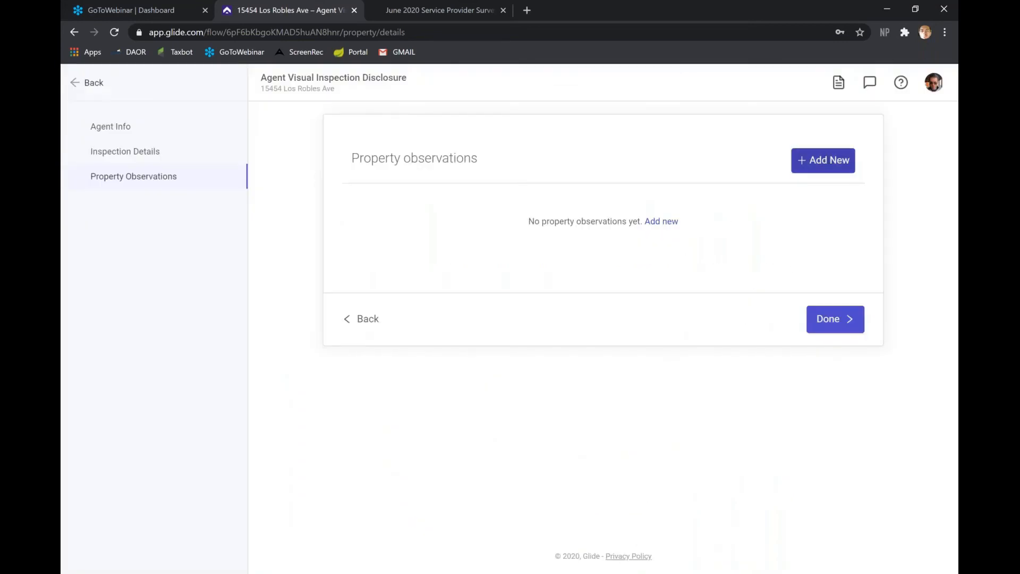
{"action": "left_click", "coordinate": [823, 159]}
{"action": "left_click", "coordinate": [603, 298]}
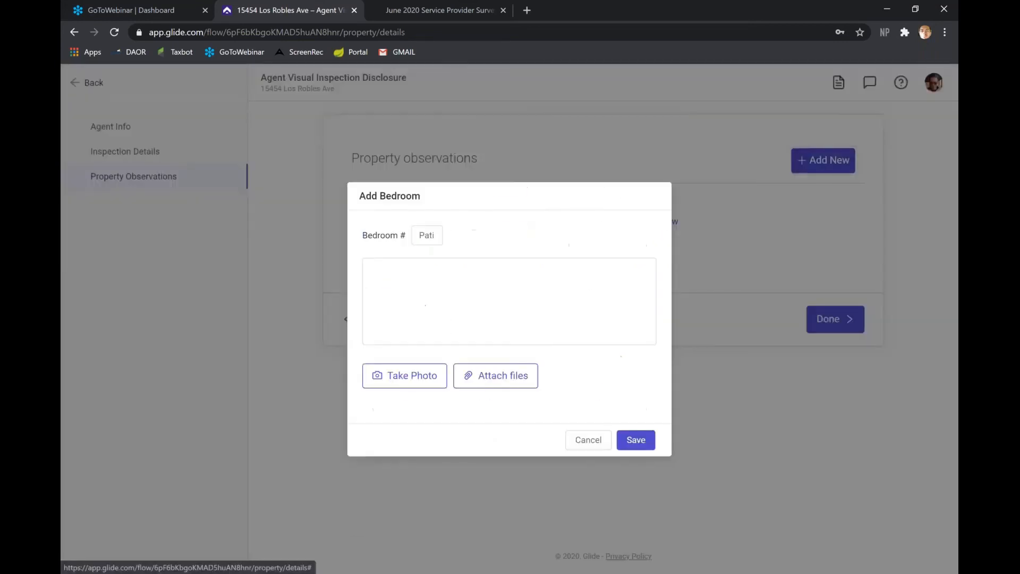
{"action": "left_click", "coordinate": [434, 290]}
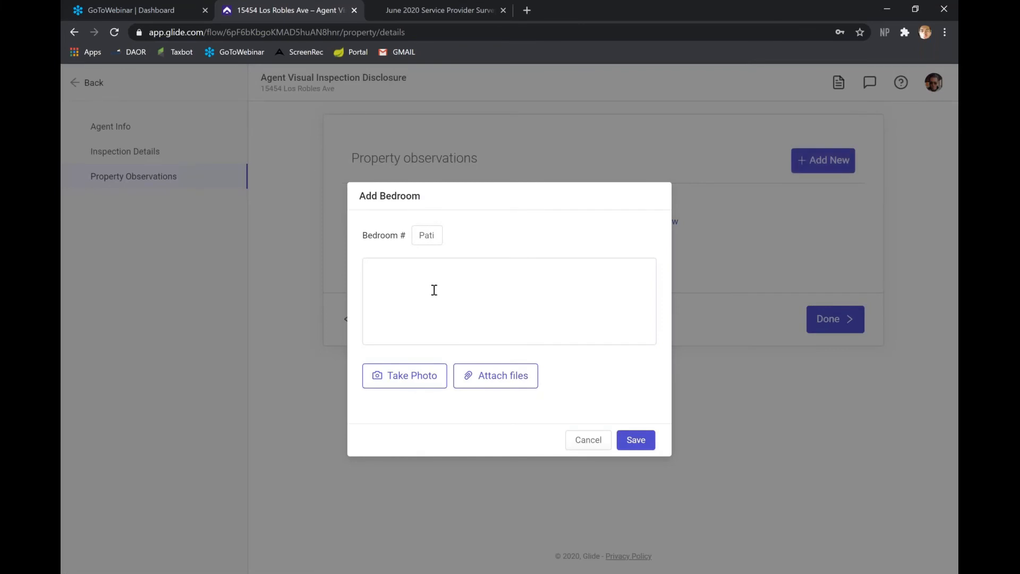
{"action": "type", "text": "hguhgurhgr"}
{"action": "key", "text": "BackSpace"}
{"action": "key", "text": "BackSpace"}
{"action": "key", "text": "BackSpace"}
{"action": "key", "text": "BackSpace"}
{"action": "left_click", "coordinate": [433, 234]}
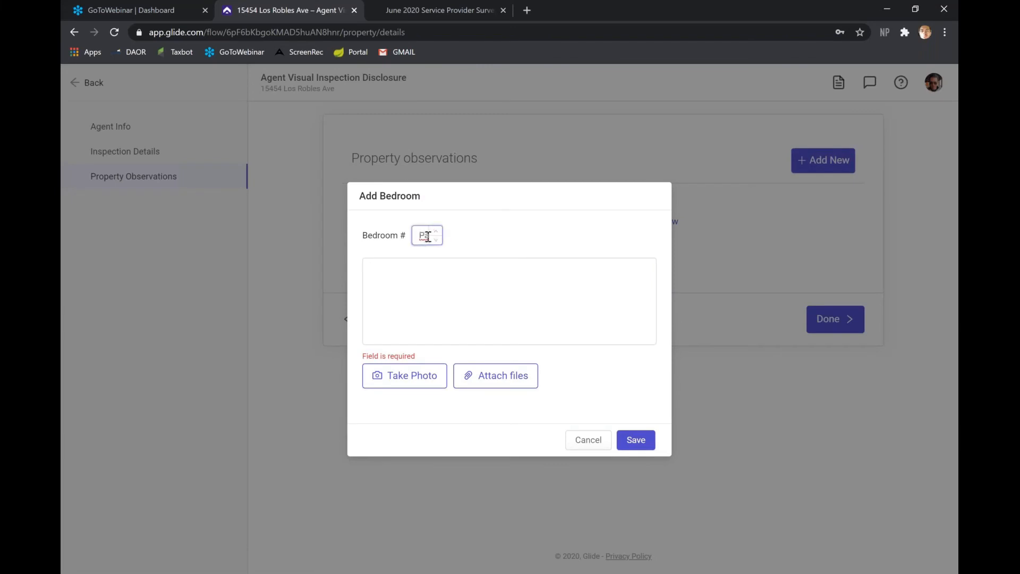
{"action": "key", "text": "BackSpace"}
{"action": "key", "text": "BackSpace"}
{"action": "key", "text": "BackSpace"}
{"action": "key", "text": "BackSpace"}
{"action": "type", "text": "1"}
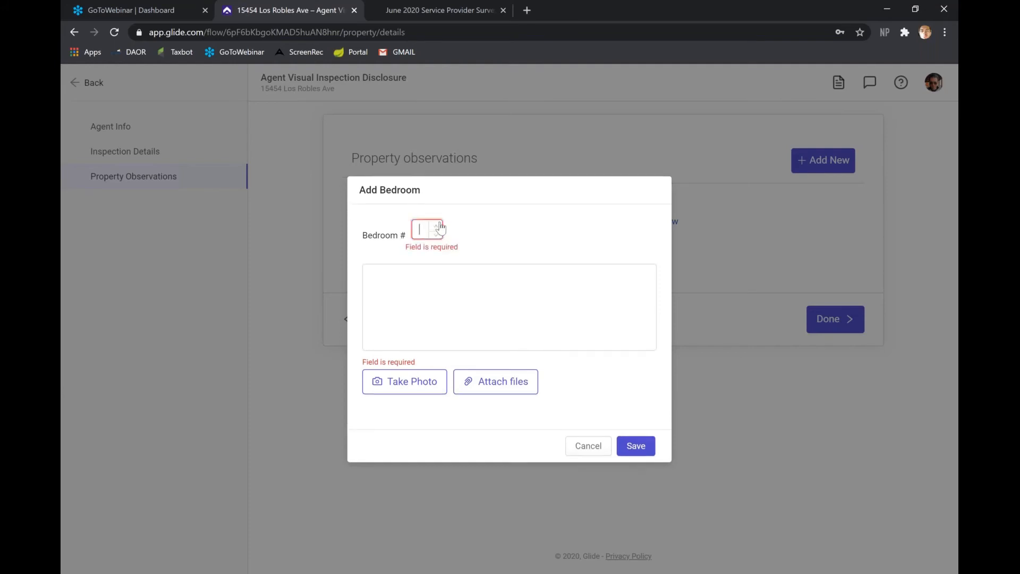
{"action": "left_click", "coordinate": [436, 232]}
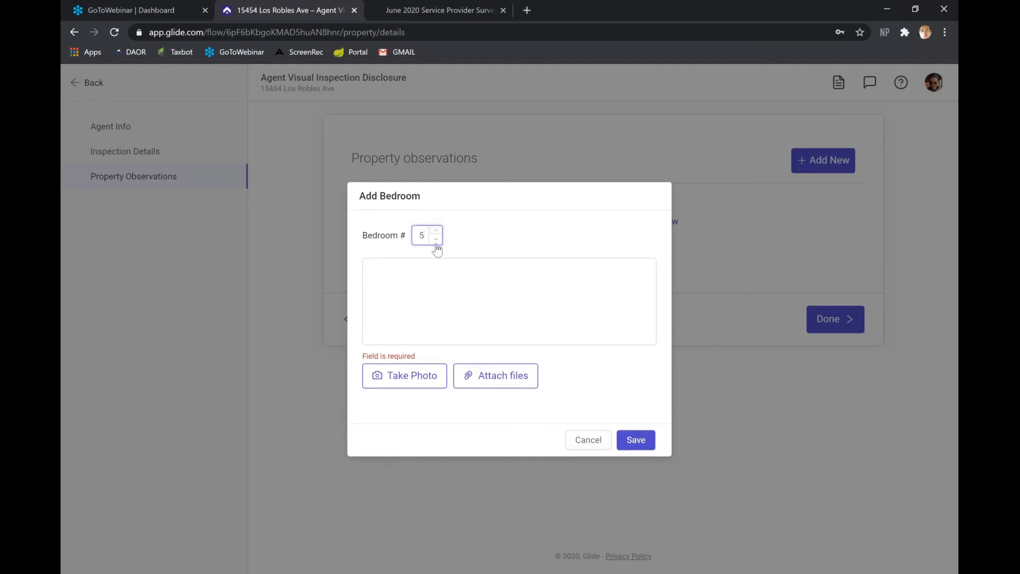
{"action": "left_click", "coordinate": [436, 240]}
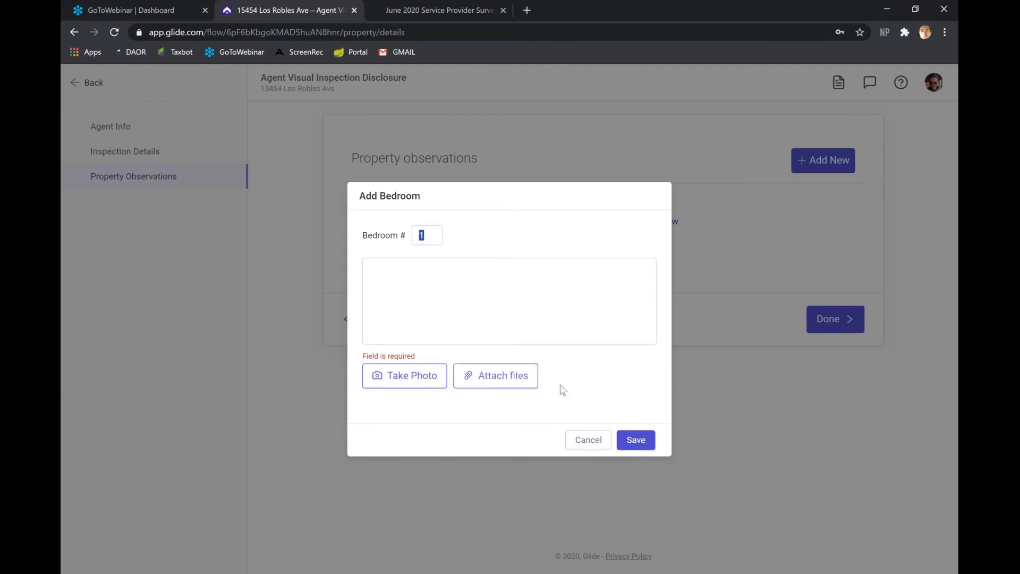
{"action": "left_click", "coordinate": [588, 443]}
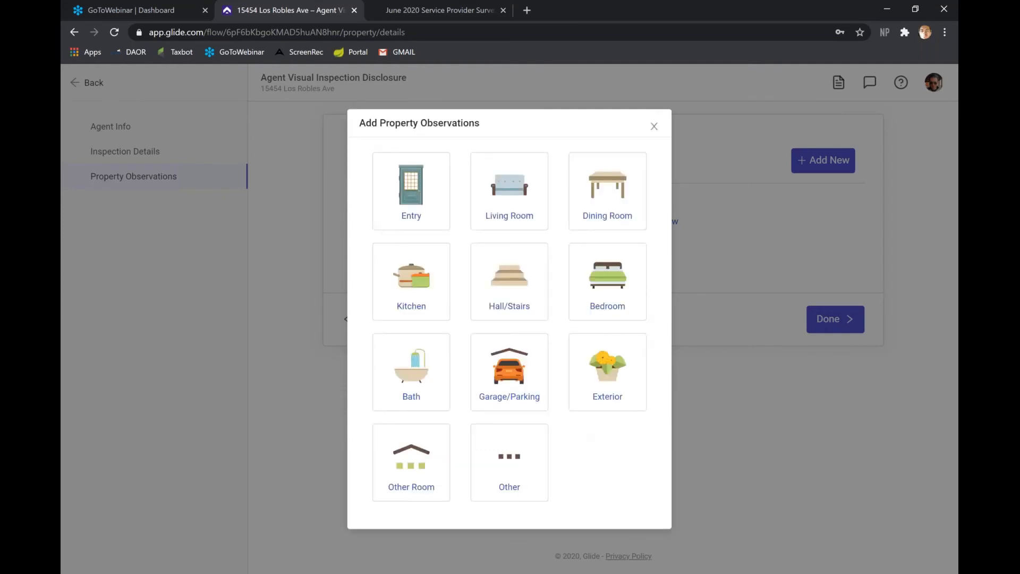
Add an Exterior observation reading "Landscape and the ground uneven" and check the option for taking a photo
{"action": "left_click", "coordinate": [602, 392]}
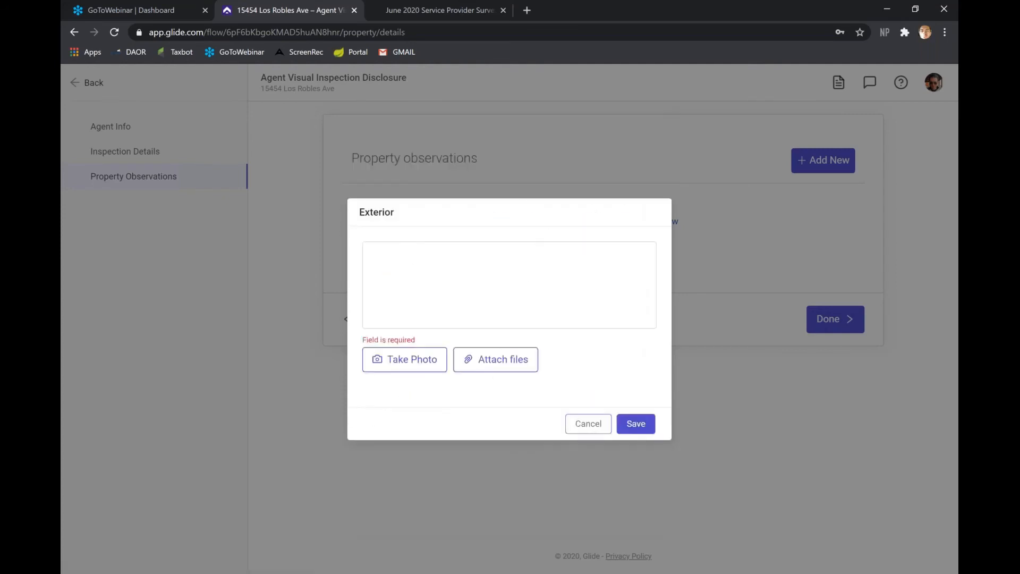
{"action": "left_click", "coordinate": [405, 258]}
{"action": "type", "text": "Landscape and the ground"}
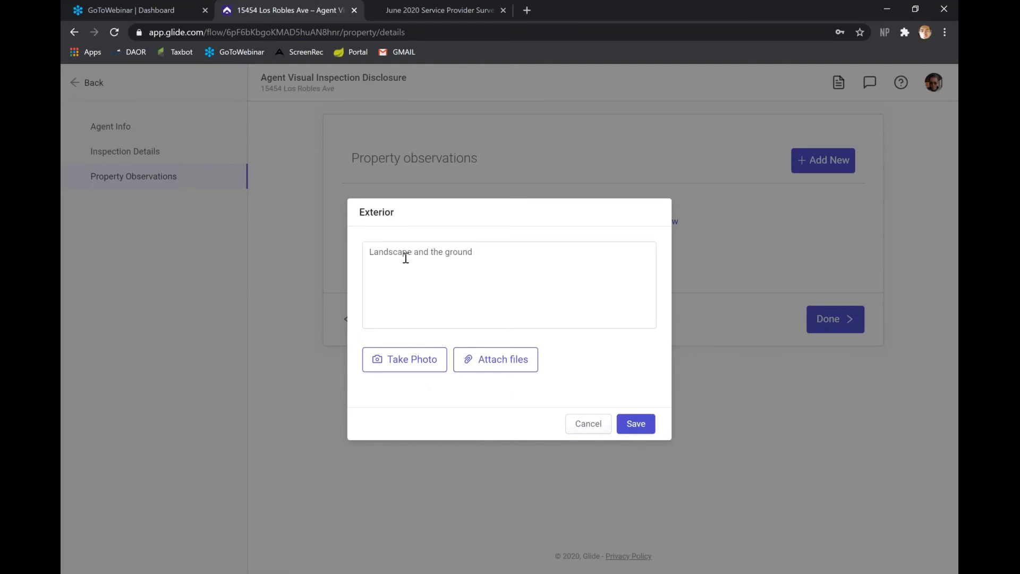
{"action": "type", "text": "uneven"}
{"action": "left_click", "coordinate": [416, 360]}
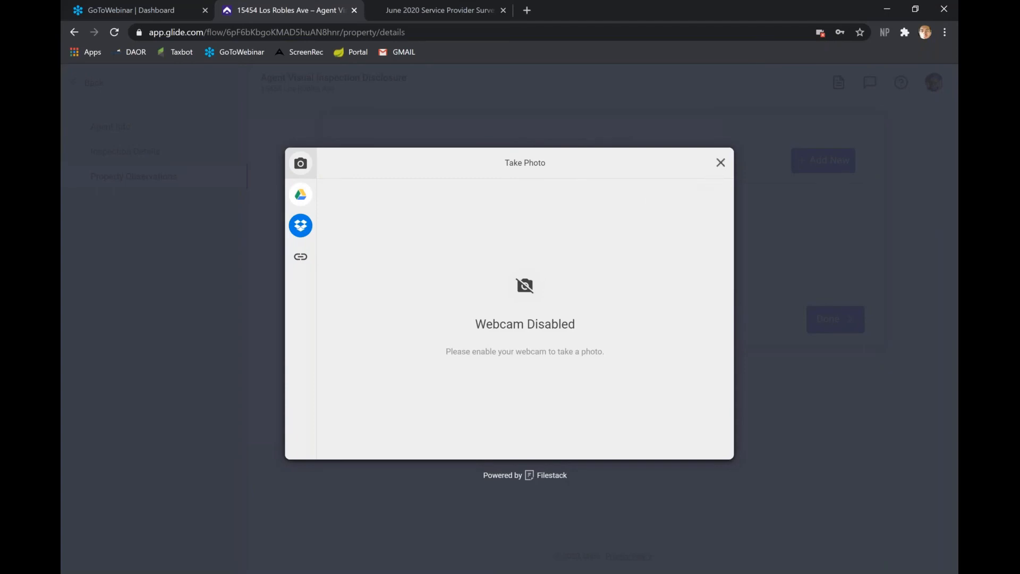
{"action": "left_click", "coordinate": [720, 162]}
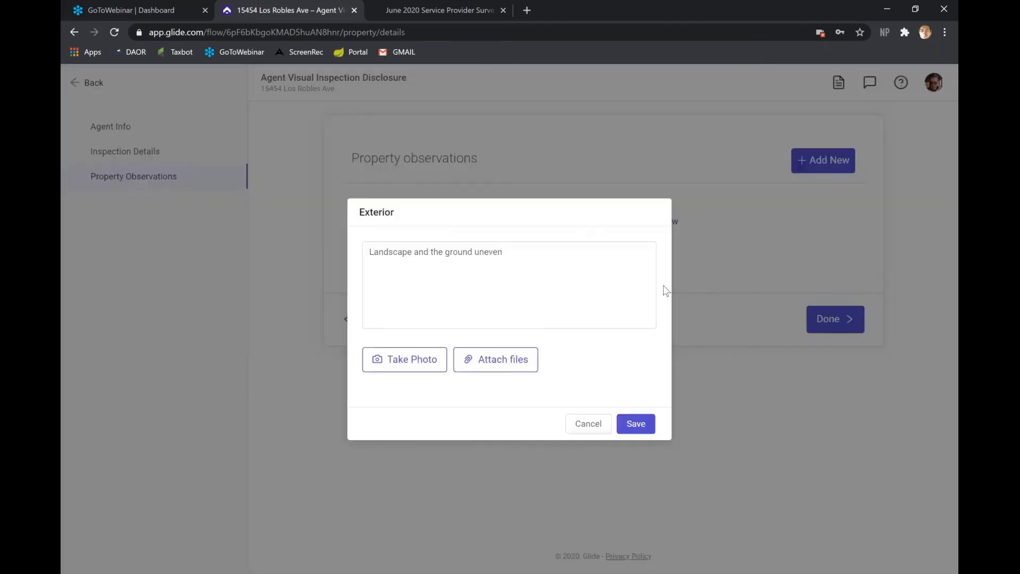
Attach the Exterior image from the Pictures folder to the Exterior observation and save it
{"action": "left_click", "coordinate": [520, 365]}
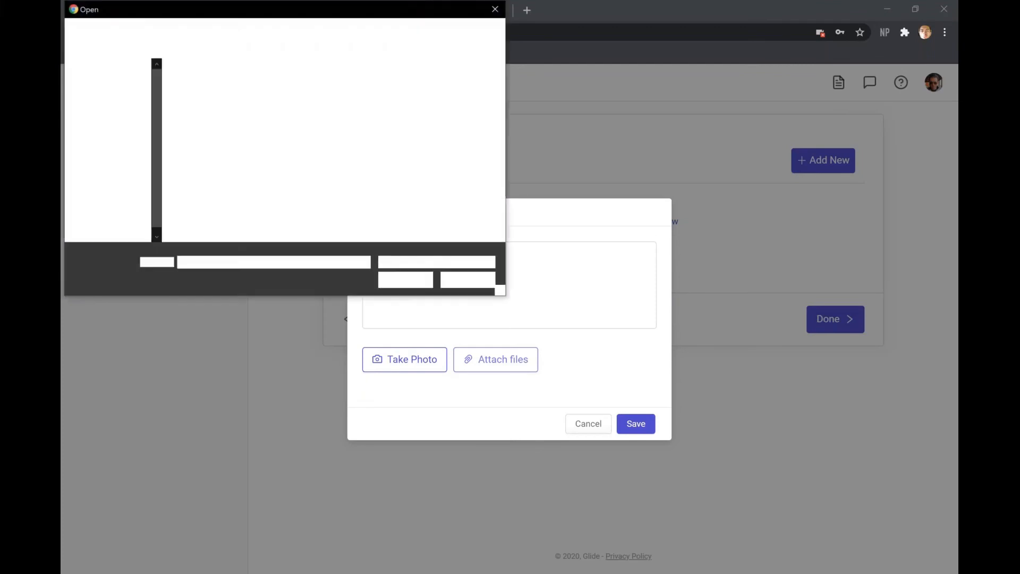
{"action": "scroll", "coordinate": [118, 129], "scroll_direction": "up", "scroll_amount": 1}
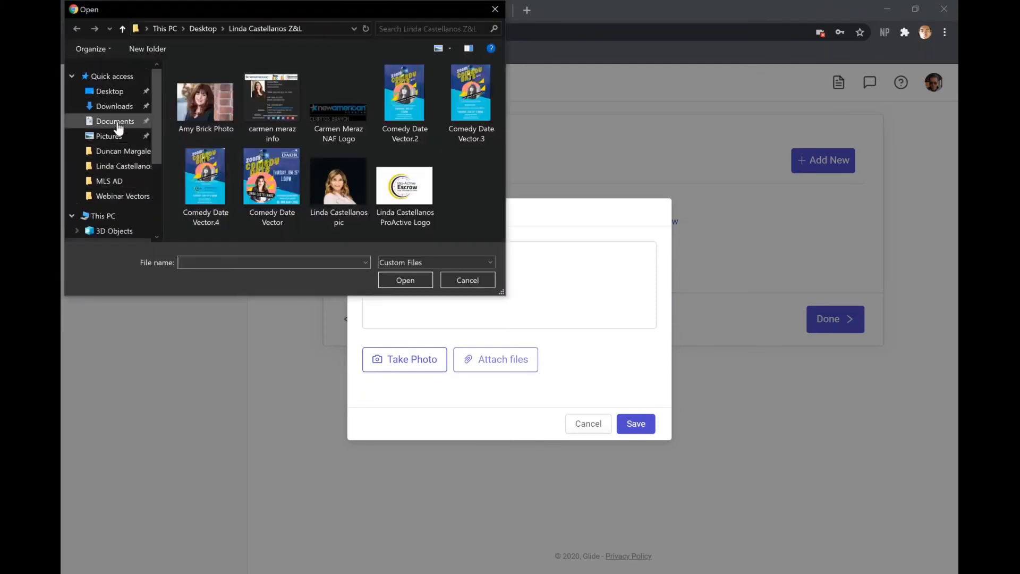
{"action": "left_click", "coordinate": [126, 95]}
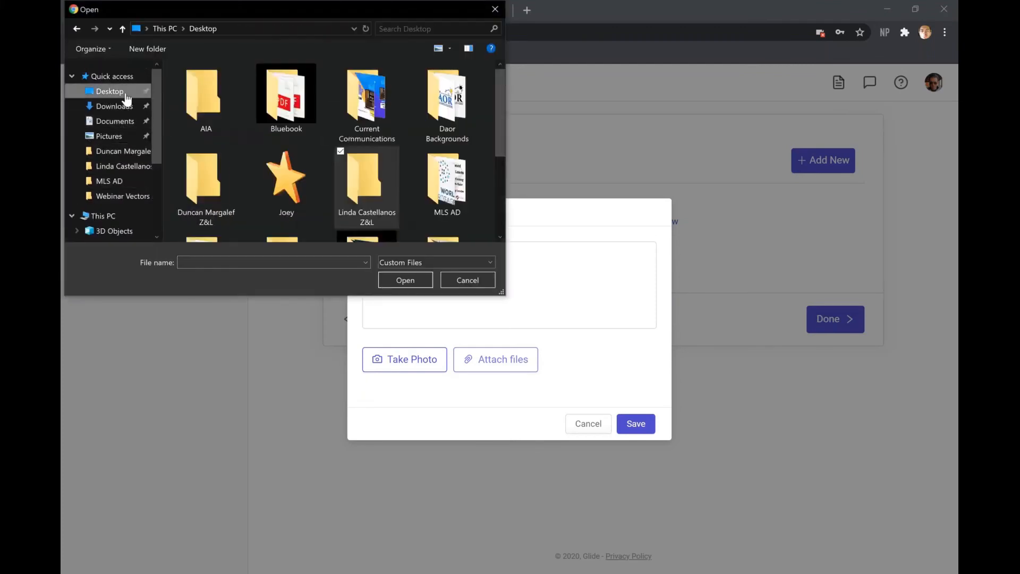
{"action": "left_click", "coordinate": [119, 137]}
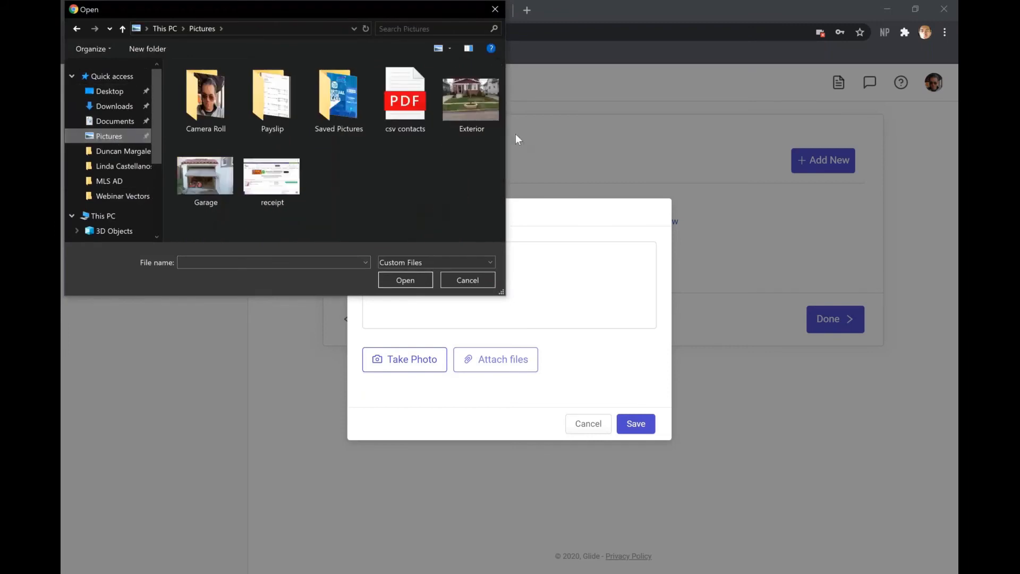
{"action": "left_click", "coordinate": [485, 105]}
{"action": "left_click", "coordinate": [419, 280]}
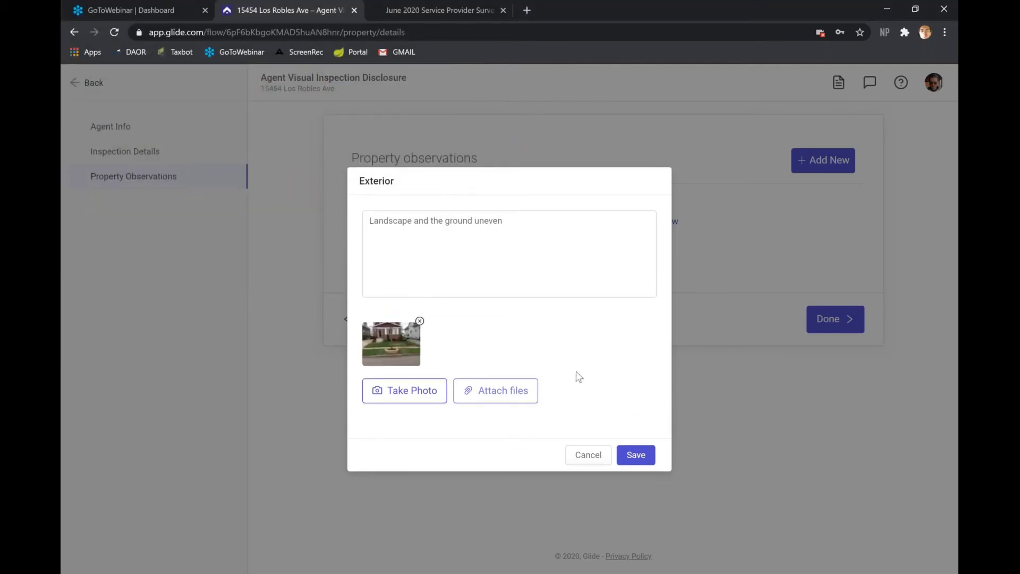
{"action": "left_click", "coordinate": [633, 458]}
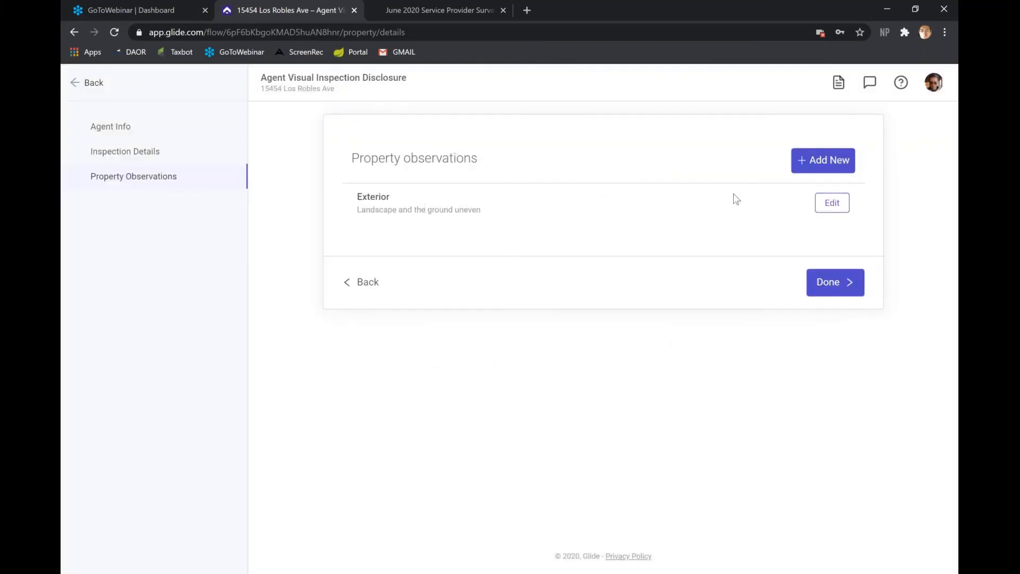
Add a Garage/Parking property observation reading "Beam is rotting"
{"action": "left_click", "coordinate": [830, 171]}
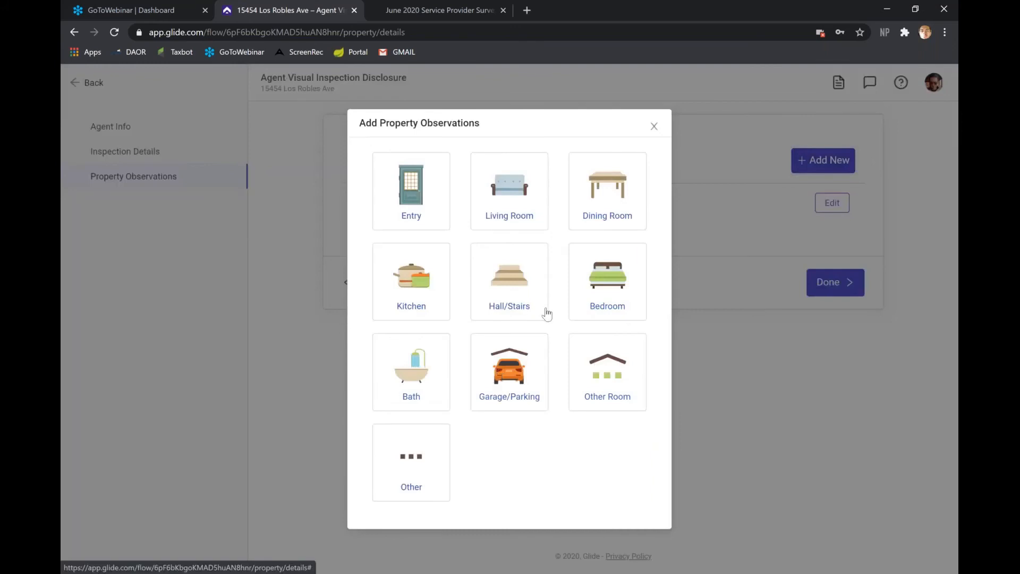
{"action": "left_click", "coordinate": [500, 374]}
{"action": "left_click", "coordinate": [415, 255]}
{"action": "type", "text": "Beam is rotting"}
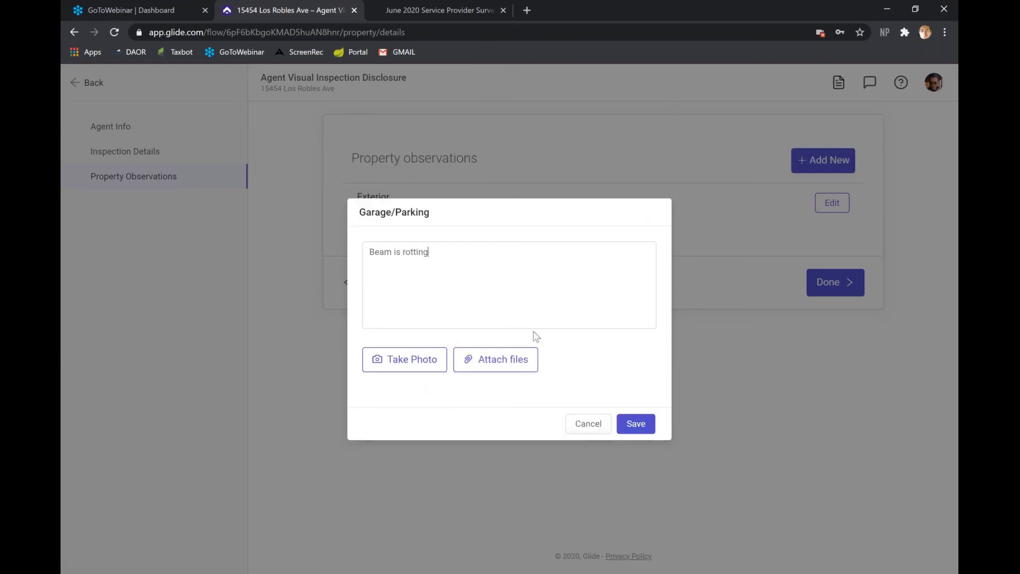
Attach the Garage image from the Pictures folder to the Garage/Parking observation and save it
{"action": "left_click", "coordinate": [498, 364]}
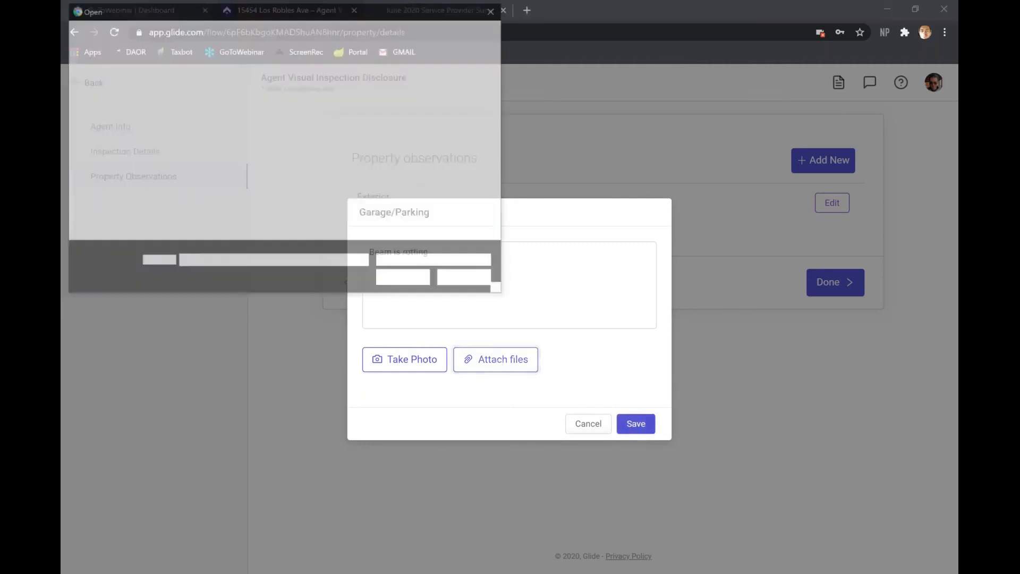
{"action": "left_click", "coordinate": [215, 179]}
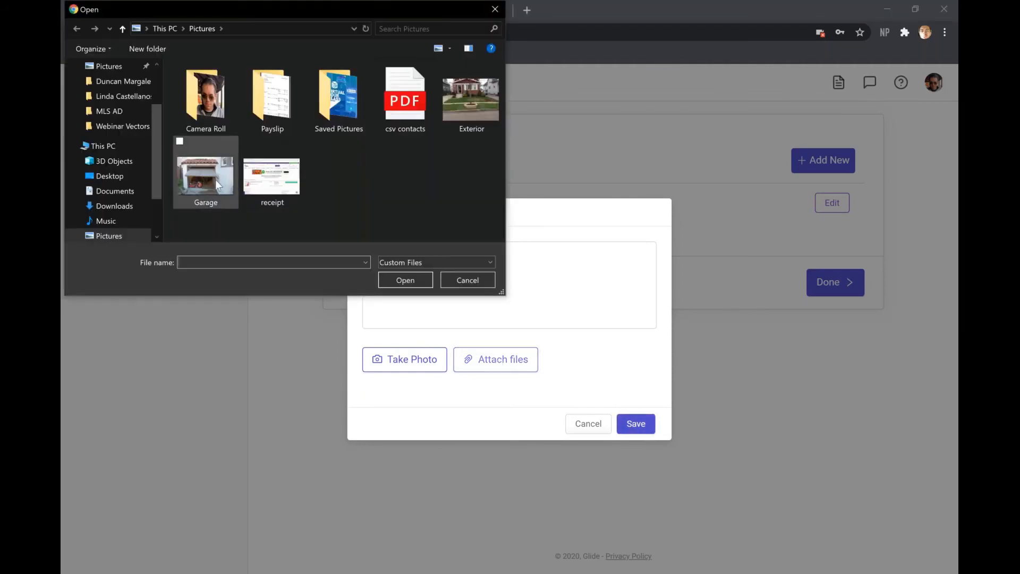
{"action": "left_click", "coordinate": [410, 284]}
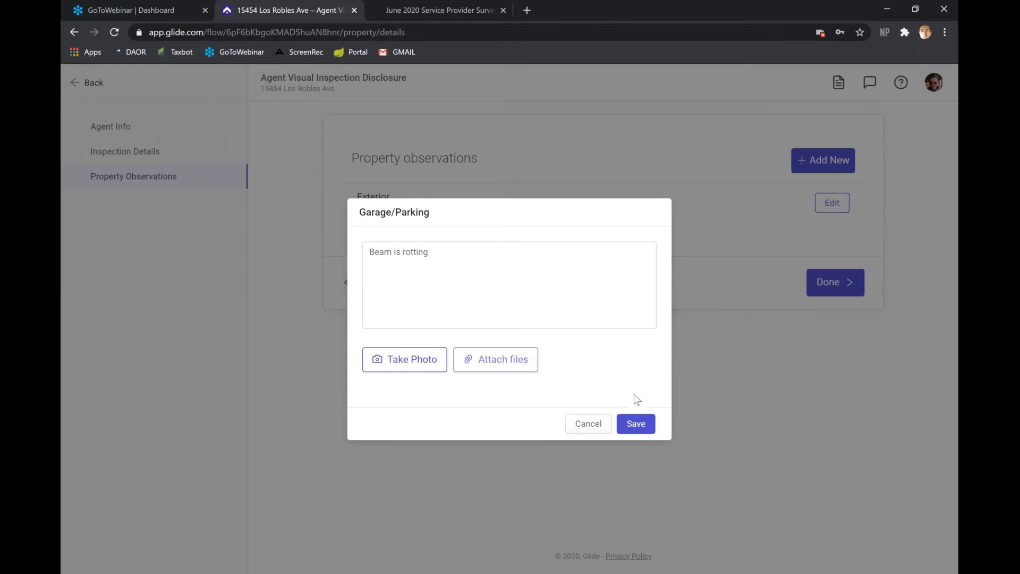
{"action": "left_click", "coordinate": [515, 371]}
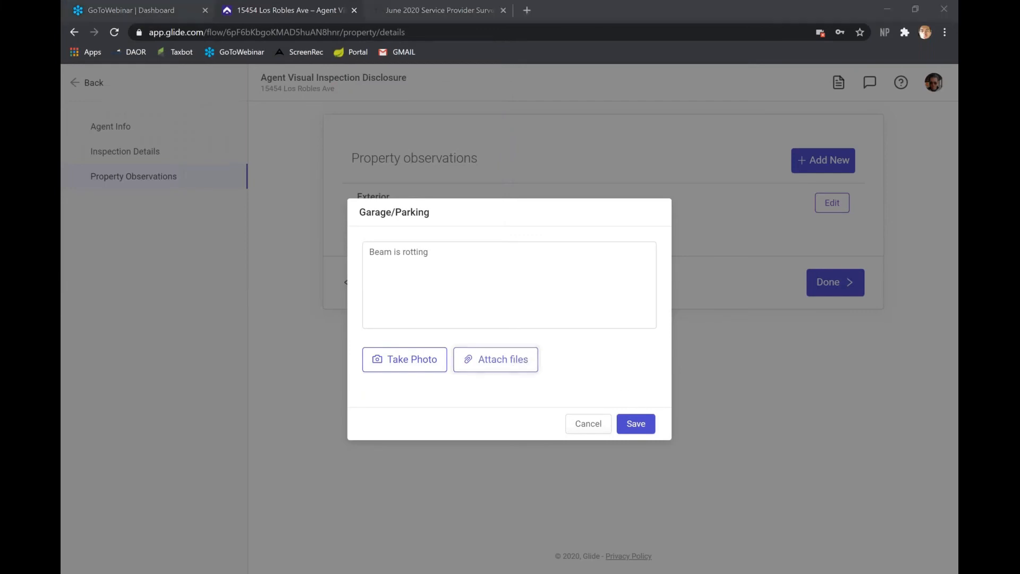
{"action": "double_click", "coordinate": [220, 173]}
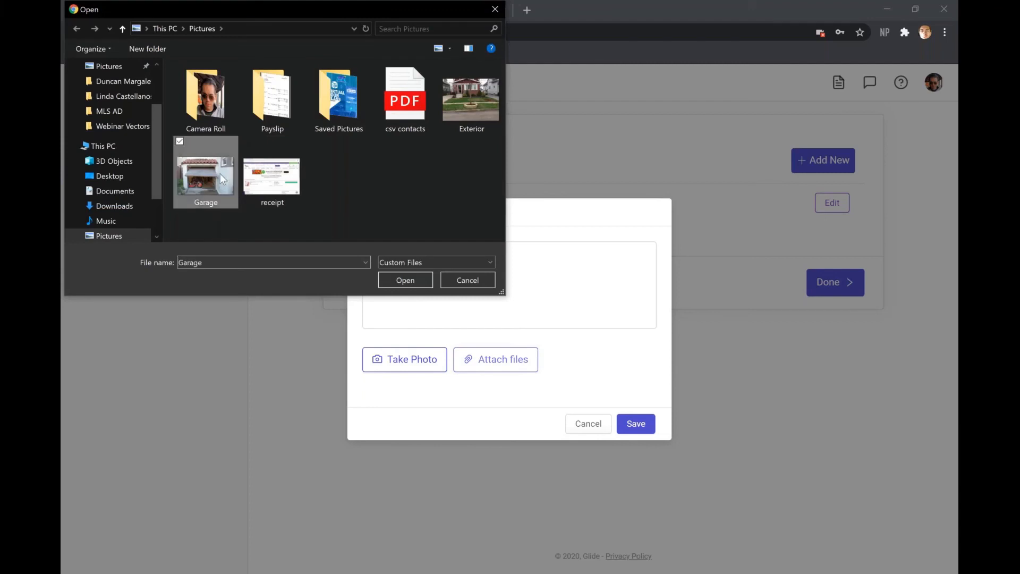
{"action": "left_click", "coordinate": [635, 424]}
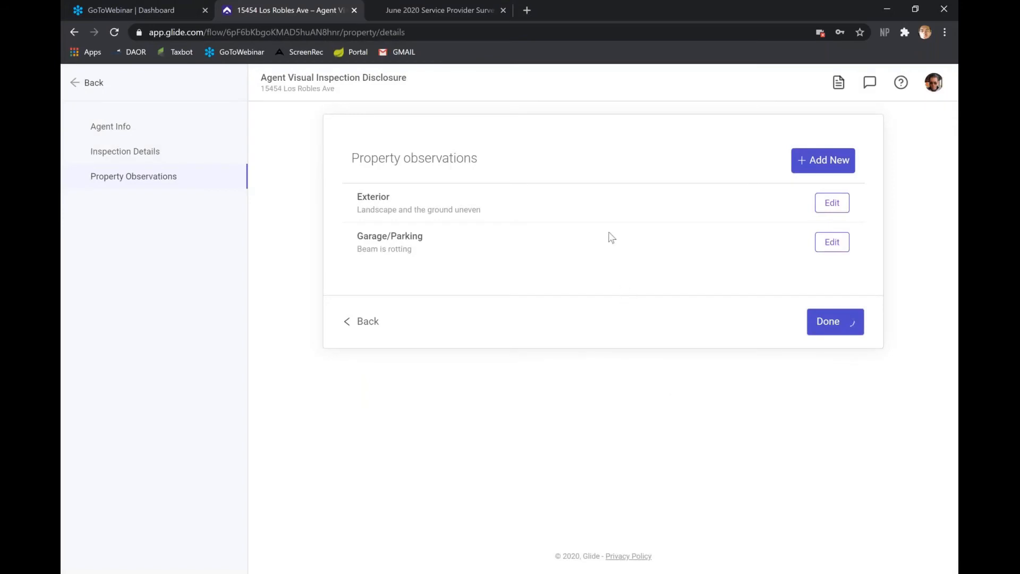
View the remaining area categories available for a new property observation and close the list without choosing one
{"action": "left_click", "coordinate": [843, 164]}
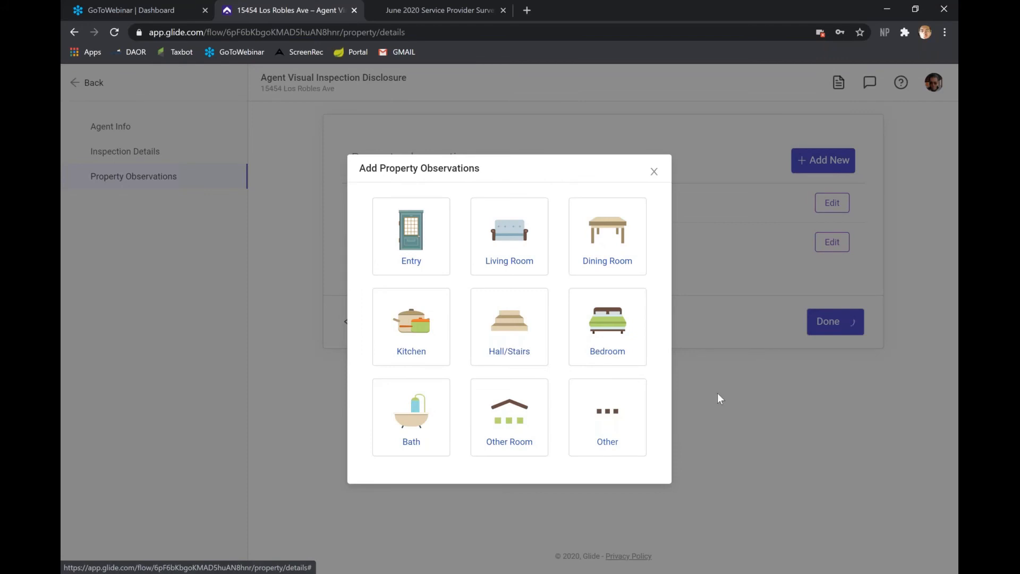
{"action": "left_click", "coordinate": [654, 171]}
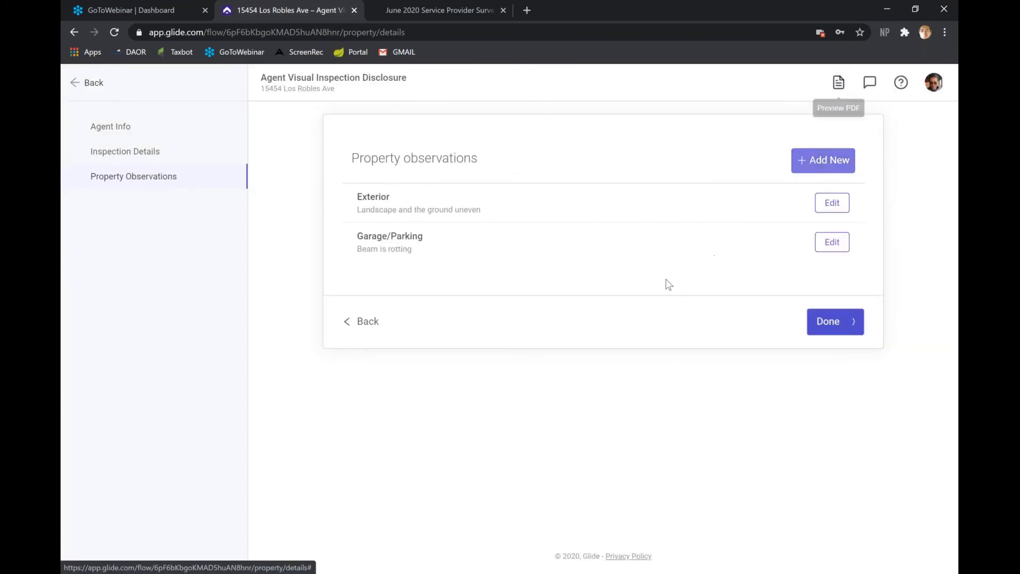
Switch to LonelyScreen AirPlay Receiver, decline the subscription offer, view the mirrored phone, and return to the Glide window in Chrome
{"action": "left_click", "coordinate": [547, 573]}
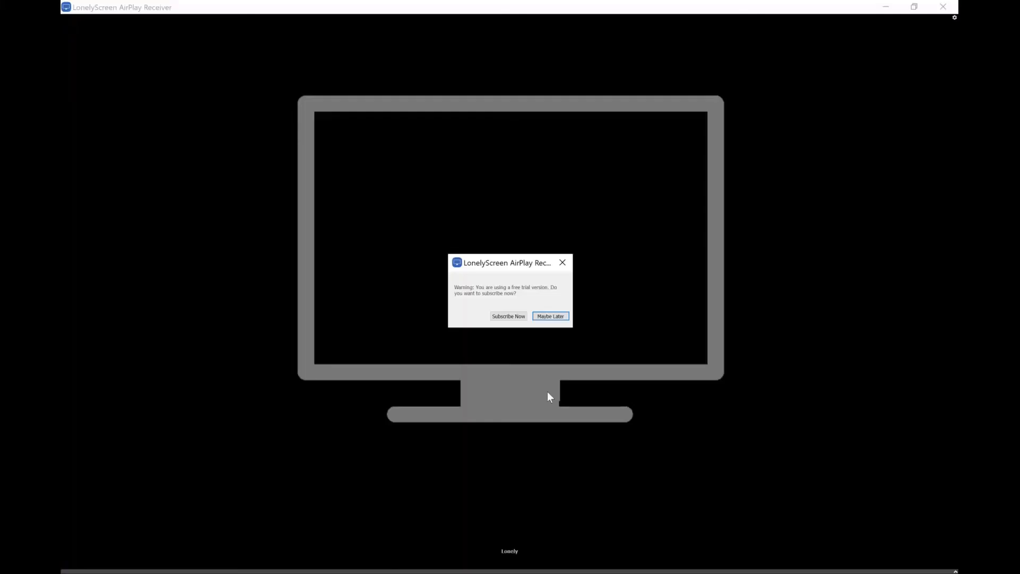
{"action": "left_click", "coordinate": [563, 321]}
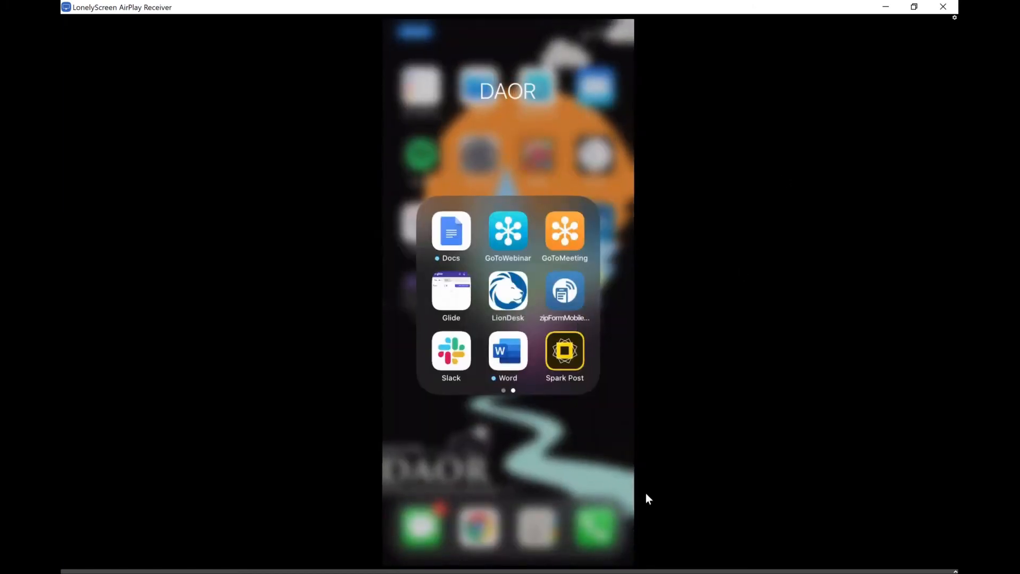
{"action": "left_click", "coordinate": [444, 573]}
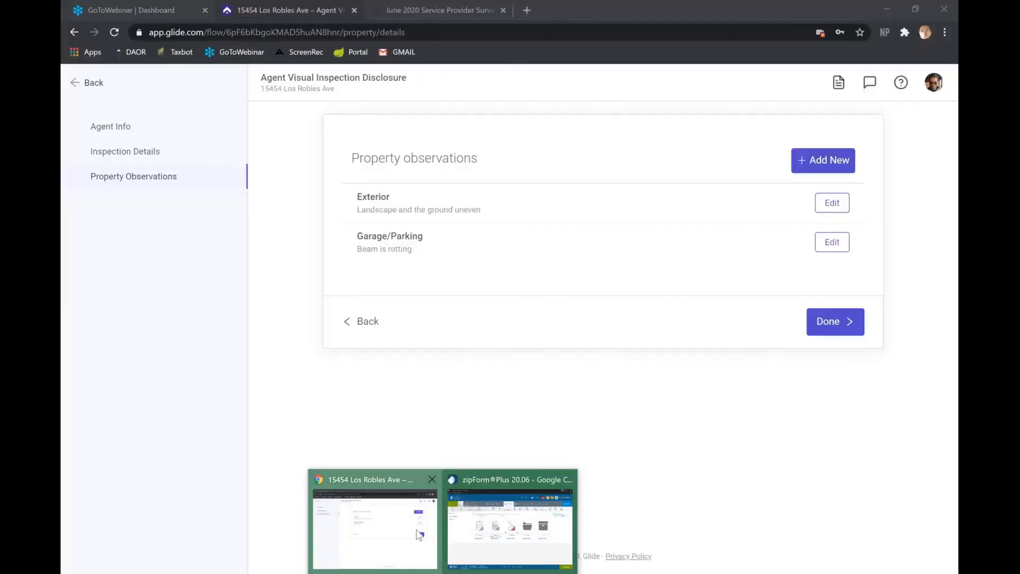
{"action": "left_click", "coordinate": [417, 533]}
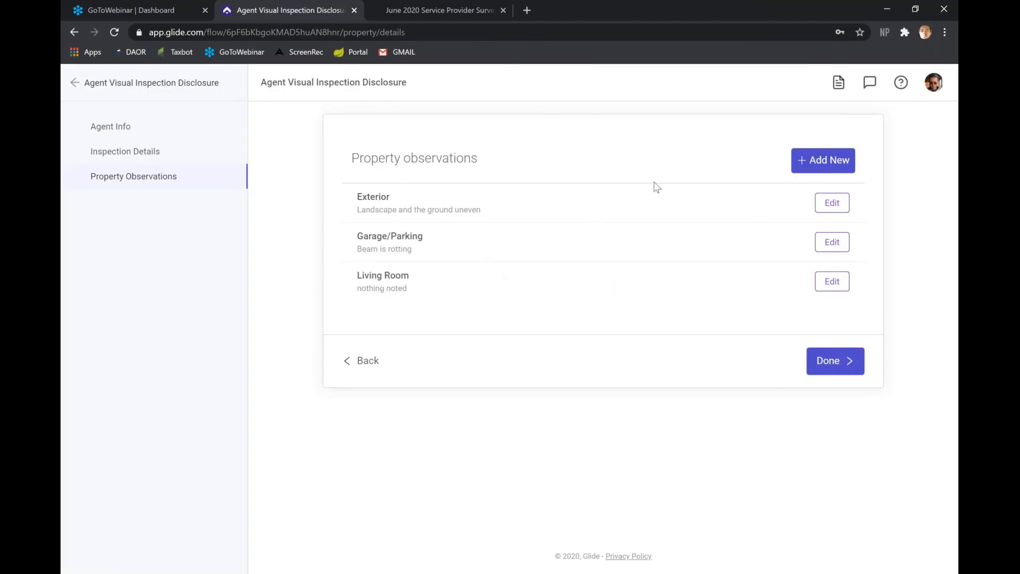
Finish the property observations, leave the optional other conditions blank, and answer No to having an addendum for additional rooms/structures
{"action": "left_click", "coordinate": [836, 362]}
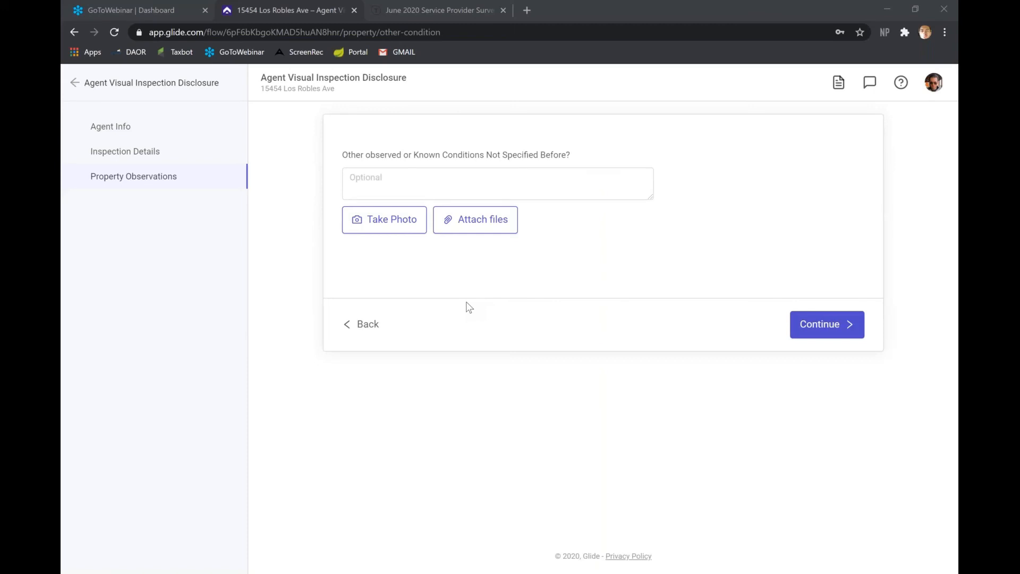
{"action": "left_click", "coordinate": [480, 178]}
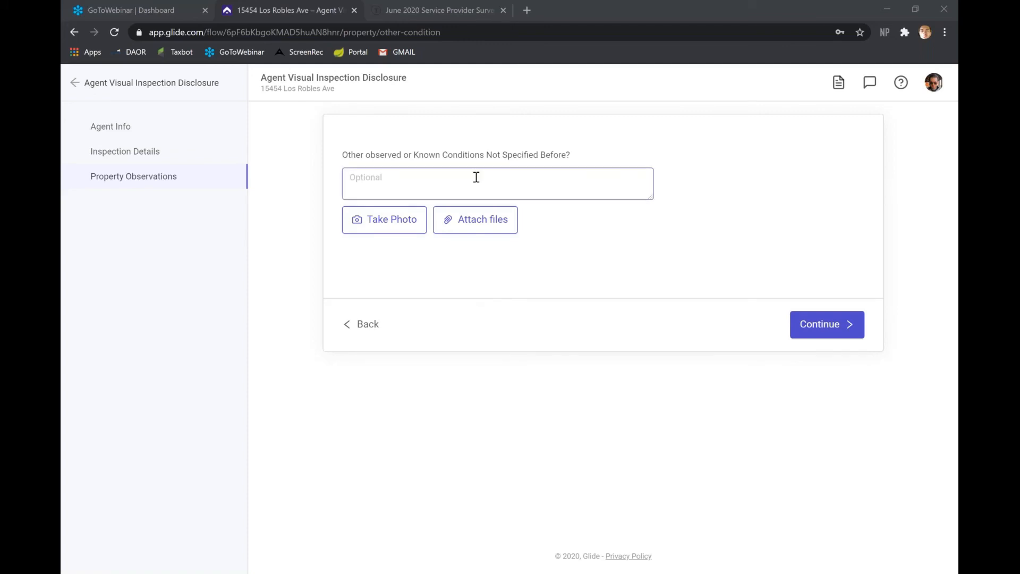
{"action": "left_click", "coordinate": [824, 325]}
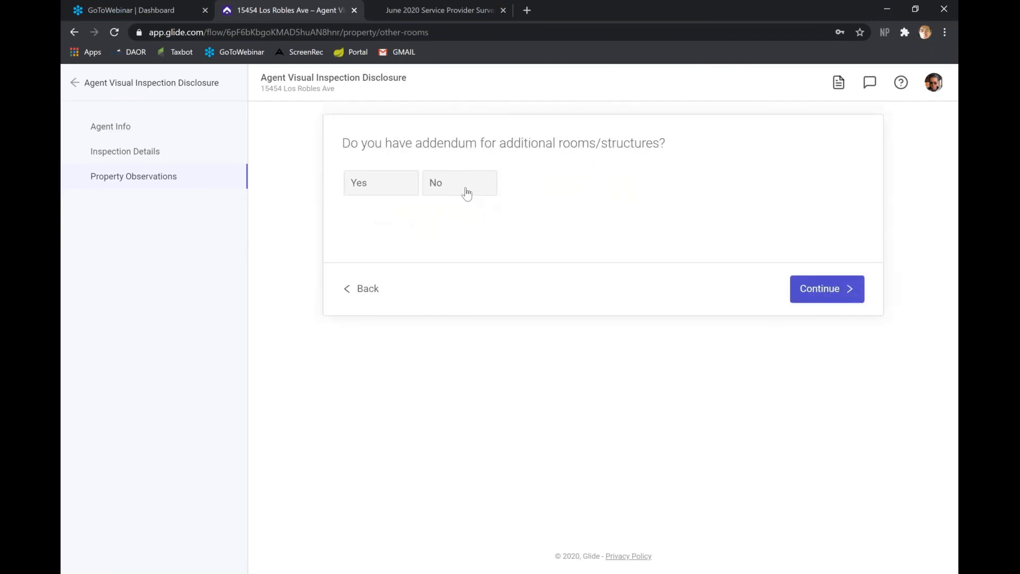
{"action": "left_click", "coordinate": [466, 193]}
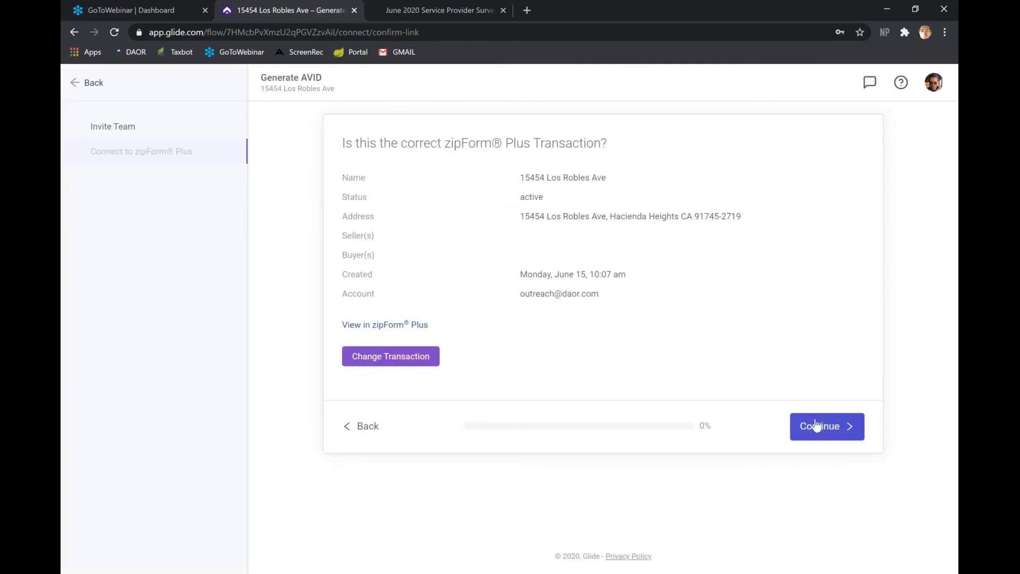
Confirm the linked zipForm Plus transaction for generating the AVID, and close the separate zipForm Plus and Photos windows
{"action": "left_click", "coordinate": [817, 431]}
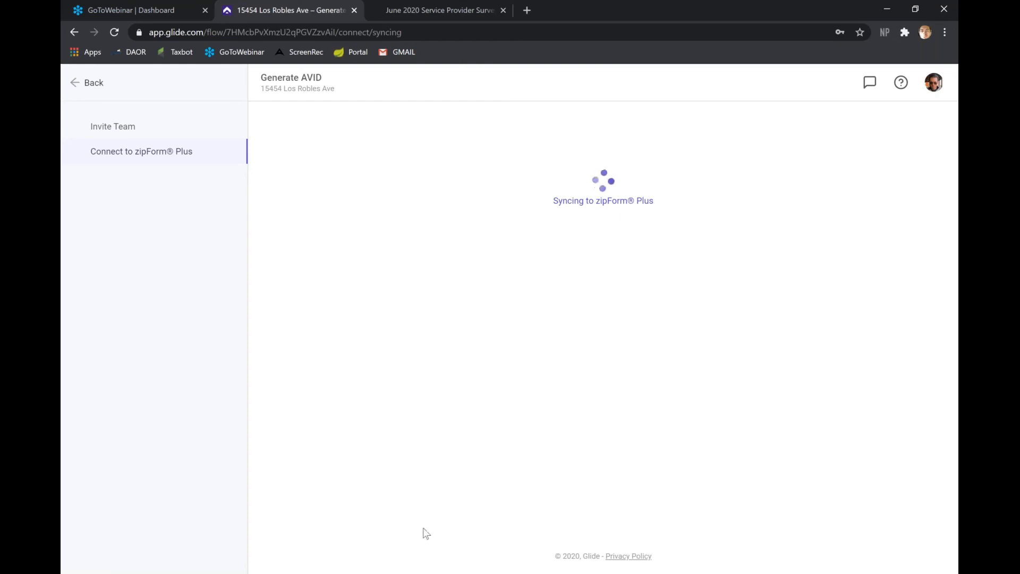
{"action": "mouse_move", "coordinate": [473, 540]}
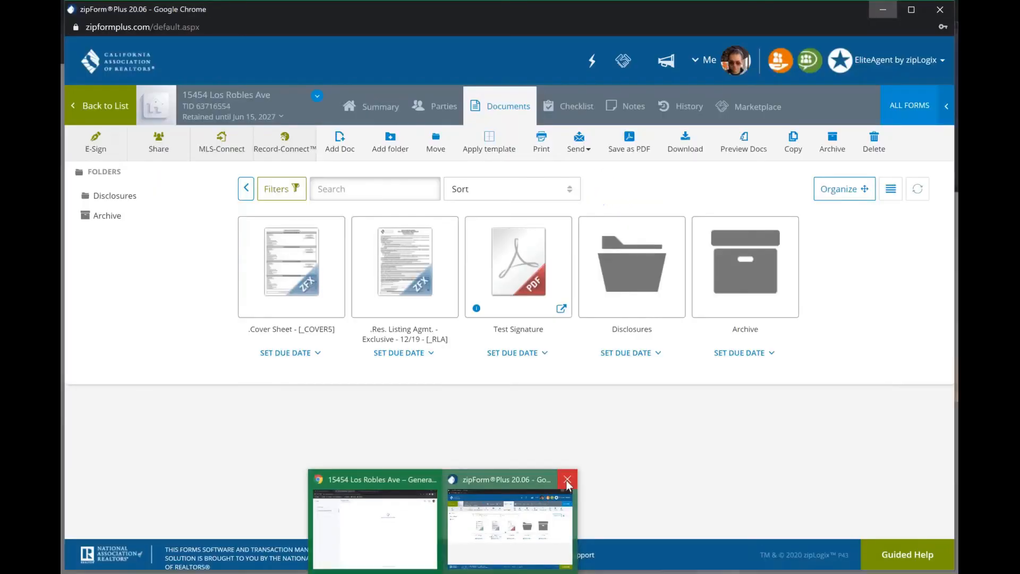
{"action": "left_click", "coordinate": [566, 480]}
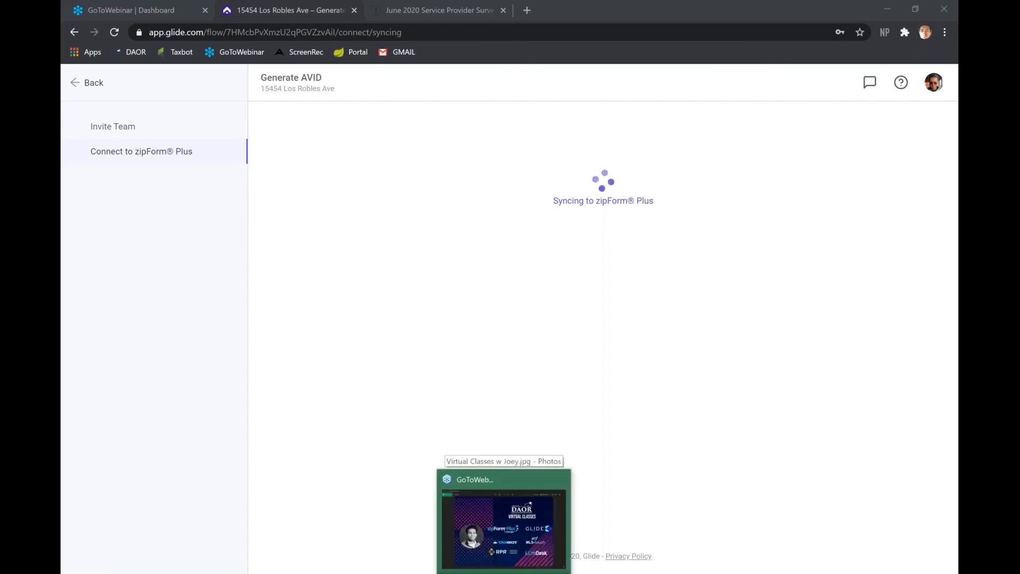
{"action": "left_click", "coordinate": [622, 482]}
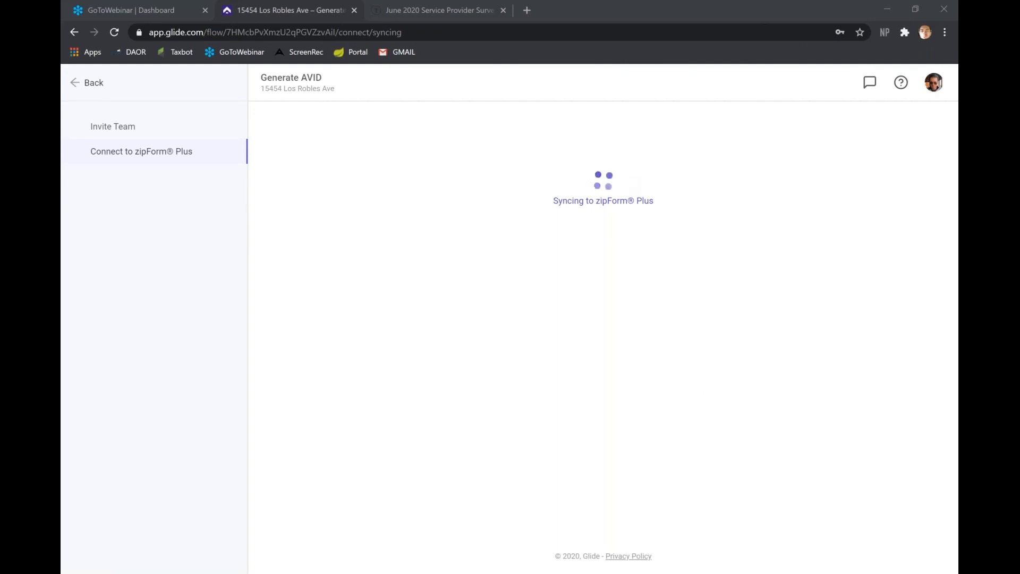
Disconnect the computer from the MySpectrumWiFi58-5G Wi-Fi network and dismiss the network list
{"action": "left_click", "coordinate": [856, 573]}
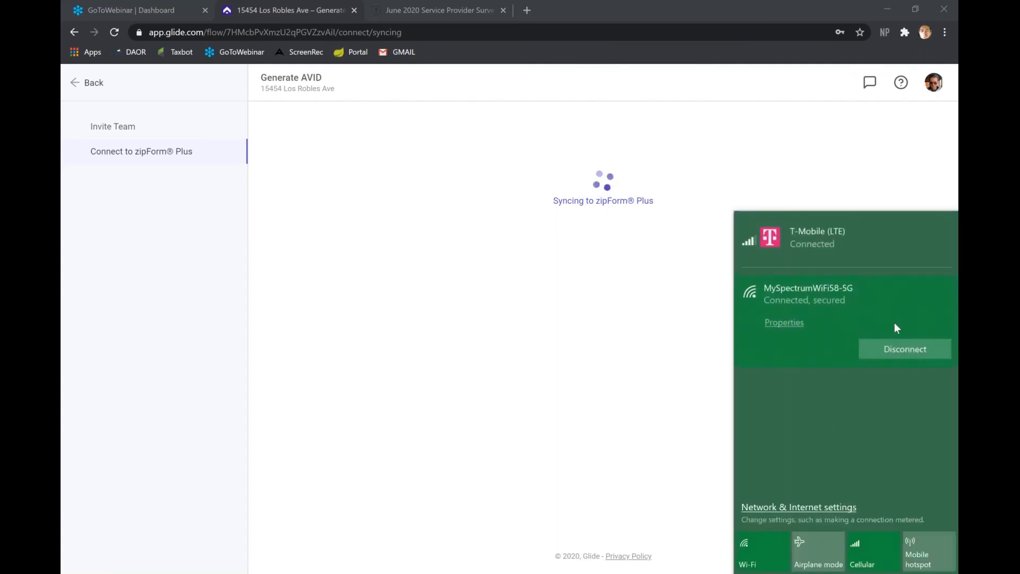
{"action": "left_click", "coordinate": [908, 350]}
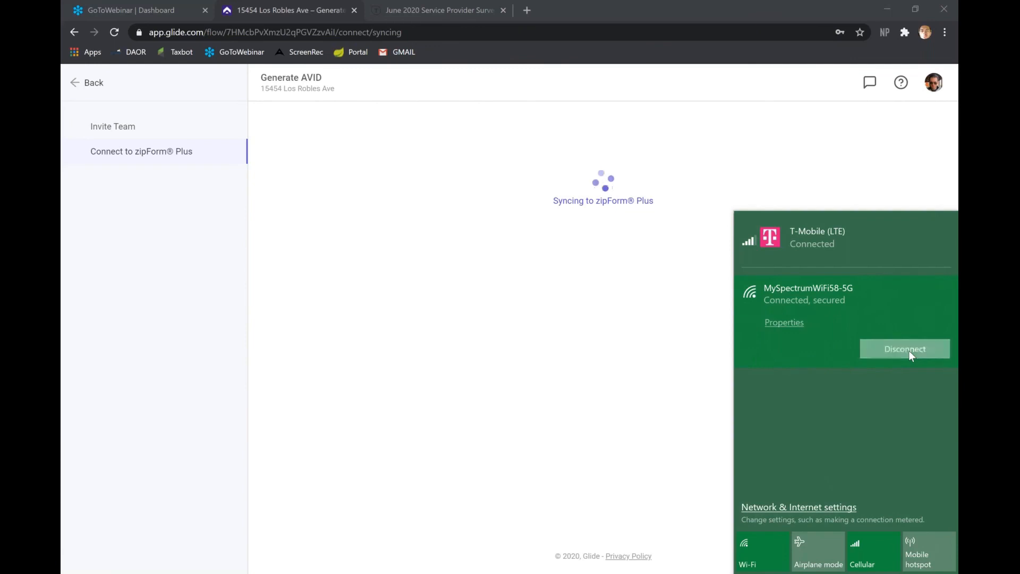
{"action": "left_click", "coordinate": [701, 273]}
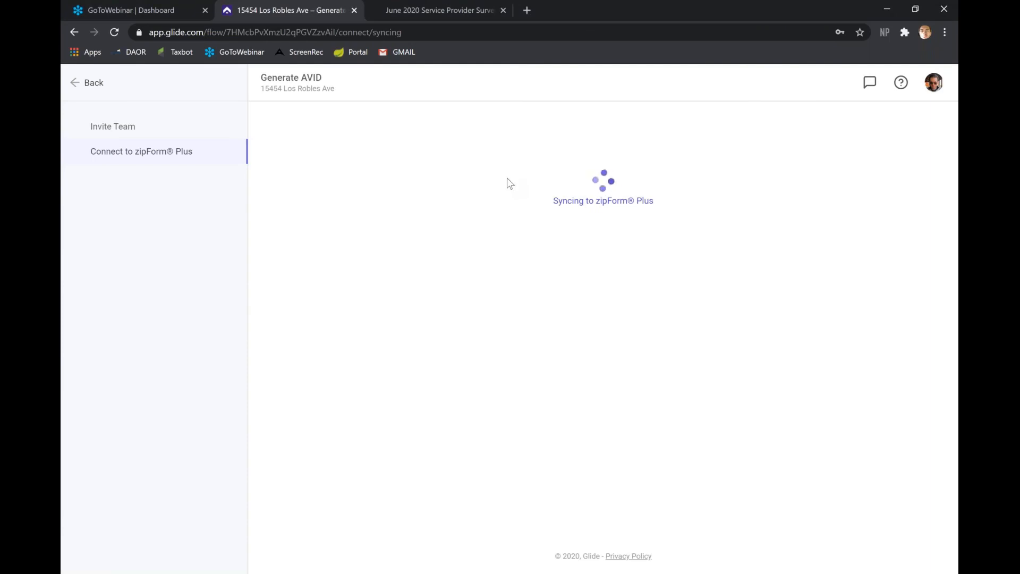
Reload the Generate AVID syncing page, accepting that unsaved changes may be lost
{"action": "left_click", "coordinate": [115, 32]}
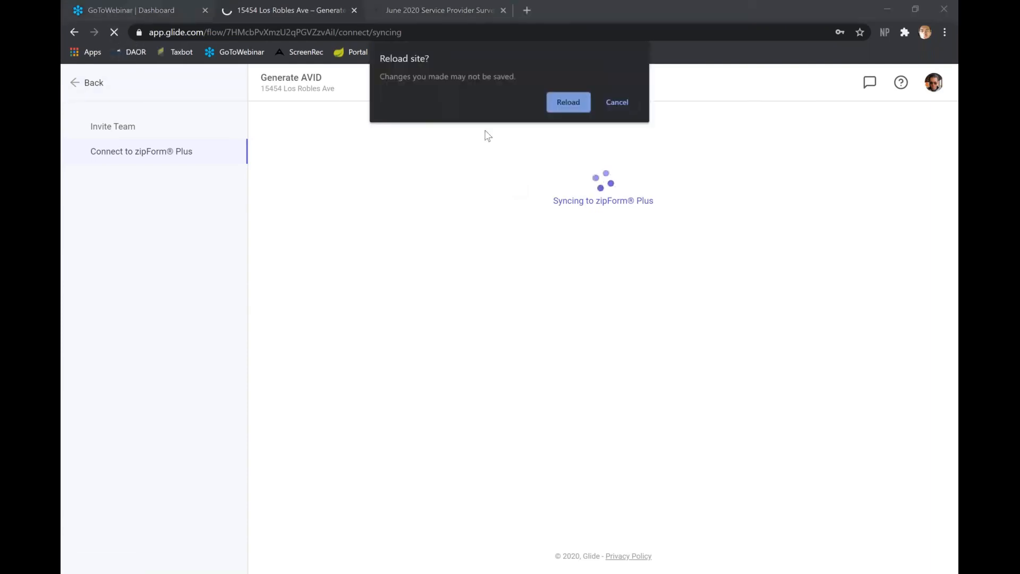
{"action": "left_click", "coordinate": [613, 103]}
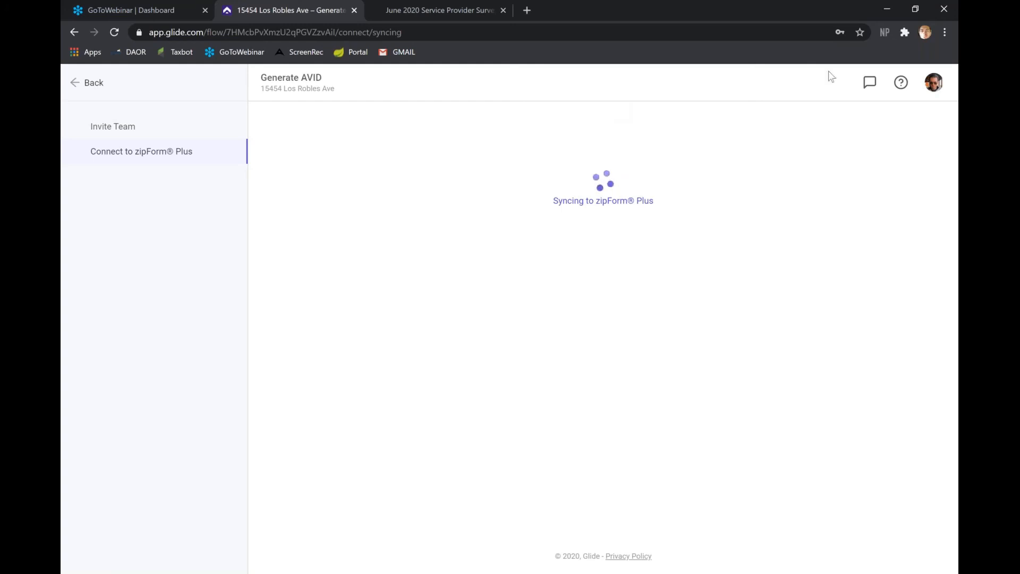
{"action": "left_click", "coordinate": [117, 33]}
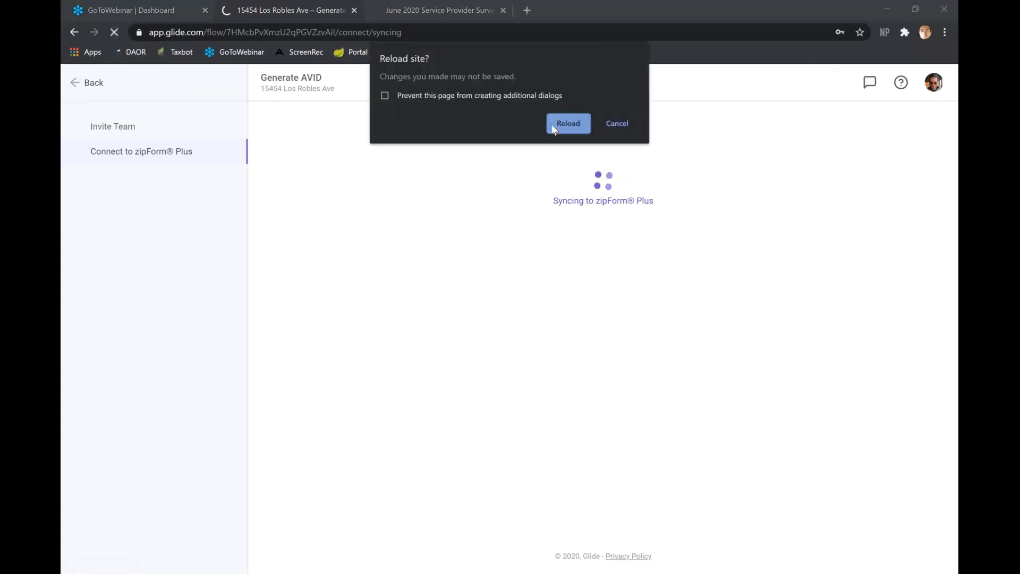
{"action": "left_click", "coordinate": [568, 124]}
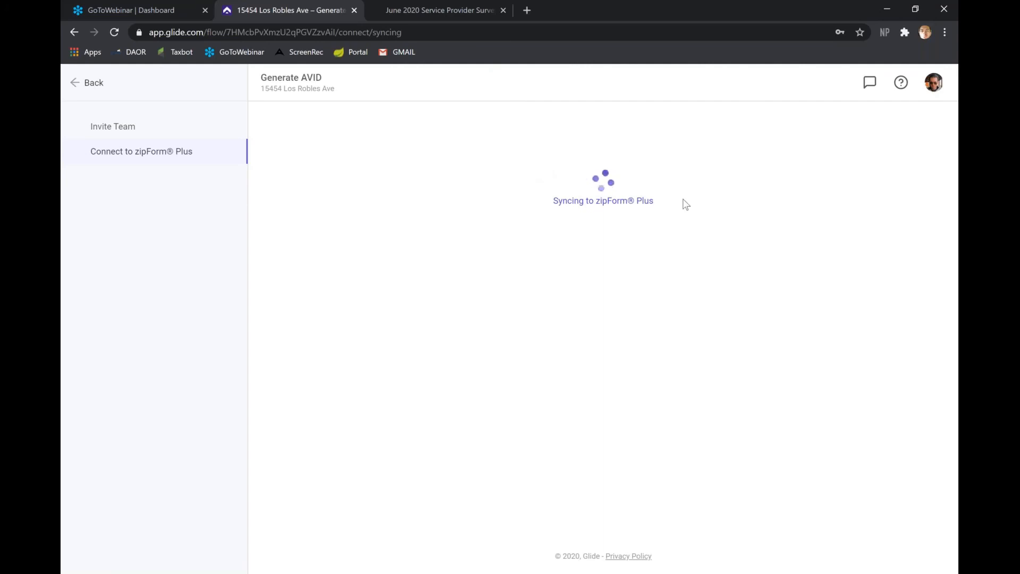
Leave the syncing page, reopen the active listing transaction, and open its Complete AVID workflow
{"action": "left_click", "coordinate": [94, 84]}
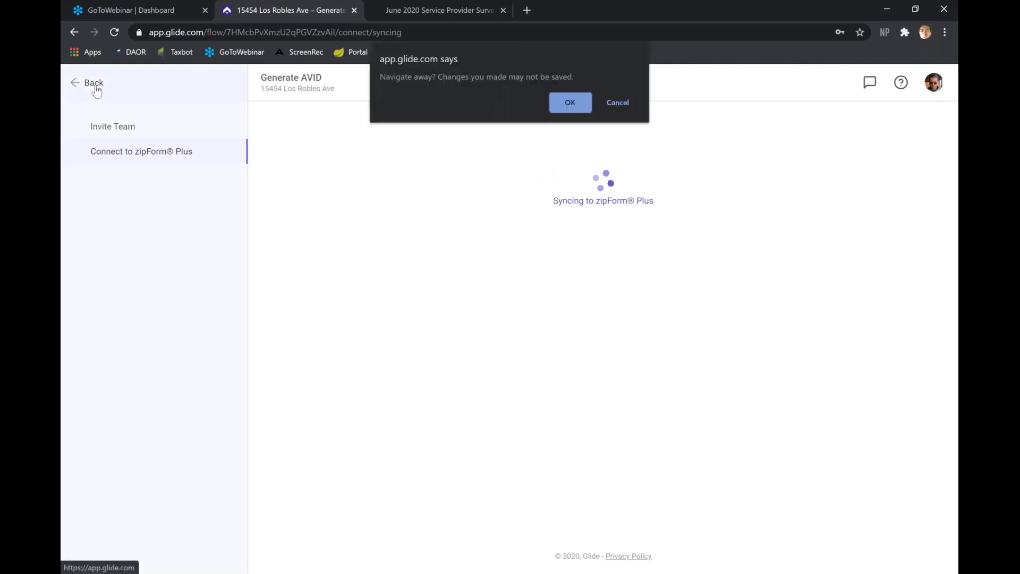
{"action": "left_click", "coordinate": [570, 103]}
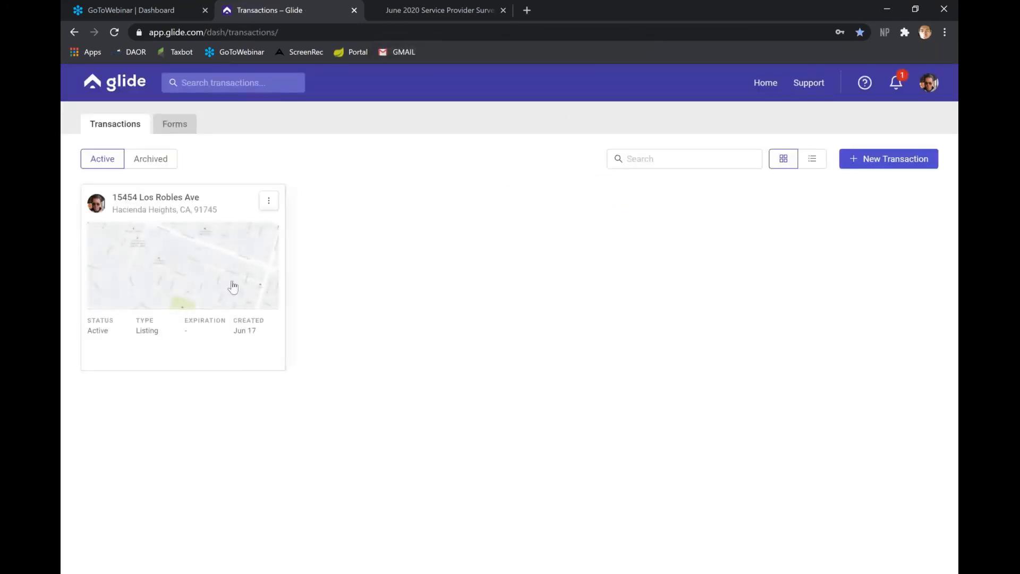
{"action": "left_click", "coordinate": [233, 287]}
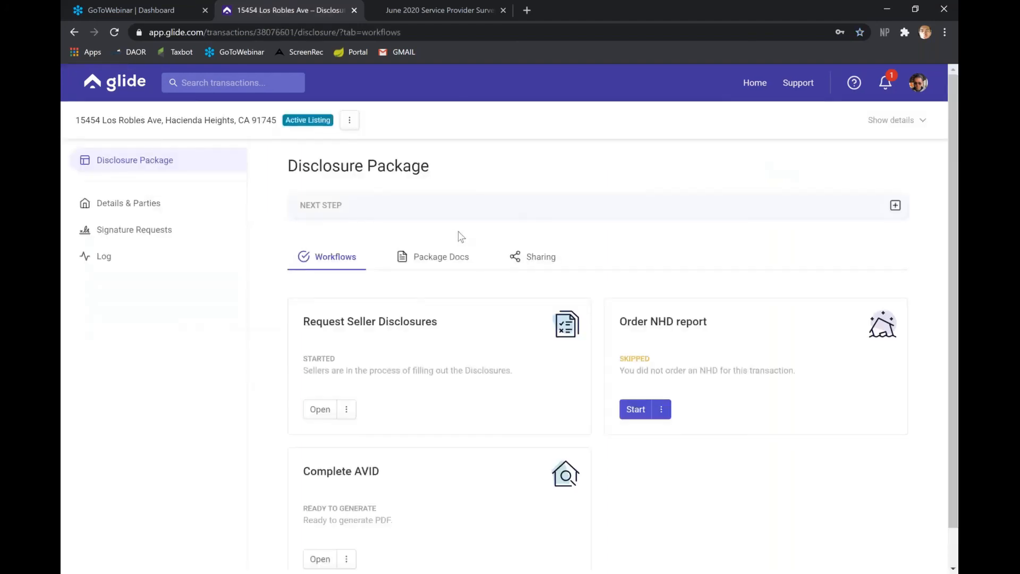
{"action": "scroll", "coordinate": [460, 236], "scroll_direction": "down", "scroll_amount": 2}
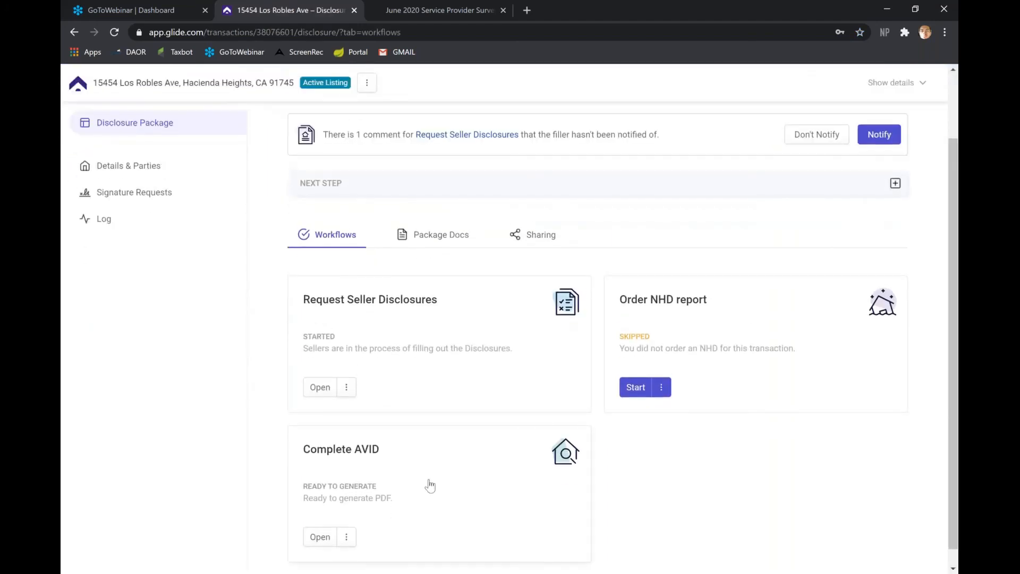
{"action": "left_click", "coordinate": [392, 474]}
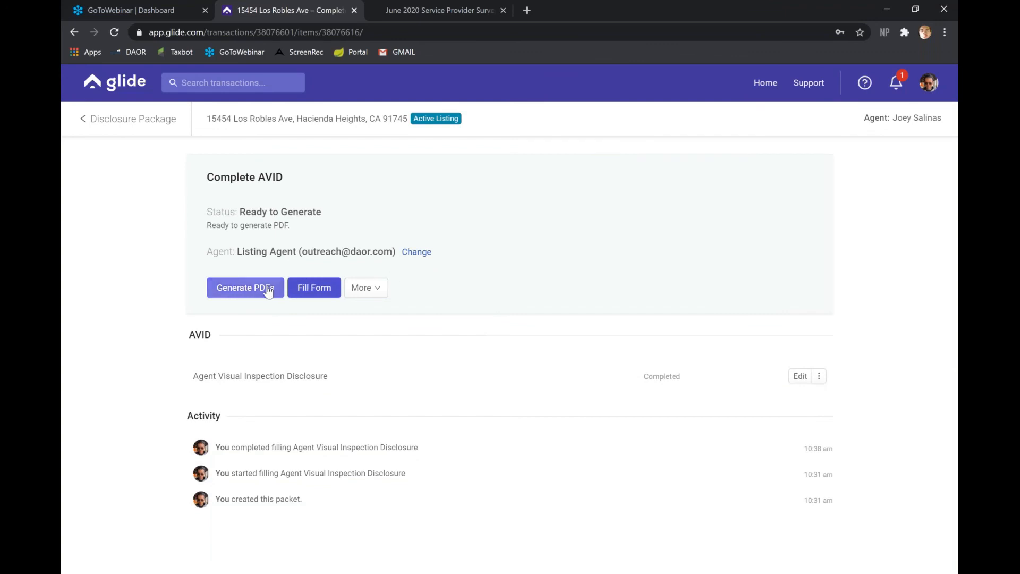
Return to the Disclosure Package workflows and reopen the Complete AVID workflow
{"action": "left_click", "coordinate": [128, 119]}
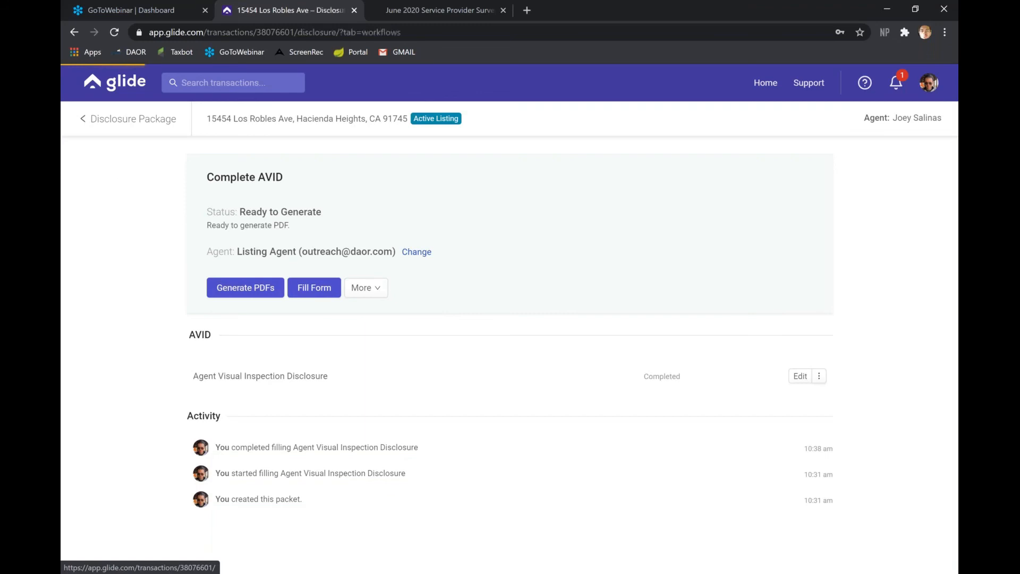
{"action": "scroll", "coordinate": [478, 425], "scroll_direction": "down", "scroll_amount": 3}
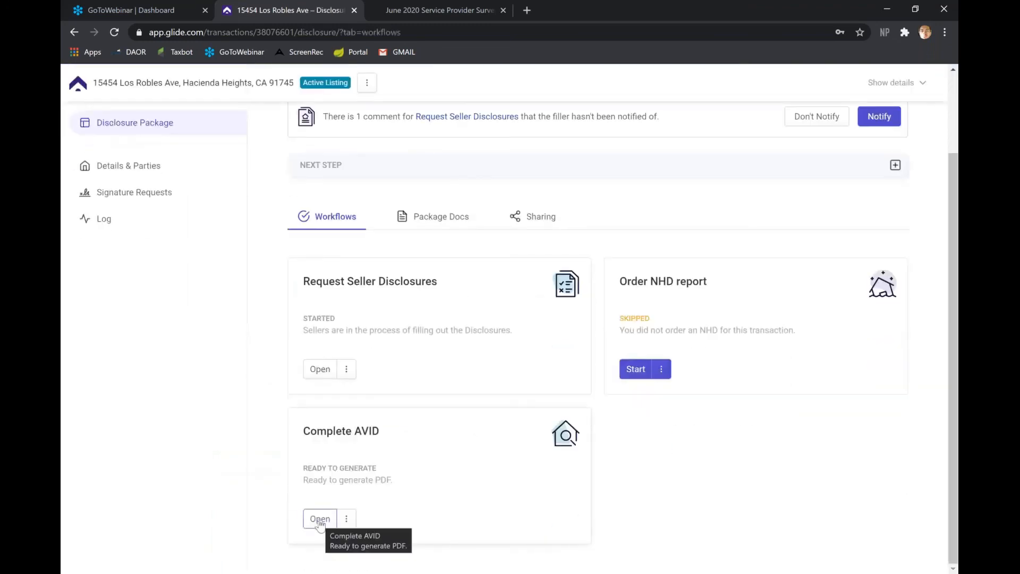
{"action": "left_click", "coordinate": [319, 519]}
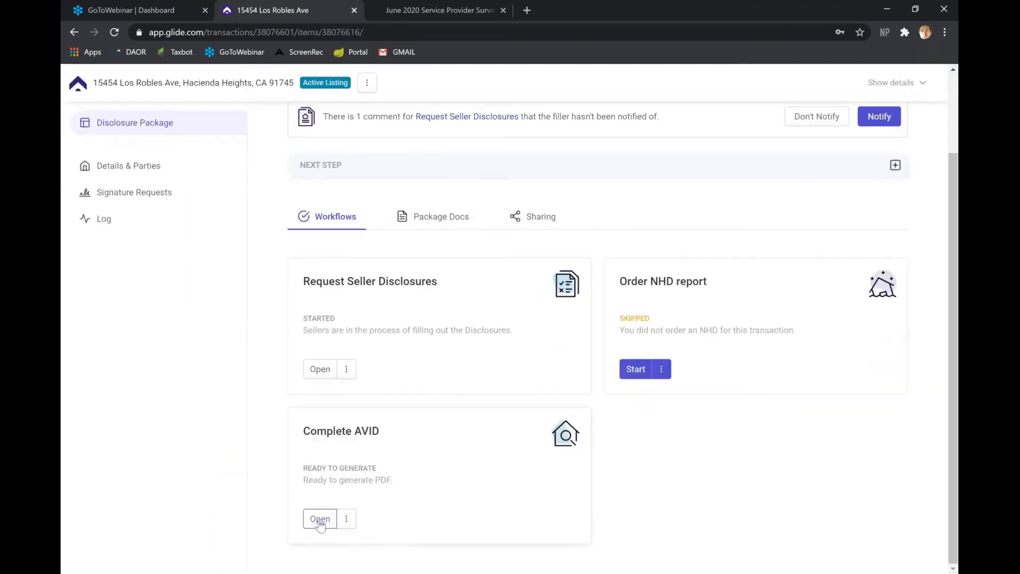
Try to generate the AVID PDF using the linked zipForm Plus transaction, and leave the syncing page, accepting that changes may be lost
{"action": "left_click", "coordinate": [260, 291]}
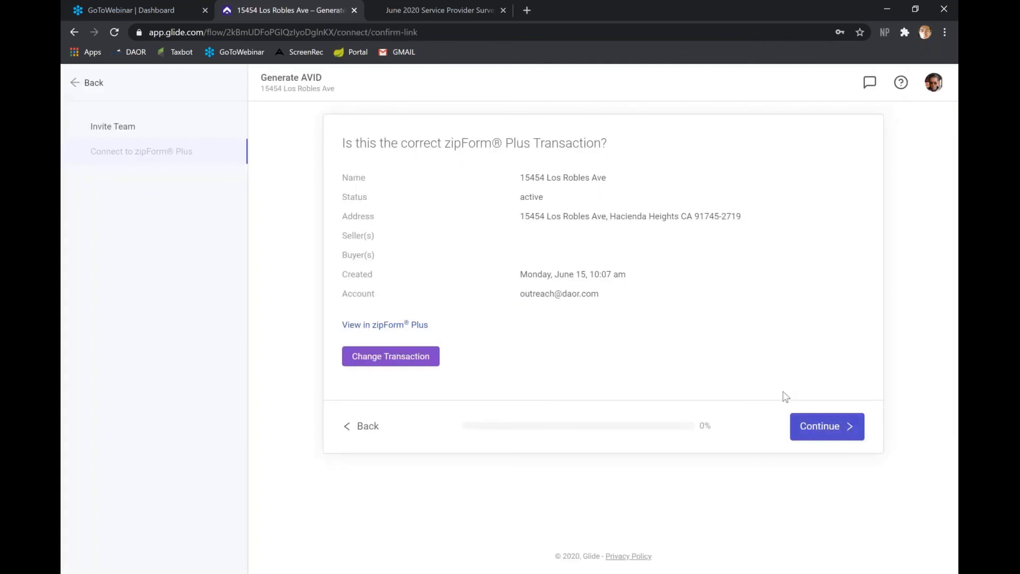
{"action": "left_click", "coordinate": [815, 428]}
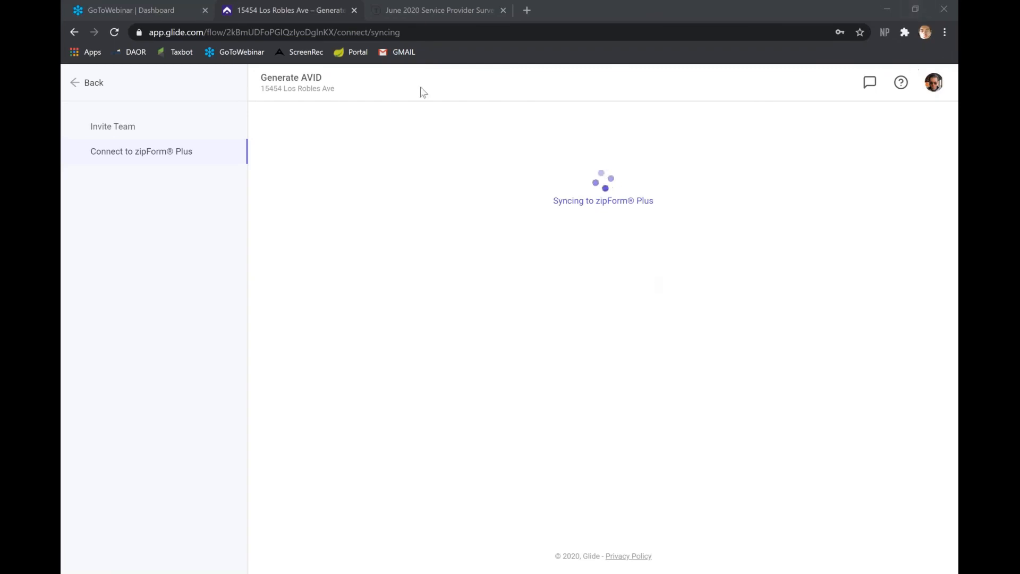
{"action": "left_click", "coordinate": [88, 86]}
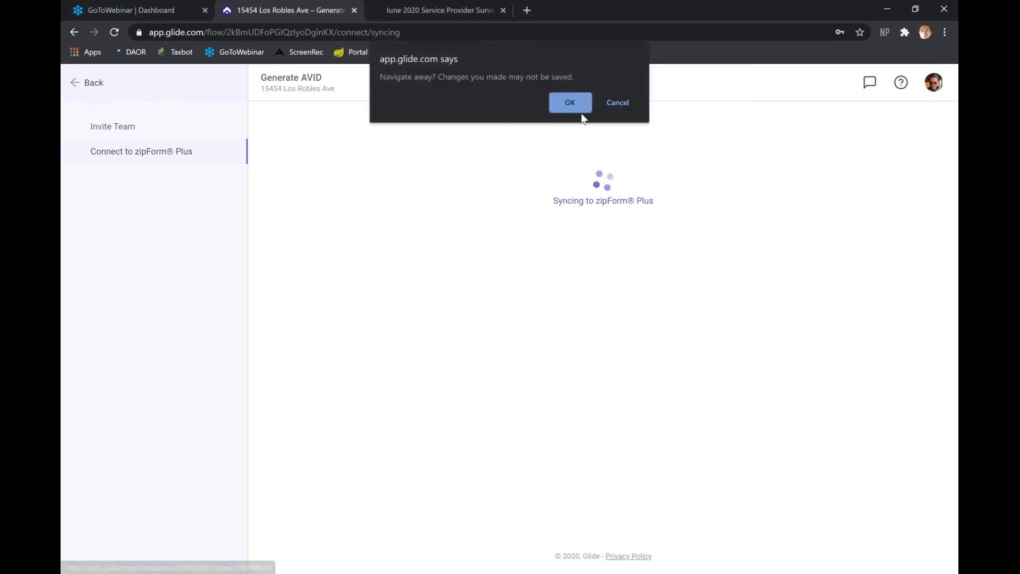
{"action": "left_click", "coordinate": [570, 103]}
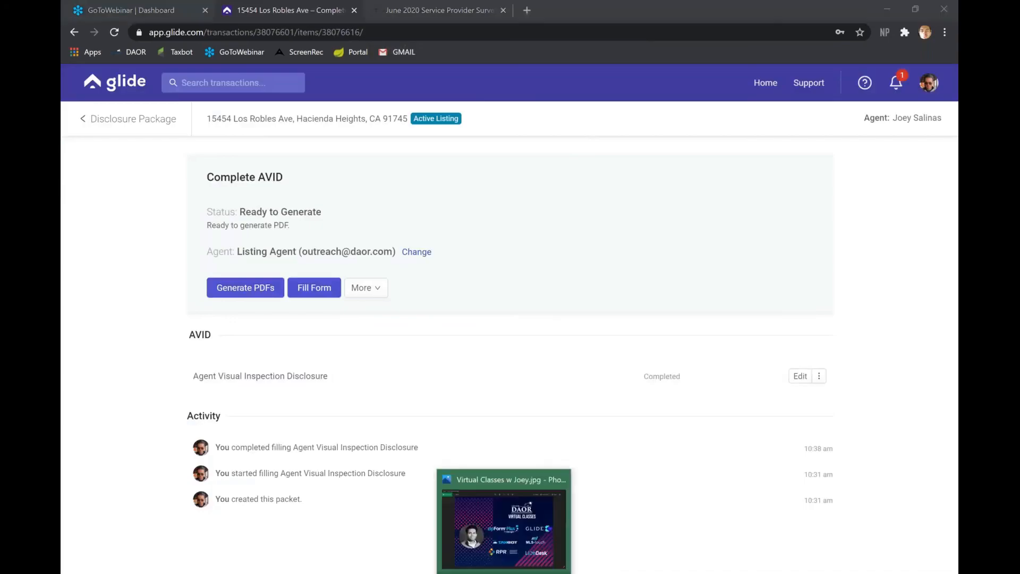
Switch to Photos to show the Virtual Classes flyer and the following flyer about excelling in real estate with social media
{"action": "left_click", "coordinate": [520, 567]}
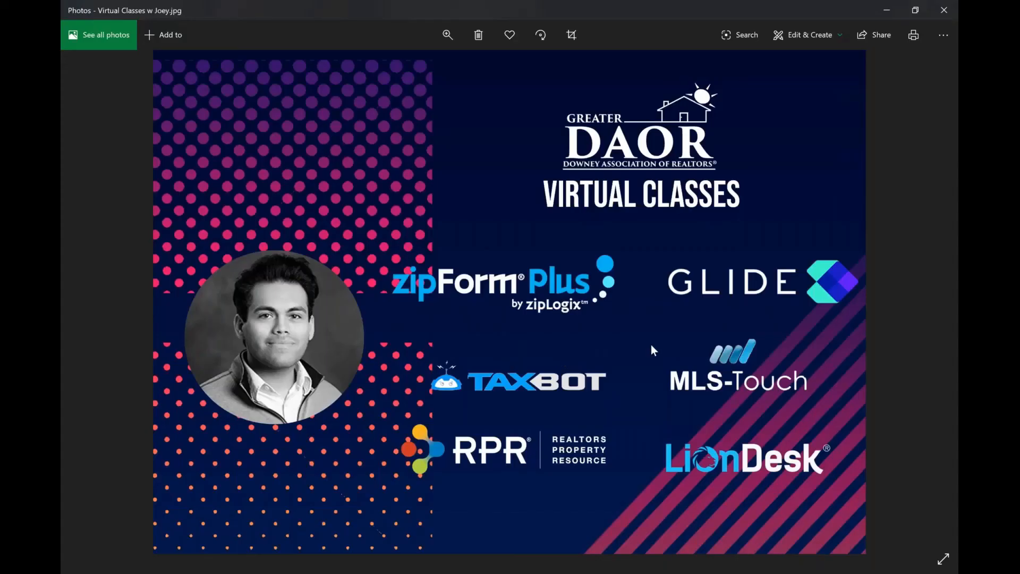
{"action": "key", "text": "Right"}
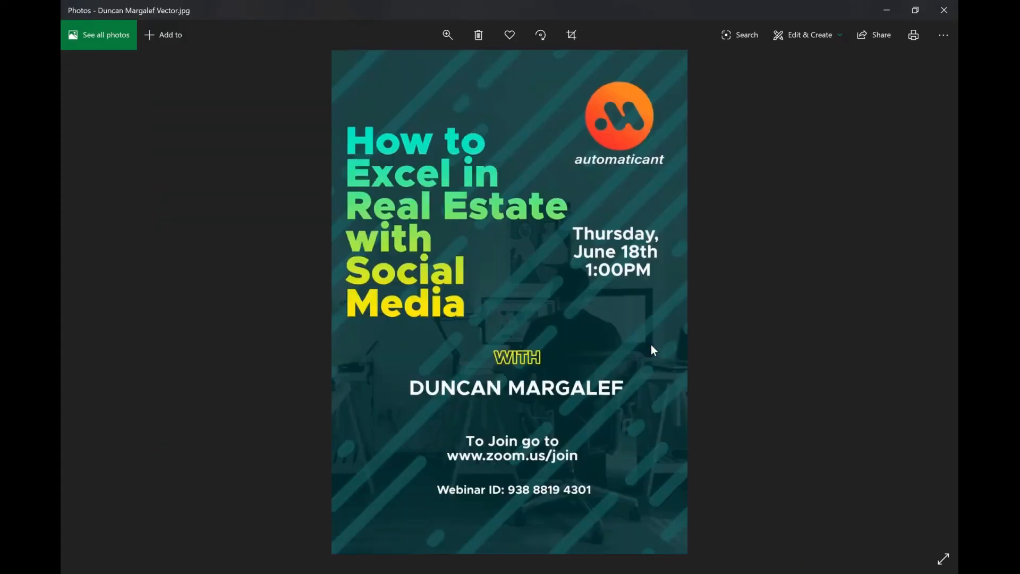